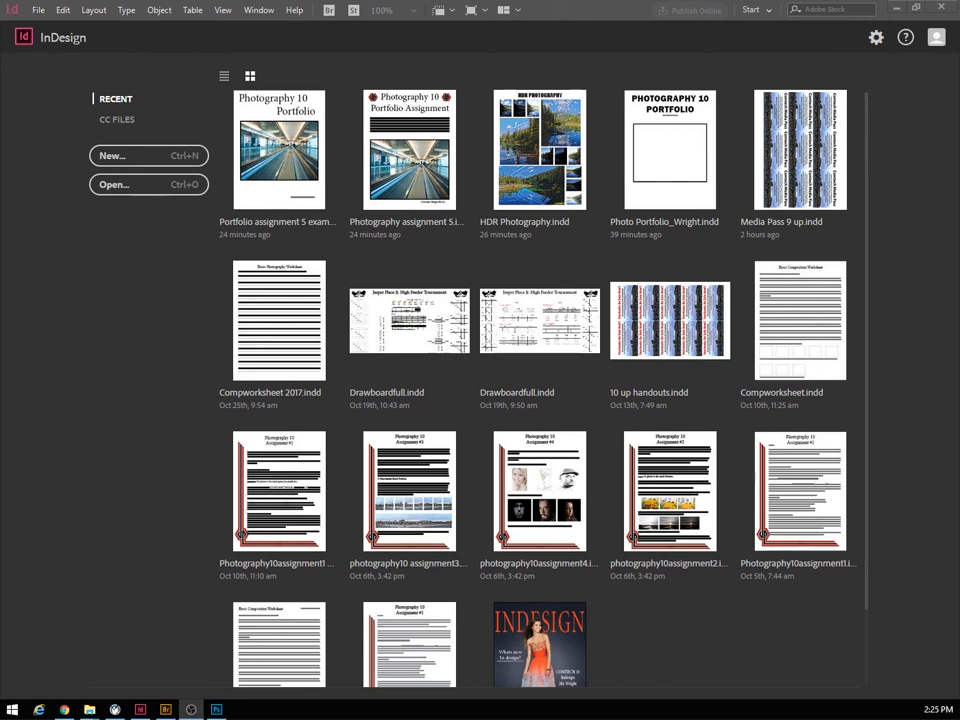
Start a new document and name it Photo Portfolio_ followed by the owner's surname.
click(150, 159)
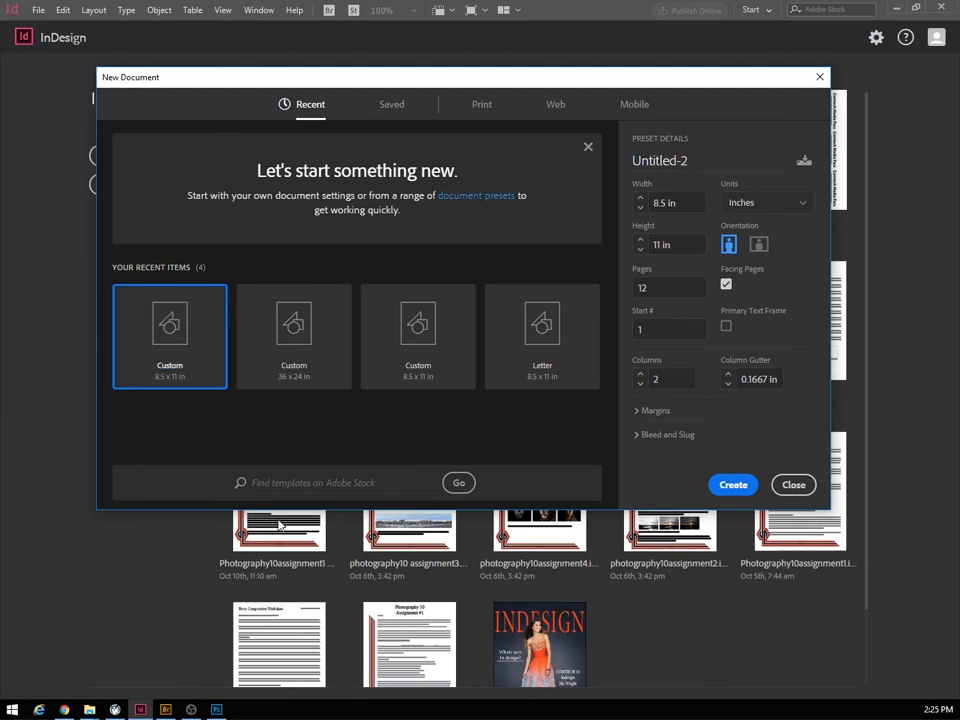
click(710, 163)
text(P)
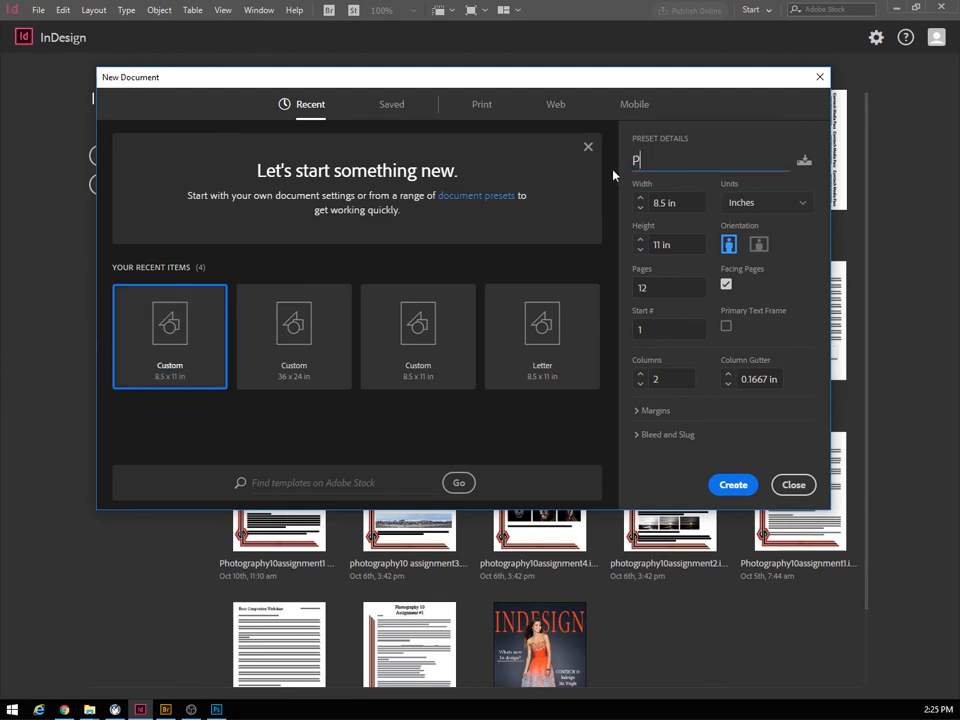
text(hoto Portfolio)
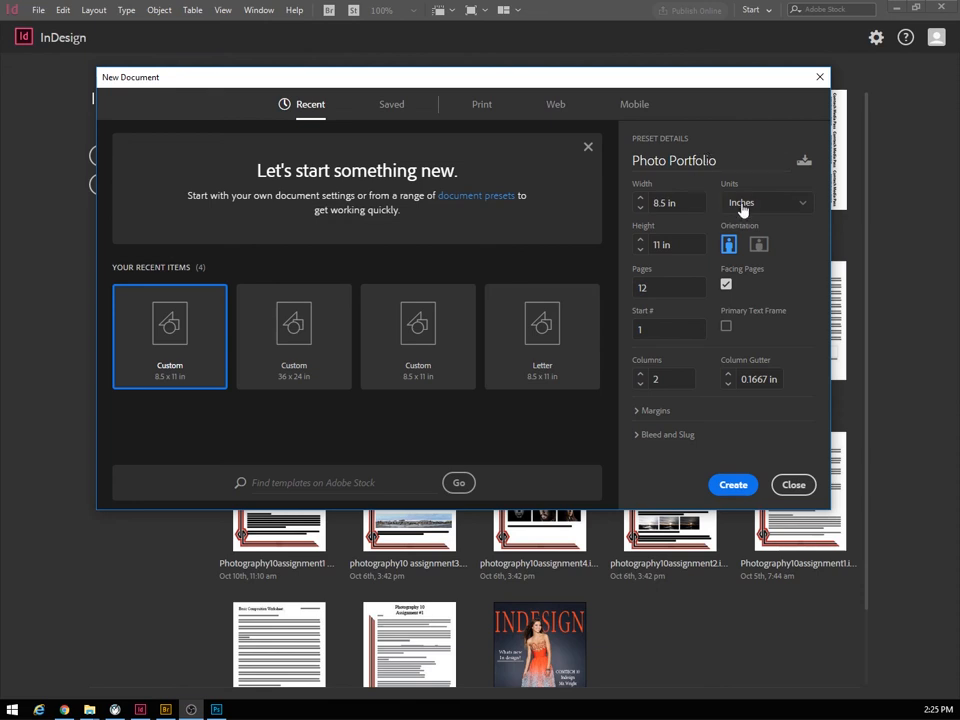
click(730, 163)
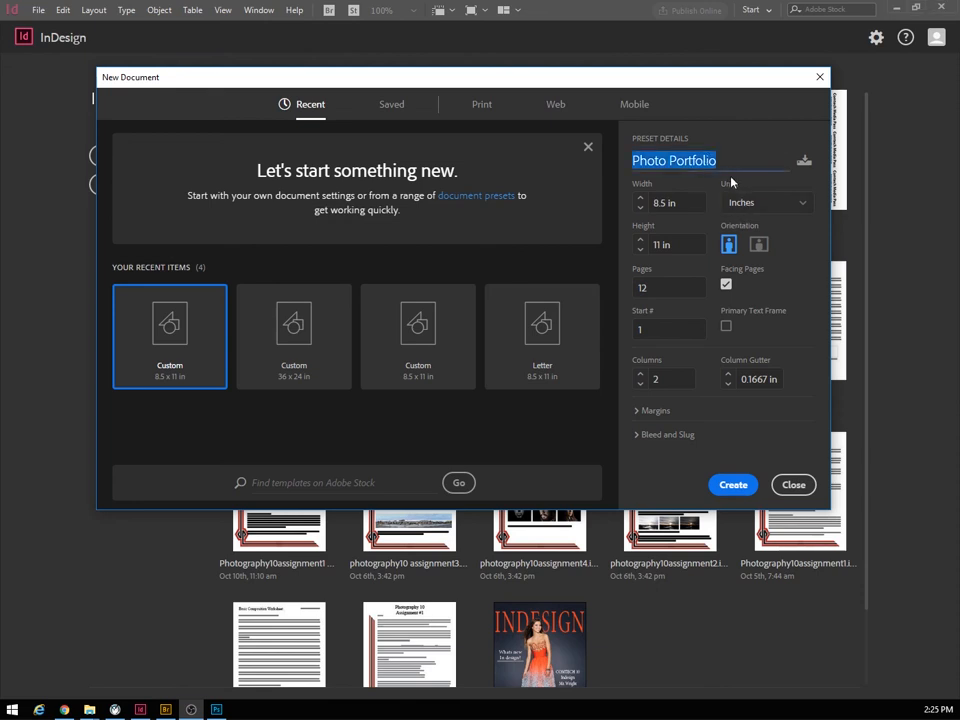
click(725, 160)
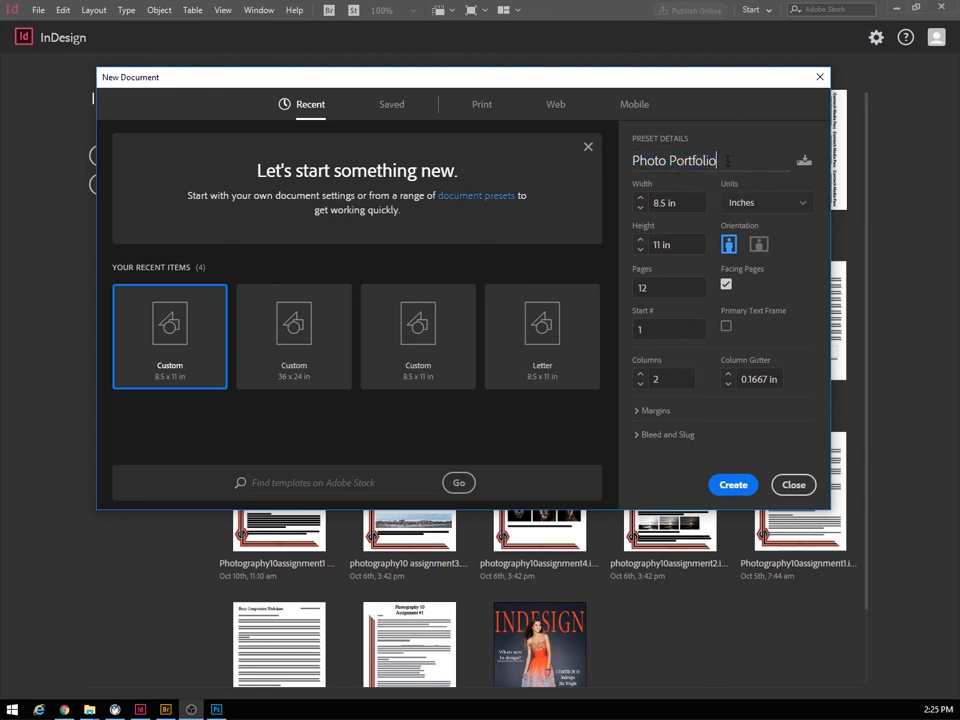
text(_WRight)
key(BackSpace)
key(BackSpace)
key(BackSpace)
key(BackSpace)
key(BackSpace)
text(right)
Set the column gutter to 0 in and all four margins to 0.25 in, and create the document.
drag(654, 288, 625, 292)
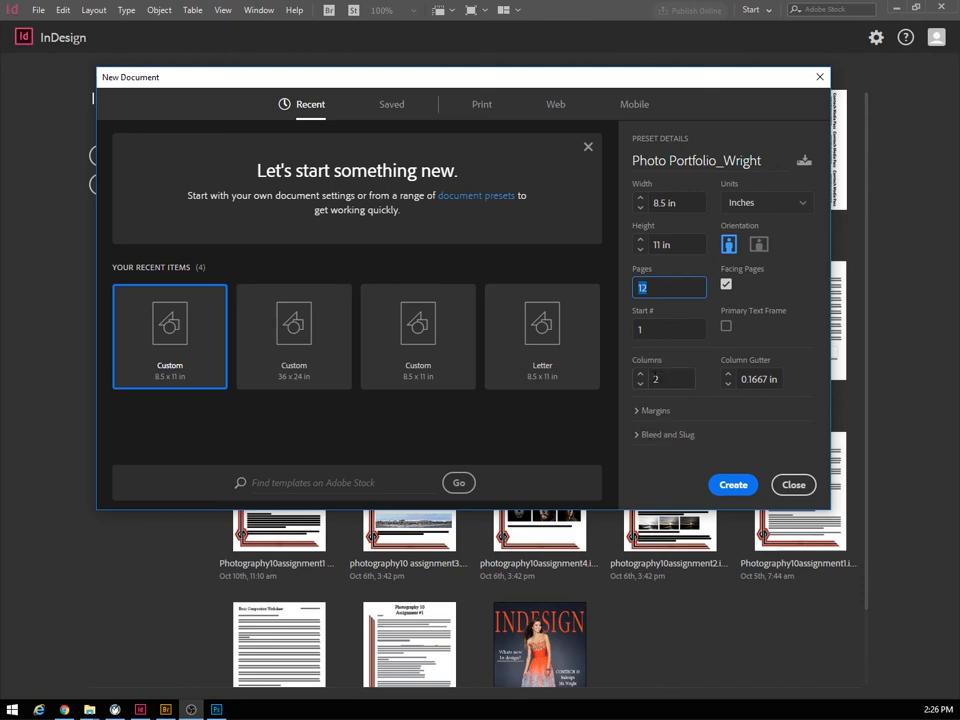
click(728, 384)
click(640, 411)
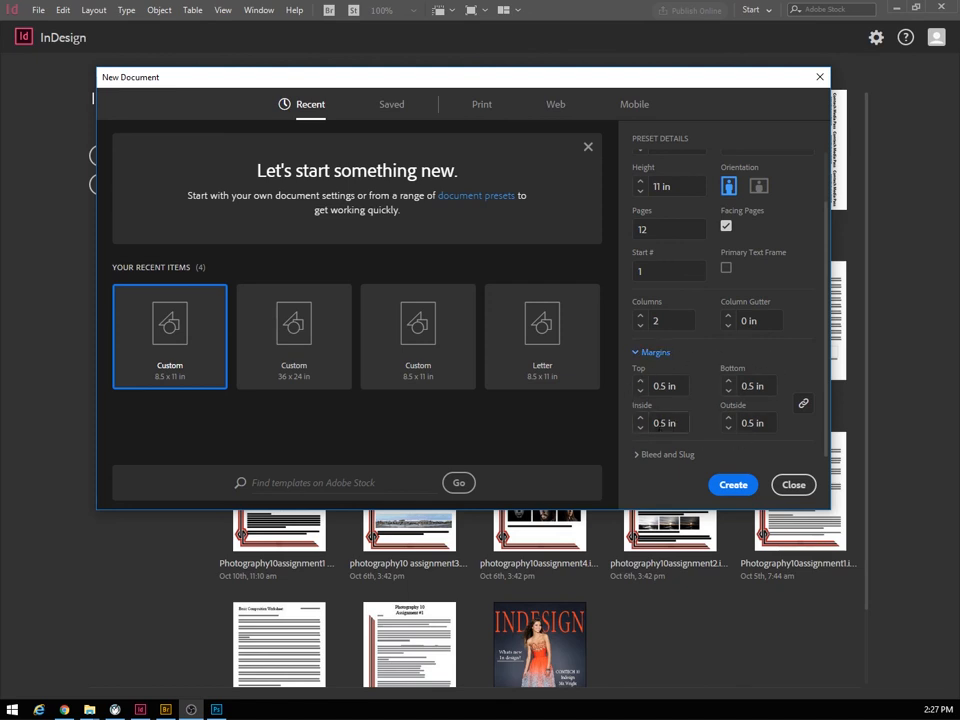
click(641, 397)
click(641, 397)
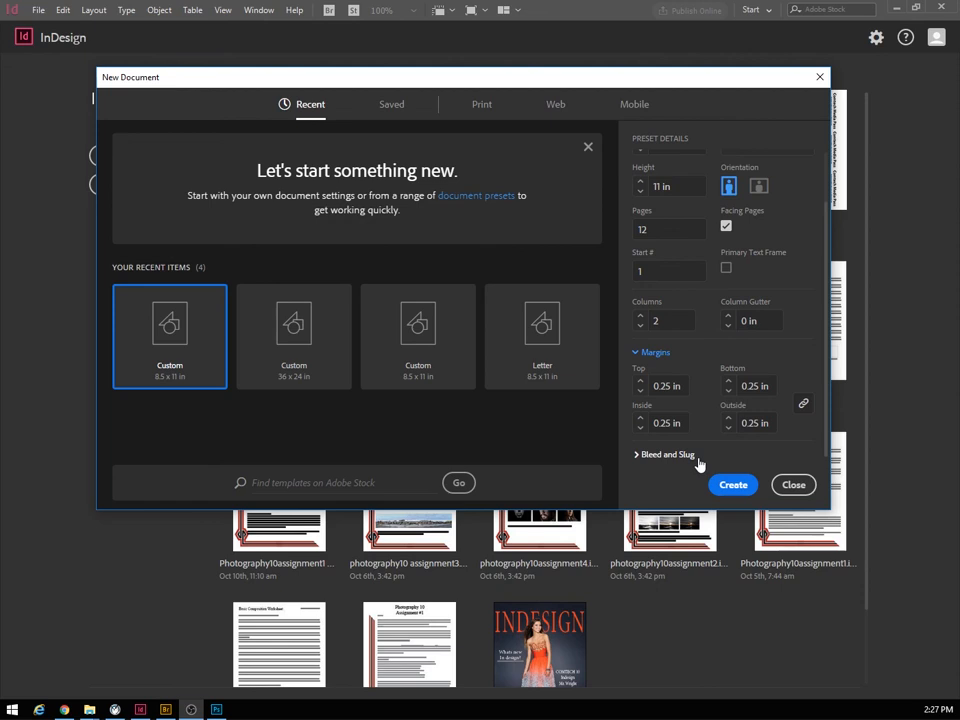
scroll(669, 354, up, 2)
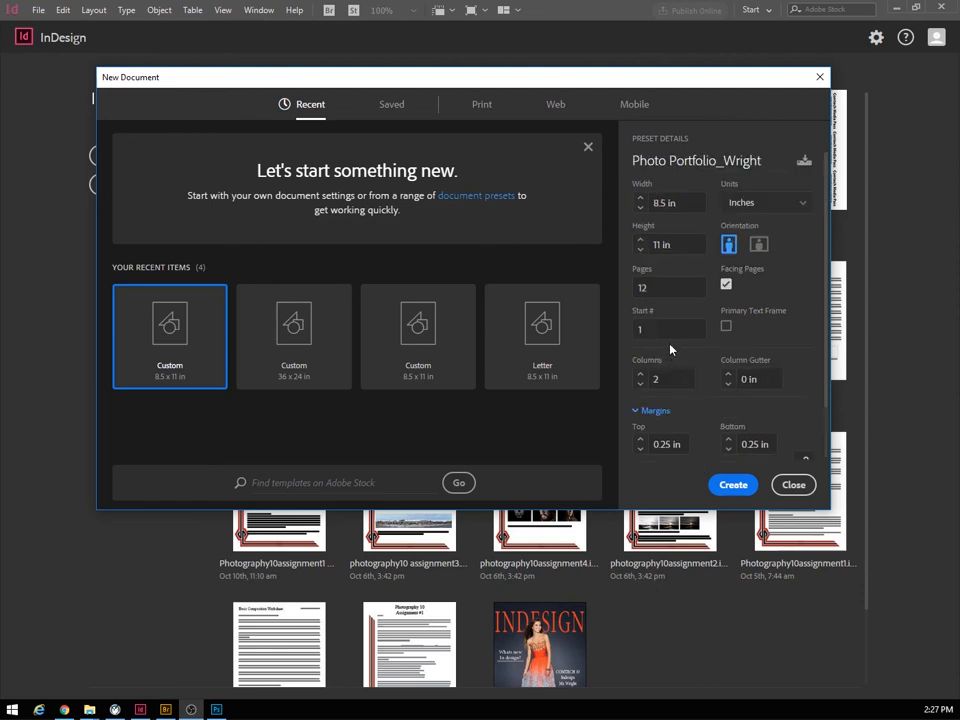
scroll(670, 349, down, 2)
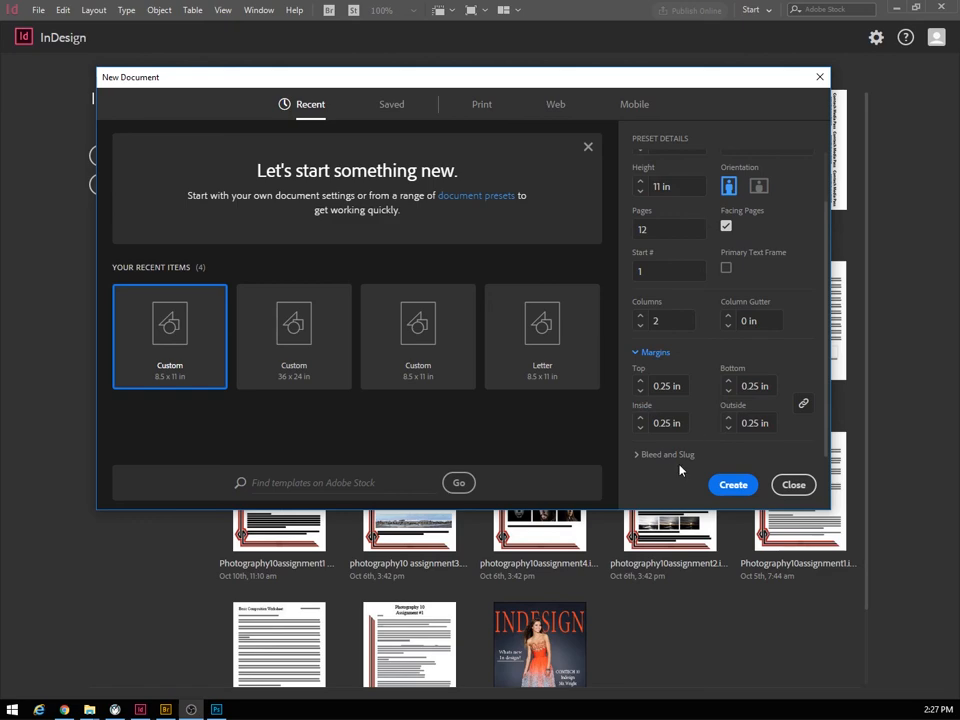
click(734, 485)
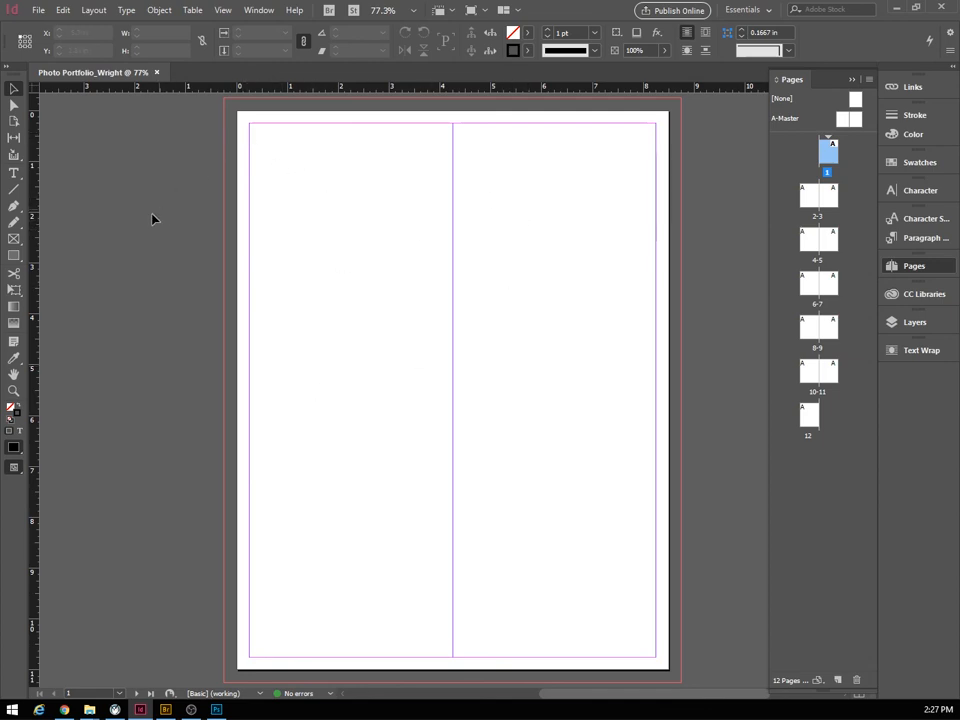
Create a text frame about 8 in wide and 3.2 in high at the top margin of page 1, containing PHOTOGRAPHY 10.
click(13, 177)
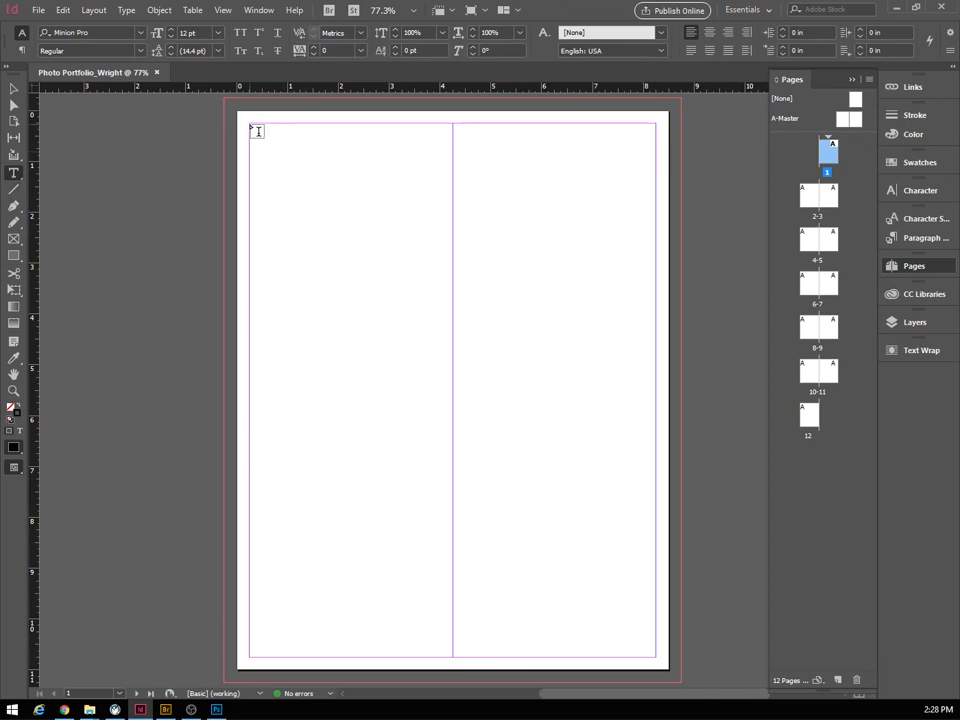
drag(256, 131, 658, 289)
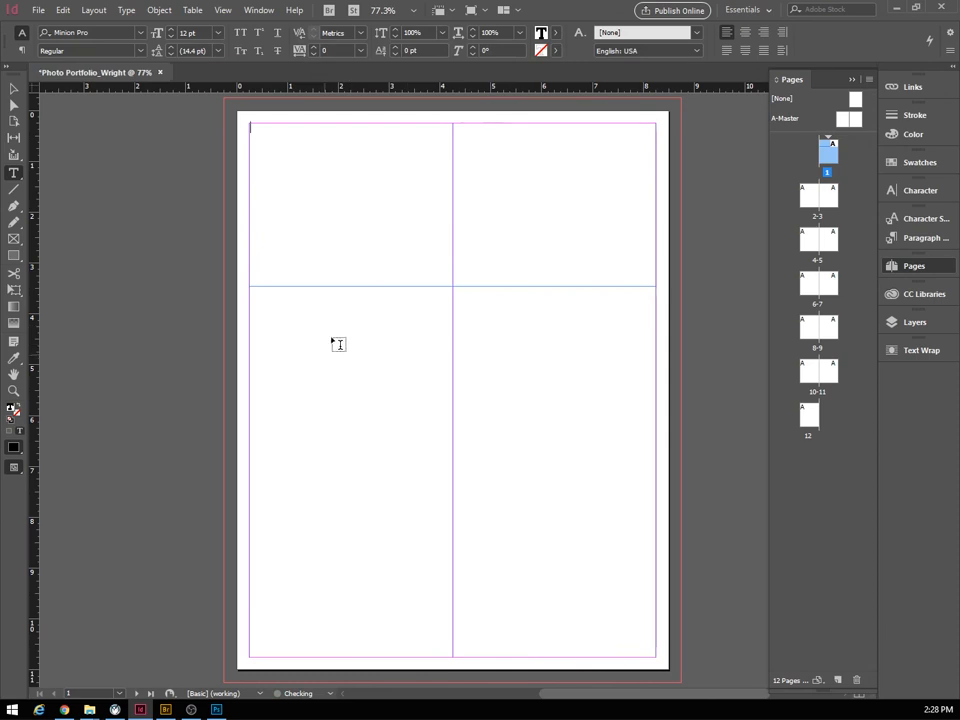
text(Photo)
key(BackSpace)
key(BackSpace)
key(BackSpace)
key(BackSpace)
key(BackSpace)
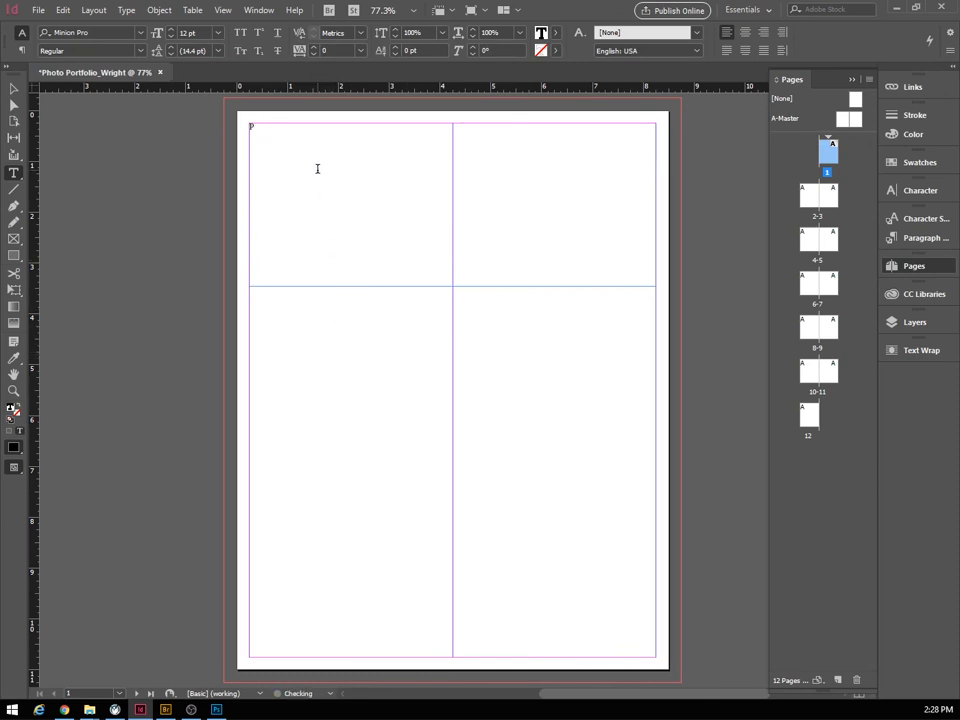
text(PHOTO)
text(GRAPHY)
key(Return)
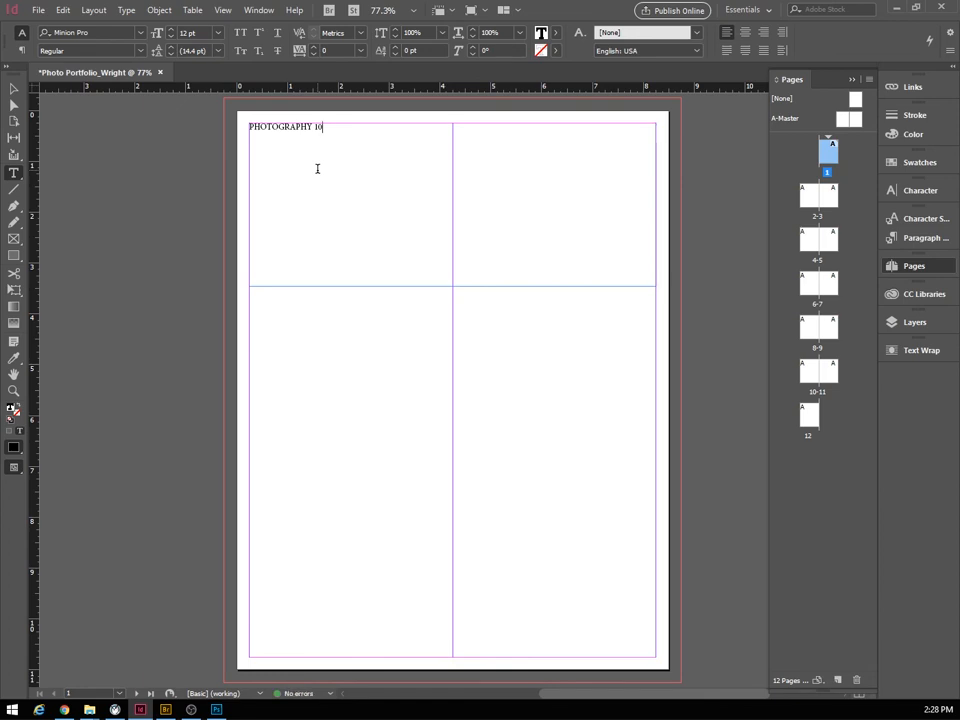
Add PORTFOLIO on its own line below PHOTOGRAPHY 10.
text(PORTFOLIO)
drag(324, 128, 332, 128)
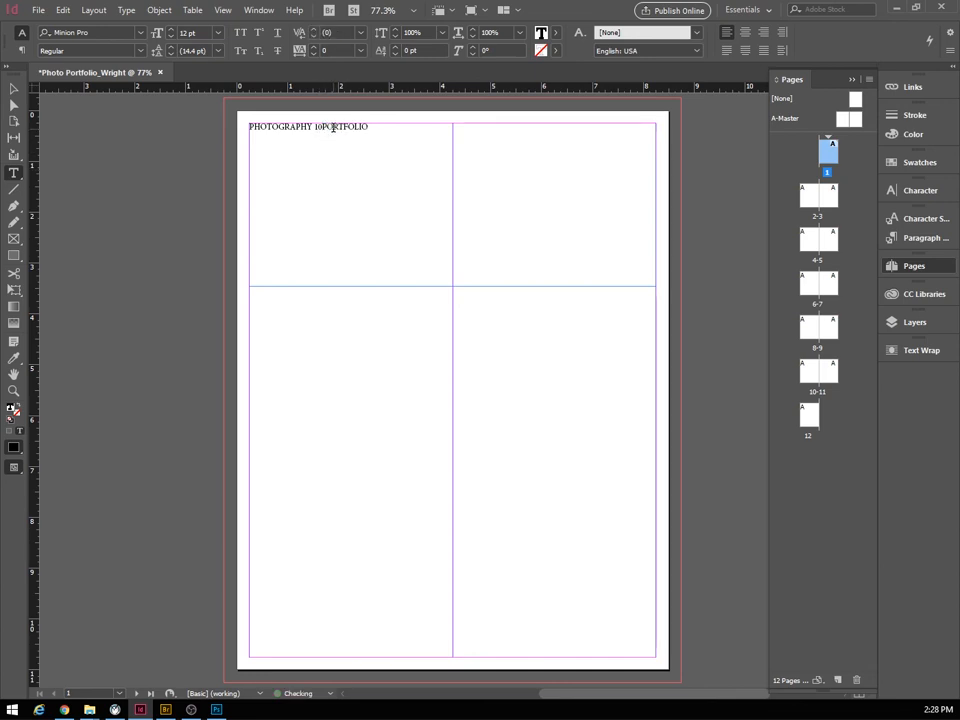
key(Return)
Centre both title lines and set their font size to 60 pt.
scroll(335, 135, up, 1)
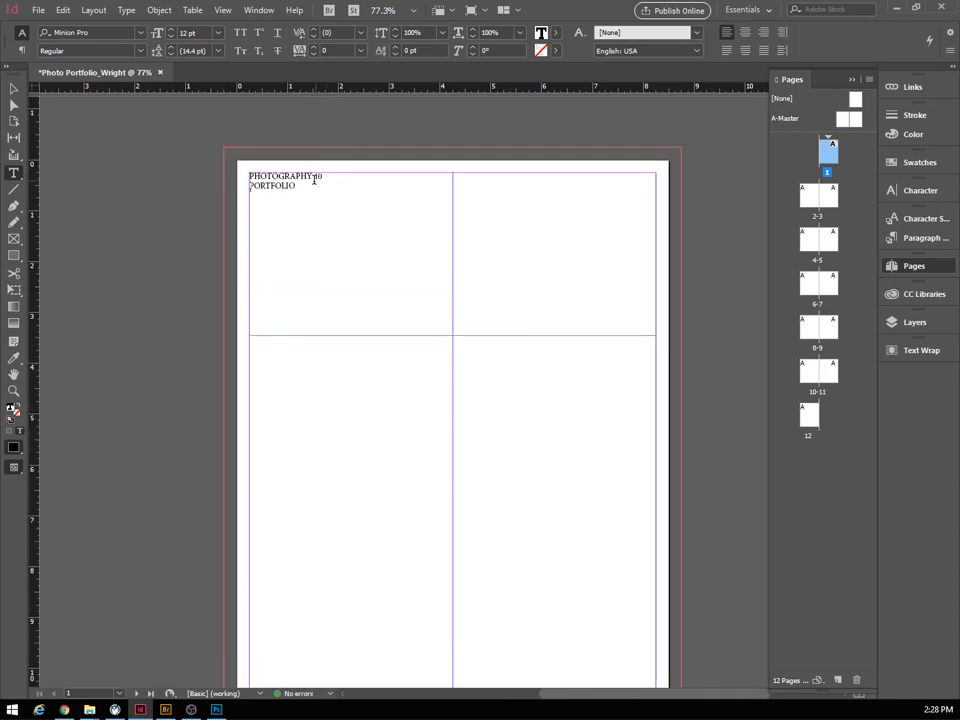
scroll(313, 178, down, 1)
drag(304, 137, 225, 127)
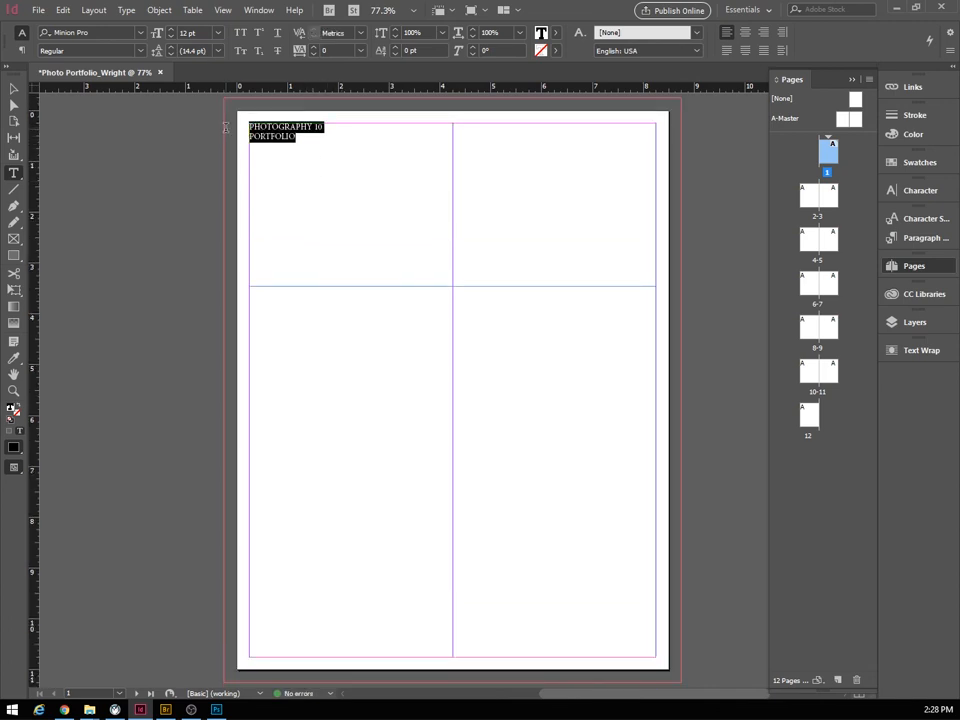
click(308, 148)
drag(306, 140, 229, 130)
key(ctrl+shift+c)
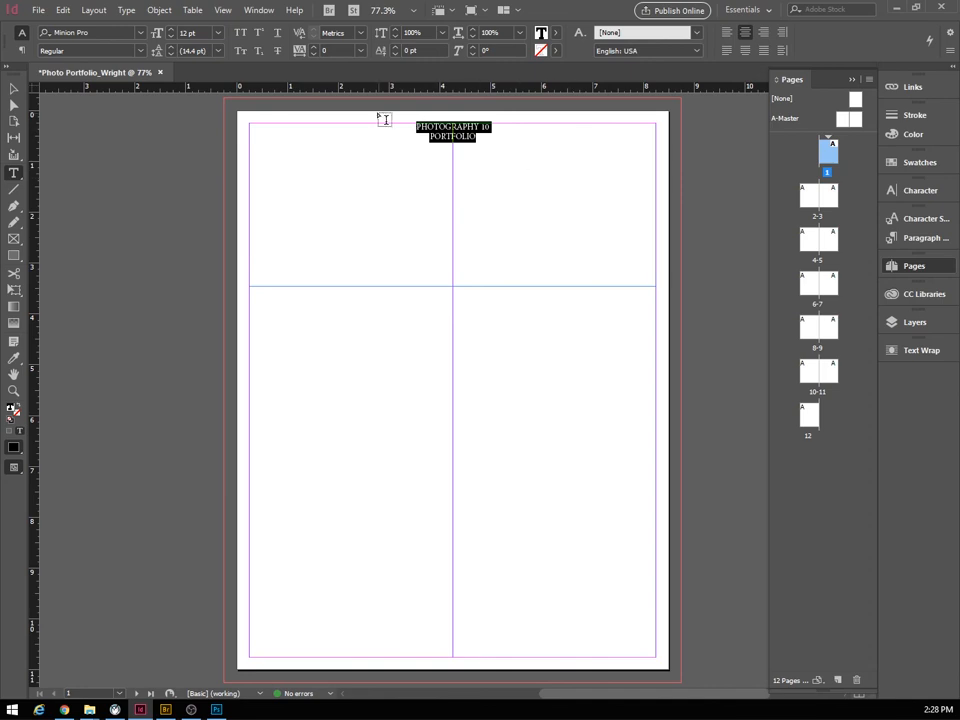
click(219, 33)
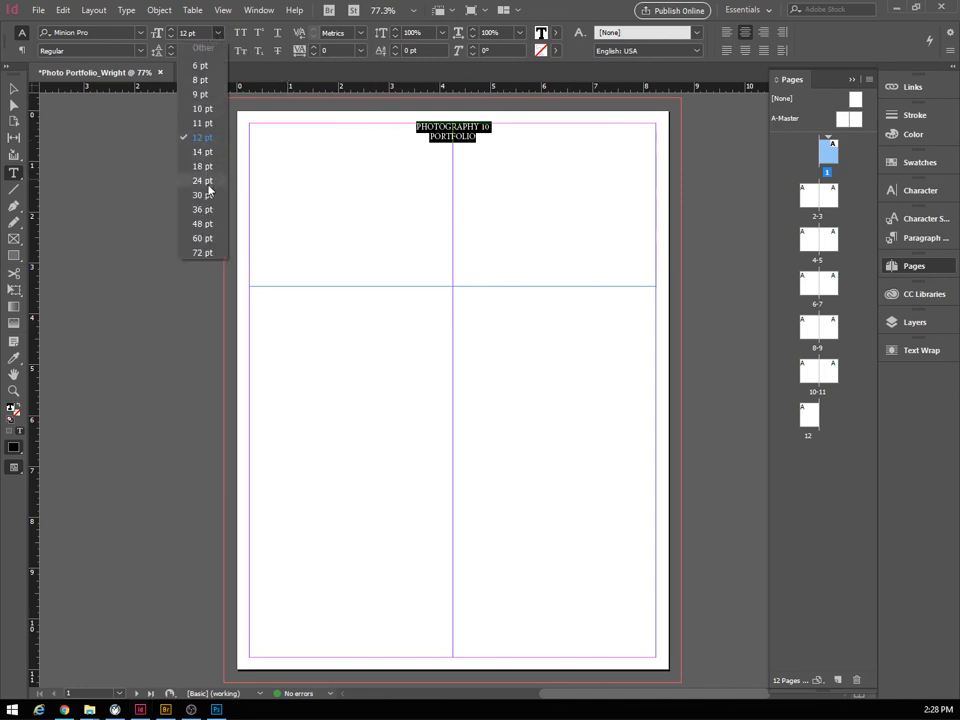
click(201, 239)
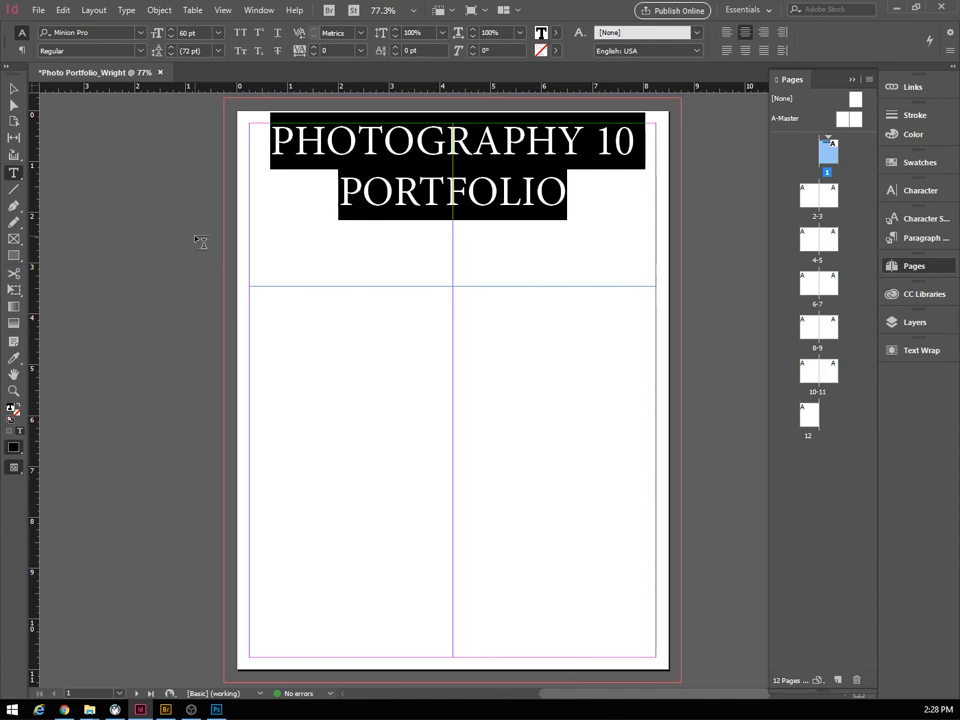
Change the font of both title lines to Franklin Gothic Heavy.
click(312, 180)
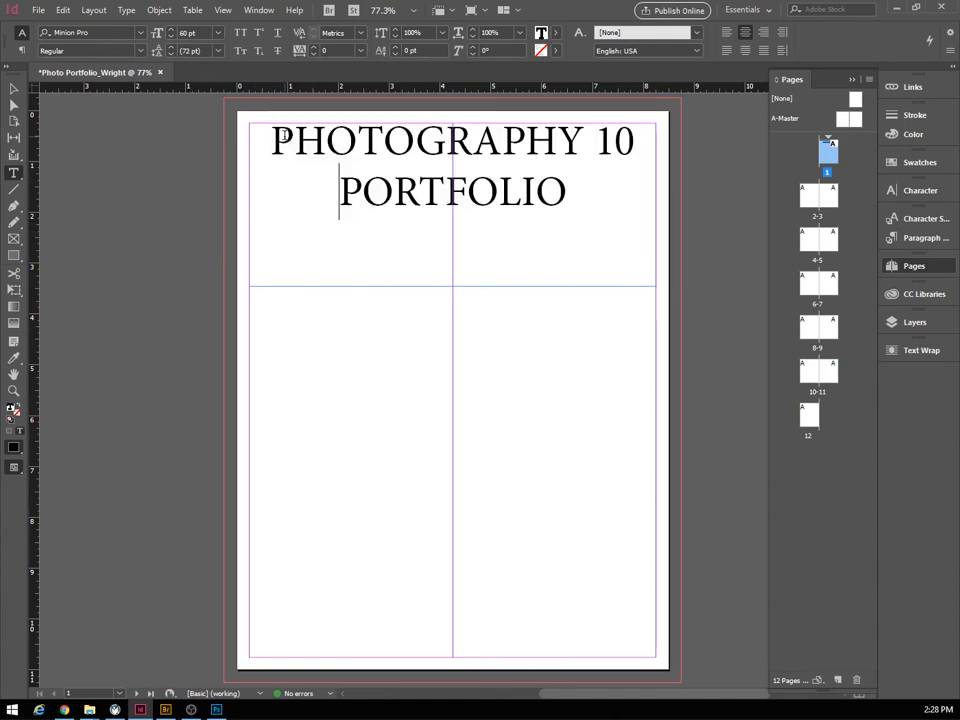
drag(272, 134, 562, 200)
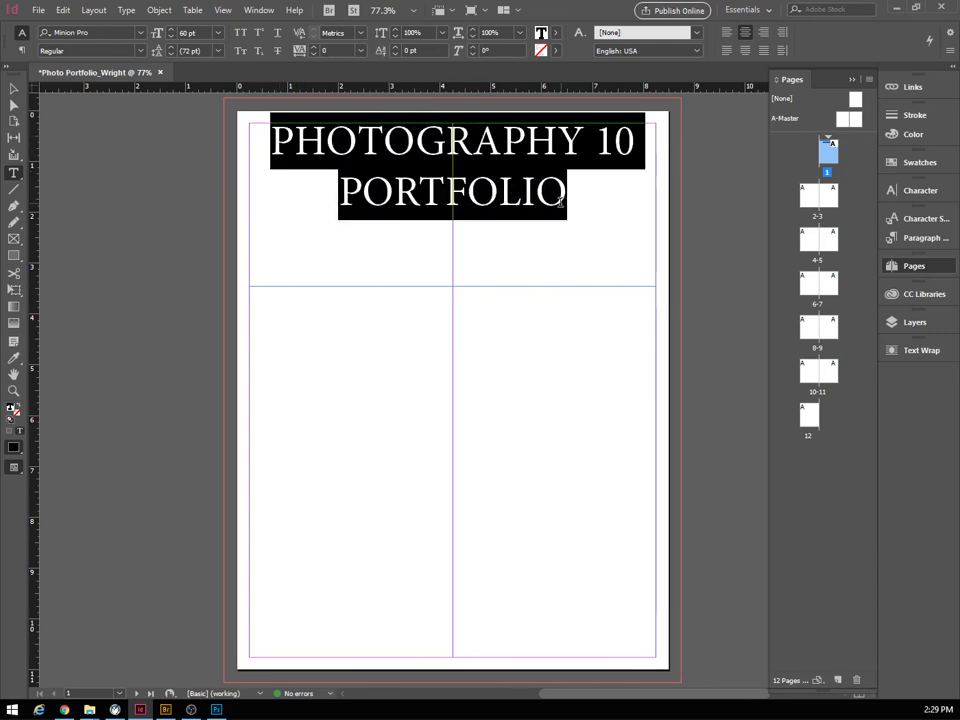
click(106, 32)
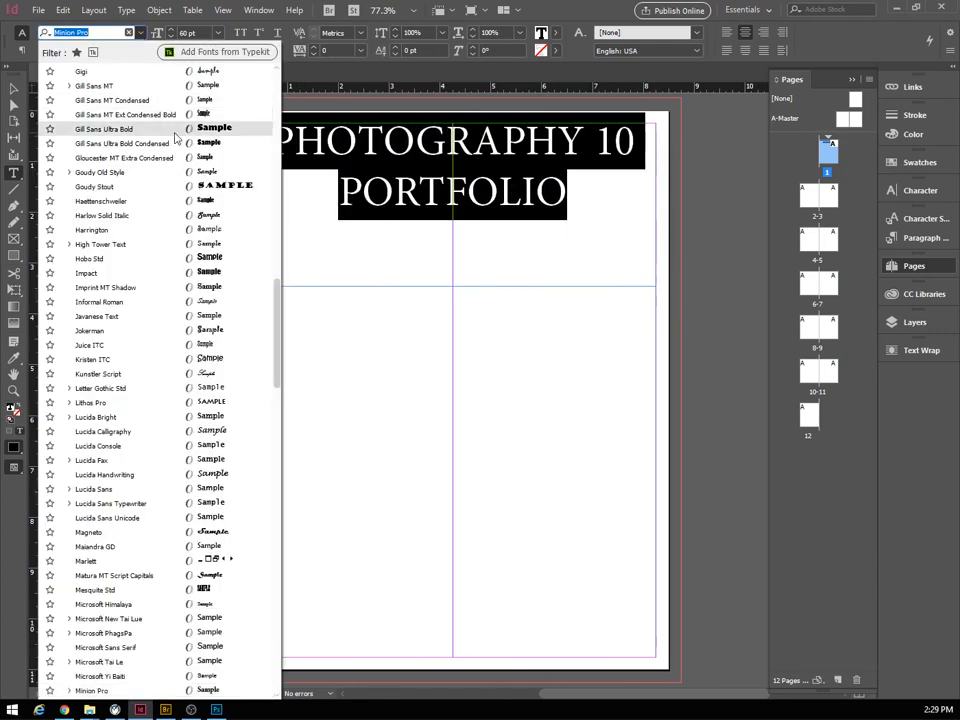
drag(285, 316, 296, 76)
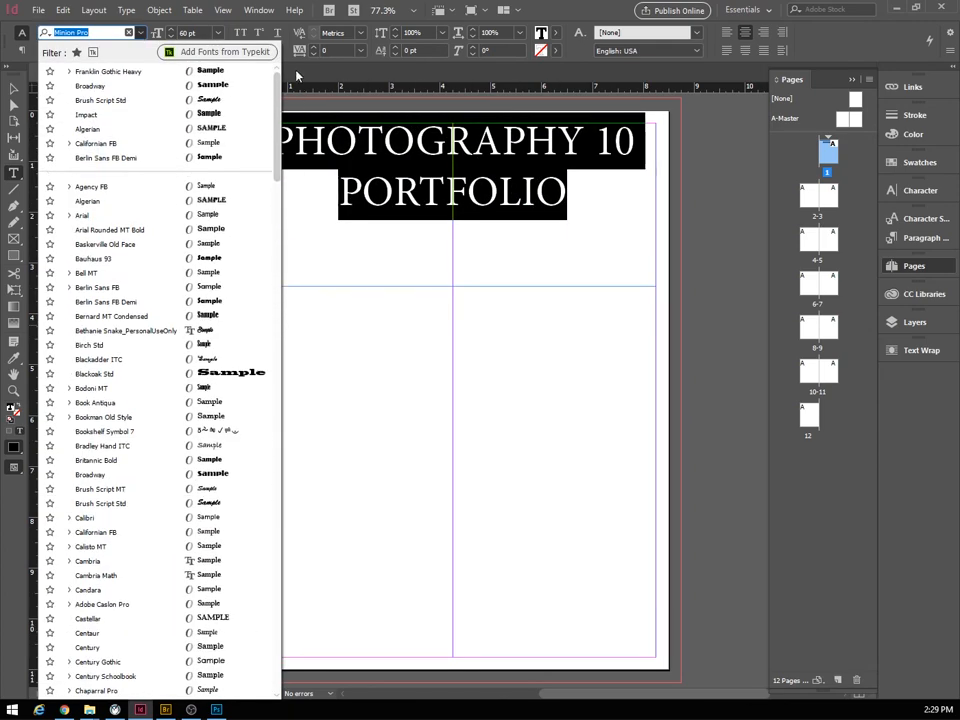
click(85, 74)
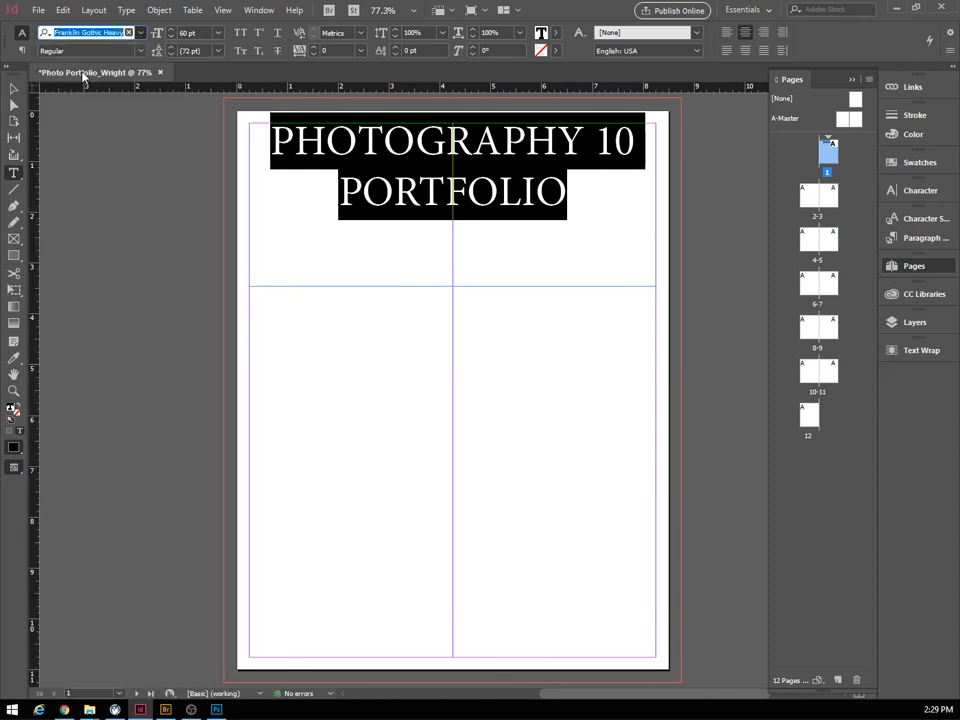
click(463, 188)
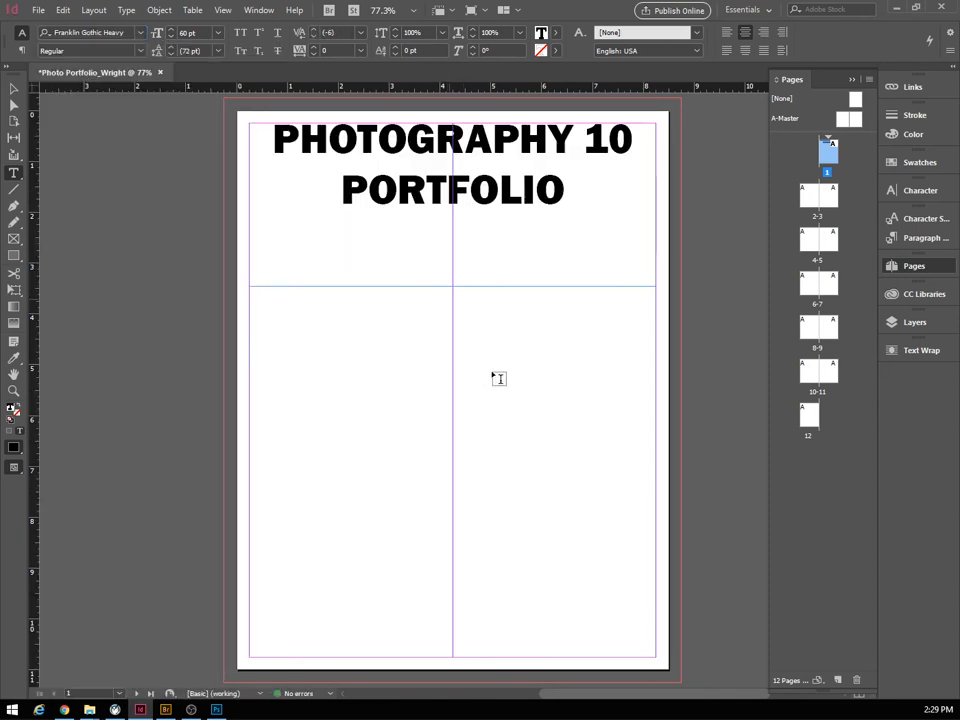
Add a third line reading BLOCK 4 - YOUR beneath PORTFOLIO in the title frame.
click(568, 195)
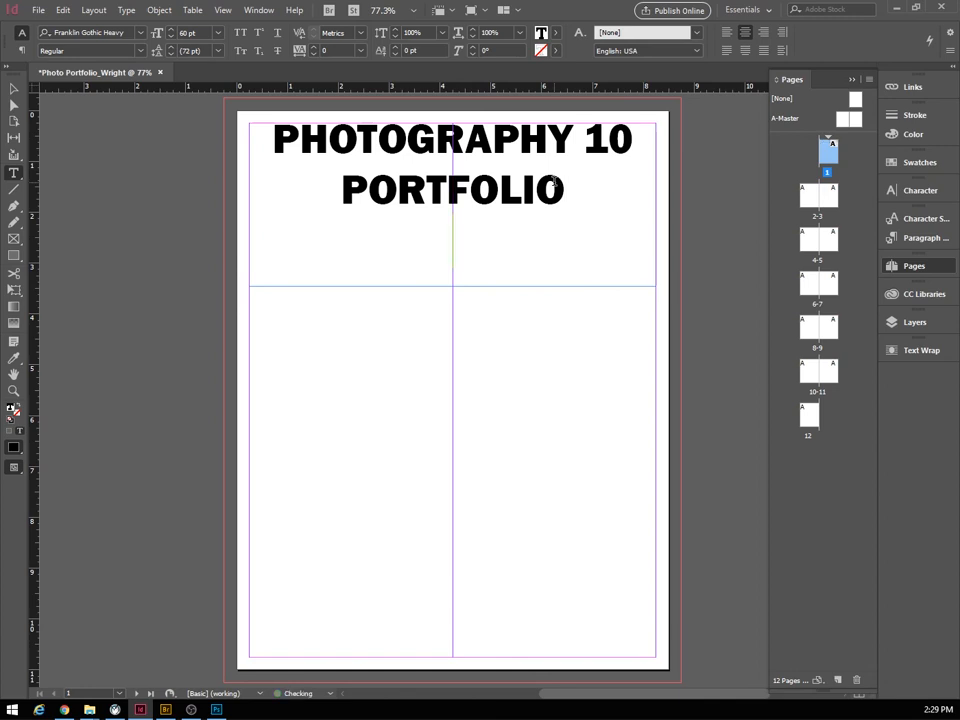
text(BLOCK )
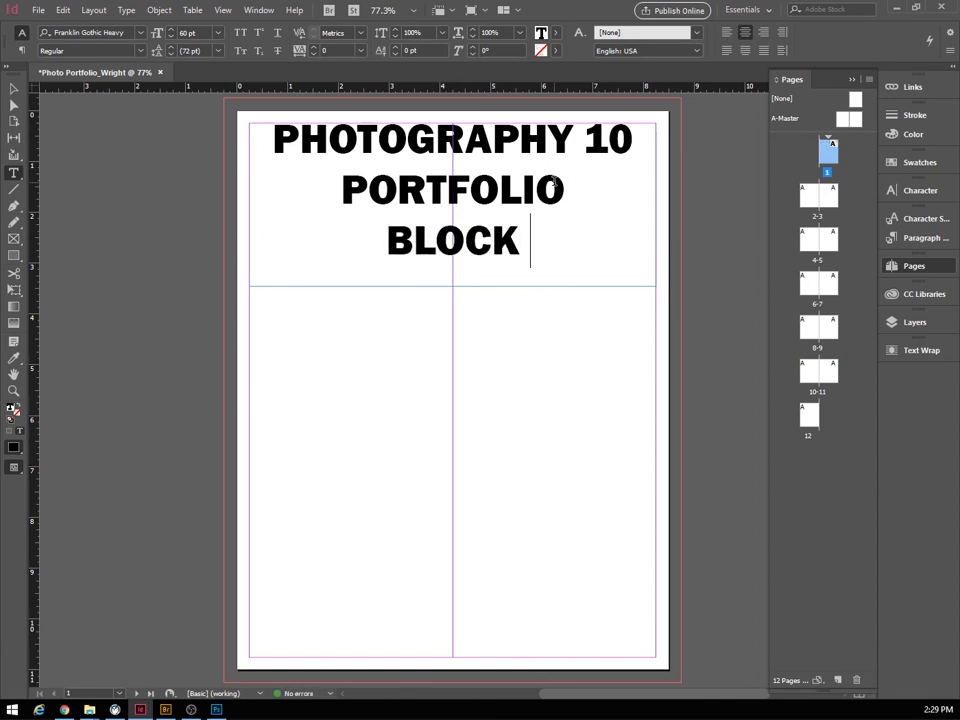
text(4 -)
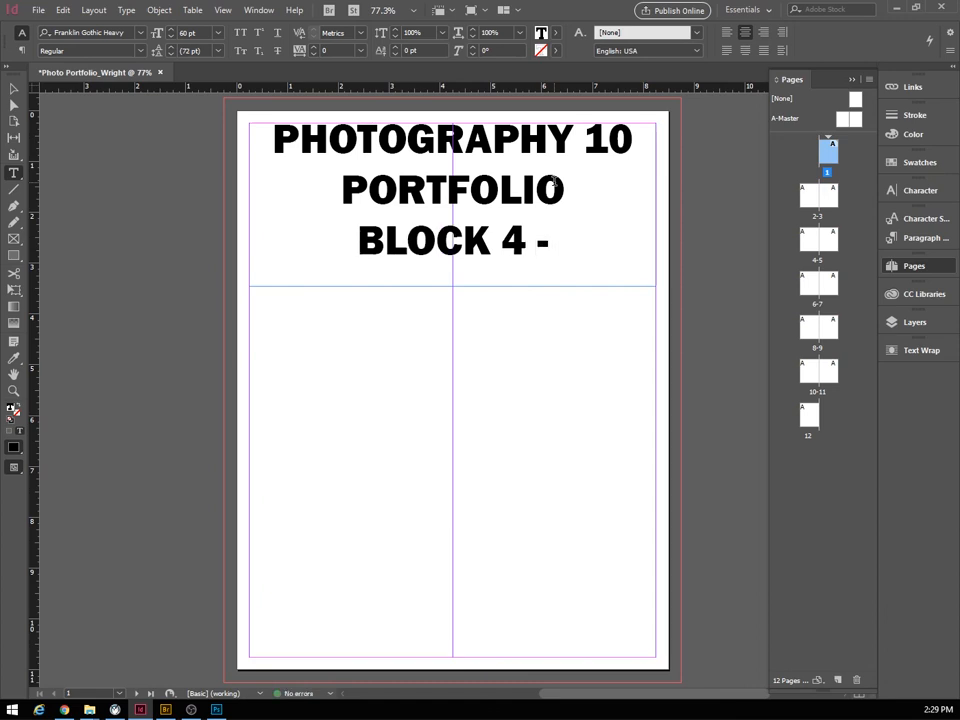
text( YOURN)
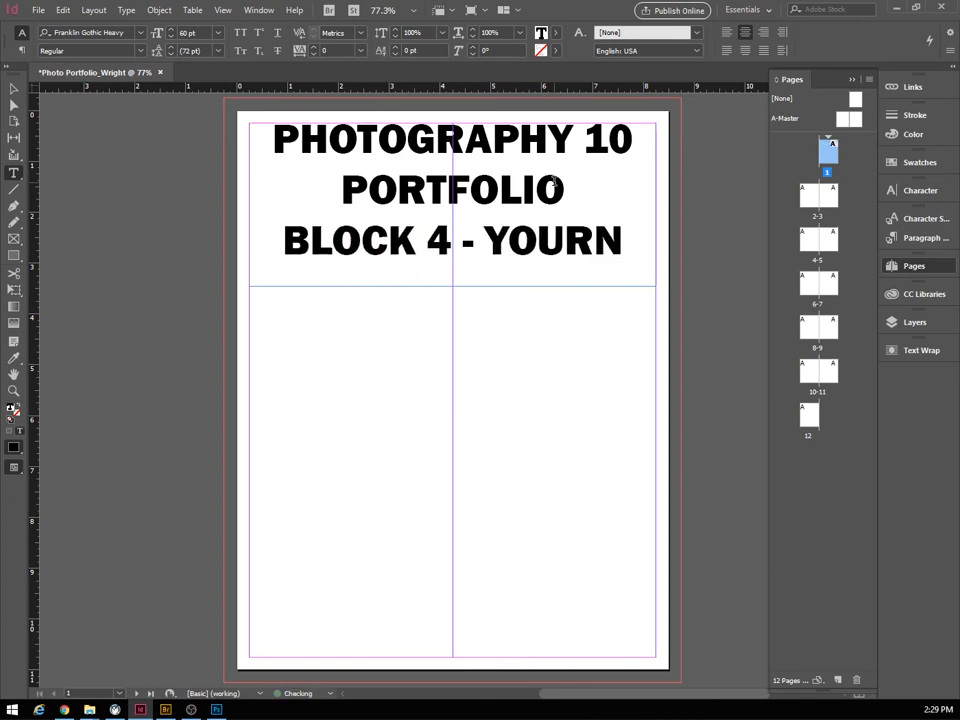
key(BackSpace)
text(-)
key(BackSpace)
text(NA)
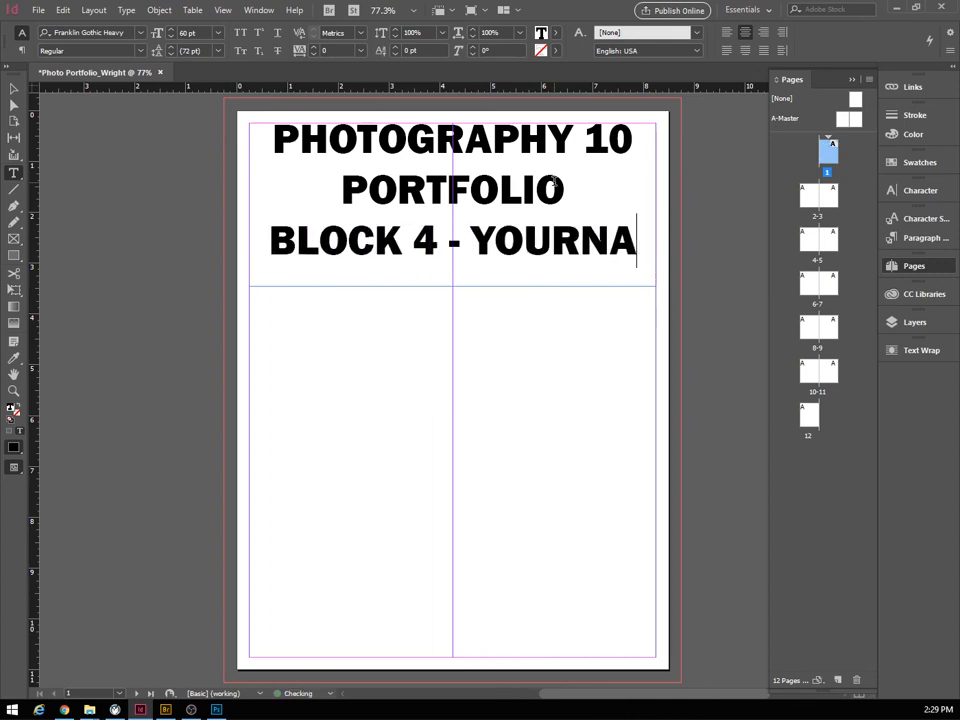
key(BackSpace)
key(BackSpace)
text(N)
key(BackSpace)
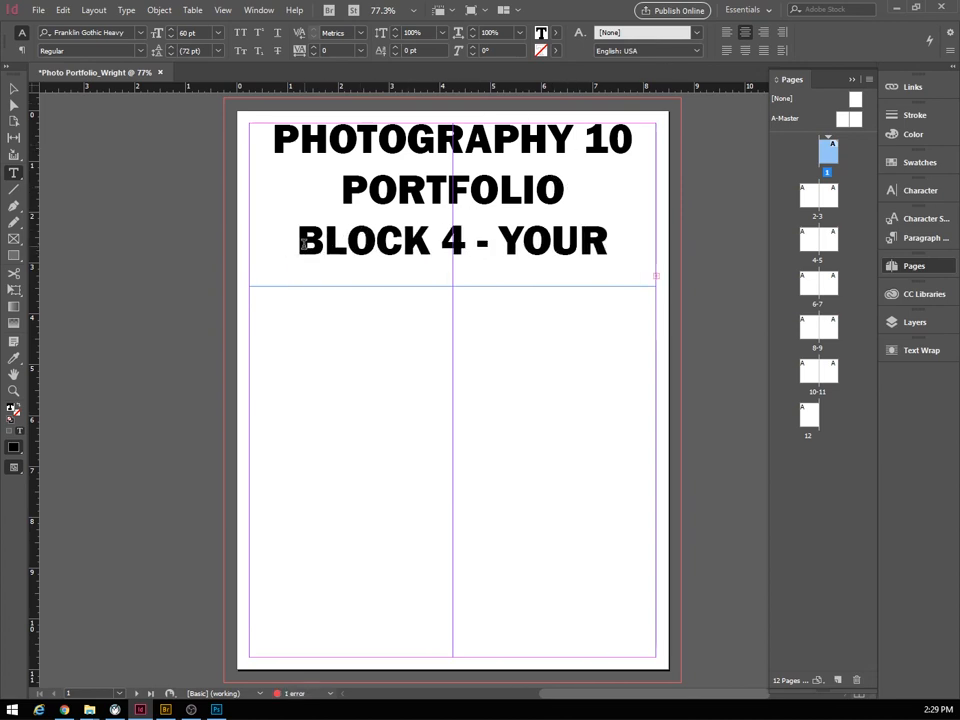
Reduce the whole BLOCK 4 - YOUR NAME line below PORTFOLIO to 10 pt.
drag(296, 240, 618, 248)
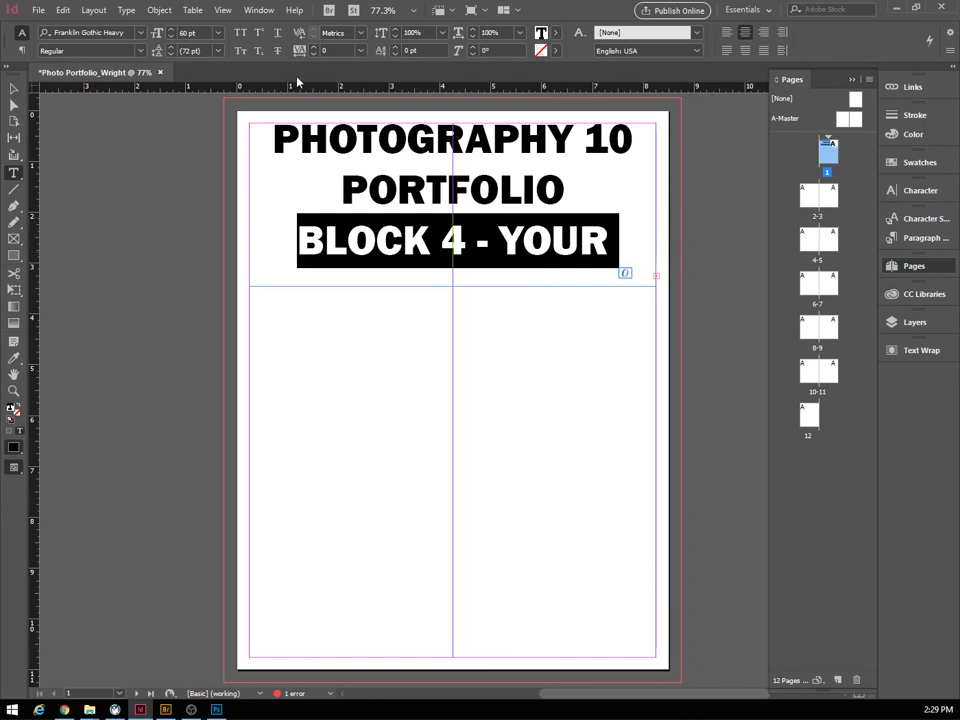
click(217, 34)
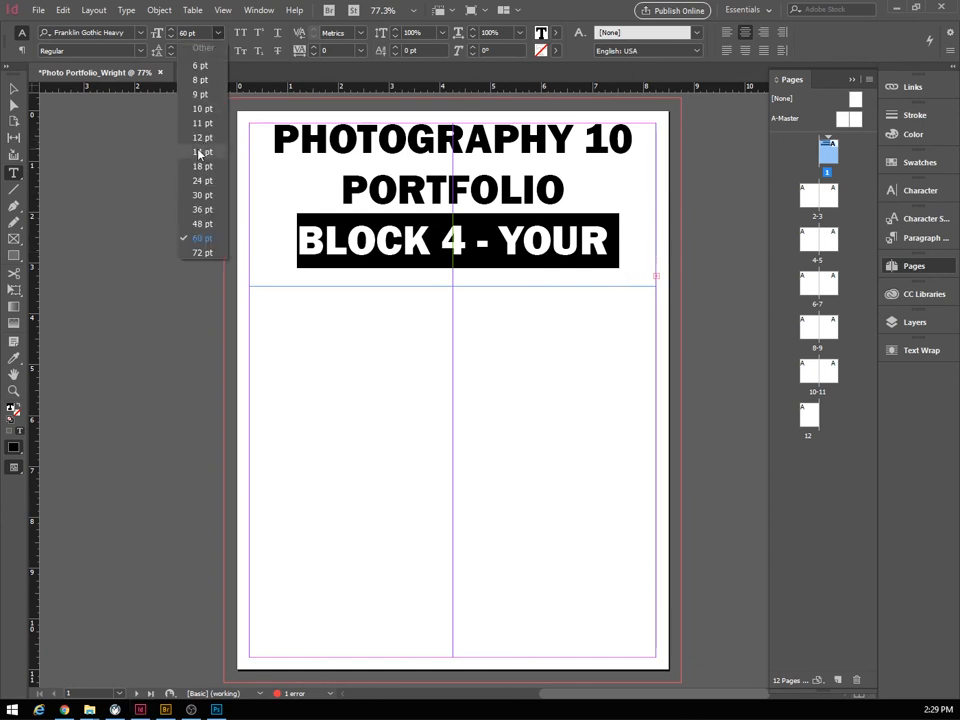
click(202, 108)
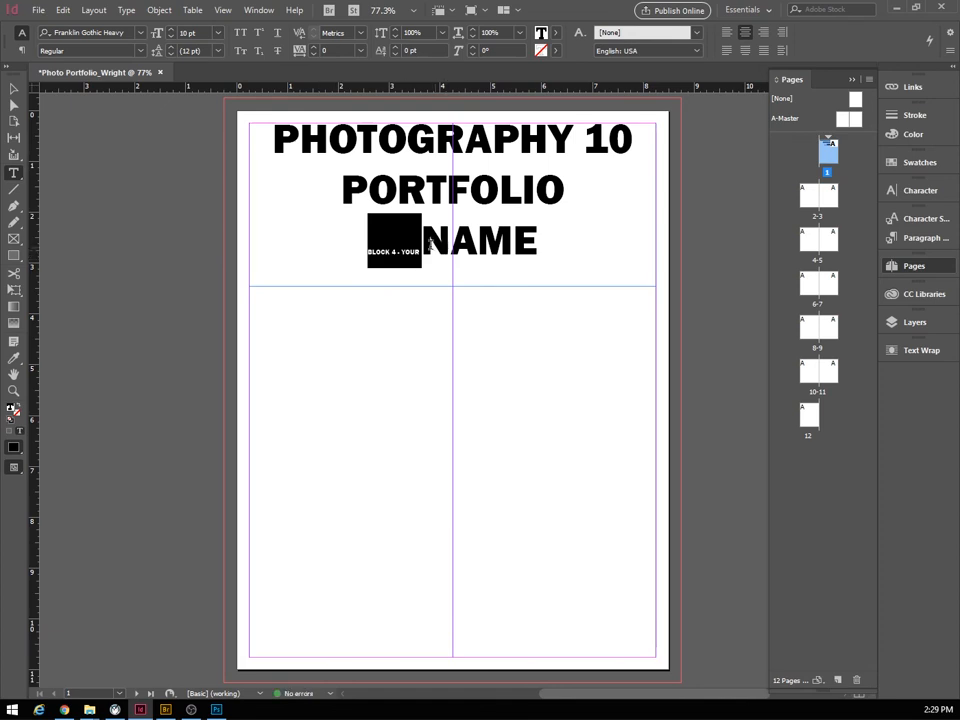
drag(421, 240, 540, 243)
click(217, 33)
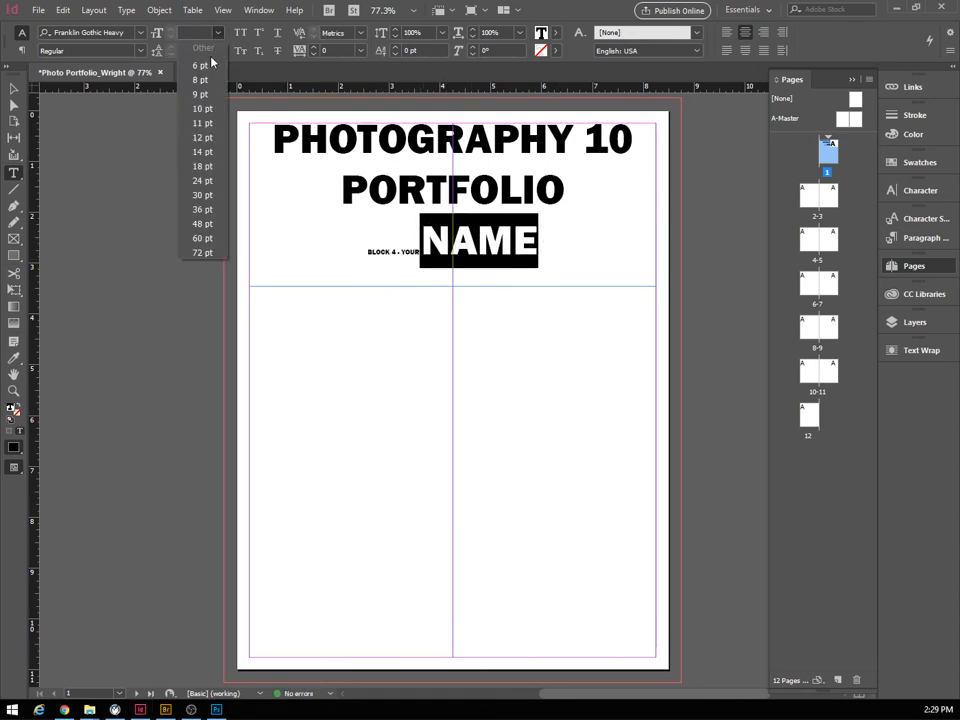
click(202, 108)
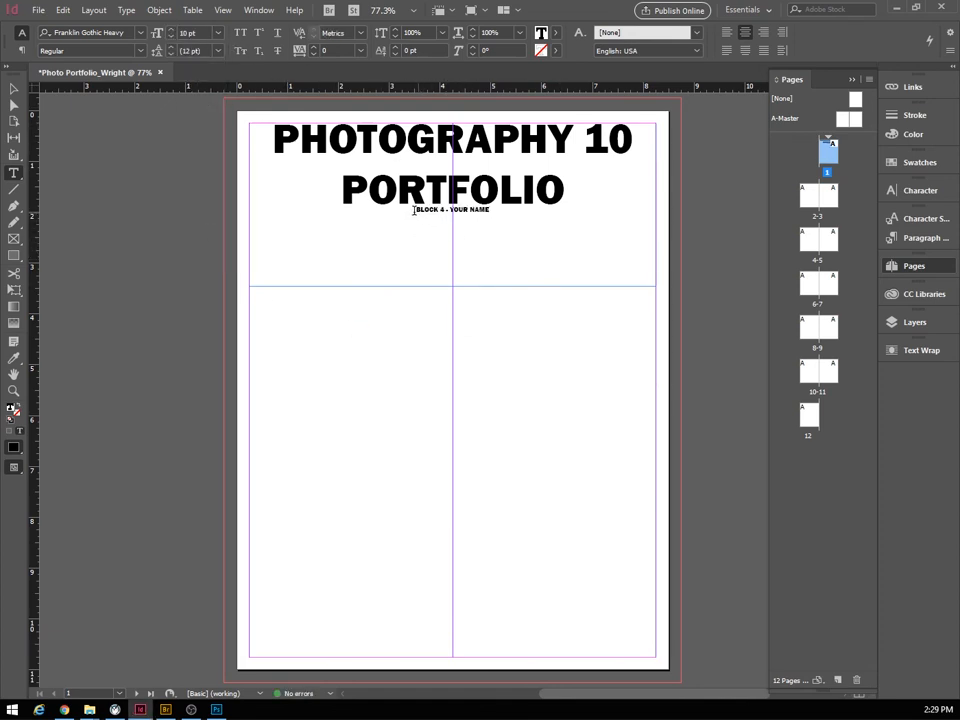
Set the leading of the BLOCK 4 - YOUR NAME line to 26 pt and shorten the title frame to end just beneath it.
drag(415, 209, 495, 208)
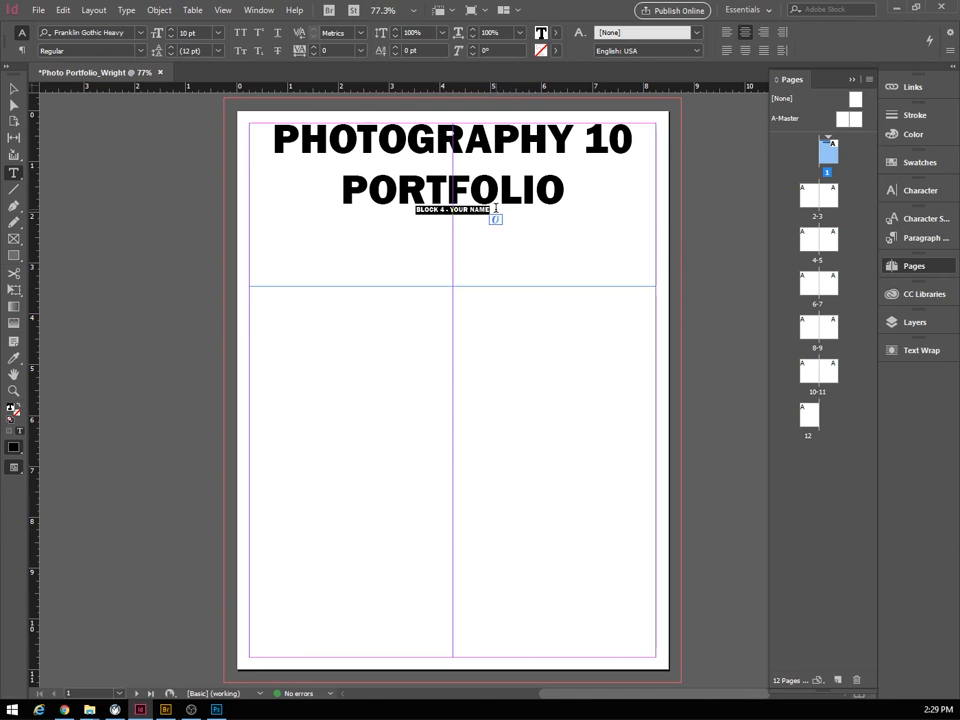
key(alt+Down)
key(alt+Down)
key(alt+Down)
key(alt+Down)
key(alt+Down)
key(alt+Down)
key(alt+Down)
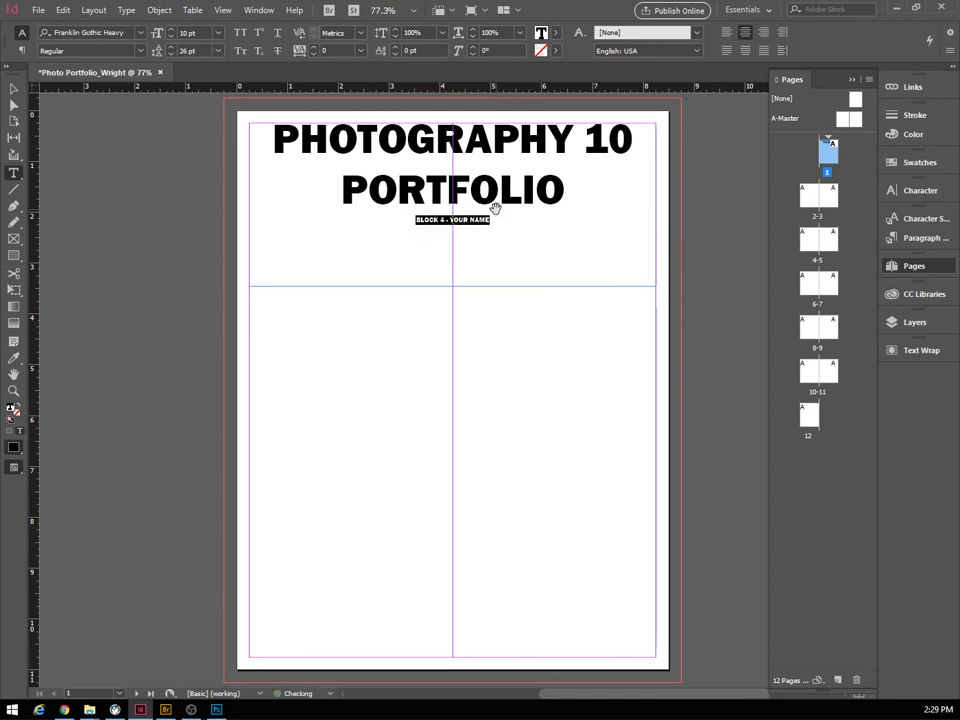
click(13, 88)
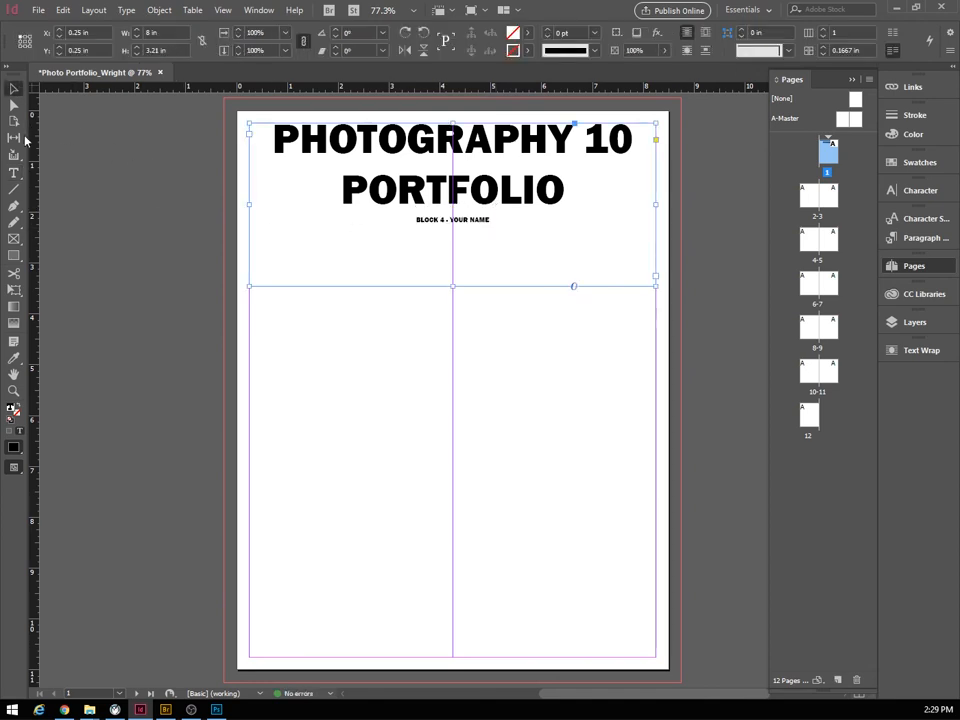
drag(450, 289, 451, 228)
click(436, 335)
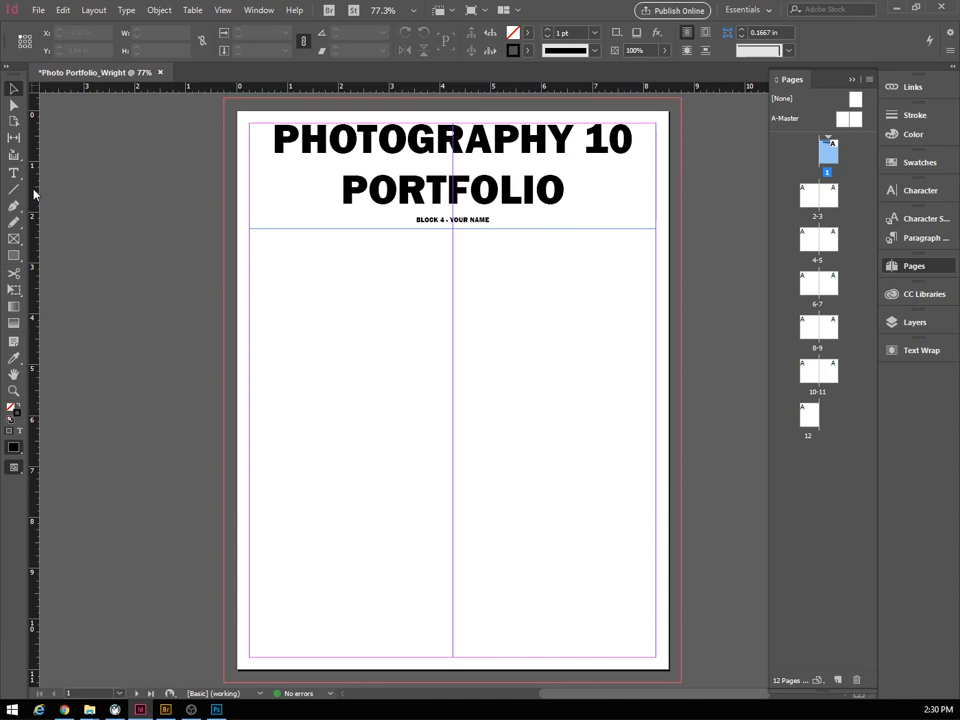
Draw a rectangular picture frame about 7.68 by 5.54 in below the cover title and give it a 6 pt stroke.
click(13, 240)
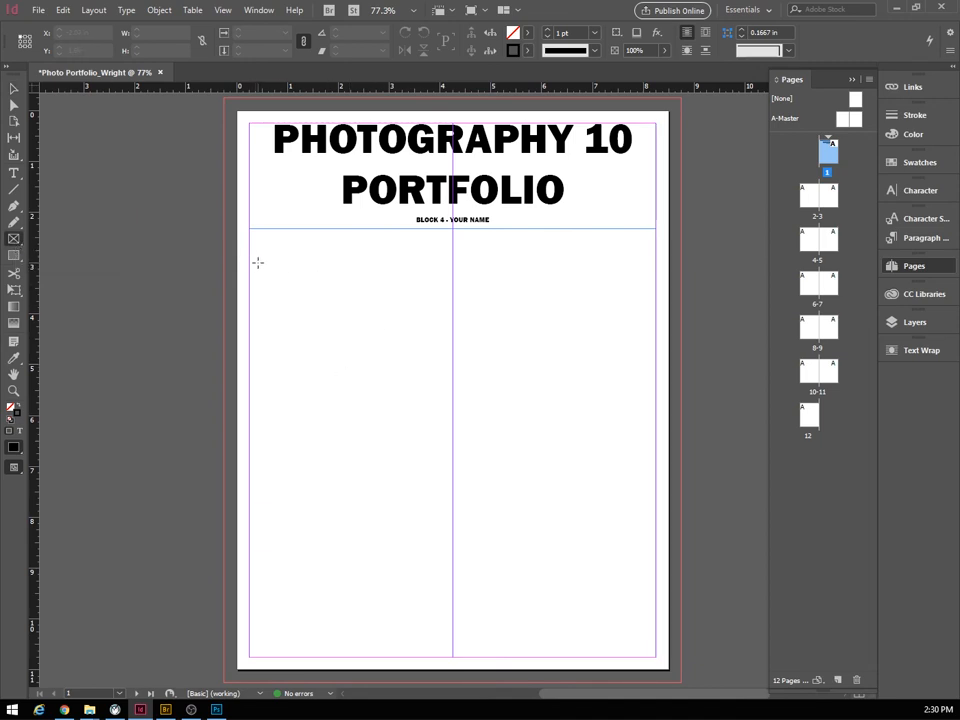
drag(258, 263, 648, 545)
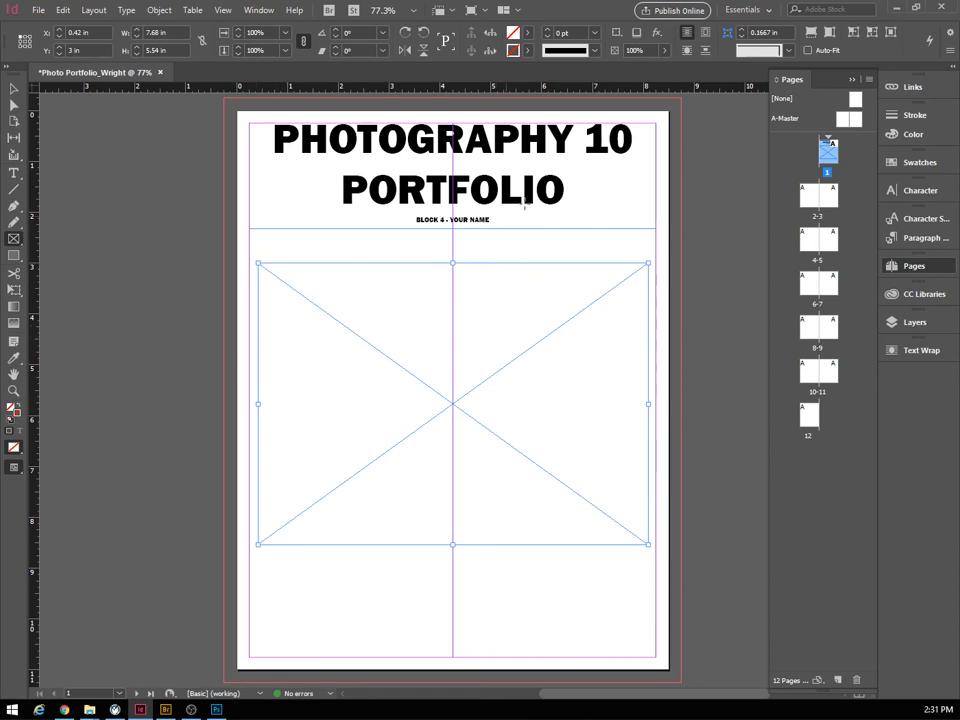
click(594, 33)
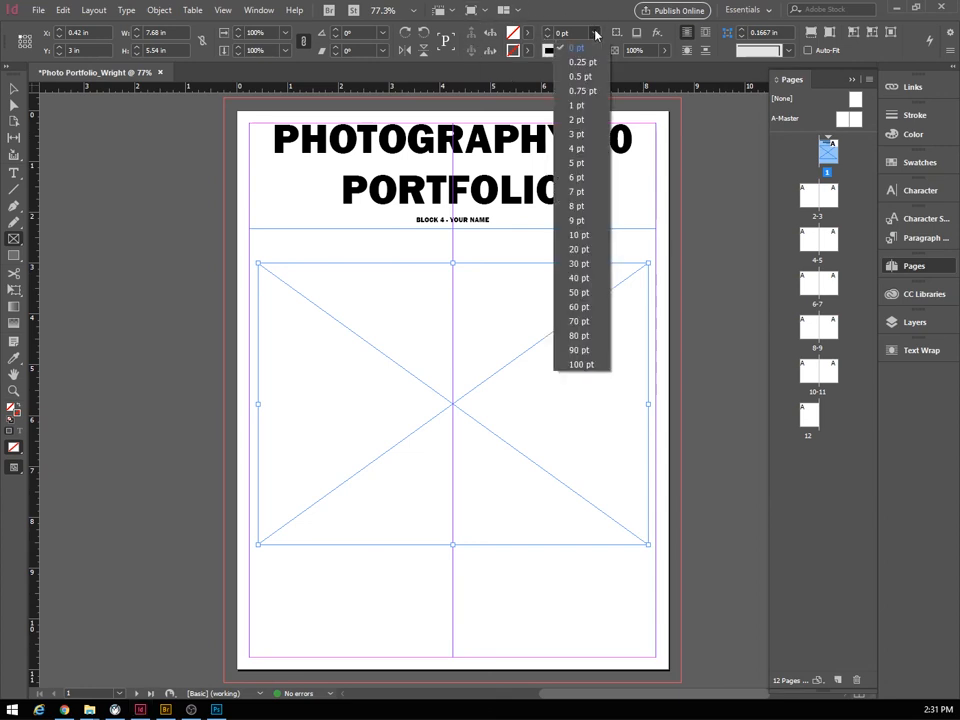
click(576, 177)
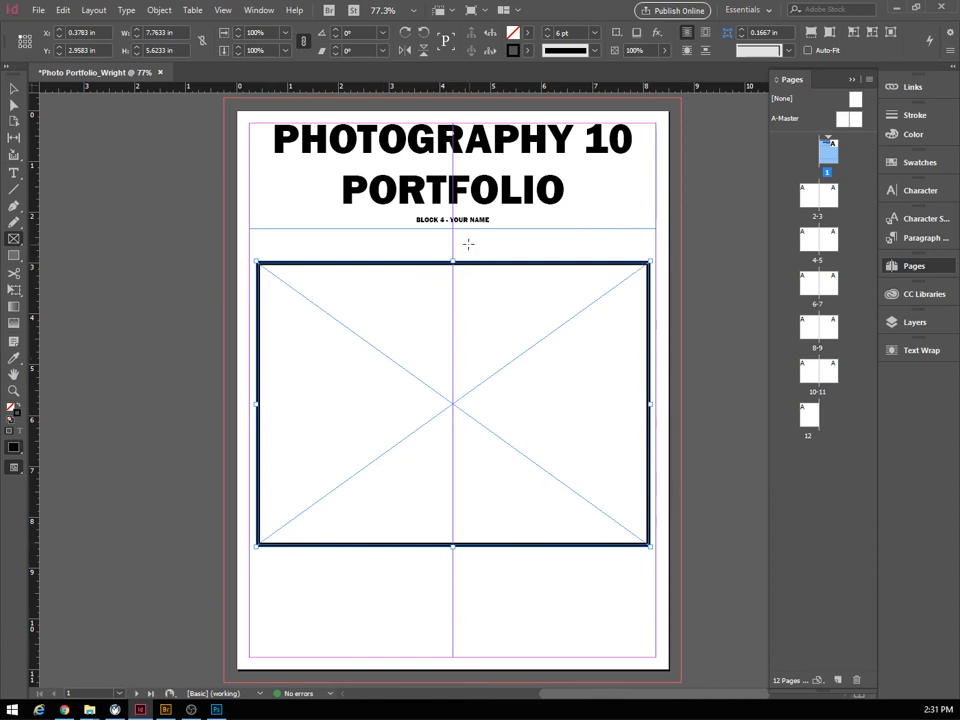
Try red and cyan stroke colours on the cover's picture frame and return the stroke to Black.
click(525, 50)
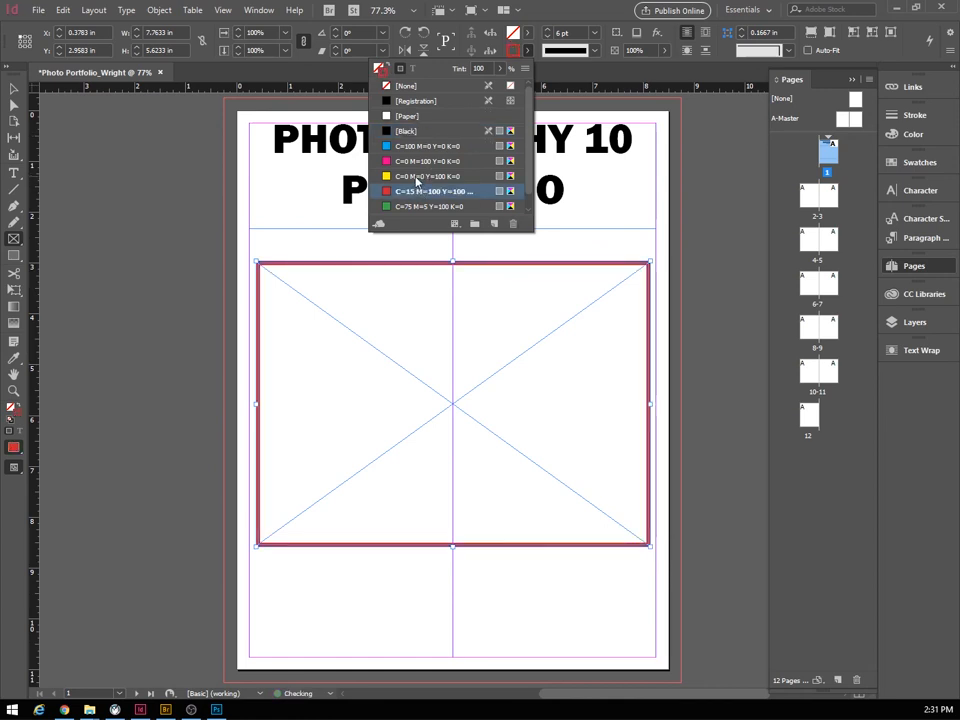
scroll(415, 147, down, 1)
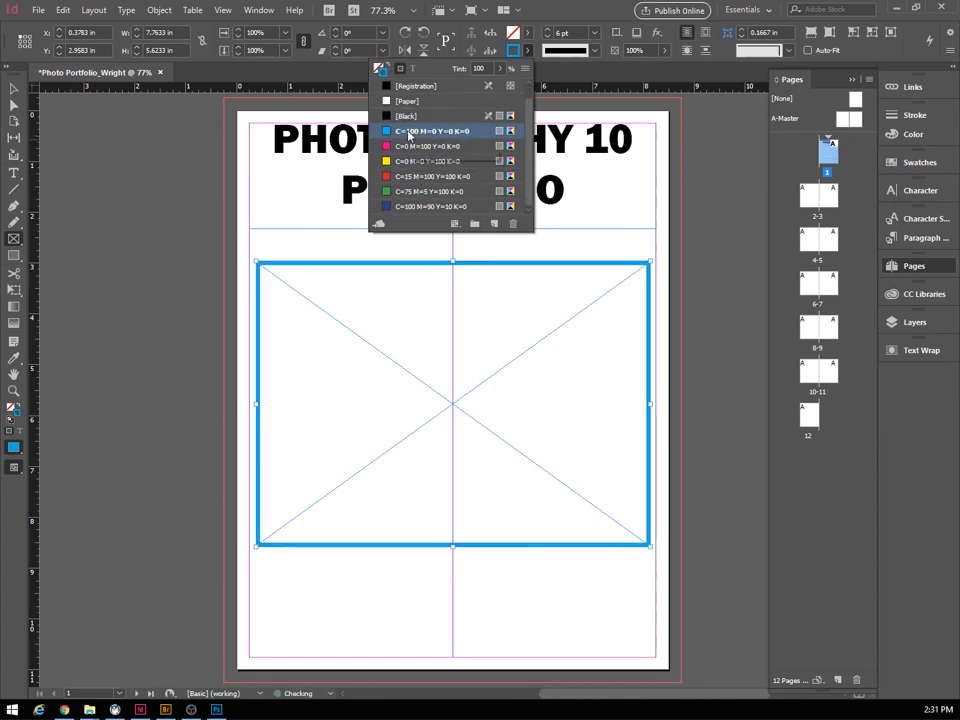
click(397, 117)
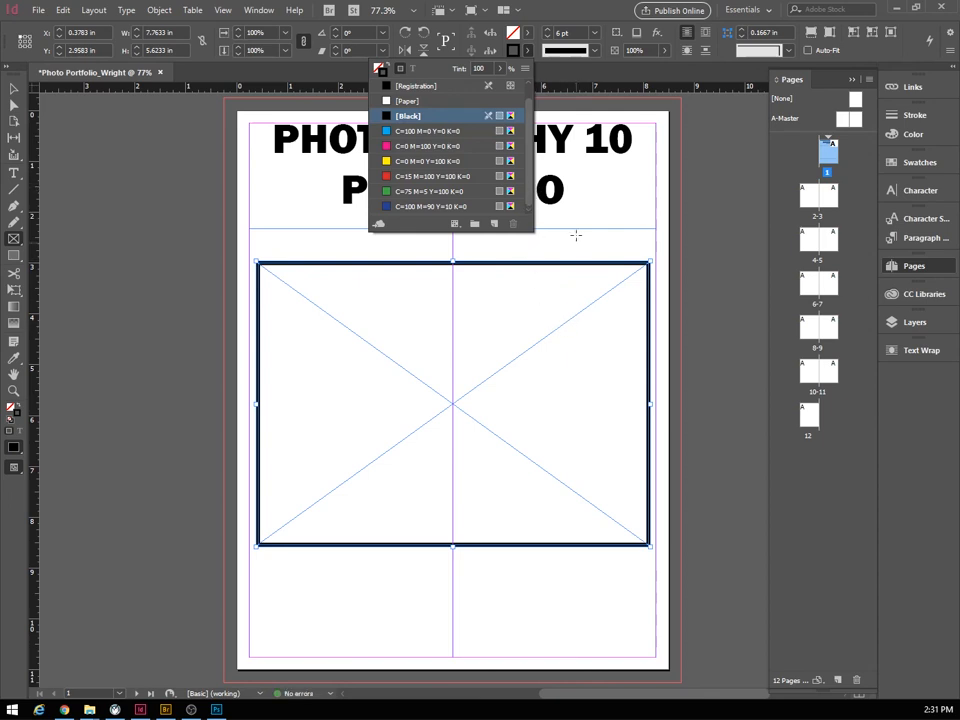
click(558, 76)
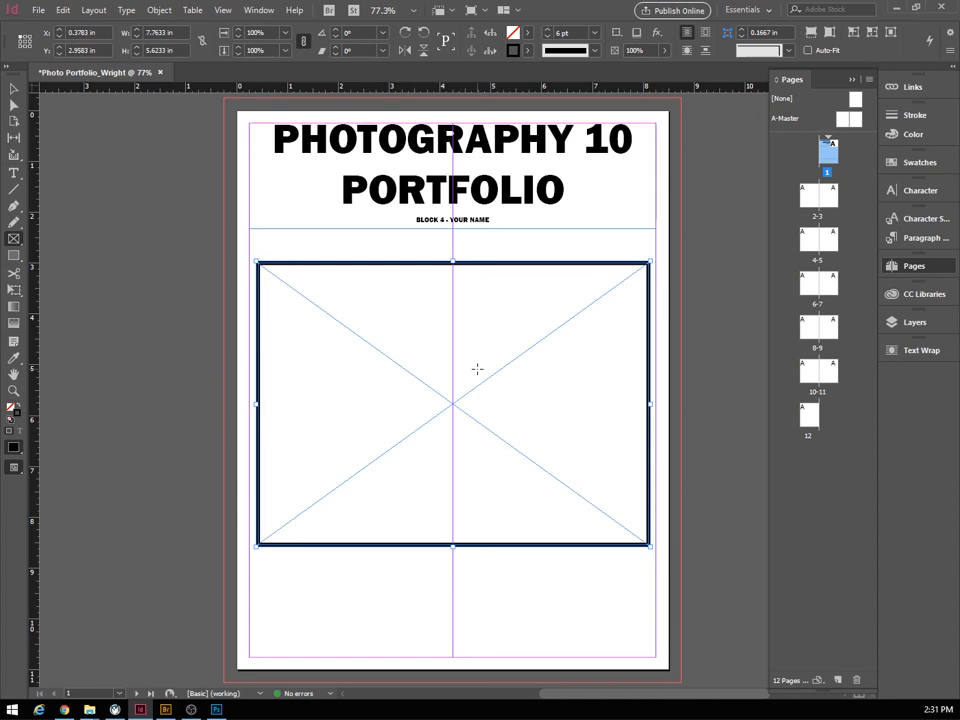
Go to page 2 of the document.
double_click(808, 198)
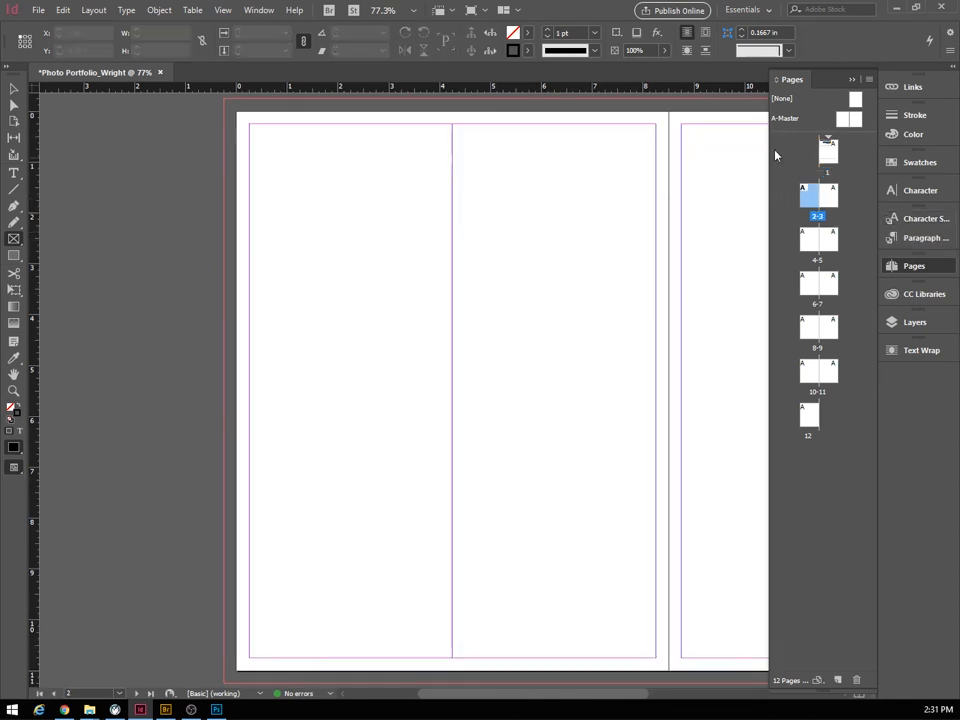
click(853, 80)
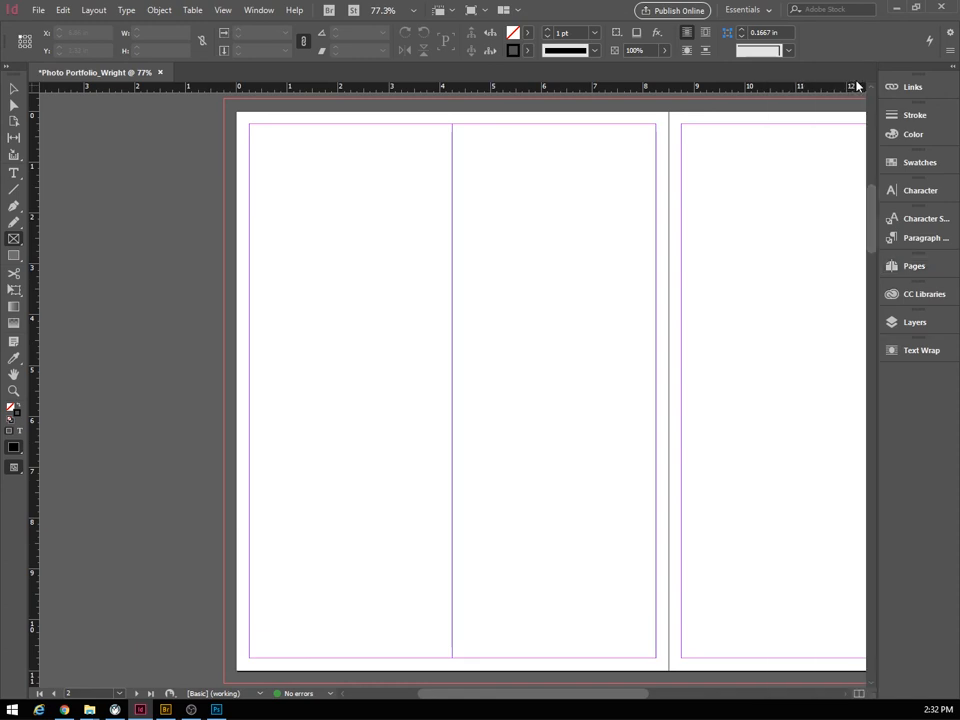
click(915, 268)
click(915, 268)
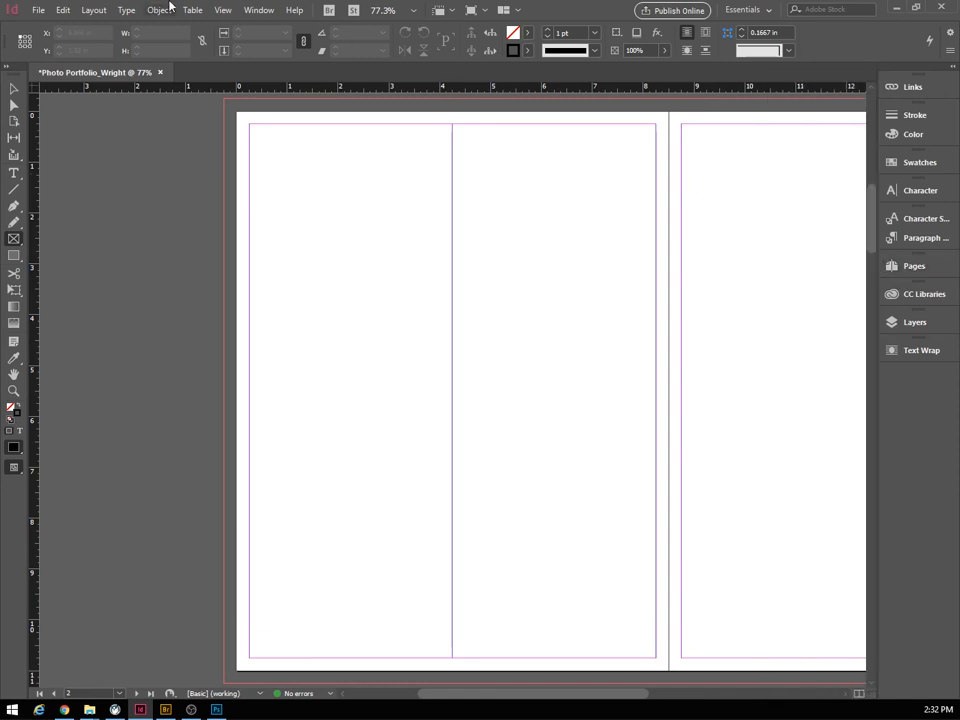
click(258, 11)
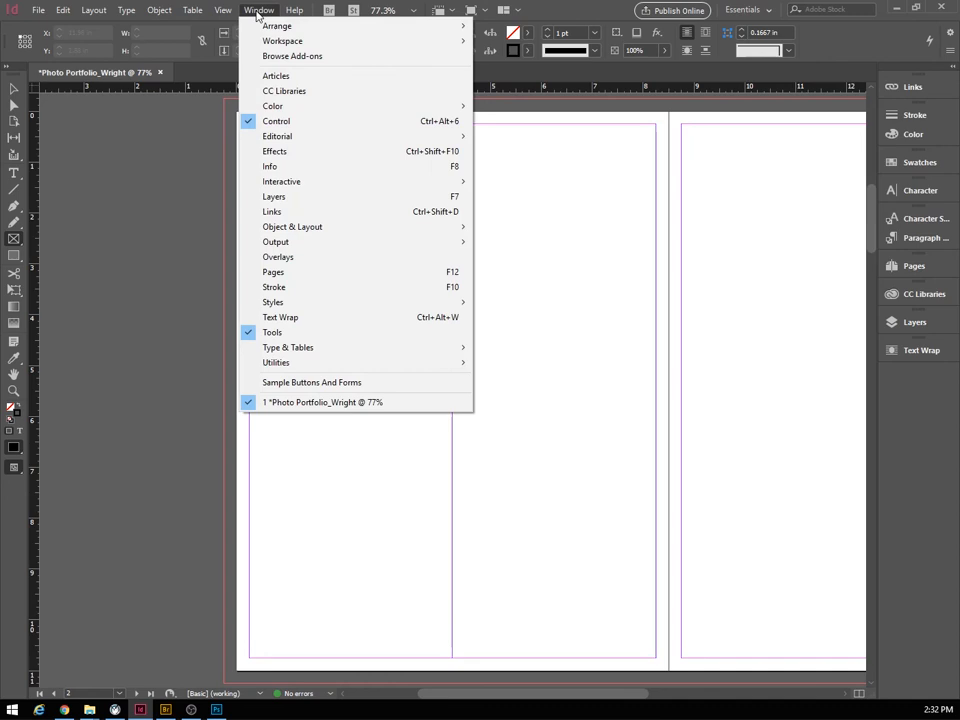
click(256, 276)
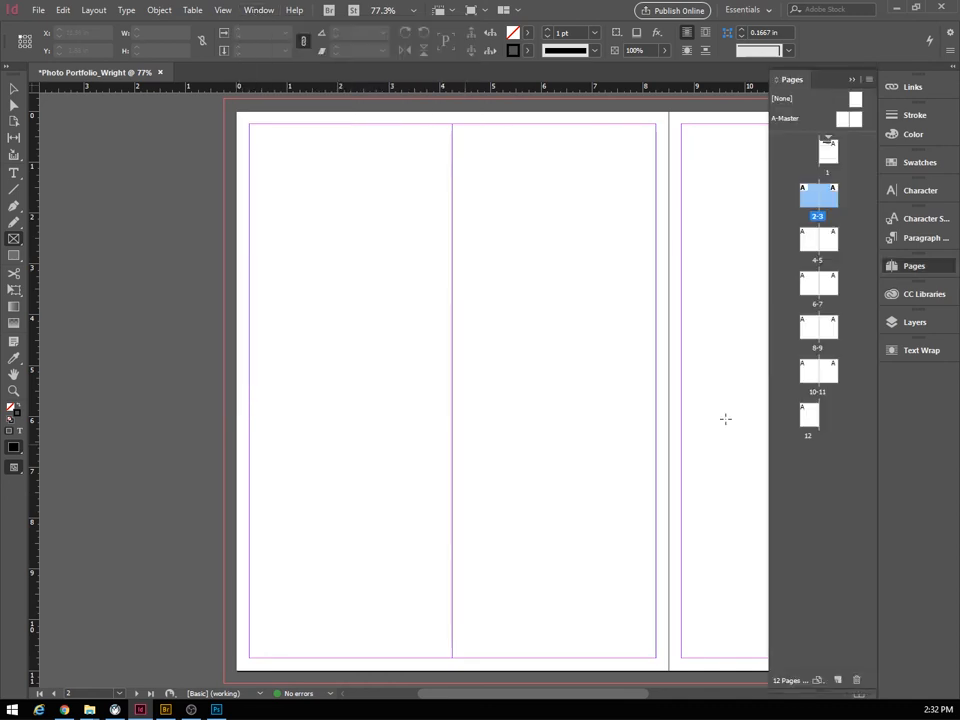
click(855, 80)
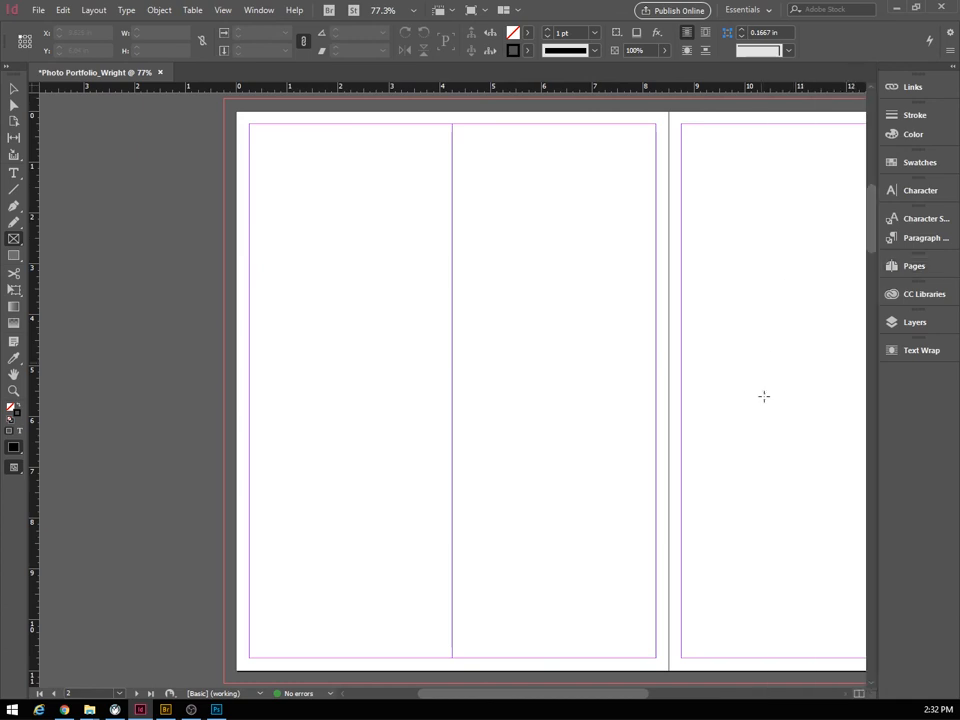
click(914, 268)
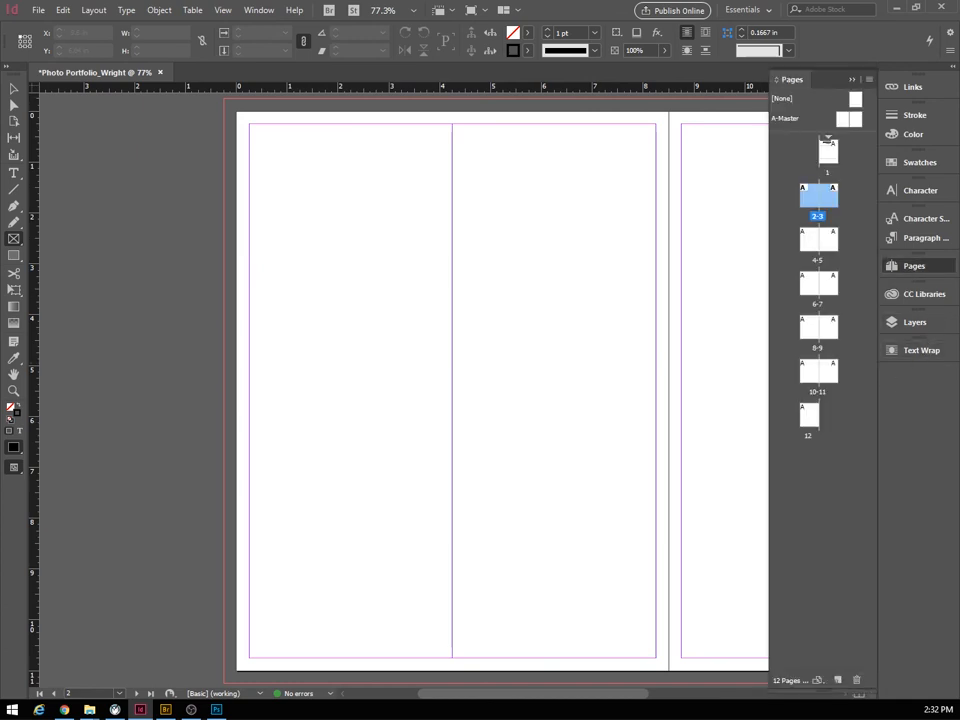
drag(557, 695, 600, 713)
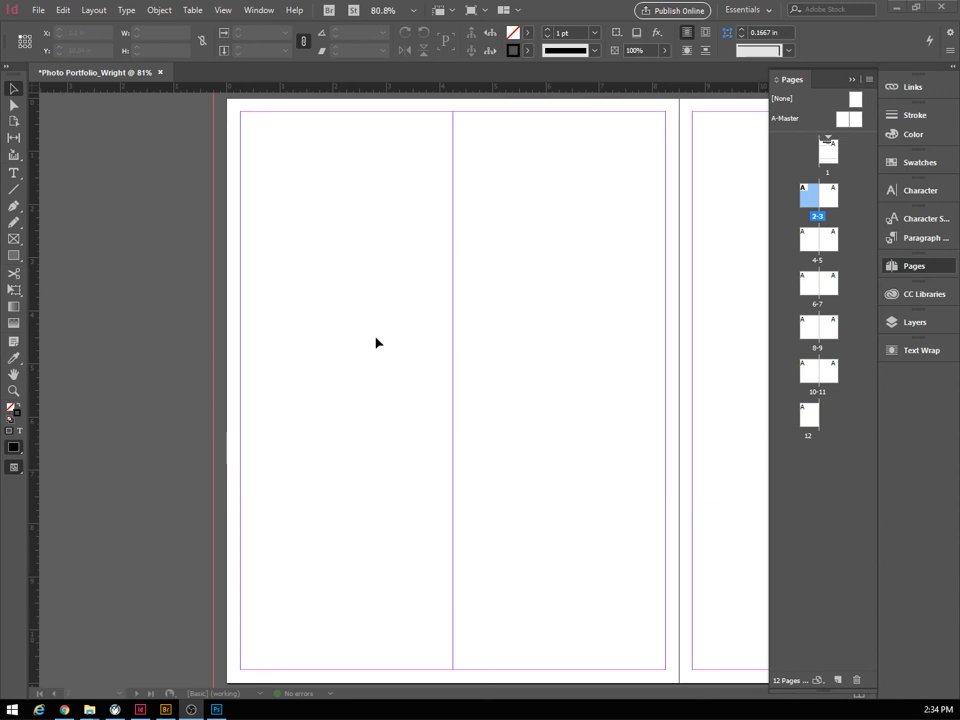
Create a margin-to-margin text frame along the top of page 2 and enter the heading HORIZONTAL PHOTOS.
click(13, 175)
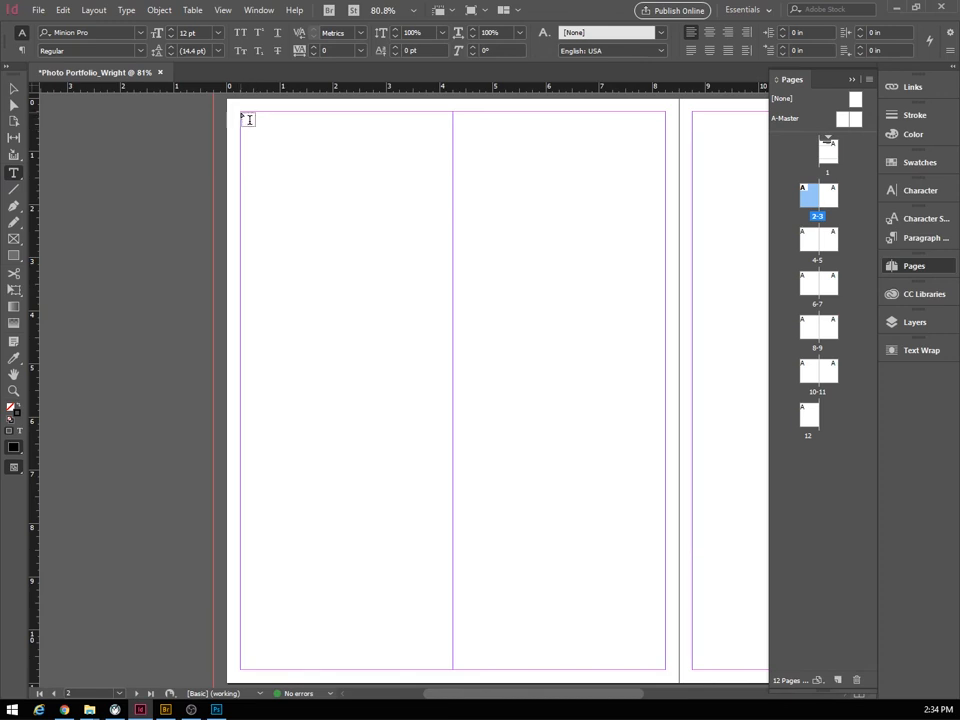
drag(250, 121, 664, 146)
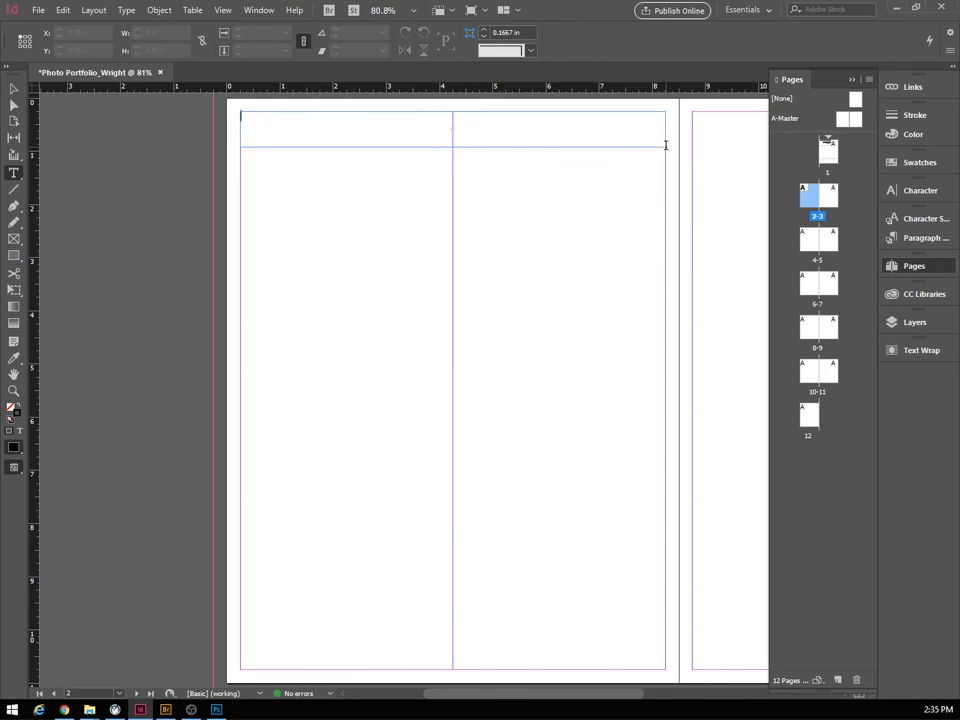
text(HORIZON)
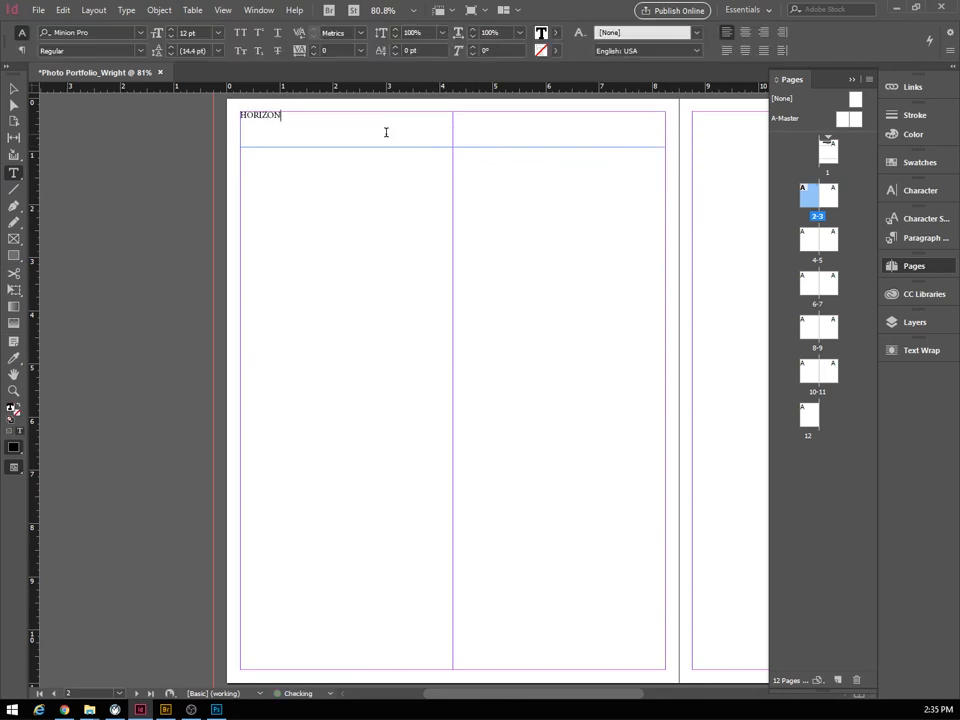
text(TAL PHOTOS)
Centre the HORIZONTAL PHOTOS heading and set its font size to 36 pt.
drag(364, 118, 238, 118)
click(234, 120)
drag(338, 118, 200, 125)
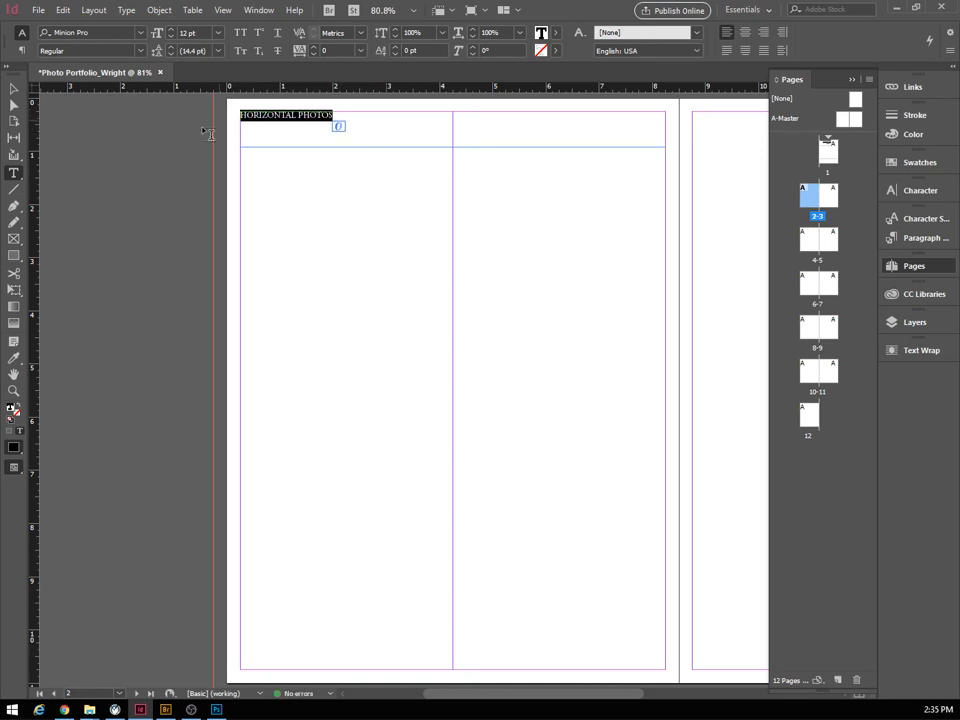
click(749, 34)
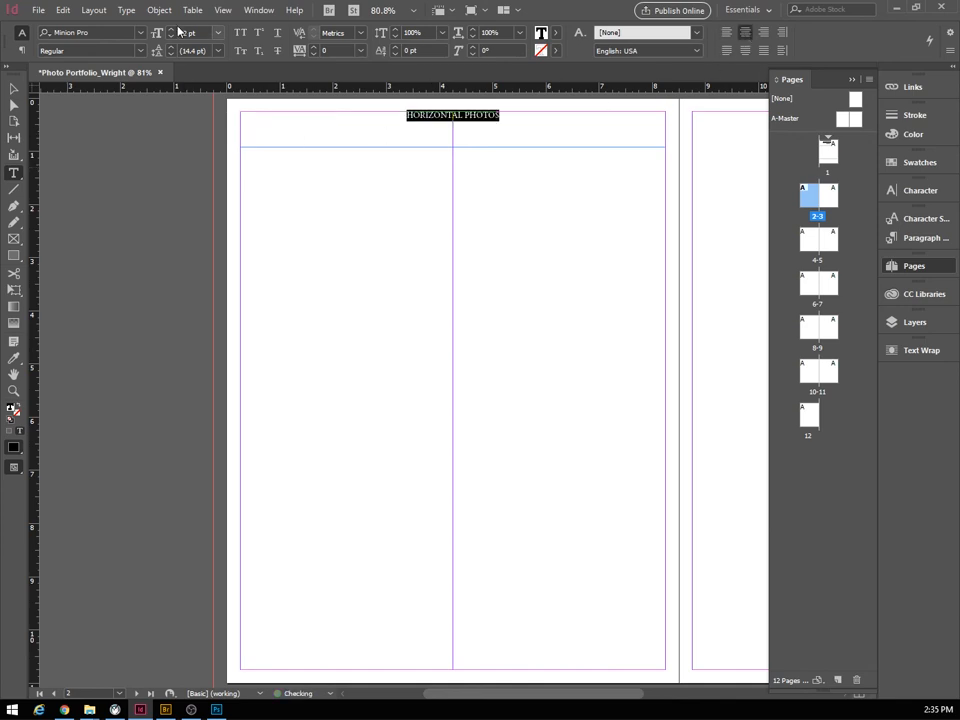
click(220, 33)
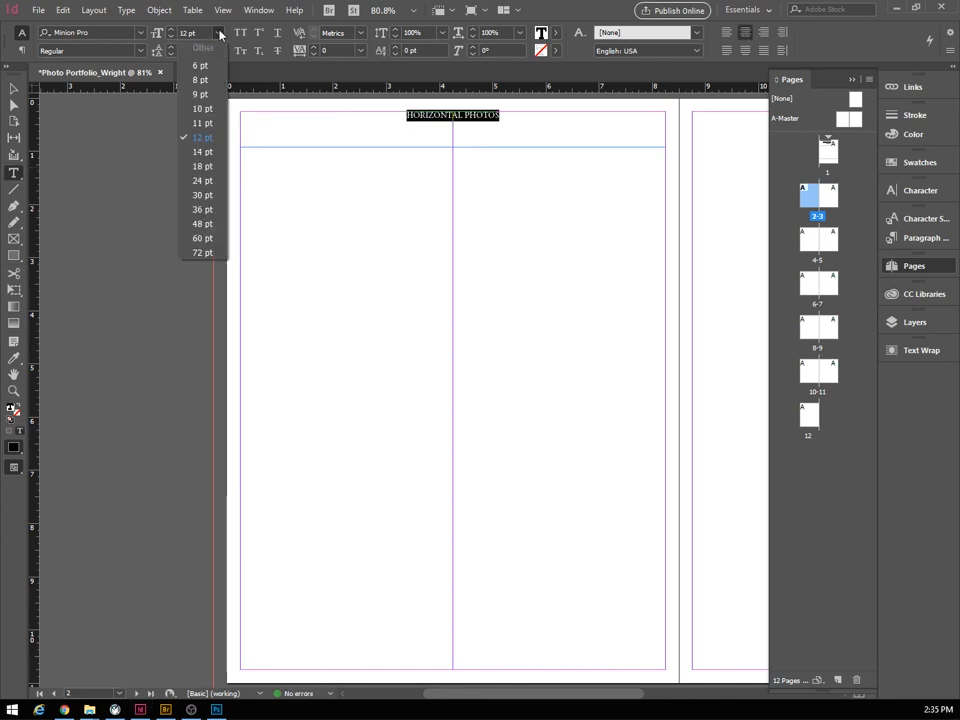
click(198, 210)
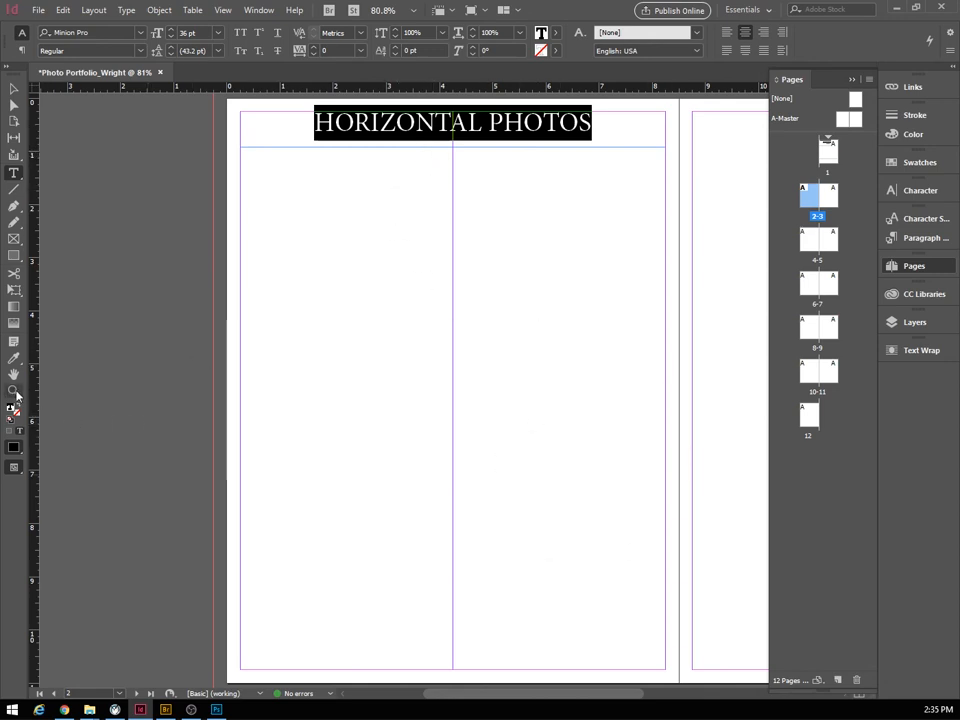
click(13, 390)
alt+click(480, 395)
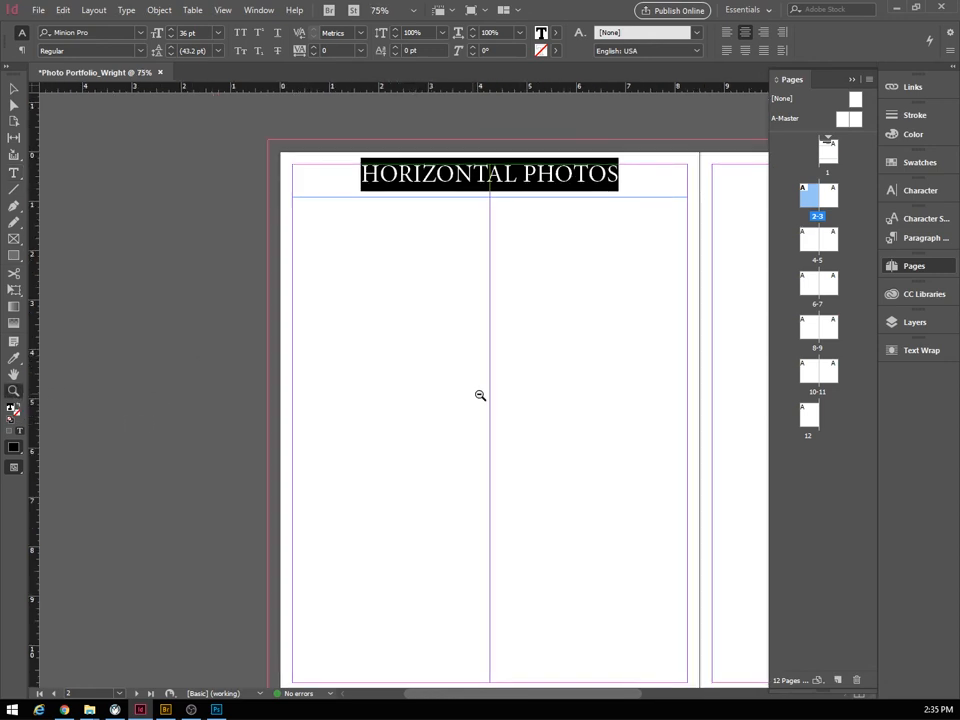
drag(544, 437, 416, 394)
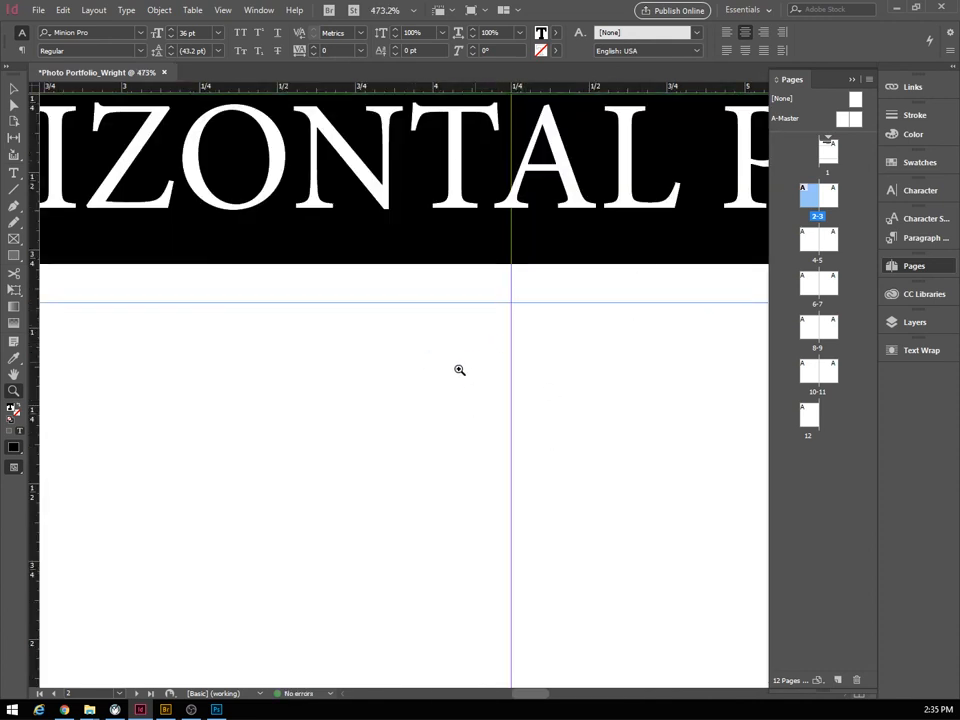
alt+click(450, 390)
alt+click(455, 405)
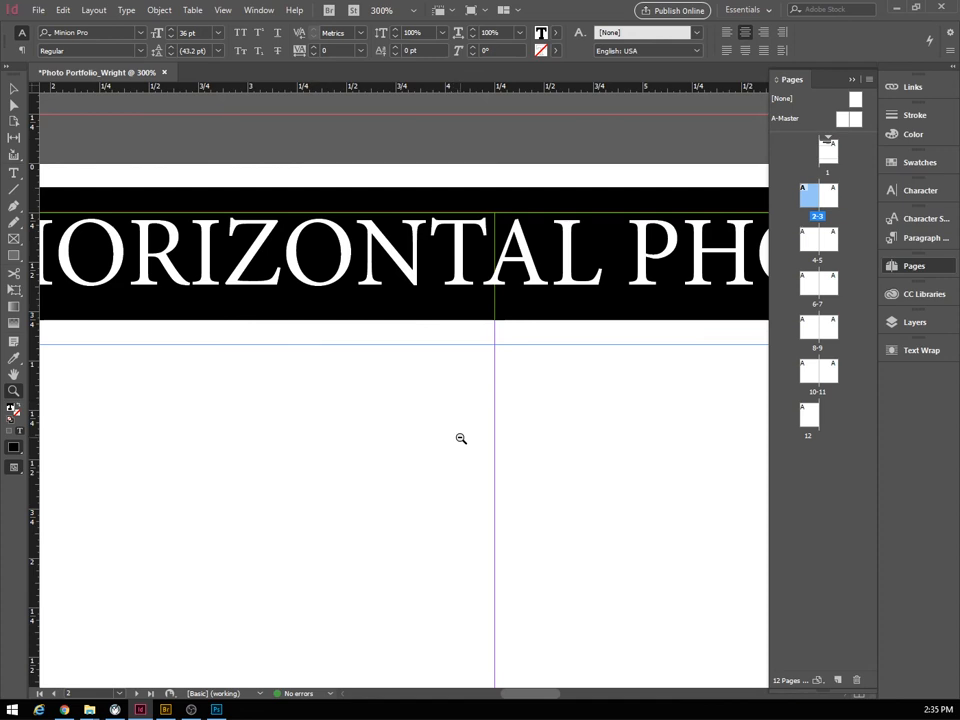
Shorten the HORIZONTAL PHOTOS text frame on page 2 to a height of 0.525 in, keeping its upper edge on the margin.
alt+click(463, 447)
alt+click(468, 467)
alt+click(473, 482)
alt+click(475, 486)
alt+click(475, 486)
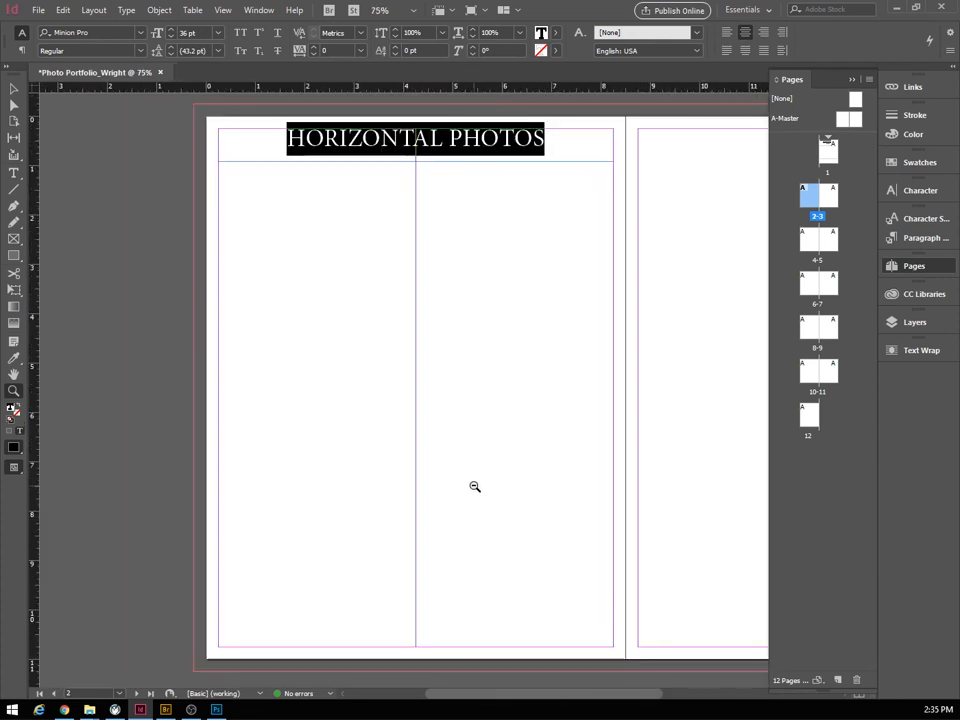
alt+click(475, 486)
key(BackSpace)
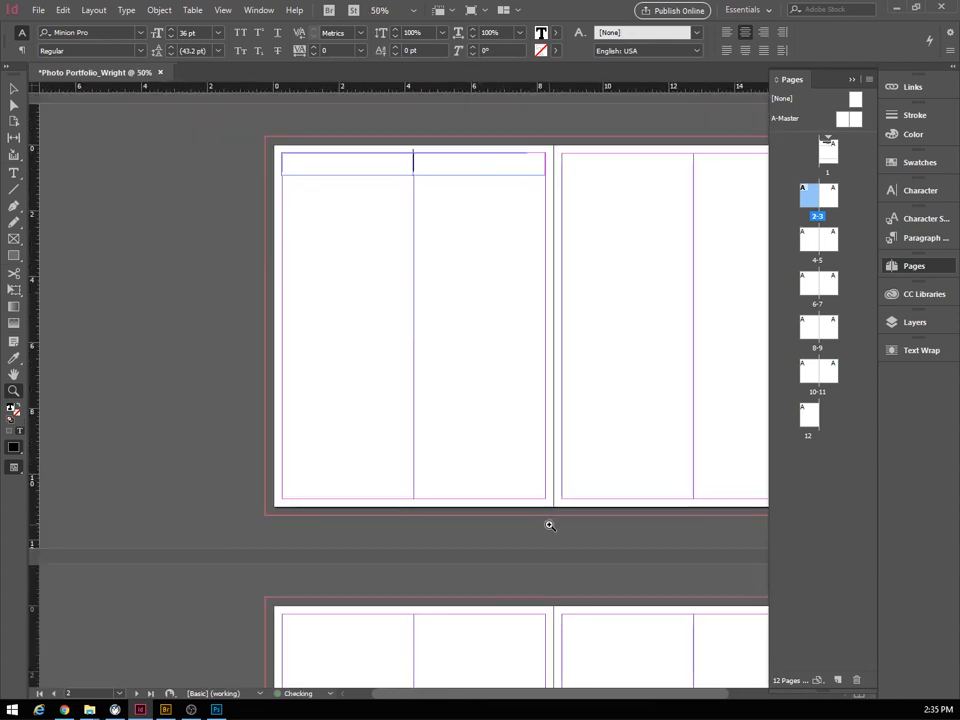
key(ctrl+z)
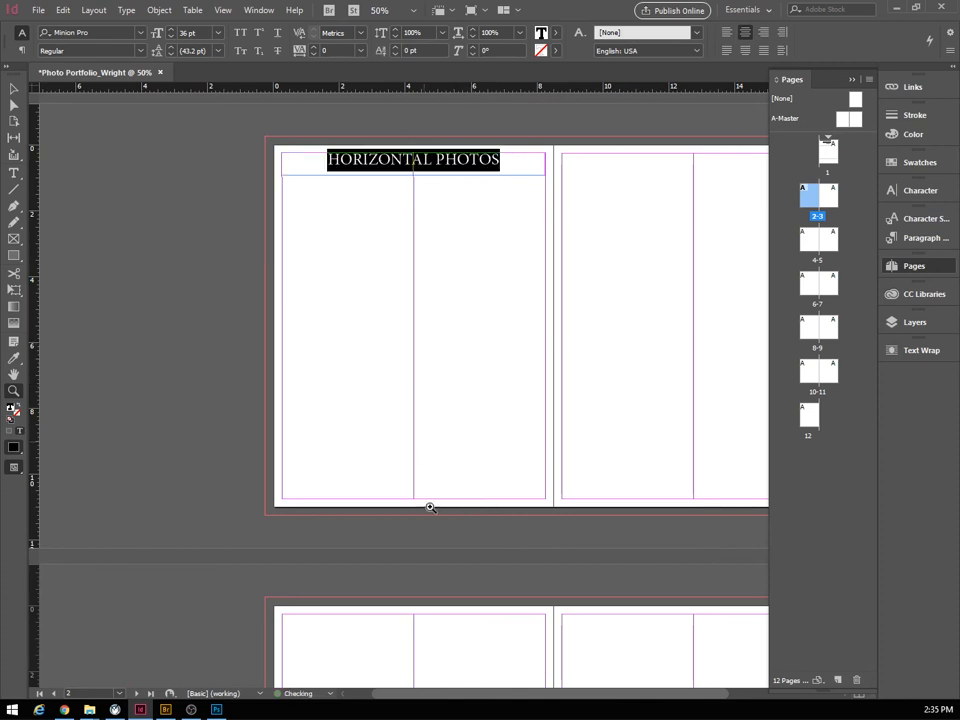
click(13, 90)
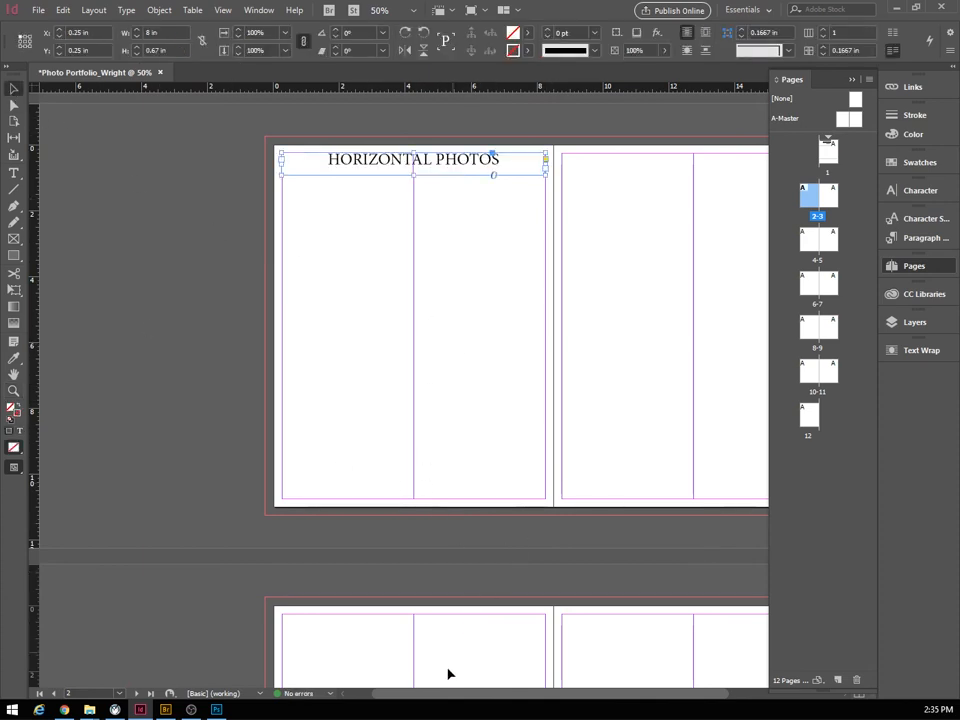
drag(450, 695, 514, 713)
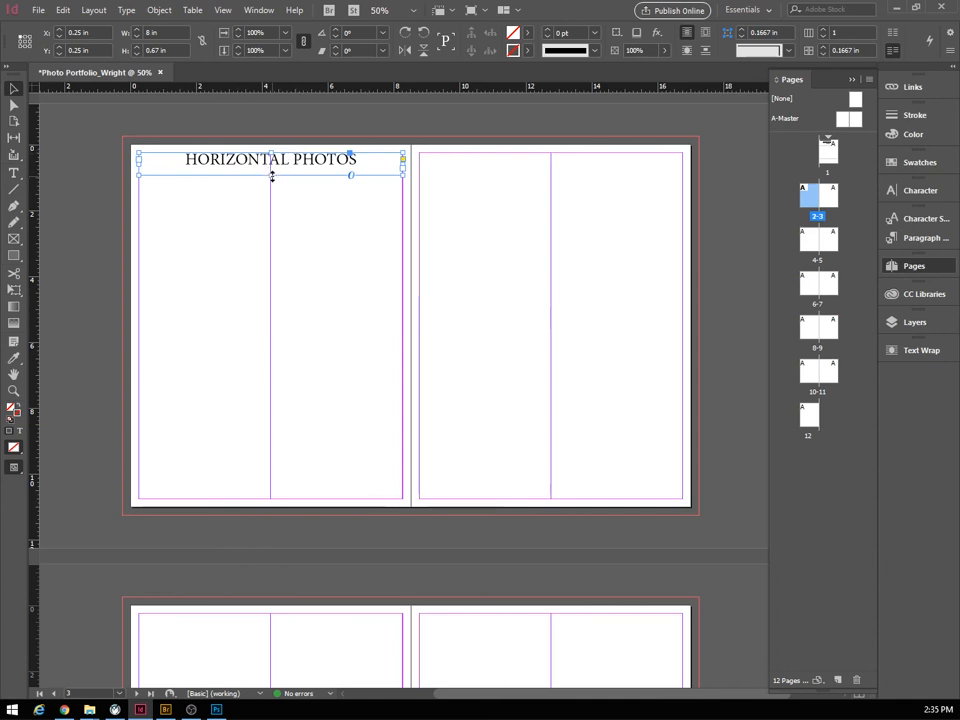
drag(270, 175, 270, 170)
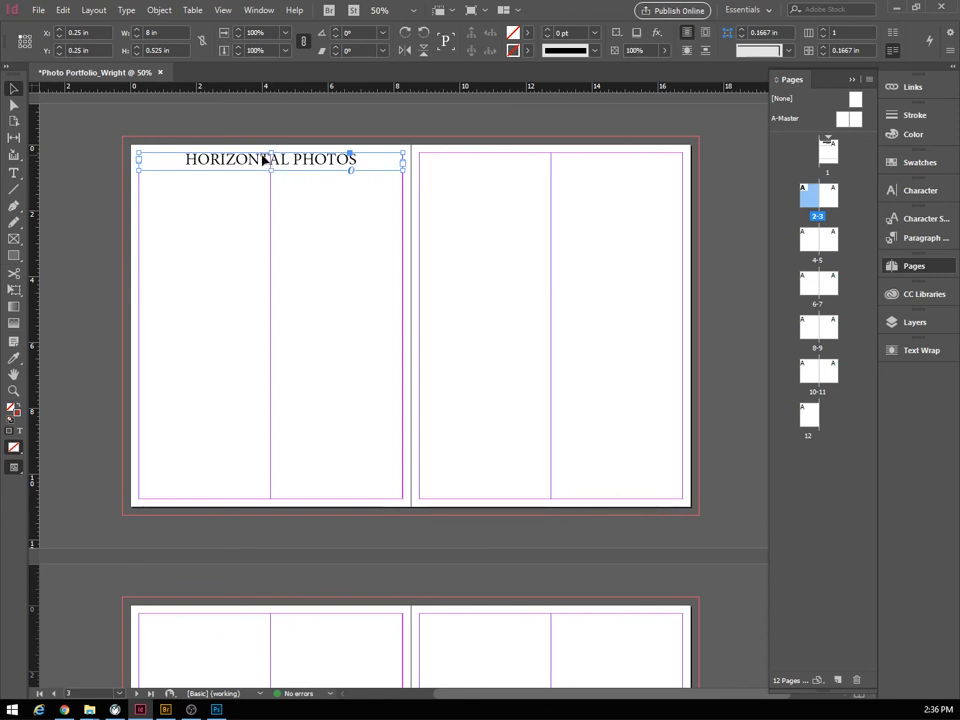
Try a copy of the heading on page 3 reworded as VERTICAL PHOTOS, and delete that copy.
drag(265, 160, 543, 161)
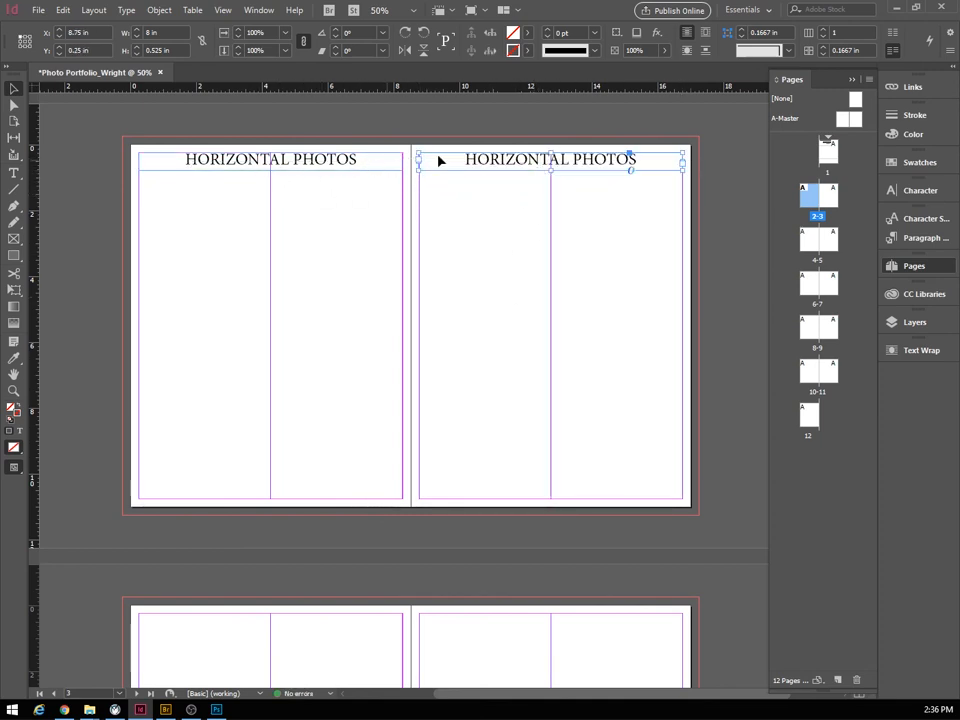
double_click(527, 159)
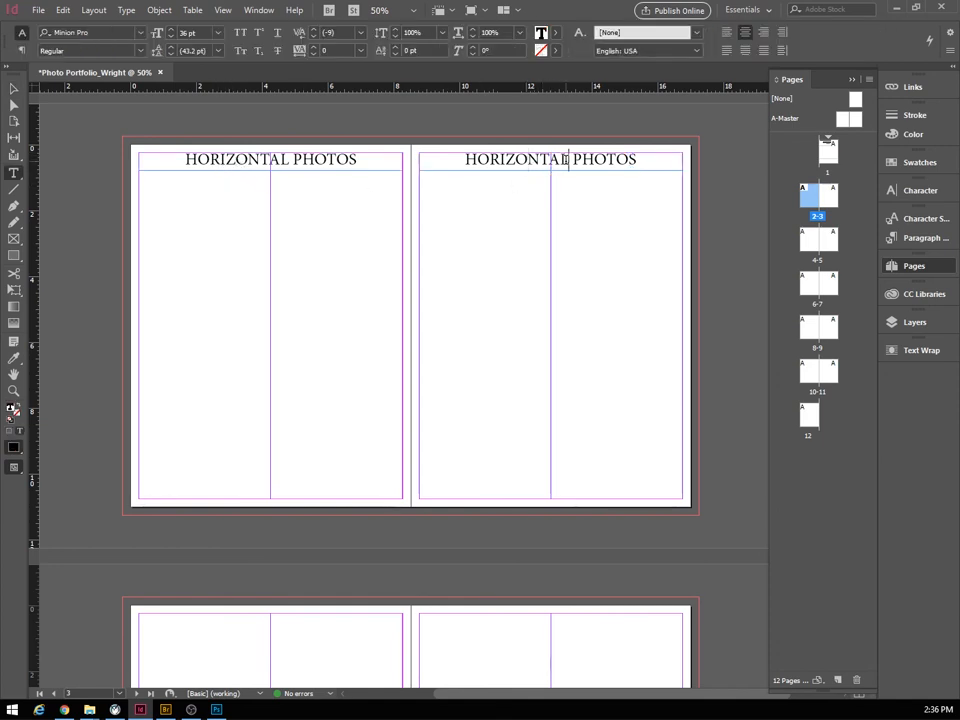
drag(566, 159, 460, 163)
text(VER)
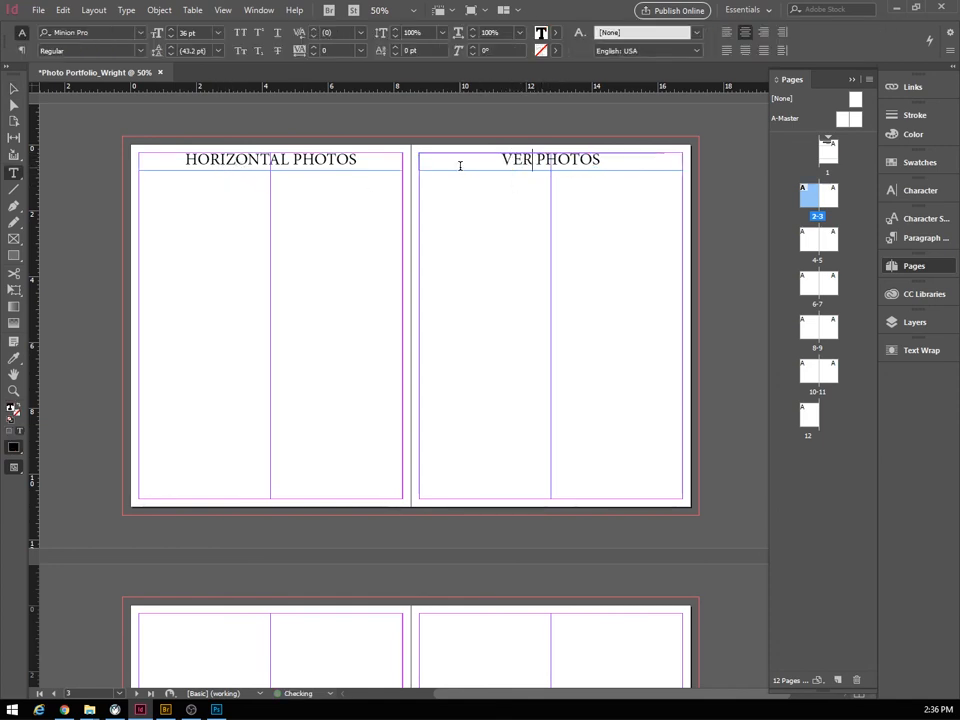
text(TICAL)
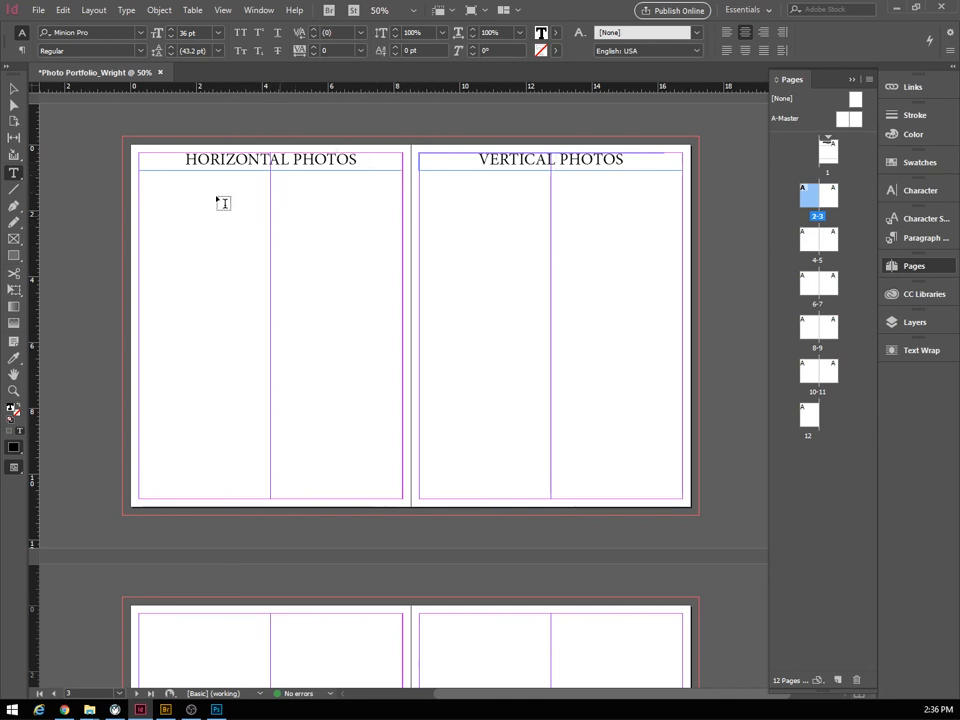
key(Escape)
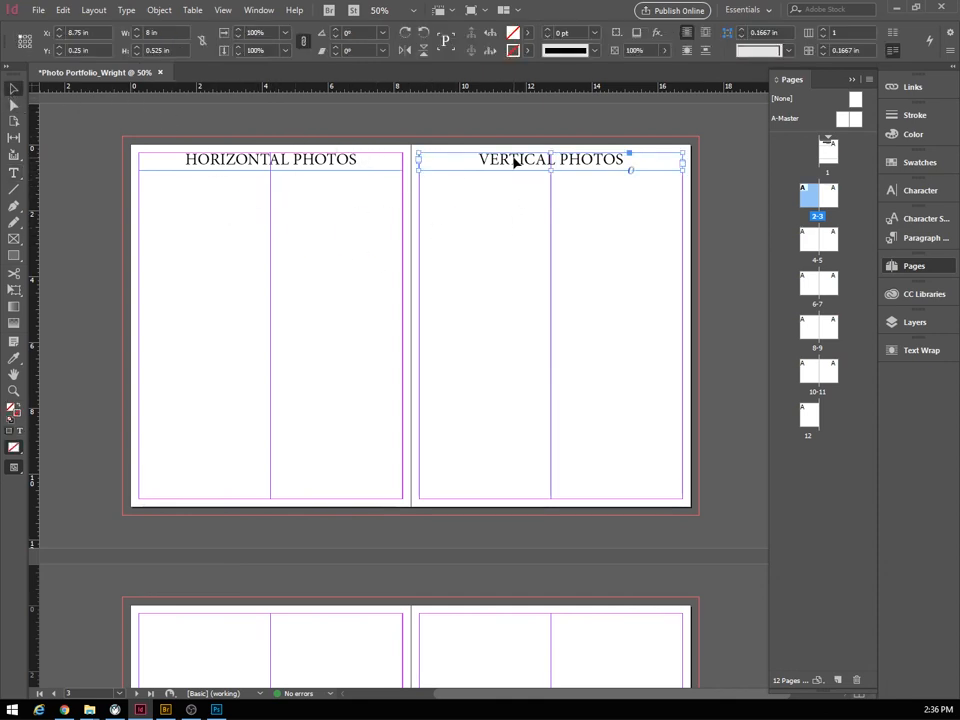
key(Delete)
Set the font of the HORIZONTAL PHOTOS heading on page 2 to Franklin Gothic Heavy.
double_click(338, 158)
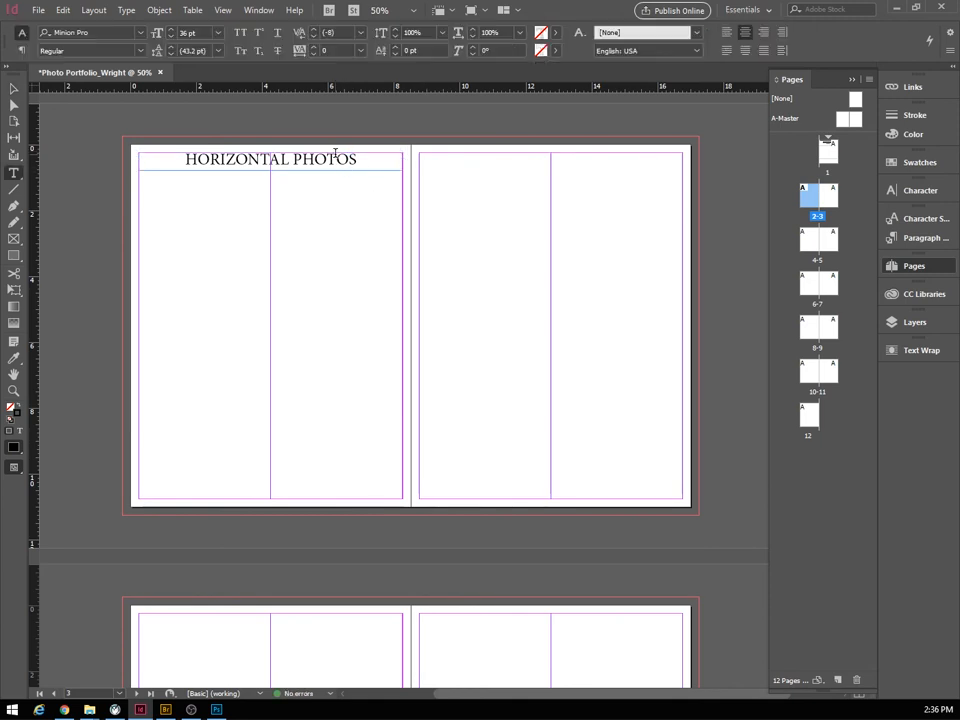
drag(358, 158, 165, 154)
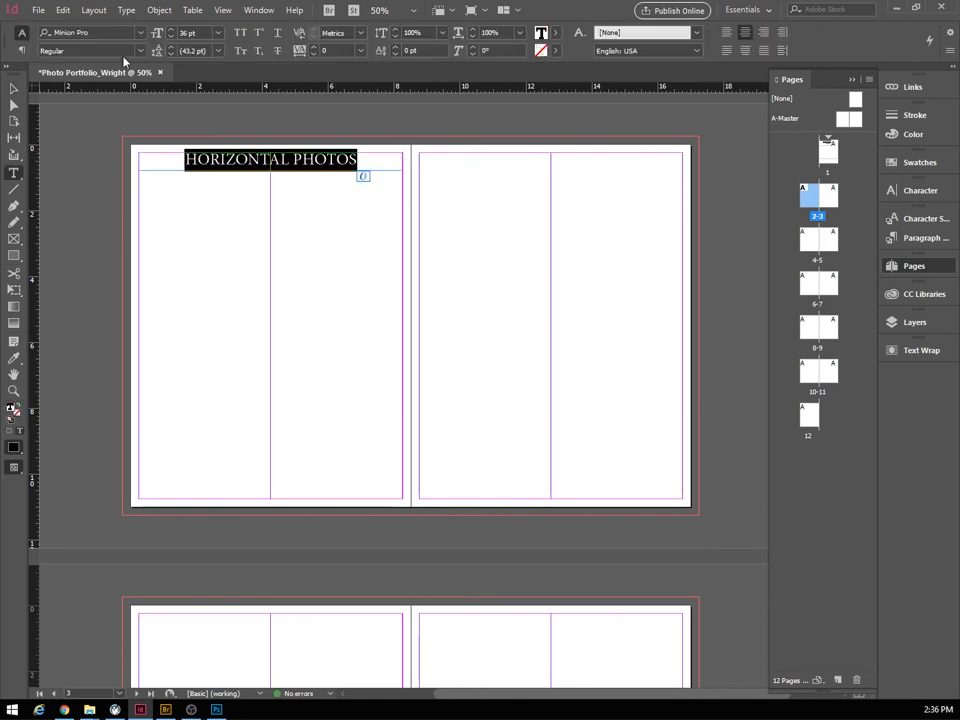
click(141, 33)
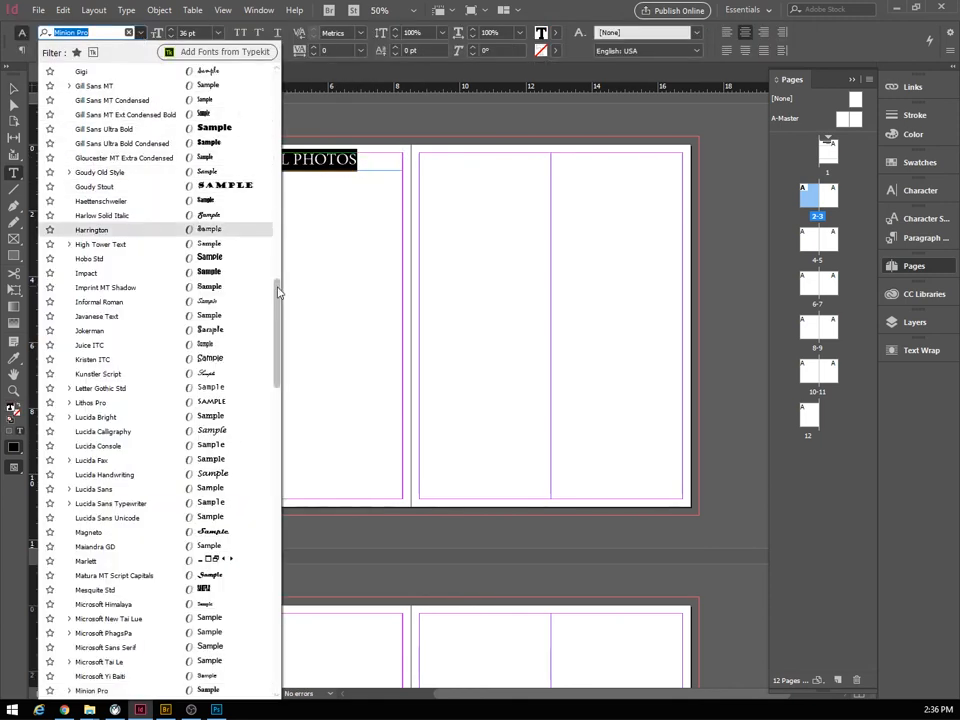
scroll(270, 160, up, 4)
scroll(279, 151, up, 10)
click(107, 71)
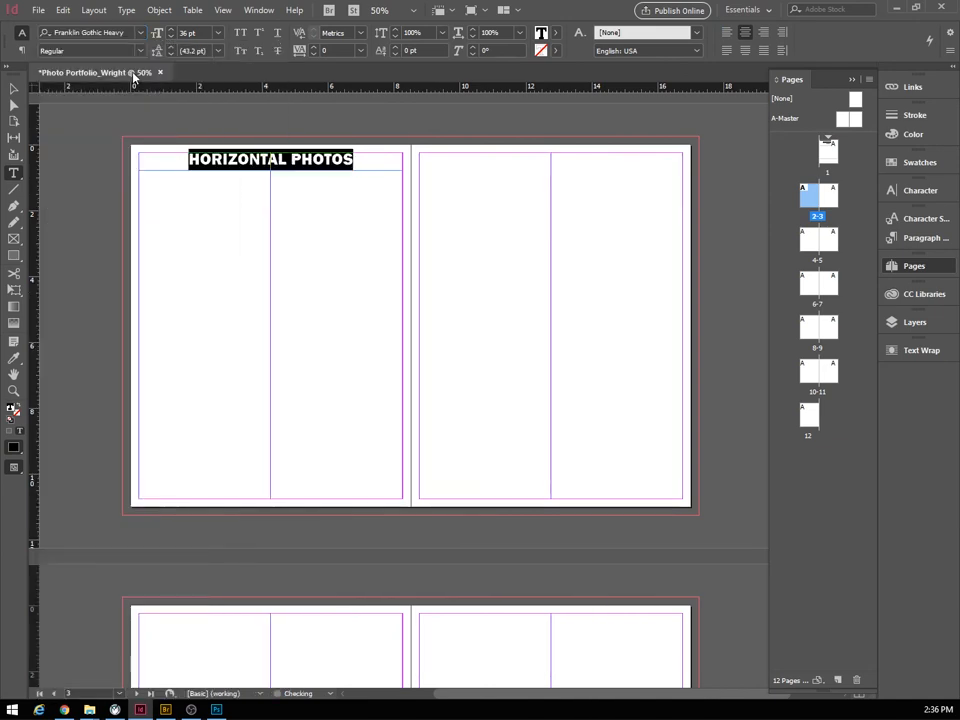
Duplicate the HORIZONTAL PHOTOS heading onto the upper margin of page 3 and reword the copy as VERTICAL PHOTOS.
click(13, 88)
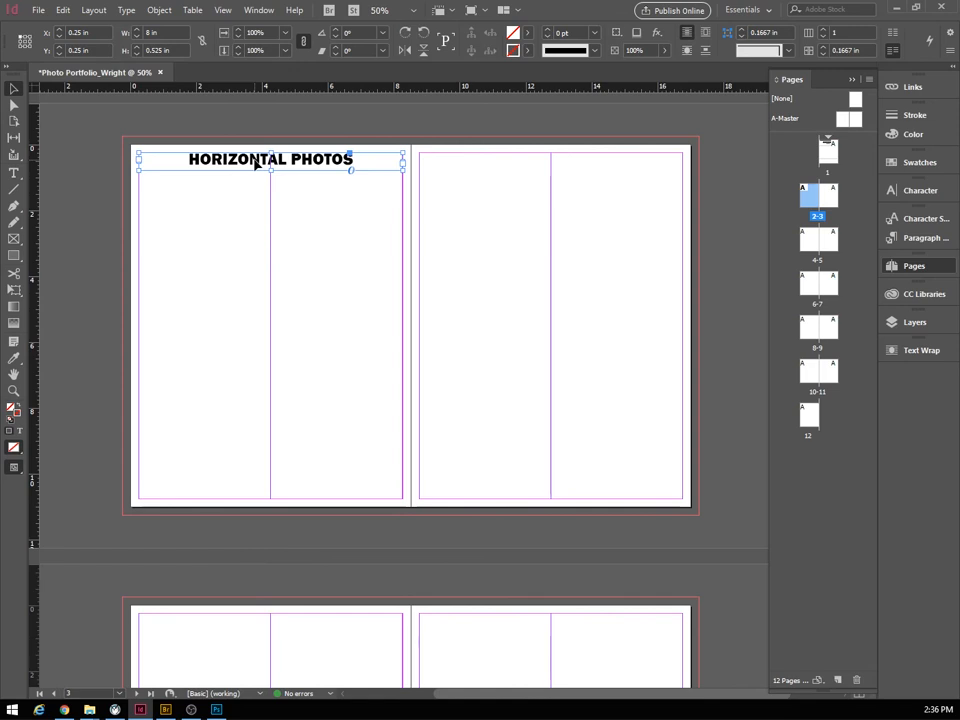
drag(238, 166, 521, 164)
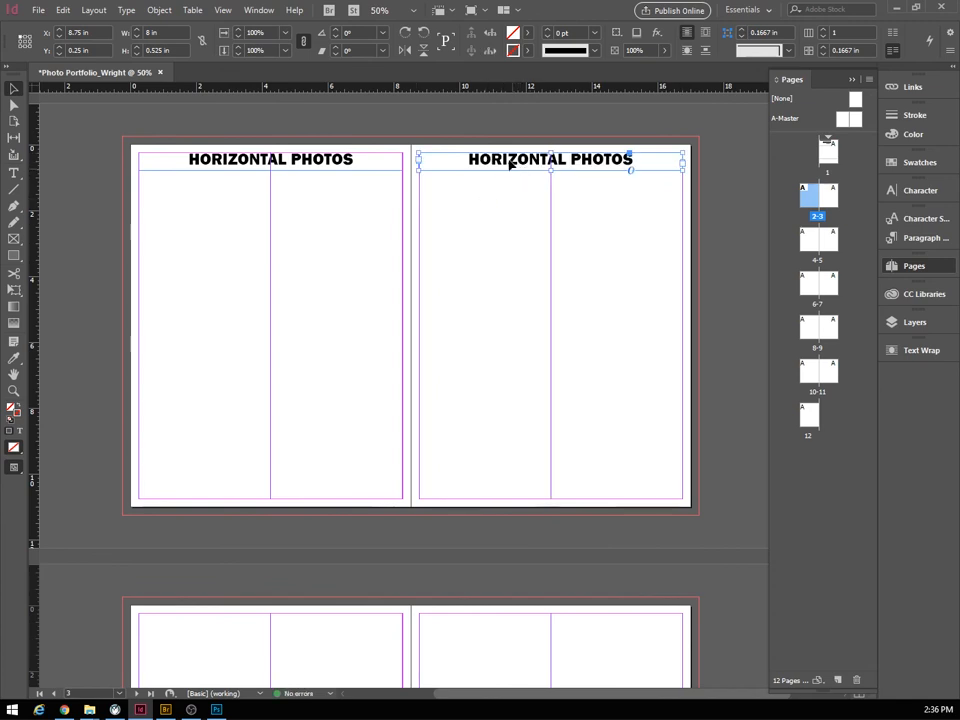
double_click(509, 165)
drag(467, 162, 621, 182)
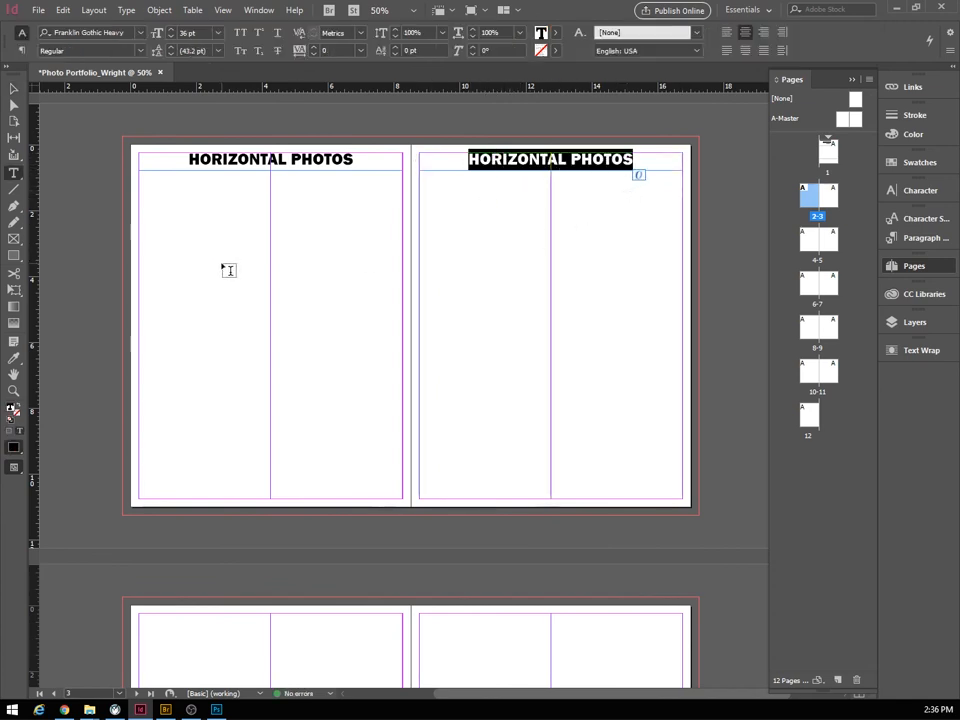
click(13, 89)
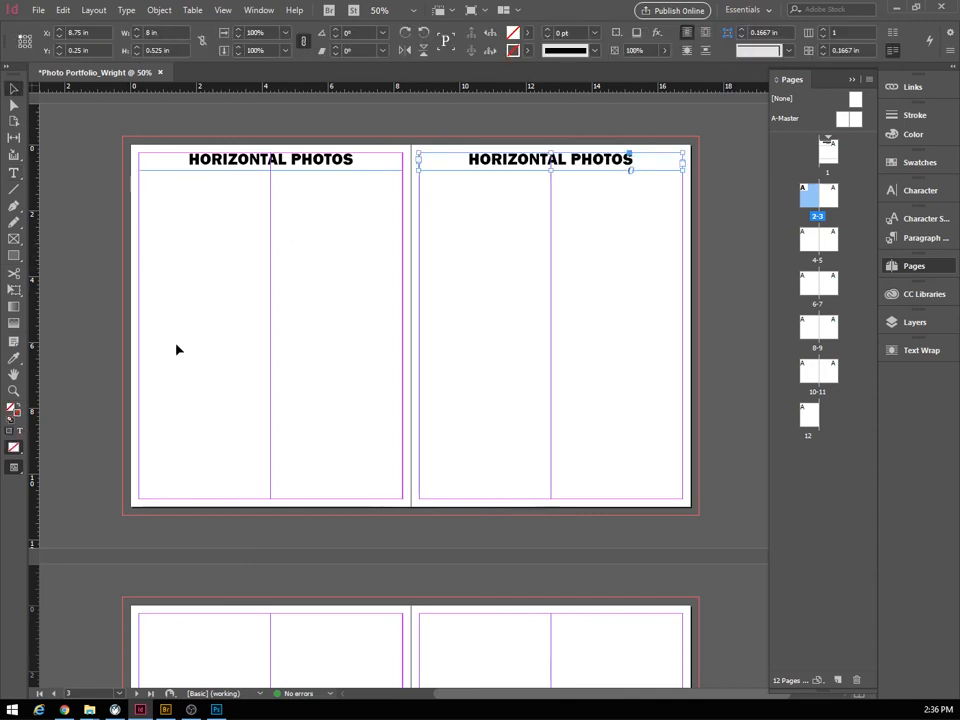
click(309, 306)
double_click(536, 160)
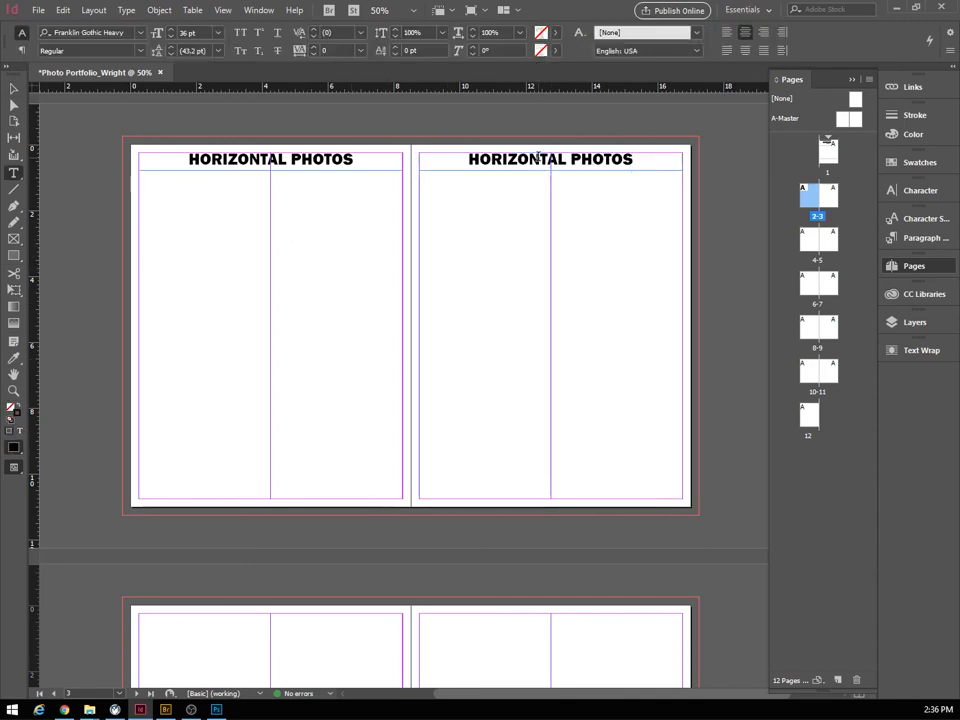
double_click(536, 160)
text(VER)
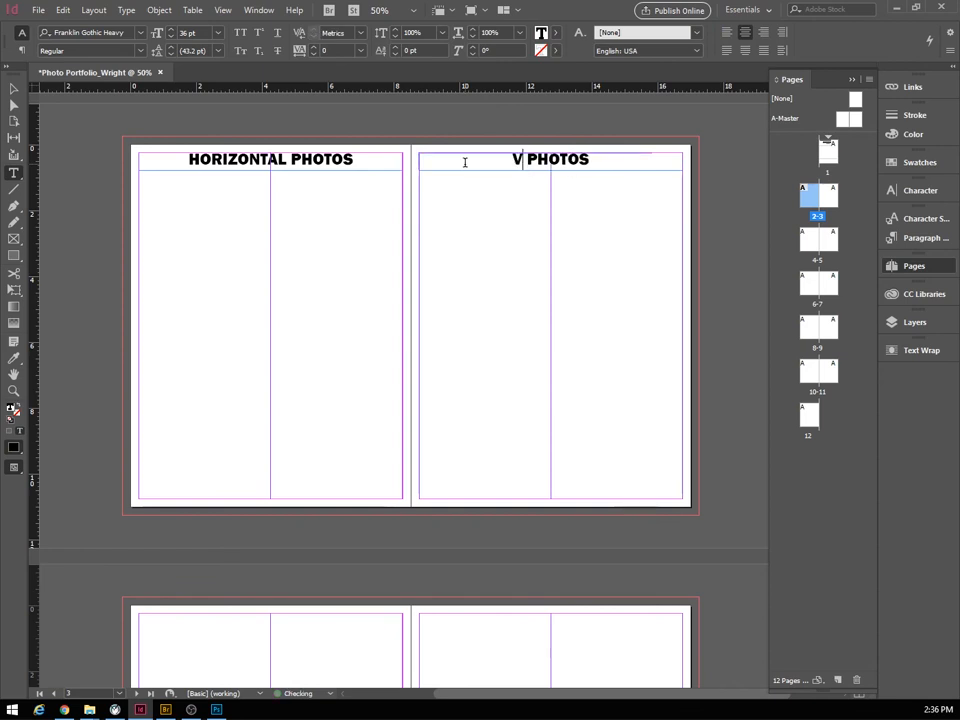
text(TICAL)
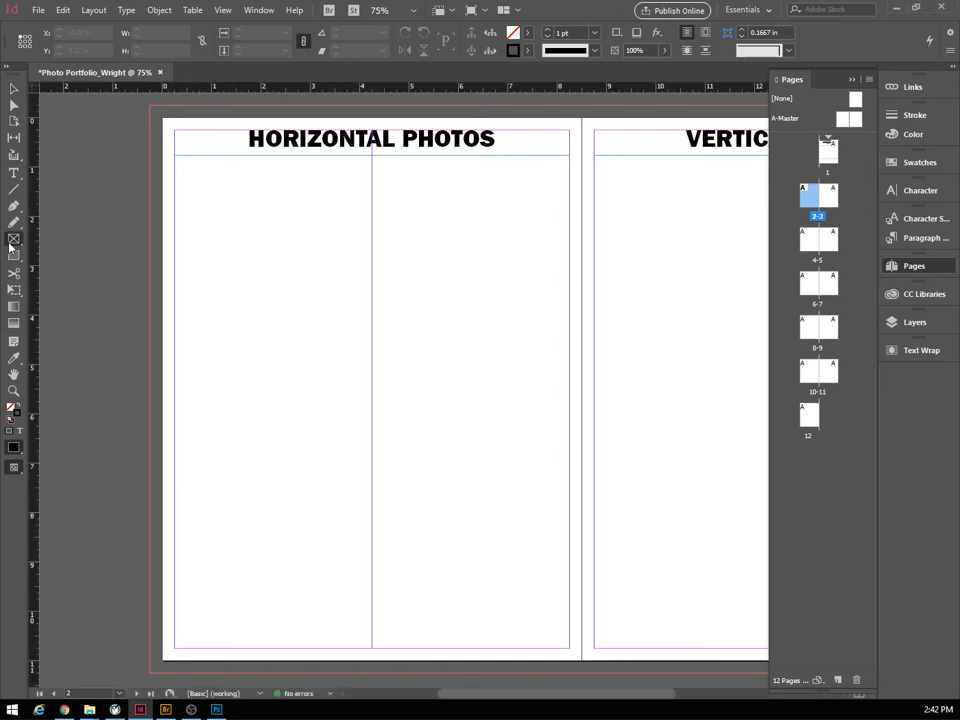
Draw rectangle frames from the left margin below page 2's heading as a grid of two columns and five rows, about 6.75 by 9.665 in overall.
click(13, 241)
drag(175, 158, 569, 629)
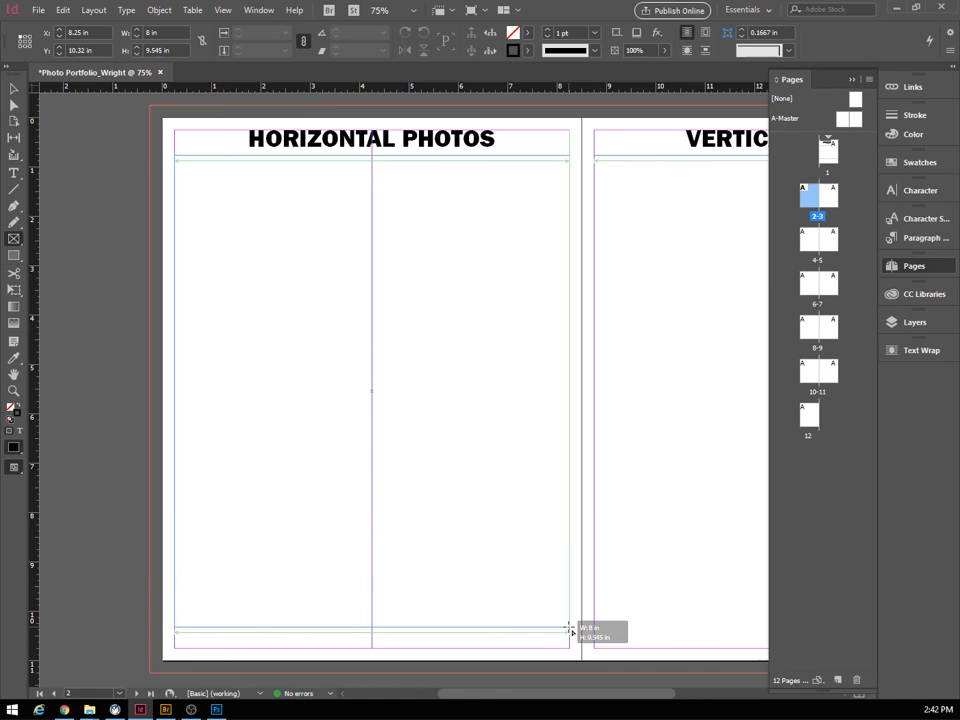
drag(569, 629, 504, 628)
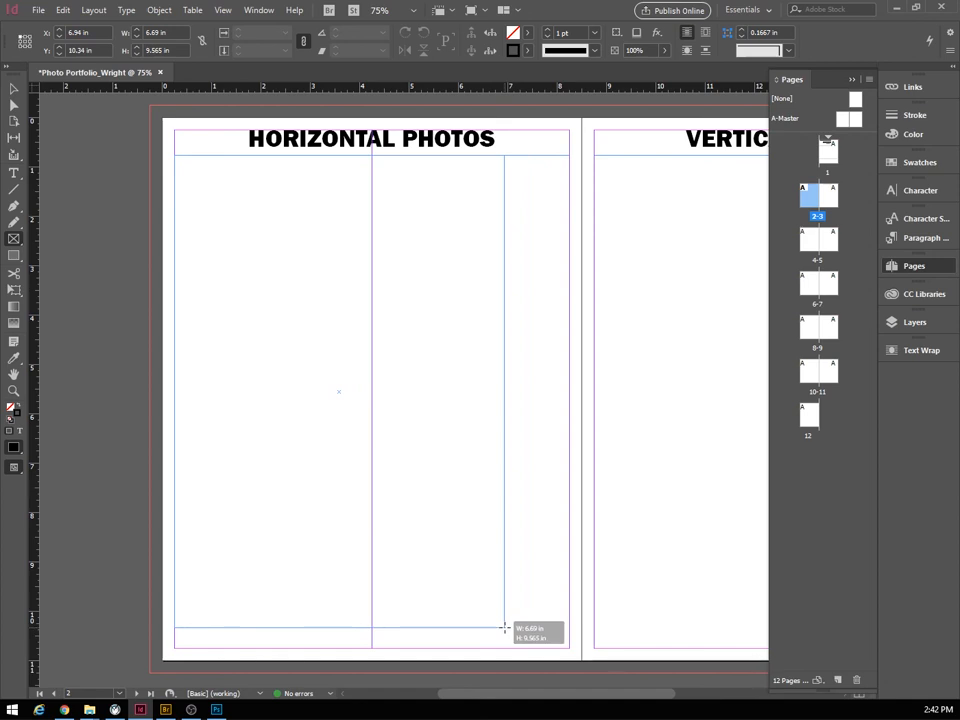
drag(504, 628, 504, 628)
key(Right)
drag(504, 628, 506, 628)
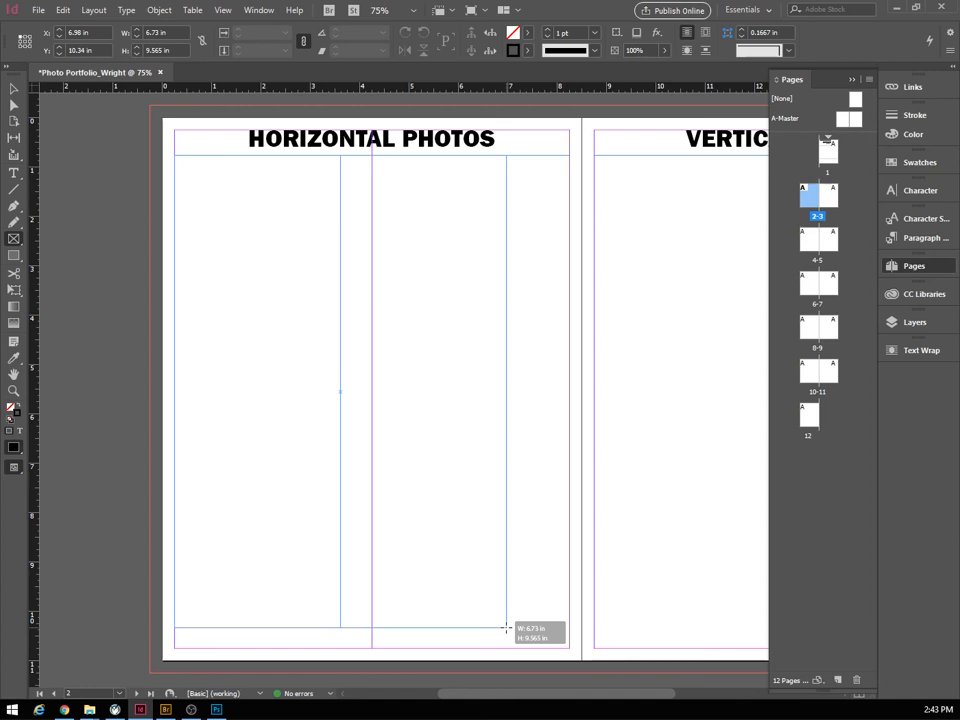
drag(506, 628, 507, 627)
key(Up)
key(Up)
key(Up)
key(Up)
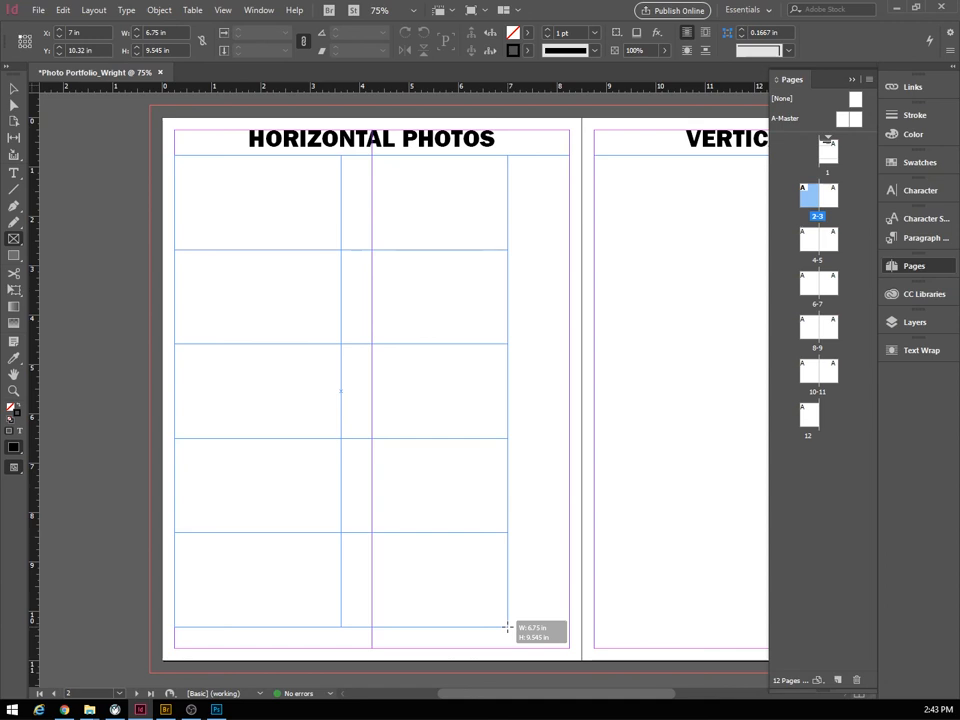
drag(507, 627, 507, 633)
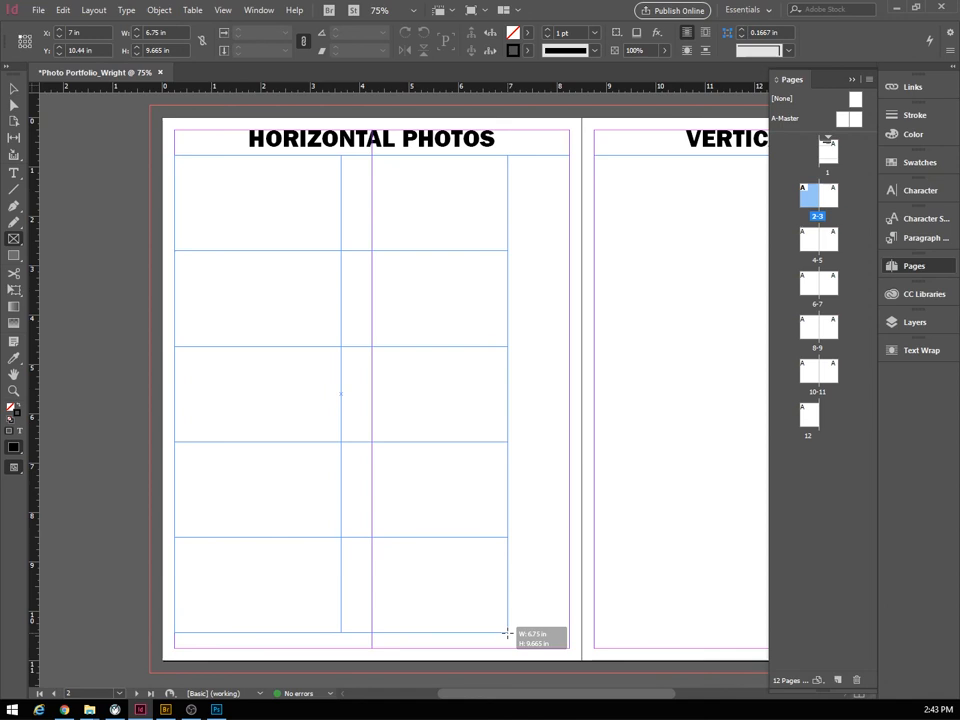
Widen the gaps between the five rows of the frame grid while it is still being drawn.
key(ctrl+Up)
key(ctrl+Up)
key(ctrl+Up)
key(ctrl+Up)
key(ctrl+Up)
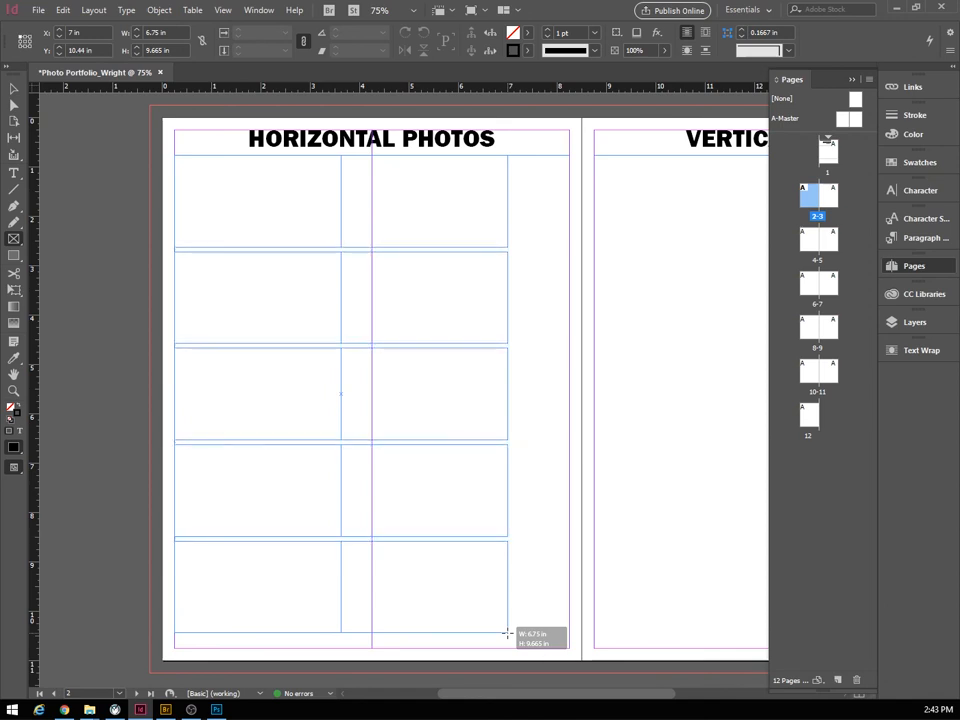
key(ctrl+Up)
key(ctrl+Up)
key(ctrl+Up)
key(ctrl+Up)
key(ctrl+Up)
key(ctrl+Up)
key(ctrl+Up)
key(ctrl+Up)
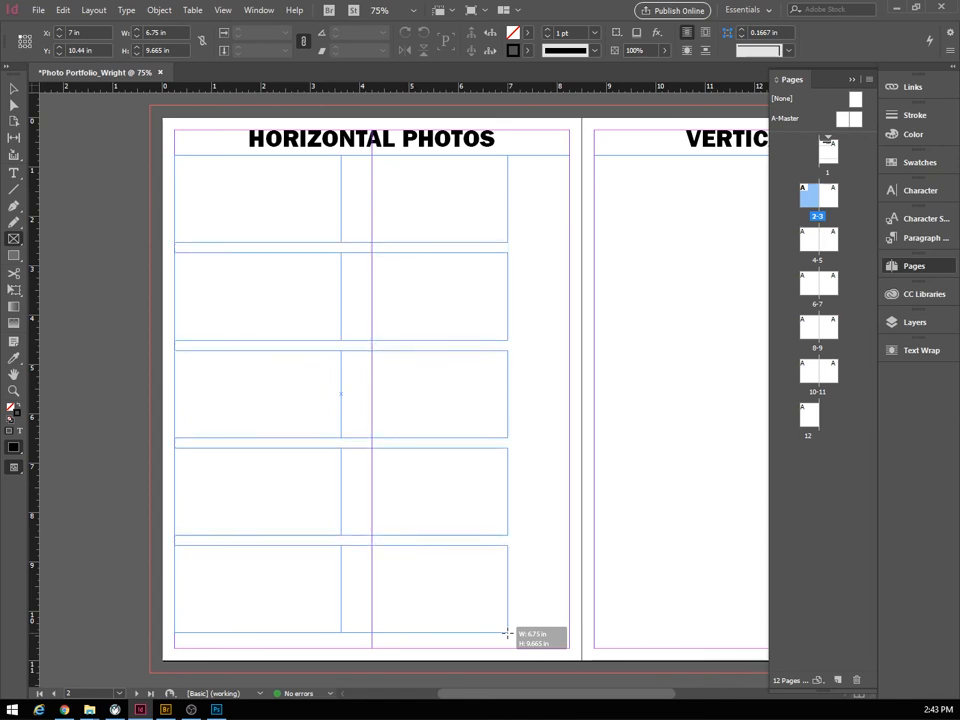
key(ctrl+Up)
key(ctrl+Up)
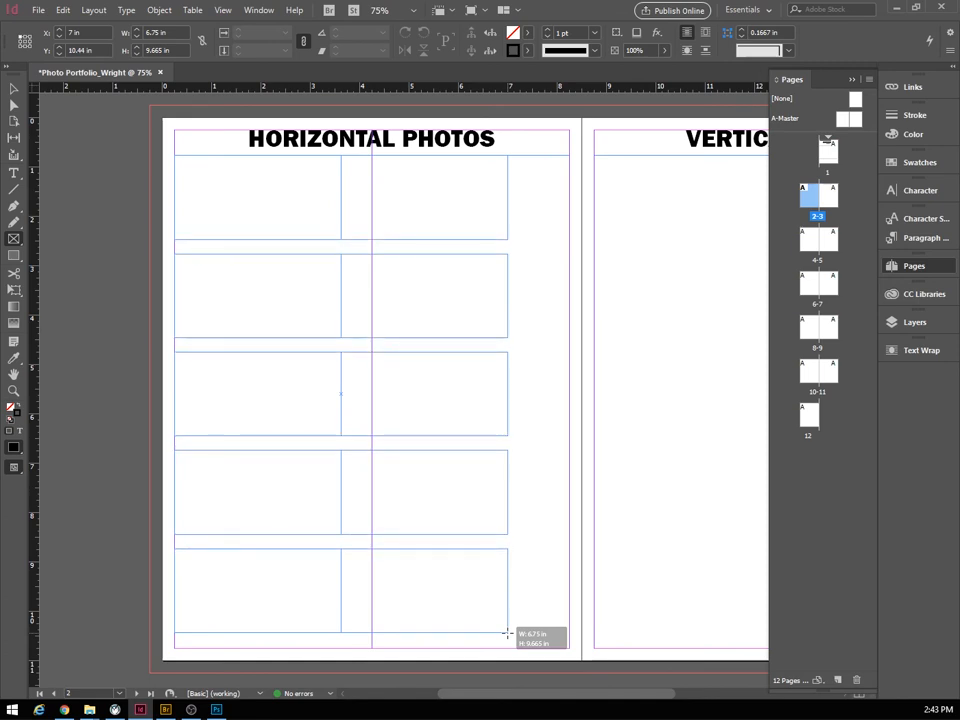
Widen the gap between the grid's two columns and finish drawing the ten frames at about 6.65 by 9.625 in overall.
key(ctrl+Right)
key(ctrl+Right)
key(ctrl+Right)
key(ctrl+Right)
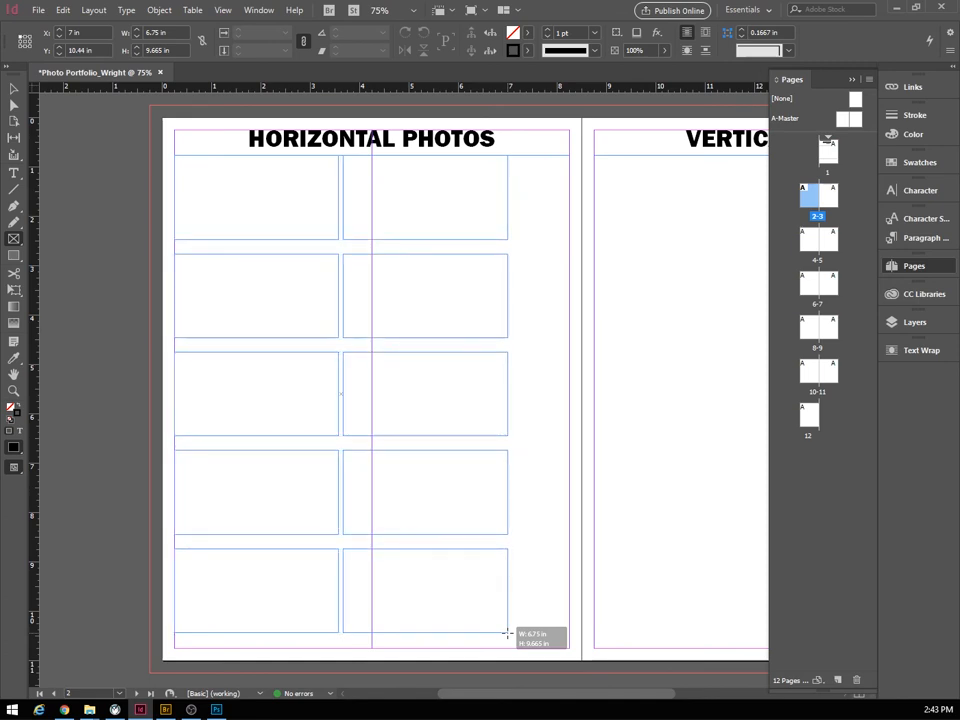
key(ctrl+Right)
key(ctrl+Right)
key(ctrl+Right)
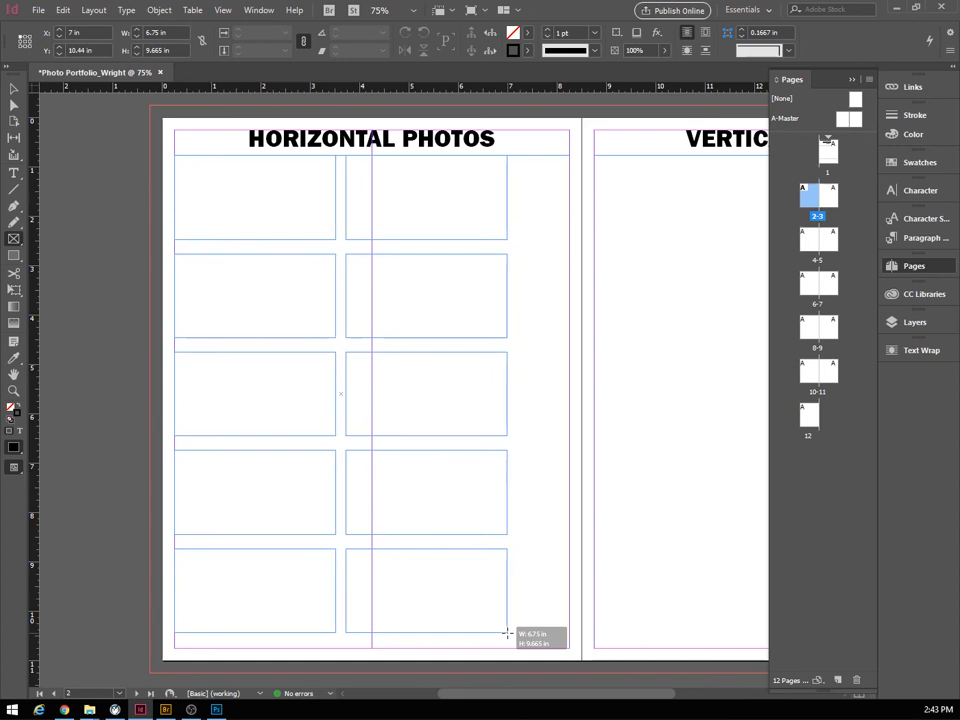
key(ctrl+Right)
key(ctrl+Right)
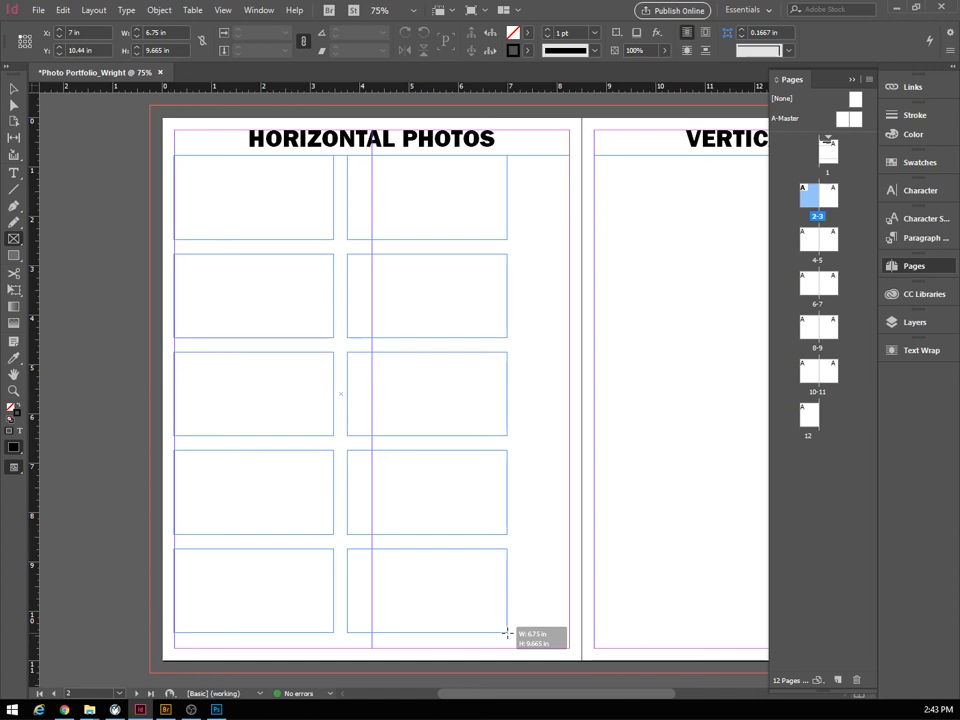
drag(507, 632, 502, 632)
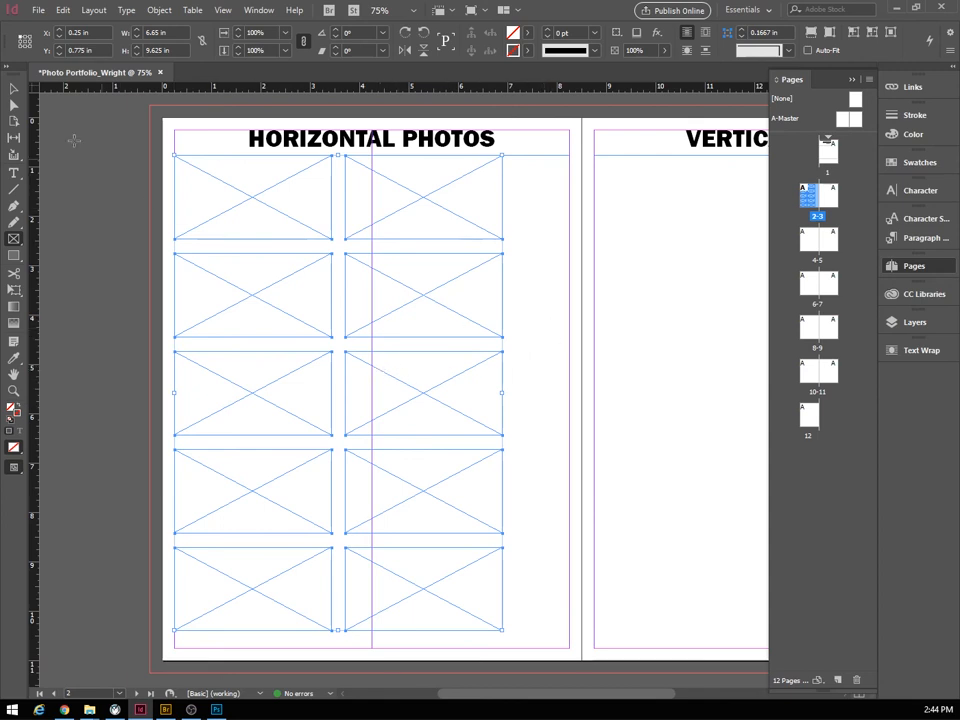
click(14, 89)
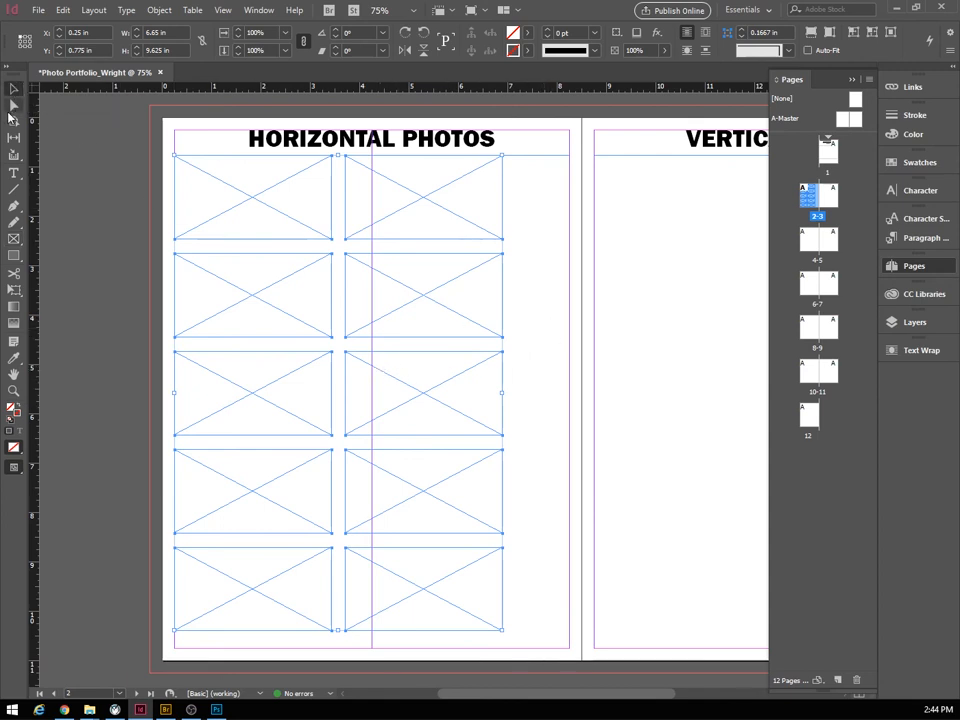
Move the grid's second column of frames to about X 4.66 in and the first column to about X 0.66 in.
click(110, 178)
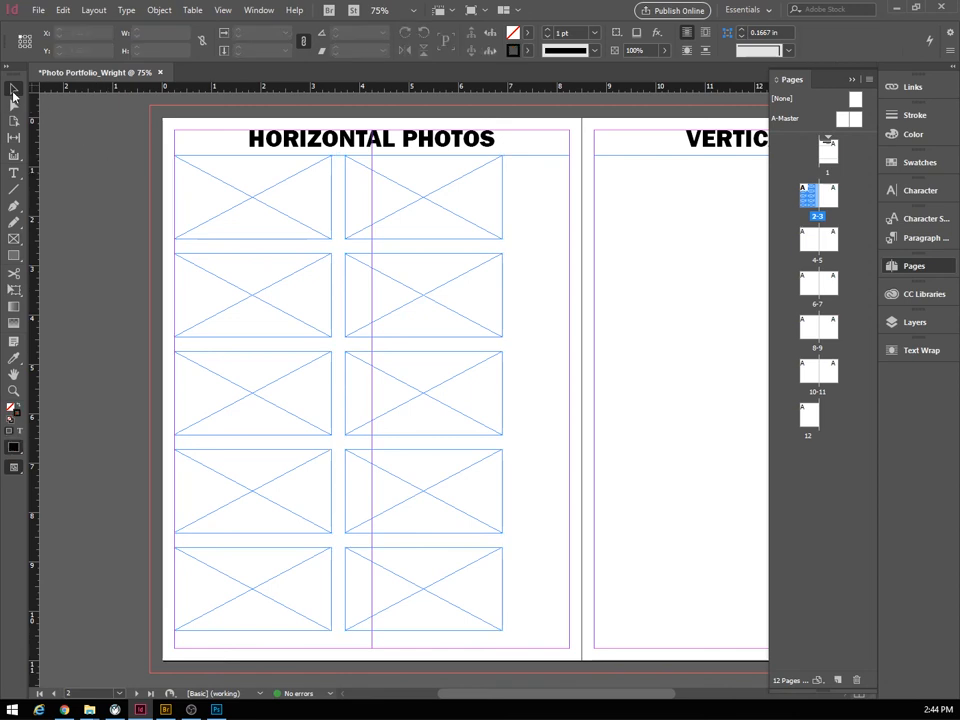
drag(150, 169, 307, 629)
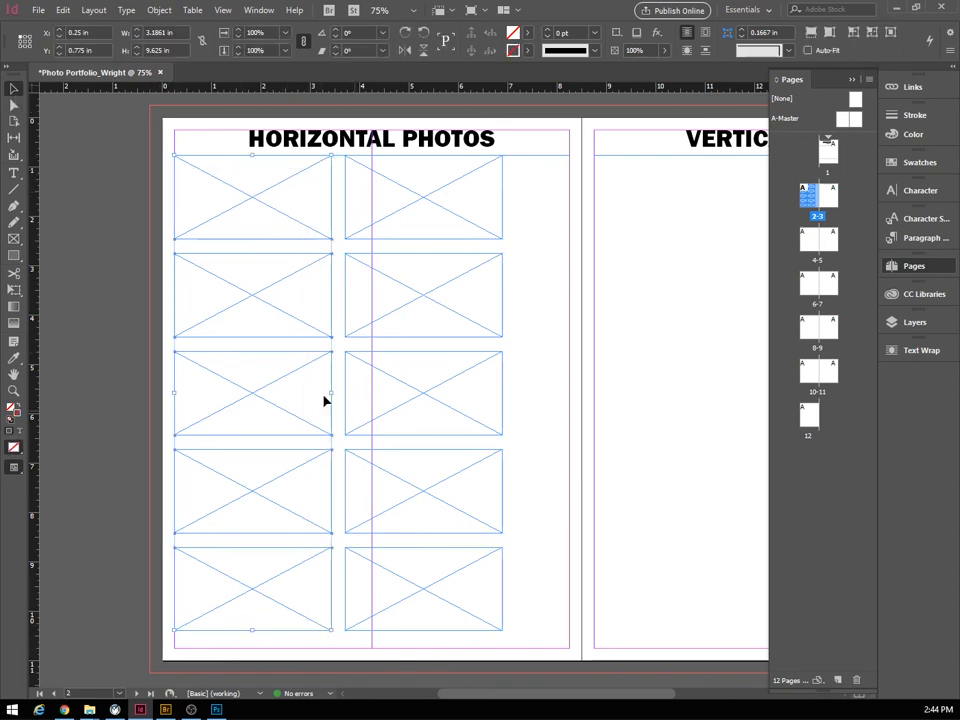
drag(549, 179, 426, 598)
drag(439, 223, 463, 222)
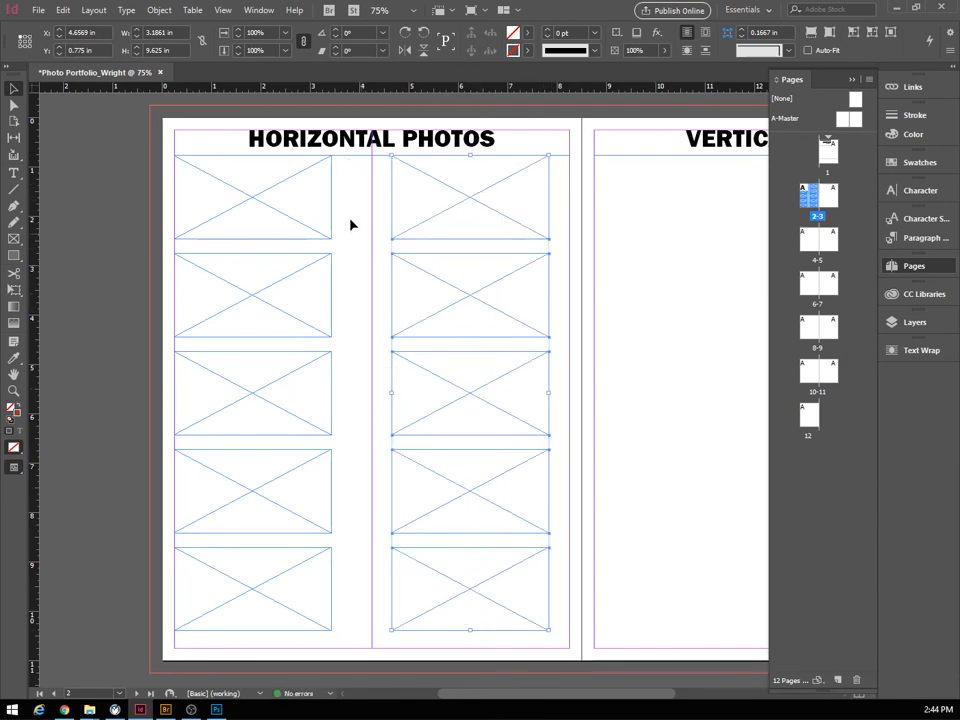
drag(339, 199, 186, 596)
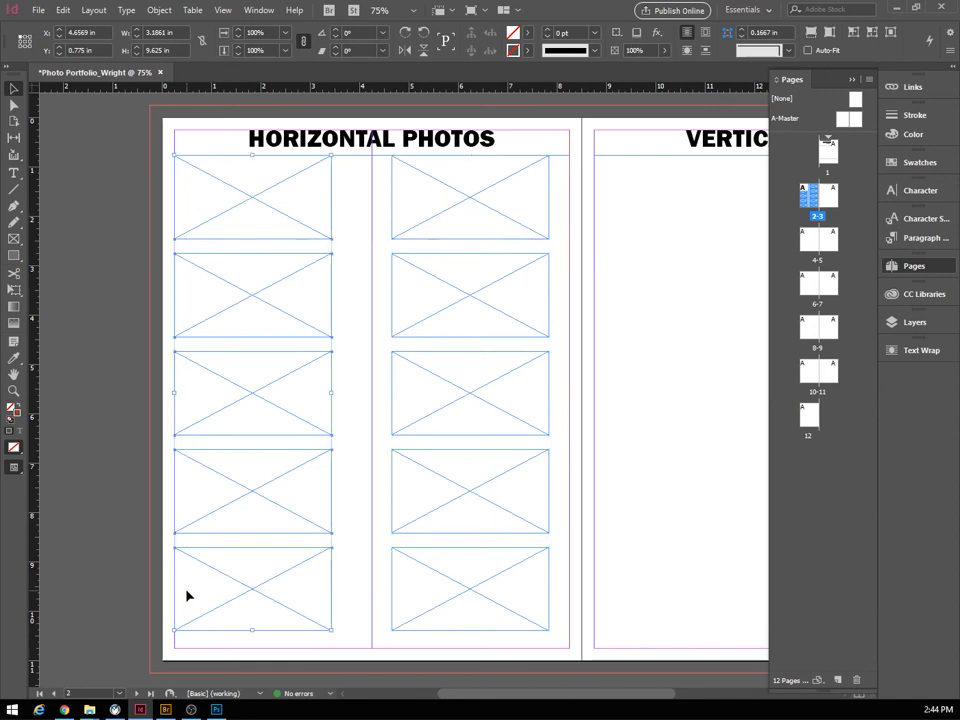
drag(253, 212, 272, 214)
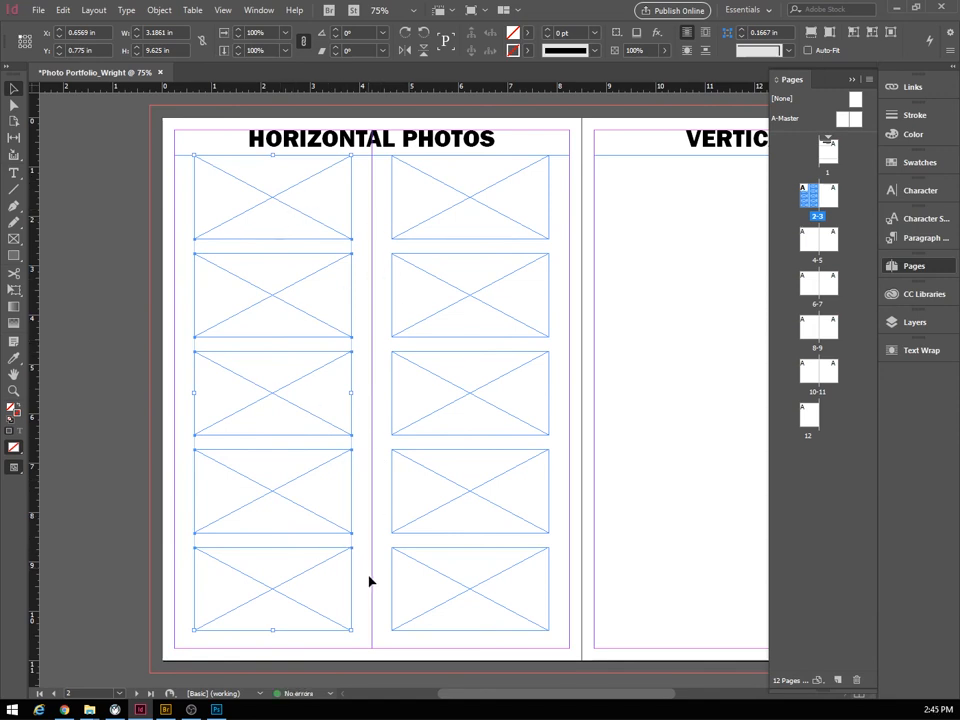
click(279, 645)
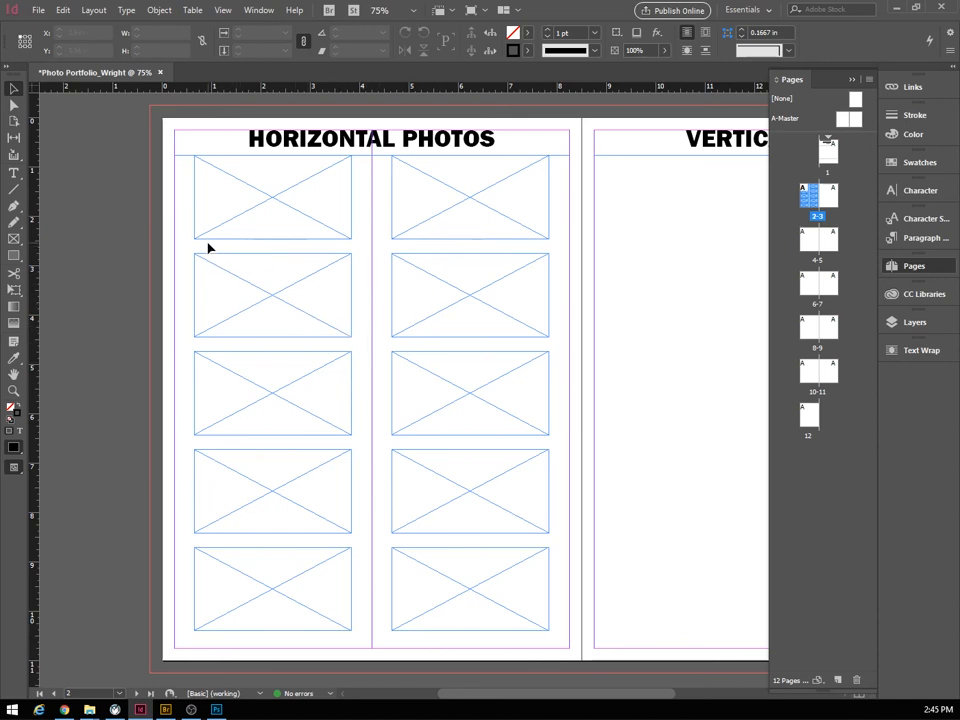
Add a text frame about 3.19 by 0.23 in directly under the first-row, first-column picture frame, reading FORMAL BALANCE #1.
click(10, 178)
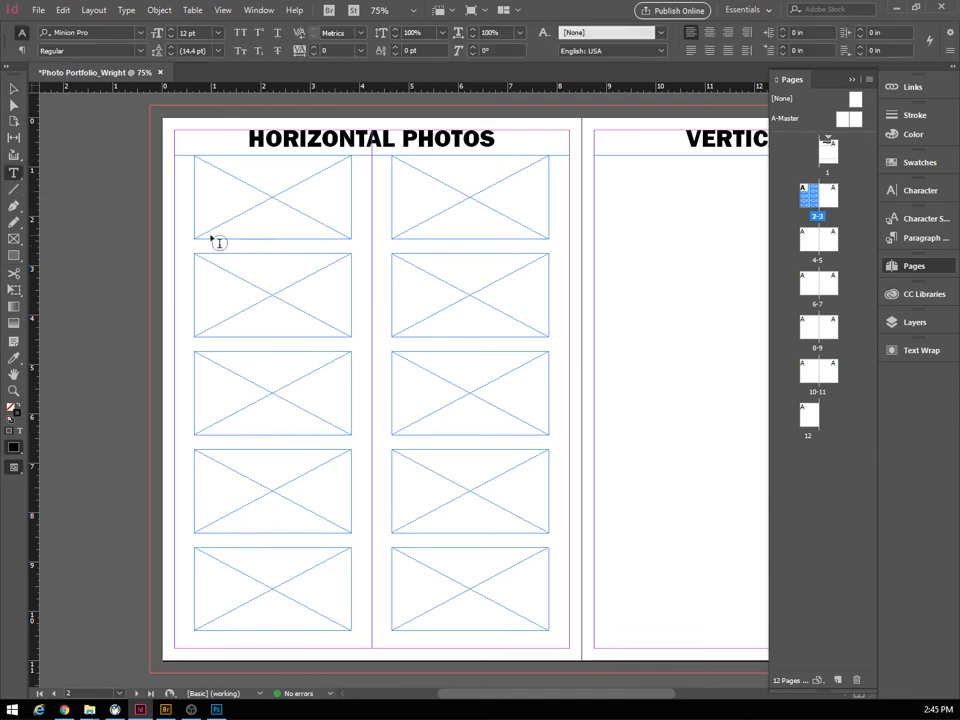
drag(196, 241, 349, 249)
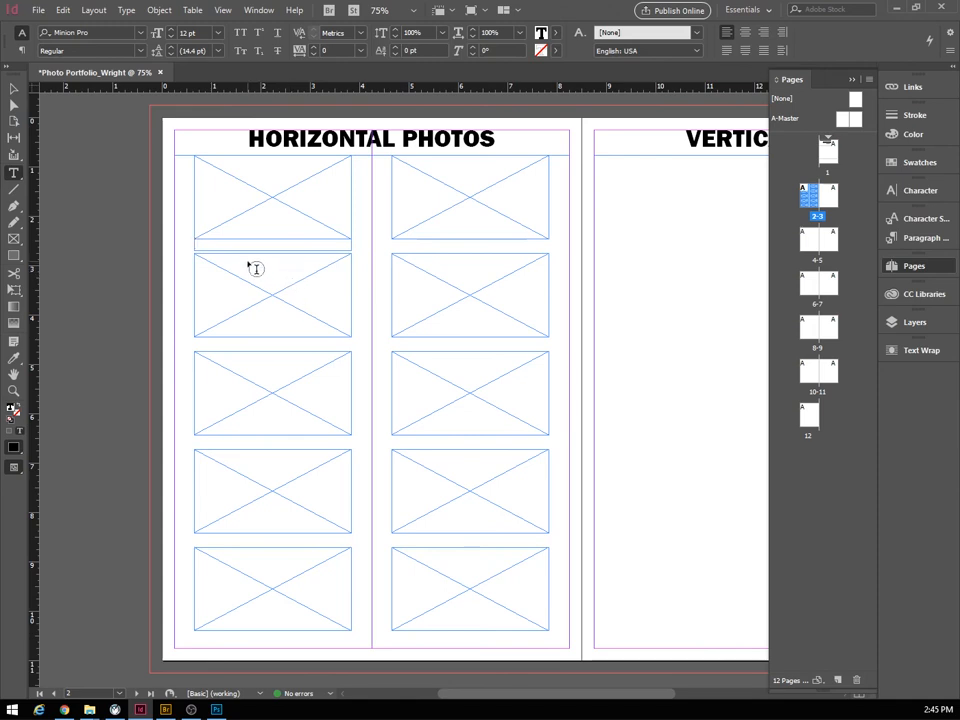
text(FO)
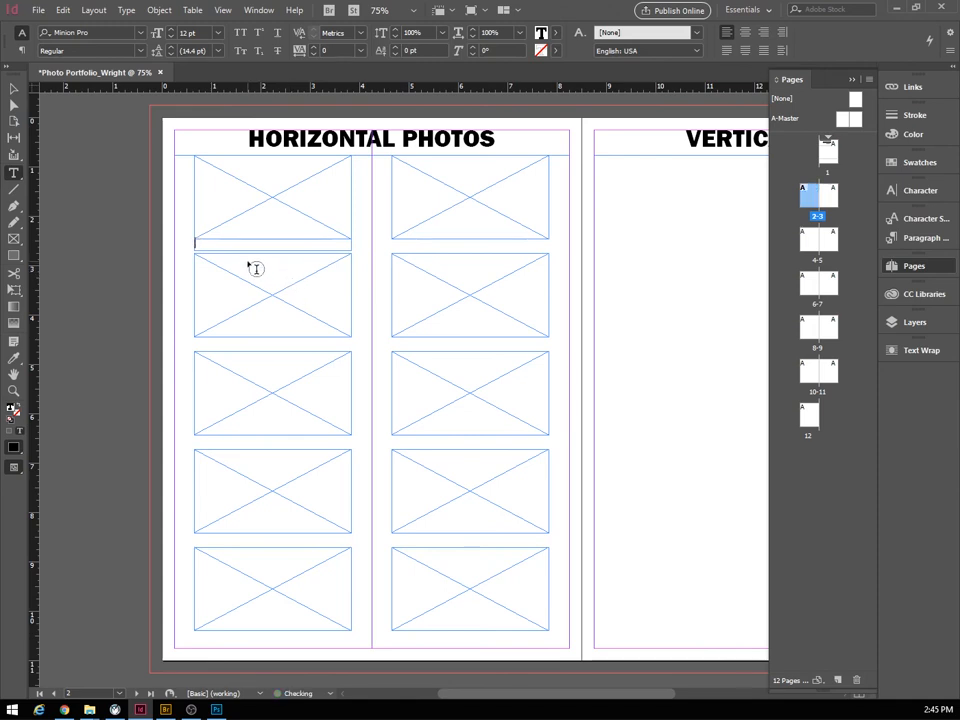
text(RMAL BALANCE #1)
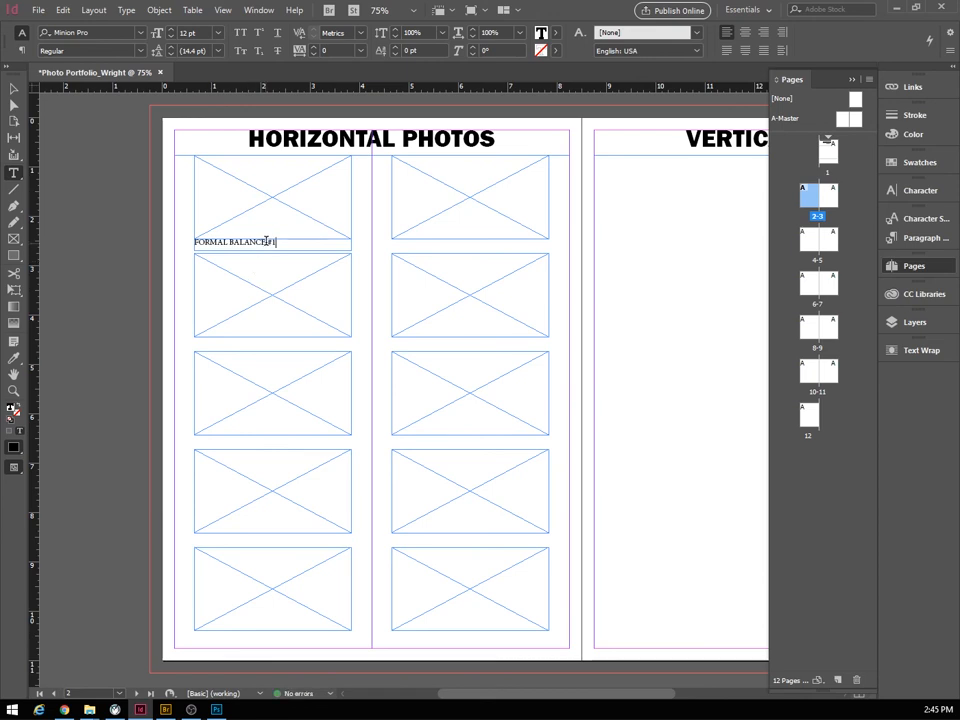
Center the FORMAL BALANCE #1 caption's text and nudge its frame down to about Y 2.52 in.
drag(294, 242, 195, 242)
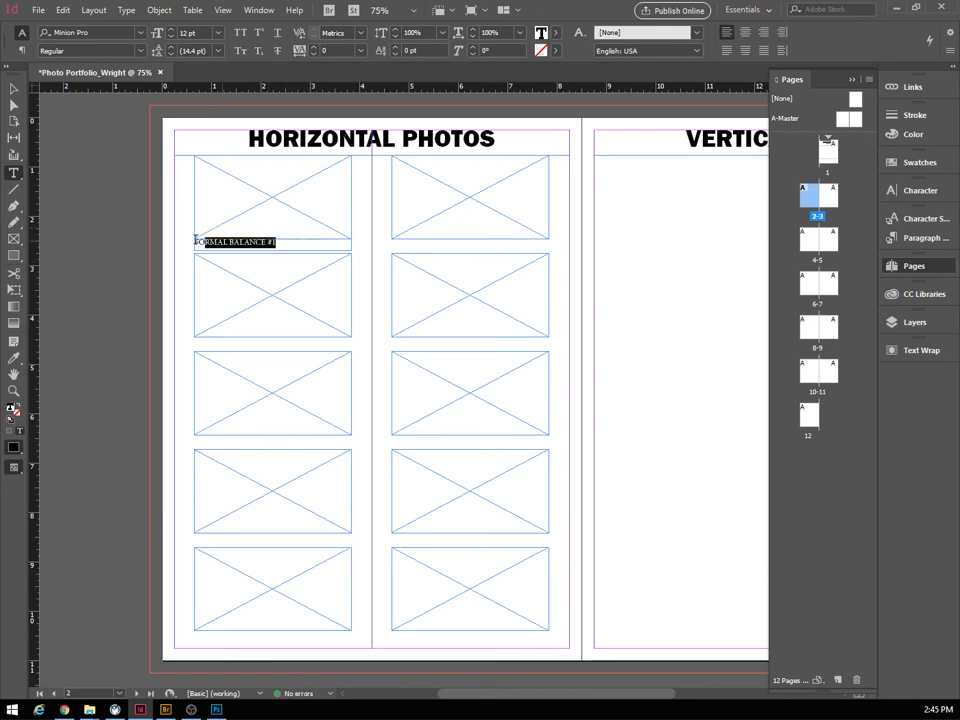
click(746, 33)
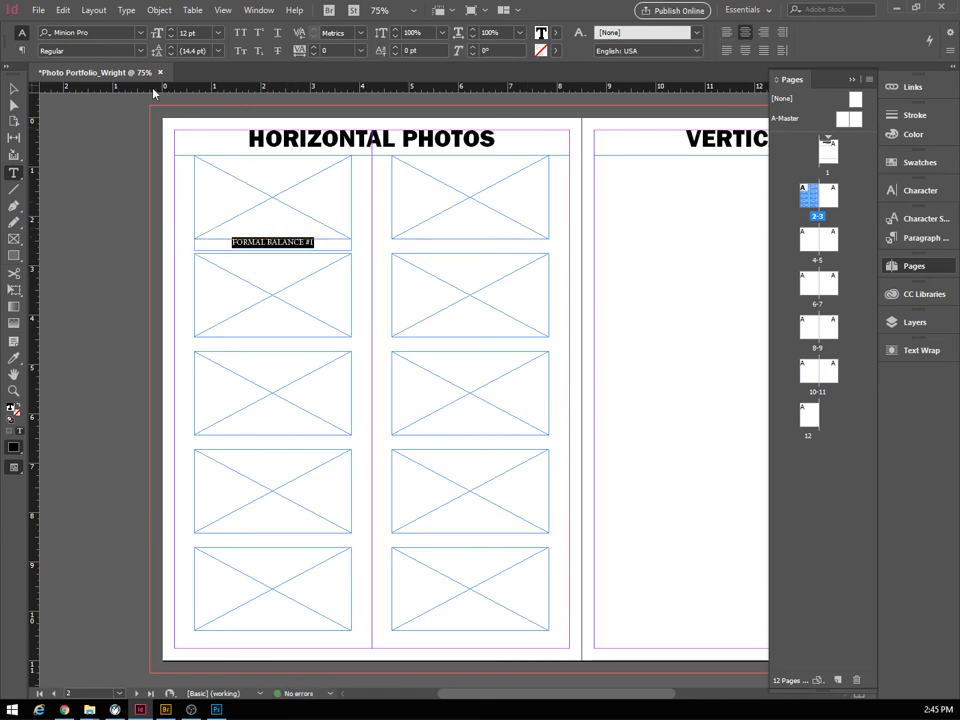
click(14, 89)
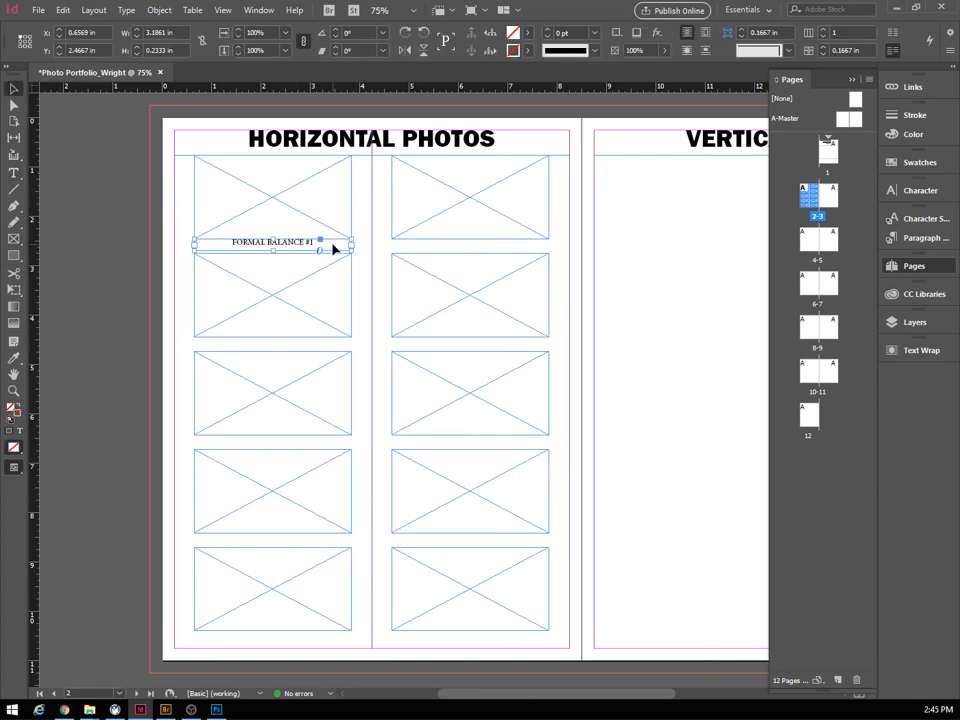
key(Down)
key(Down)
key(Down)
key(Down)
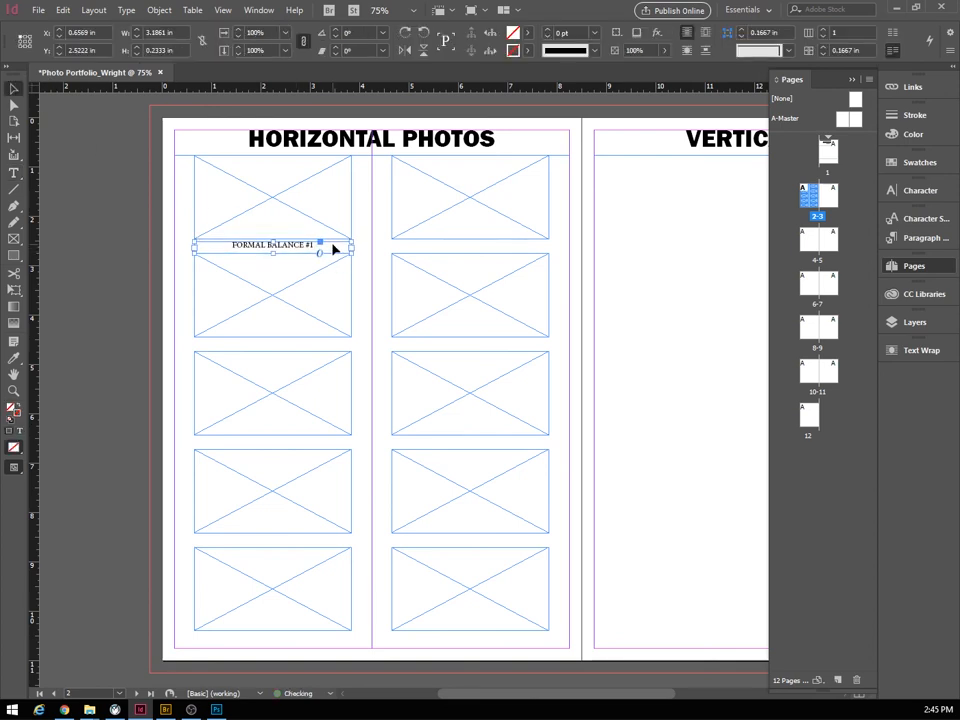
click(191, 274)
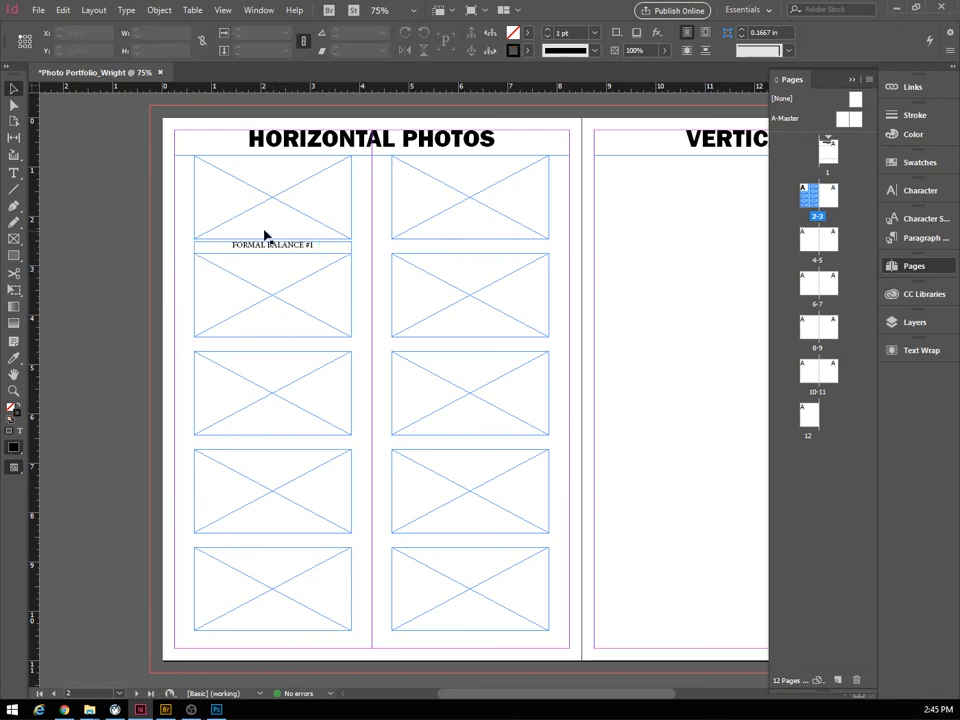
Apply a 2 pt stroke to all ten picture frames on page 2.
click(251, 219)
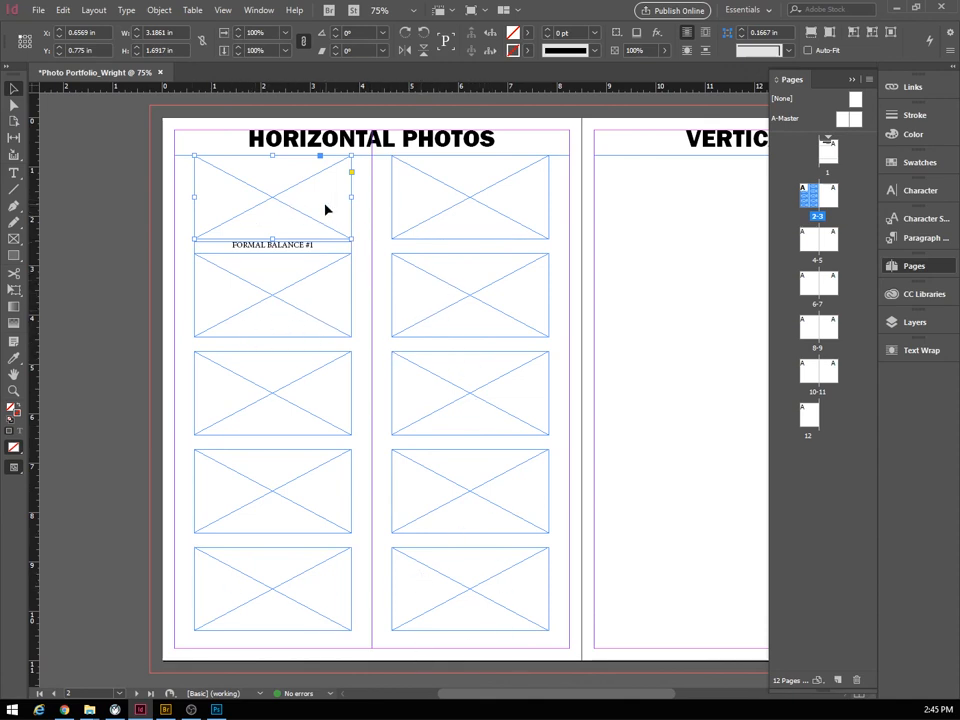
click(432, 215)
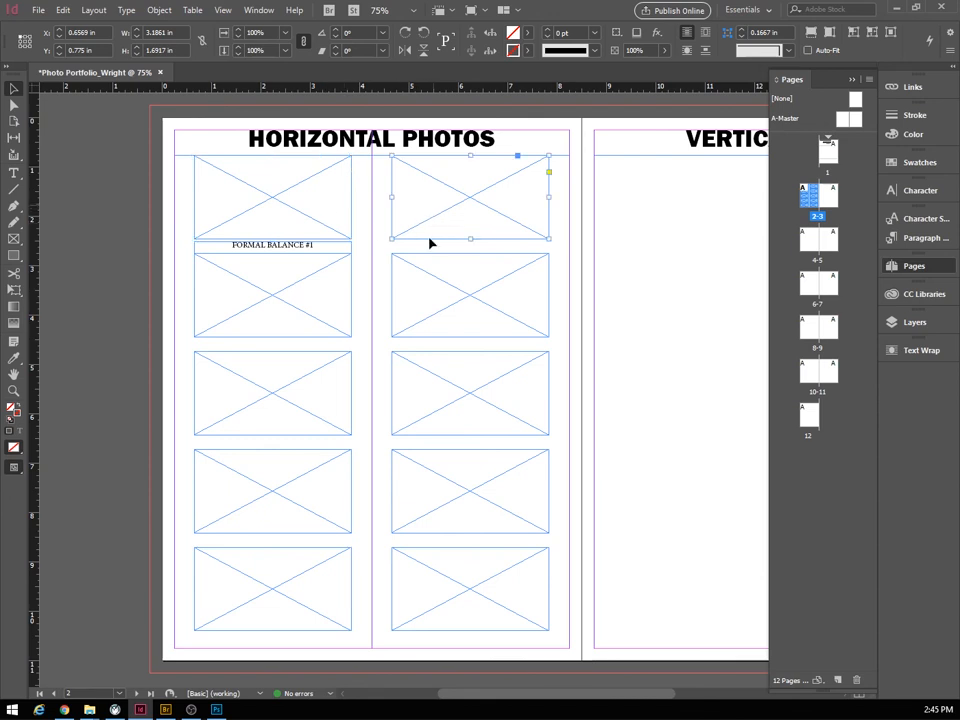
shift+click(336, 307)
shift+click(452, 290)
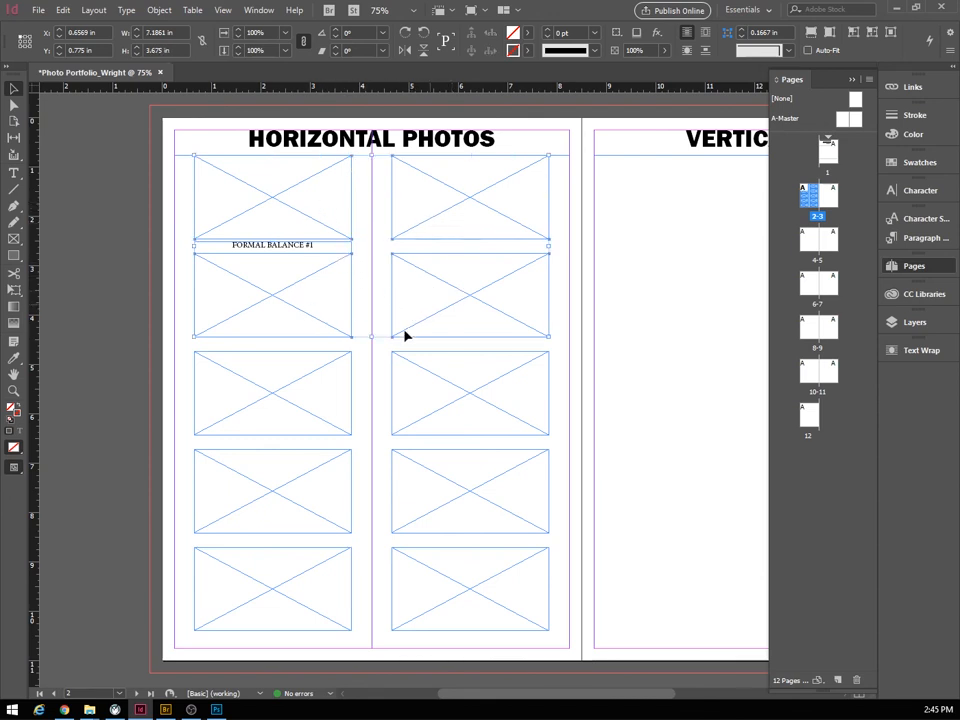
shift+click(298, 377)
shift+click(405, 383)
shift+click(317, 461)
shift+click(418, 581)
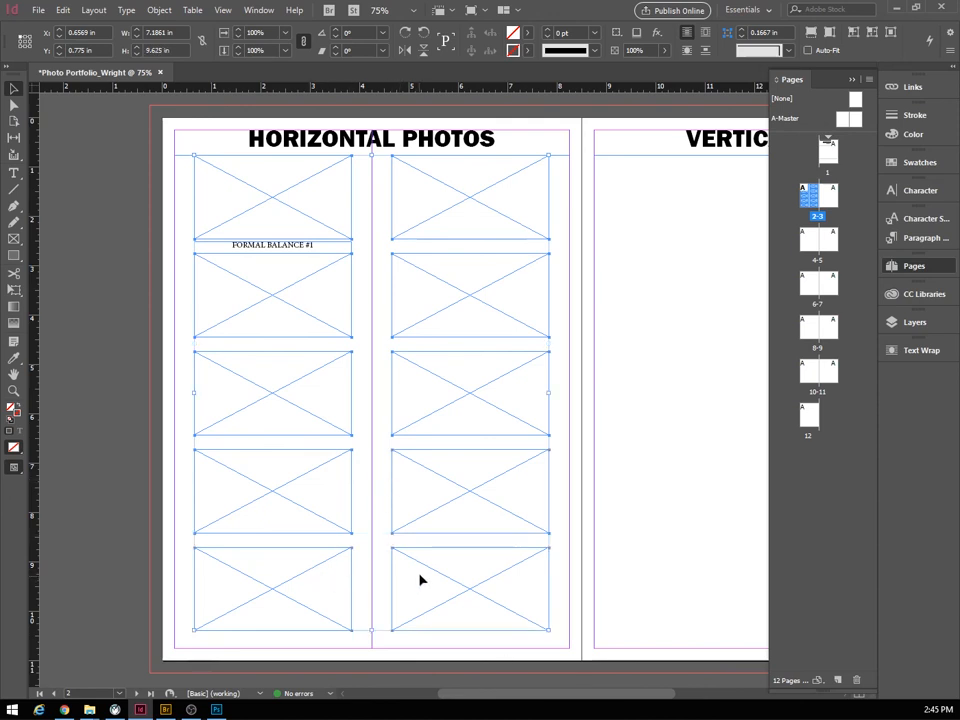
click(595, 32)
click(574, 120)
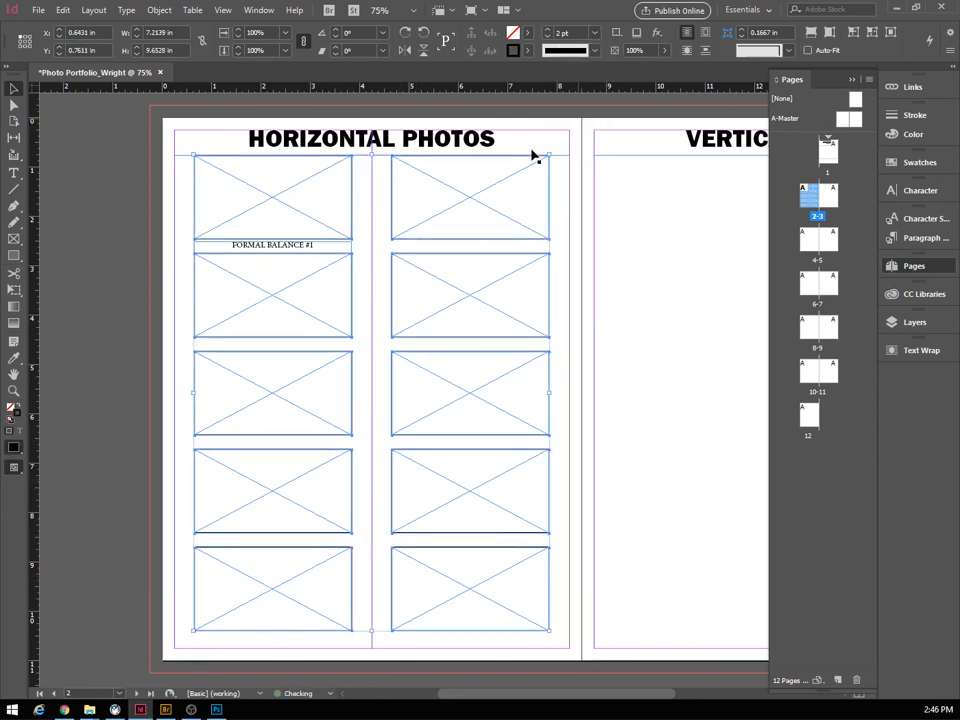
click(562, 267)
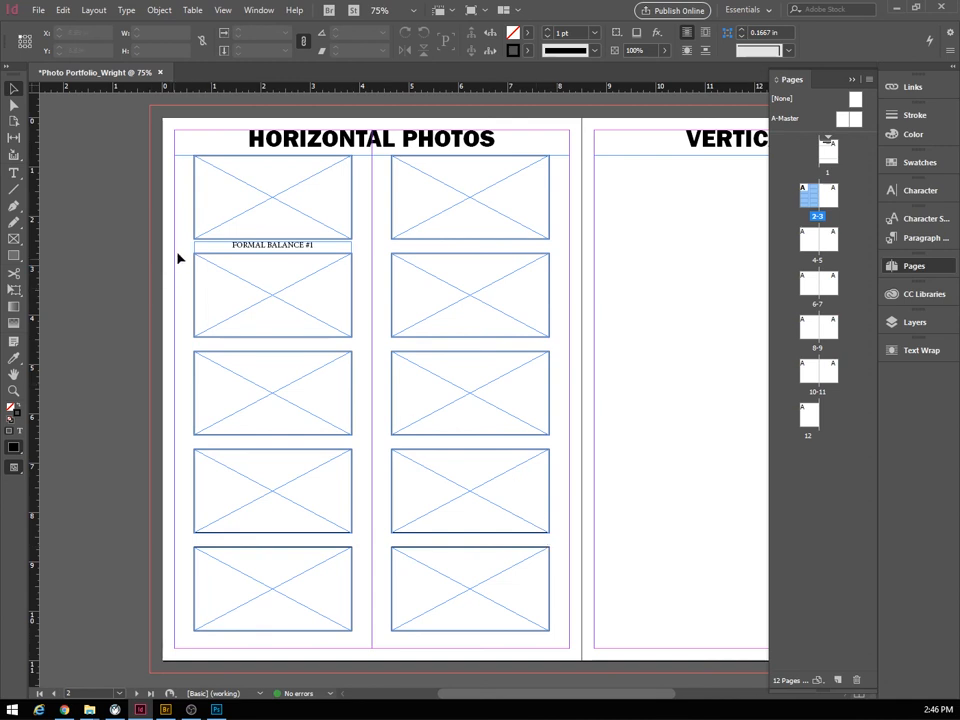
Duplicate the FORMAL BALANCE #1 caption under the first-row, second-column frame and renumber the copy as FORMAL BALANCE #2.
click(279, 254)
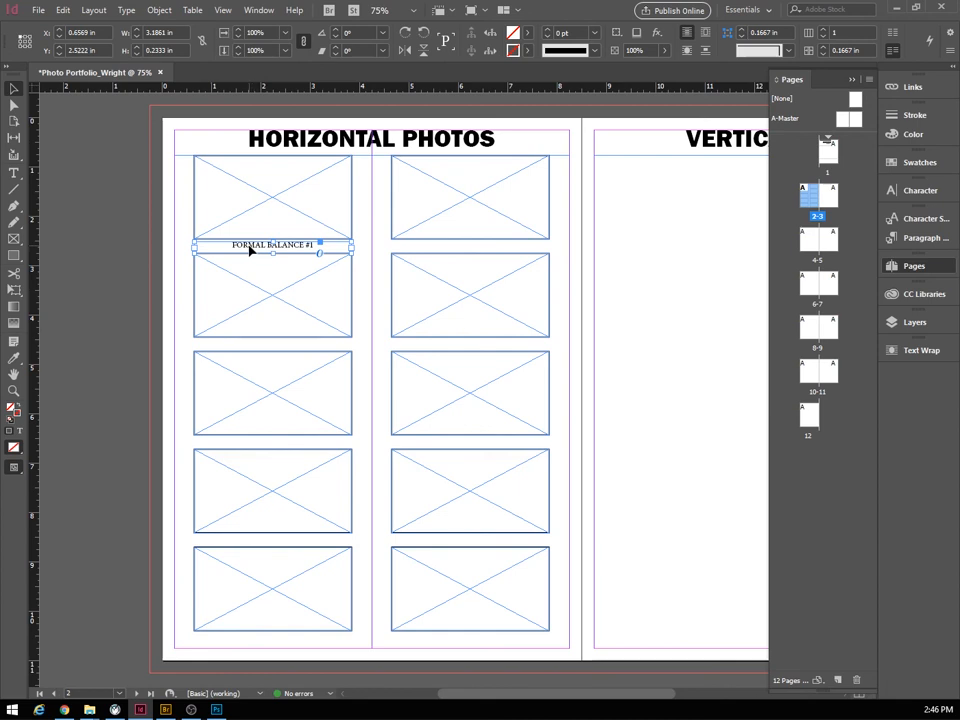
drag(251, 251, 451, 249)
double_click(509, 245)
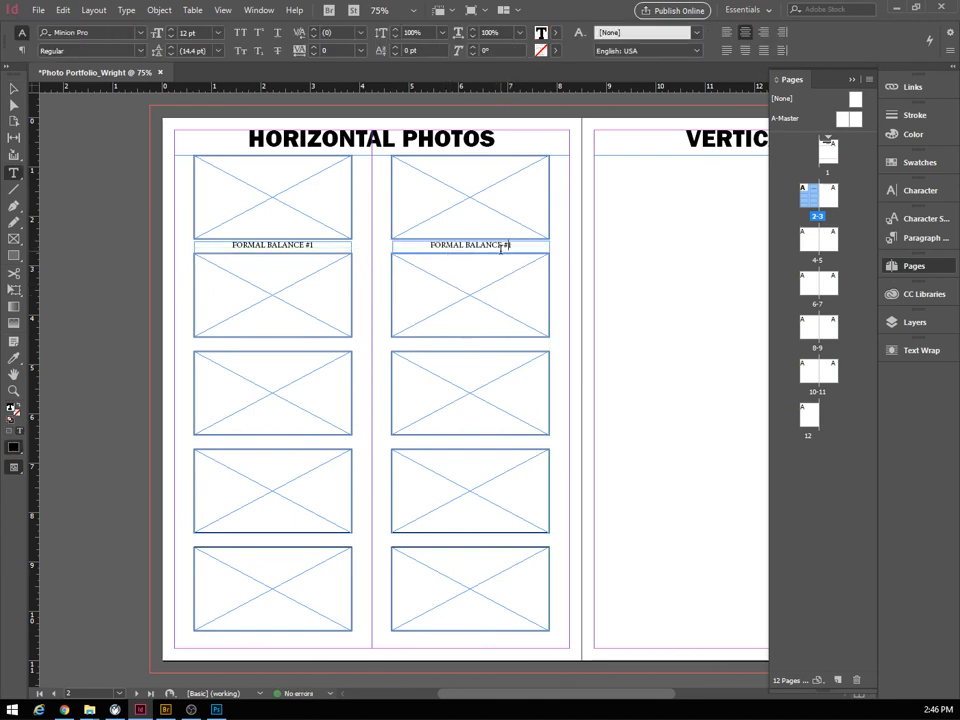
key(BackSpace)
text(2)
key(Escape)
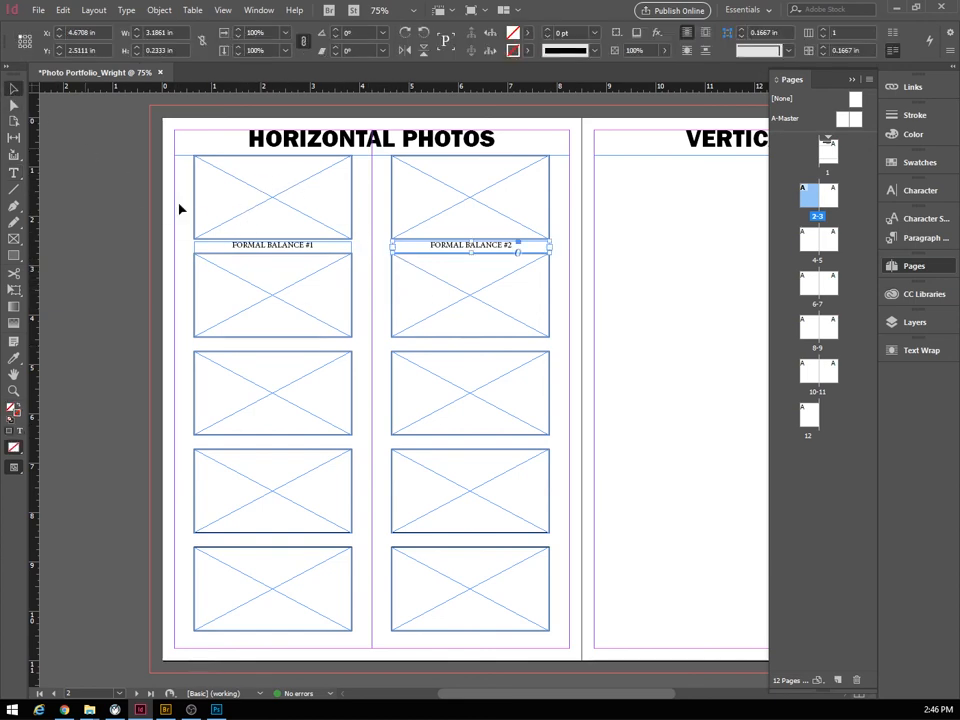
Duplicate the FORMAL BALANCE #1 caption under the second-row, first-column frame and reword the copy as INFORMAL BALANCE #1.
drag(249, 246, 251, 343)
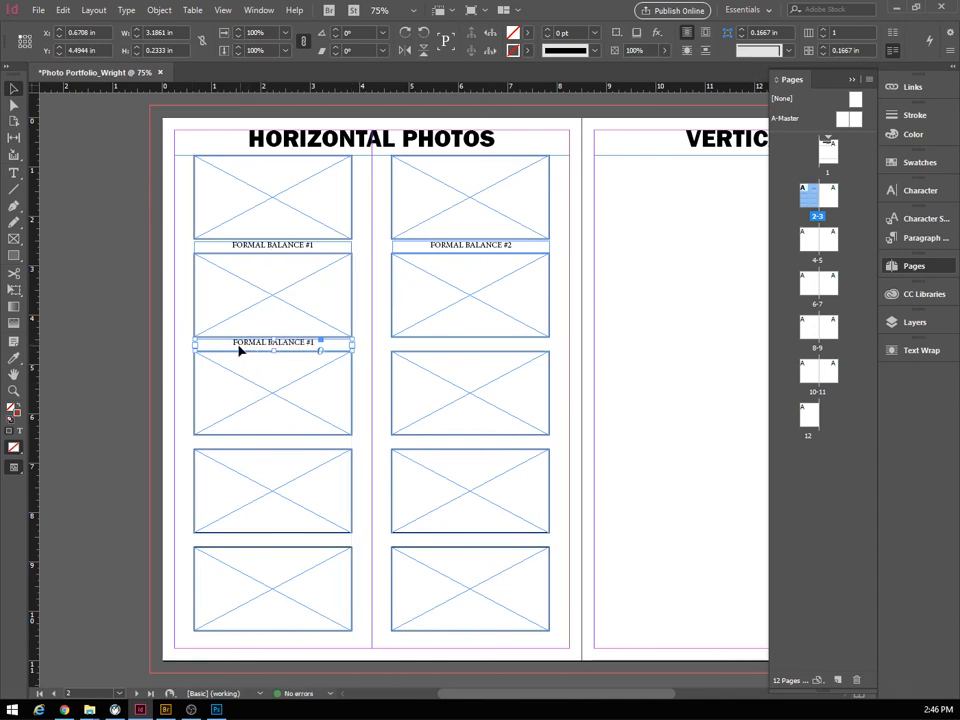
key(t)
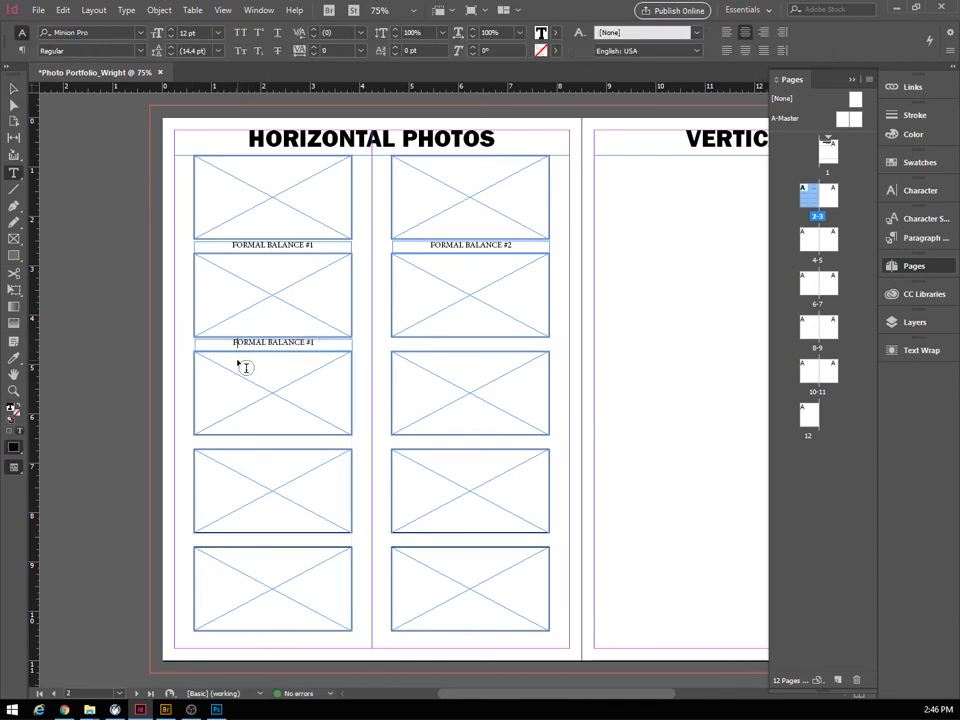
click(238, 363)
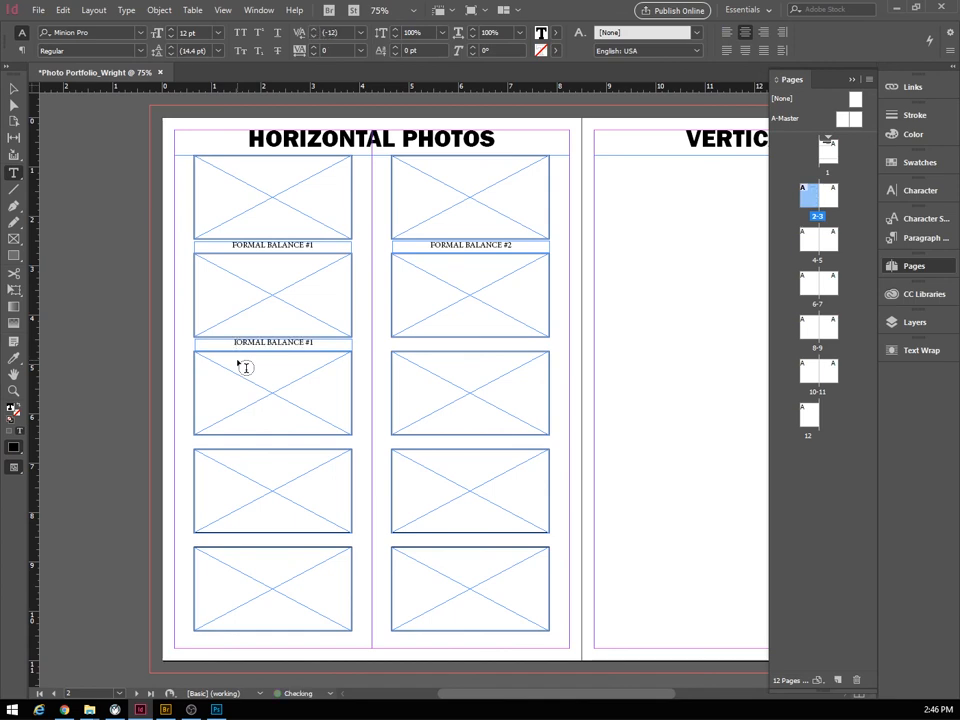
text(INF)
click(13, 86)
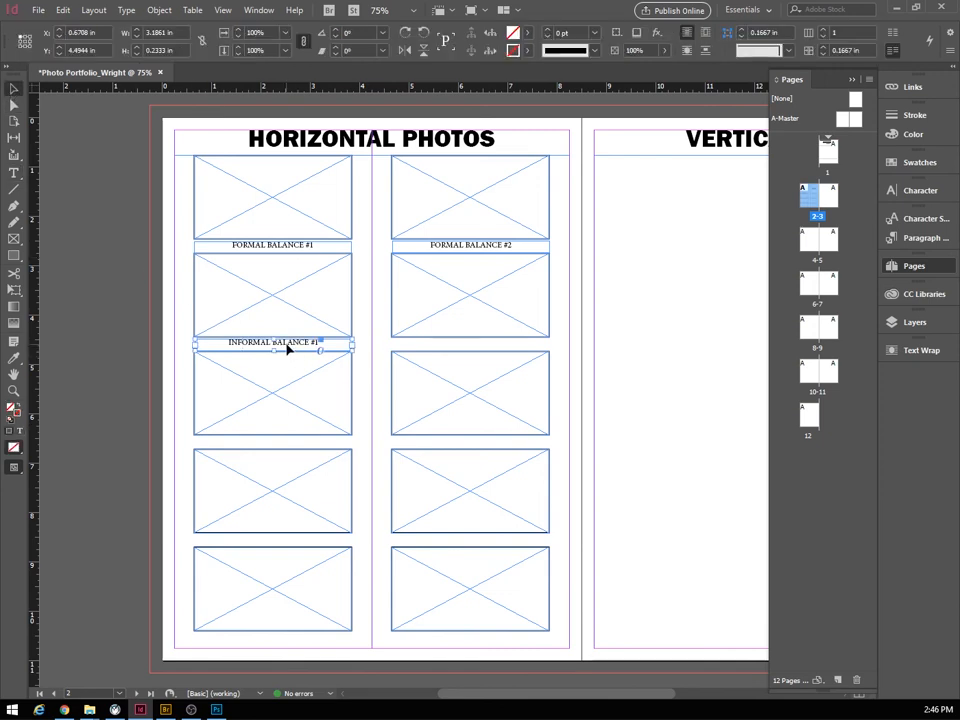
Duplicate the INFORMAL BALANCE #1 caption under the second-row, second-column frame and renumber the copy as INFORMAL BALANCE #2.
drag(287, 347, 463, 349)
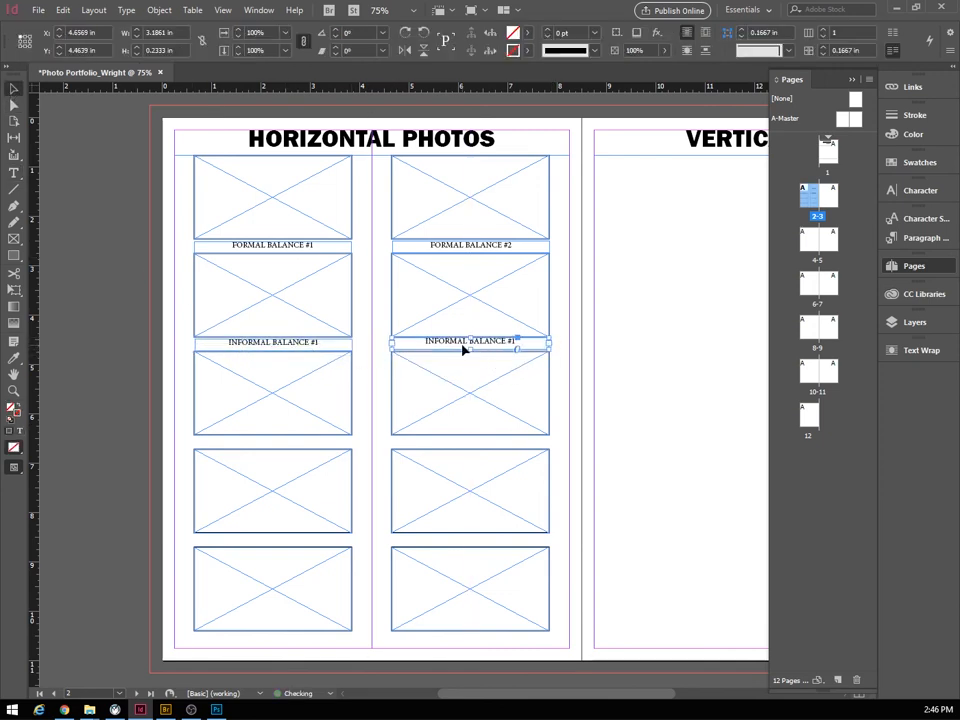
double_click(509, 341)
double_click(510, 341)
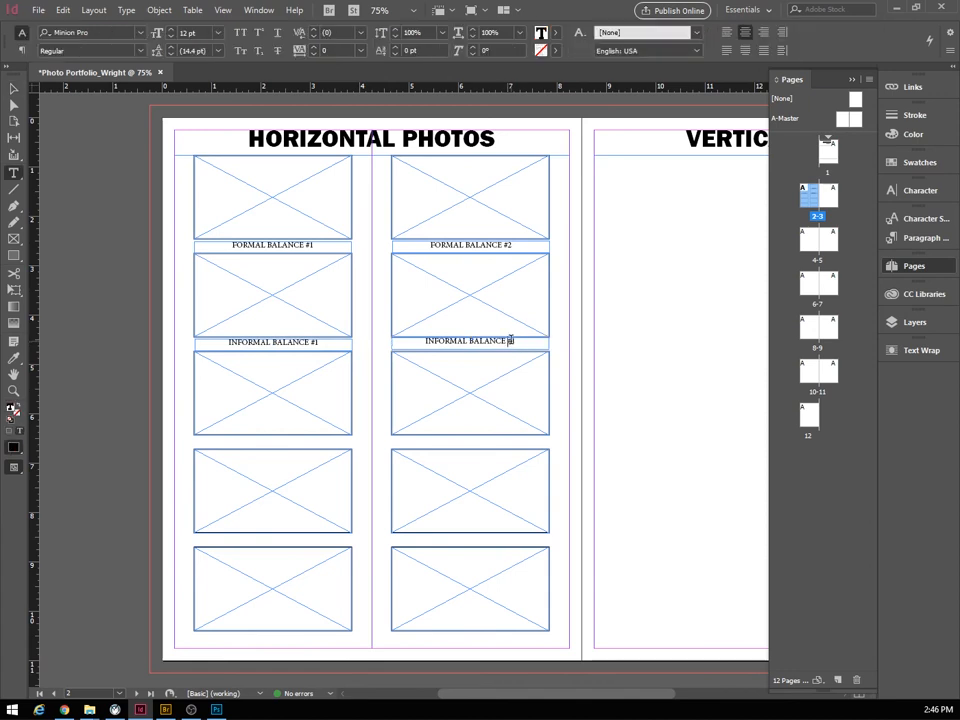
text(2)
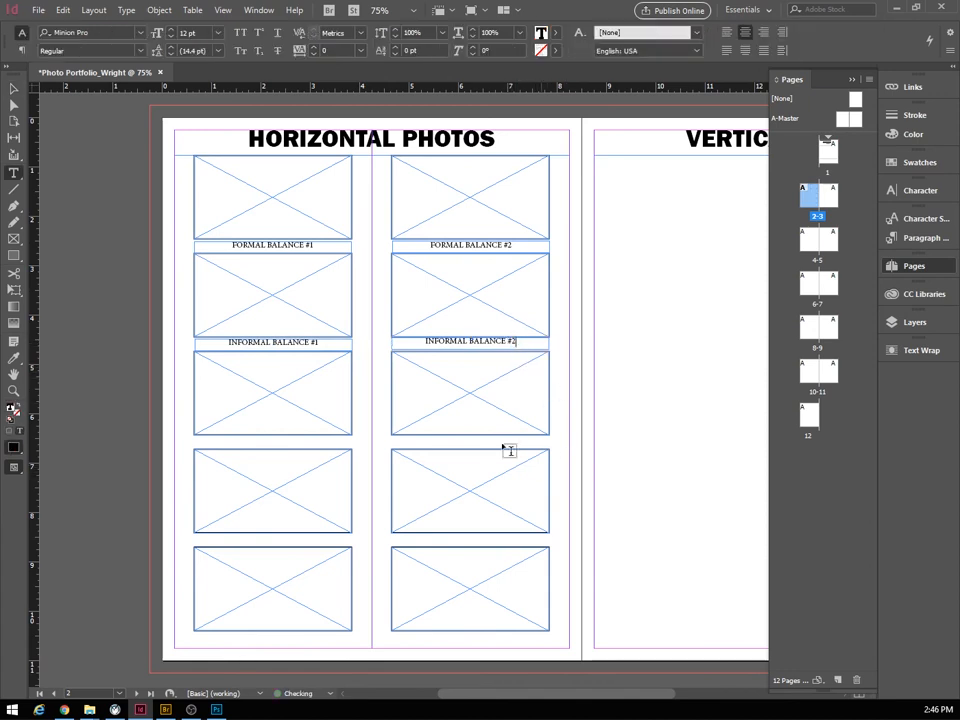
Nudge the FORMAL BALANCE #2 caption and both INFORMAL BALANCE captions slightly lower beneath their frames.
click(14, 88)
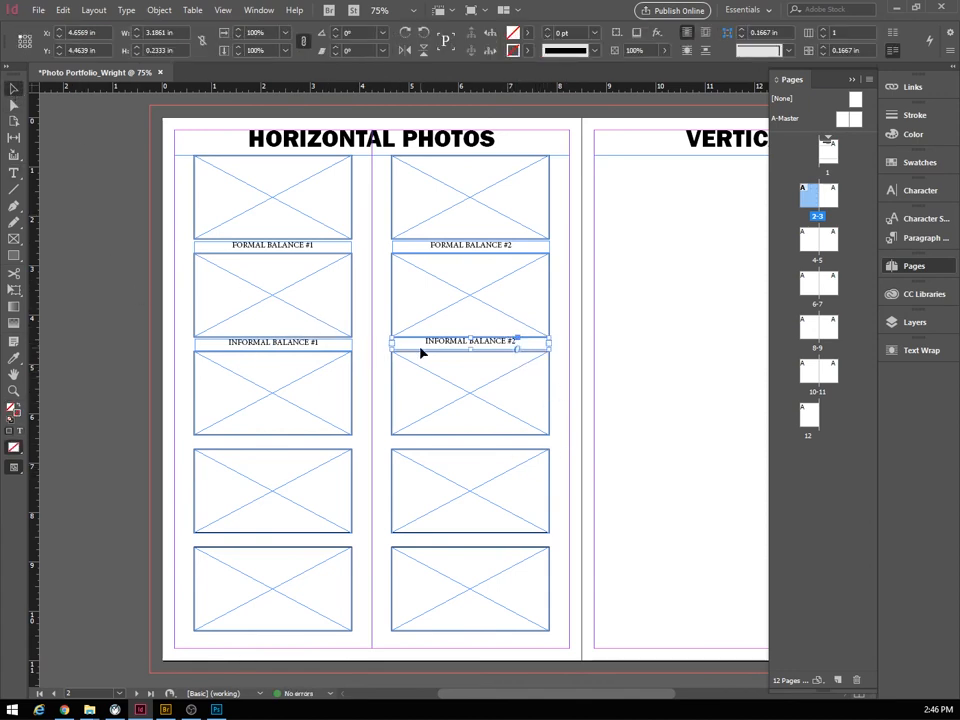
click(312, 349)
click(455, 247)
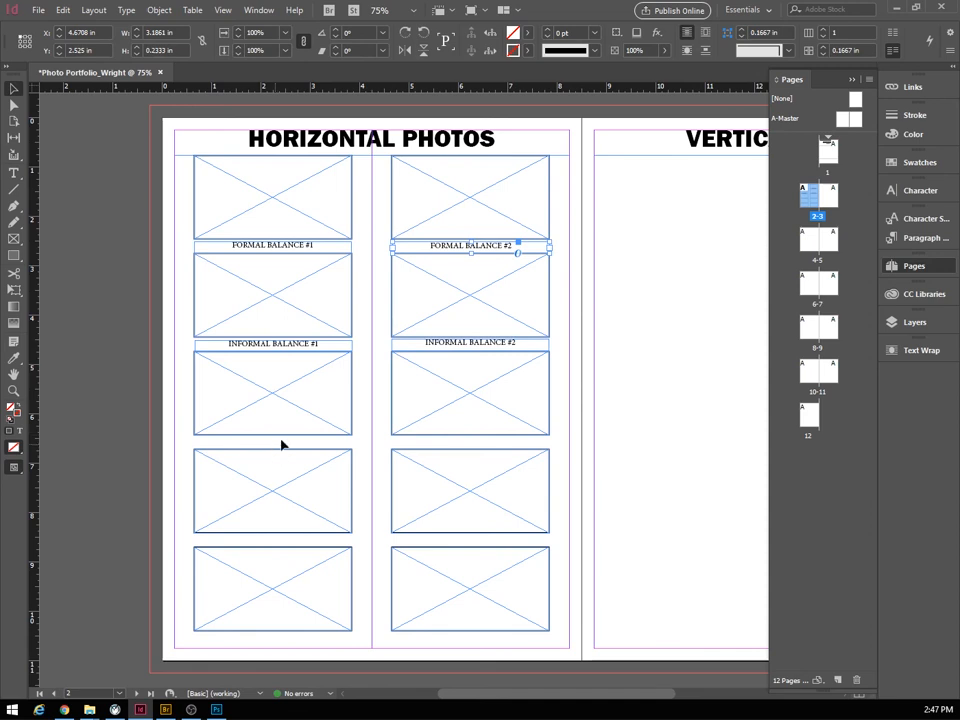
click(440, 344)
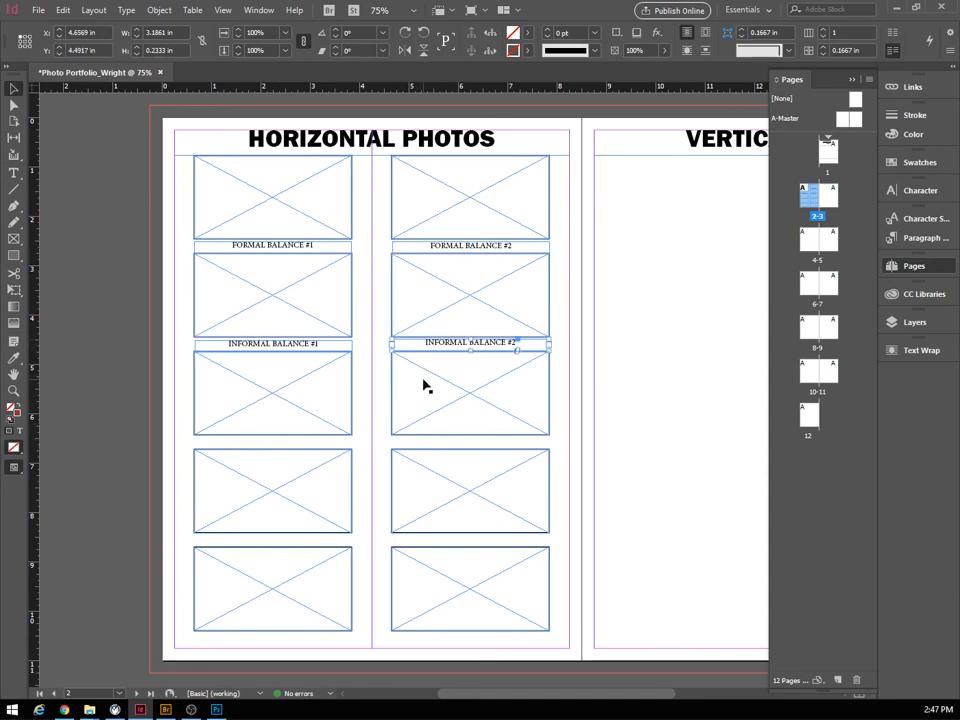
key(Down)
Duplicate the INFORMAL BALANCE #2 caption under the third-row, first-column frame and reword the copy as LEADING LINES #1.
drag(475, 345, 279, 440)
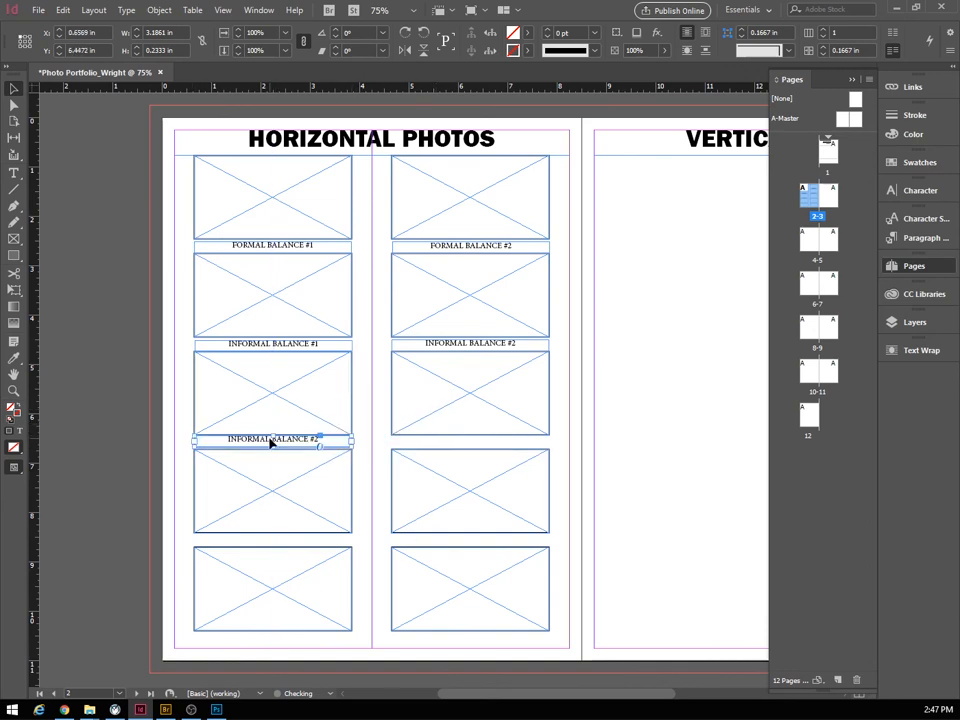
double_click(229, 437)
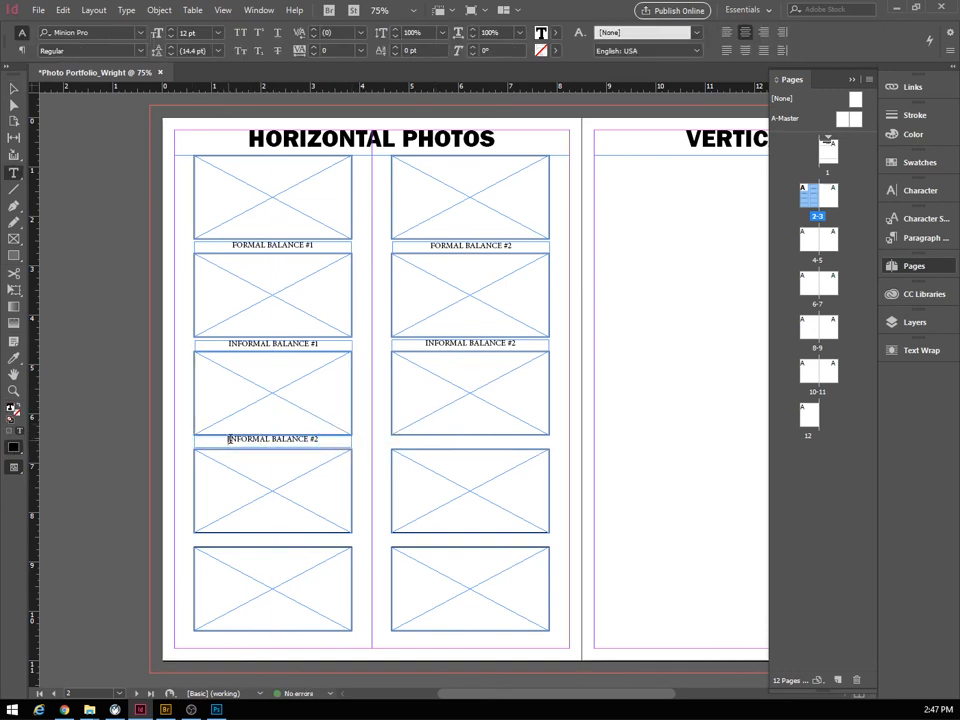
drag(229, 437, 321, 437)
text(4EAD)
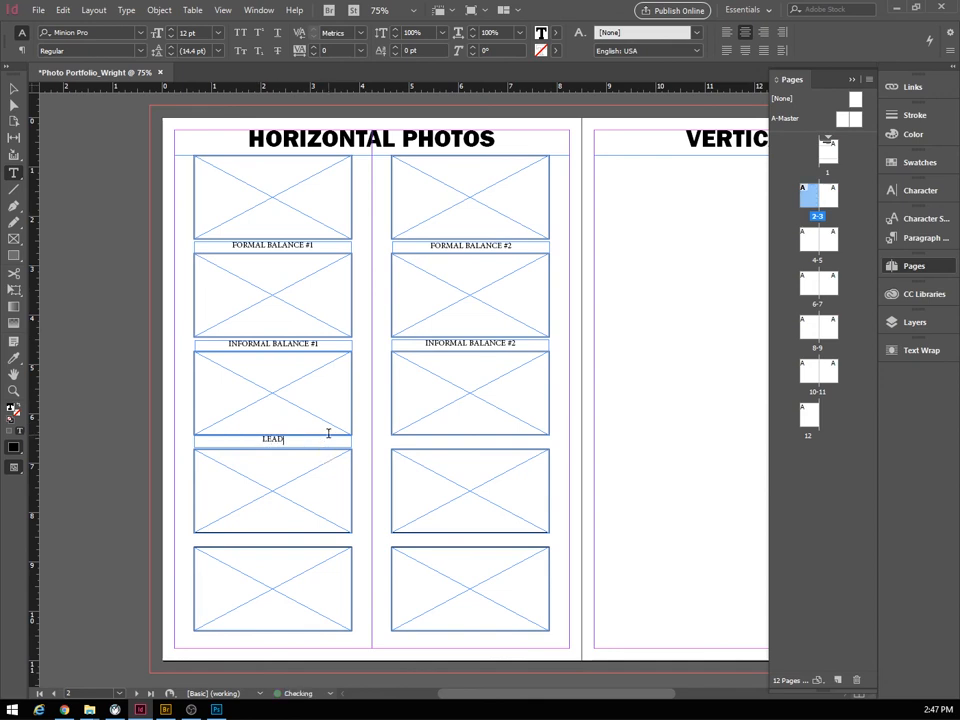
text(INGLINES #1)
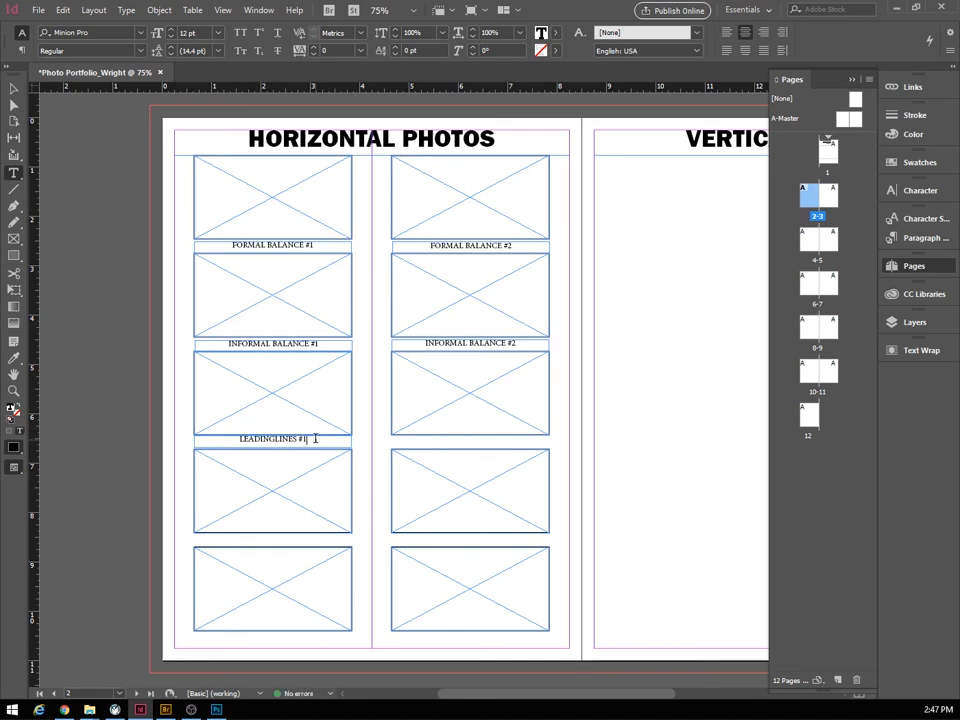
click(274, 438)
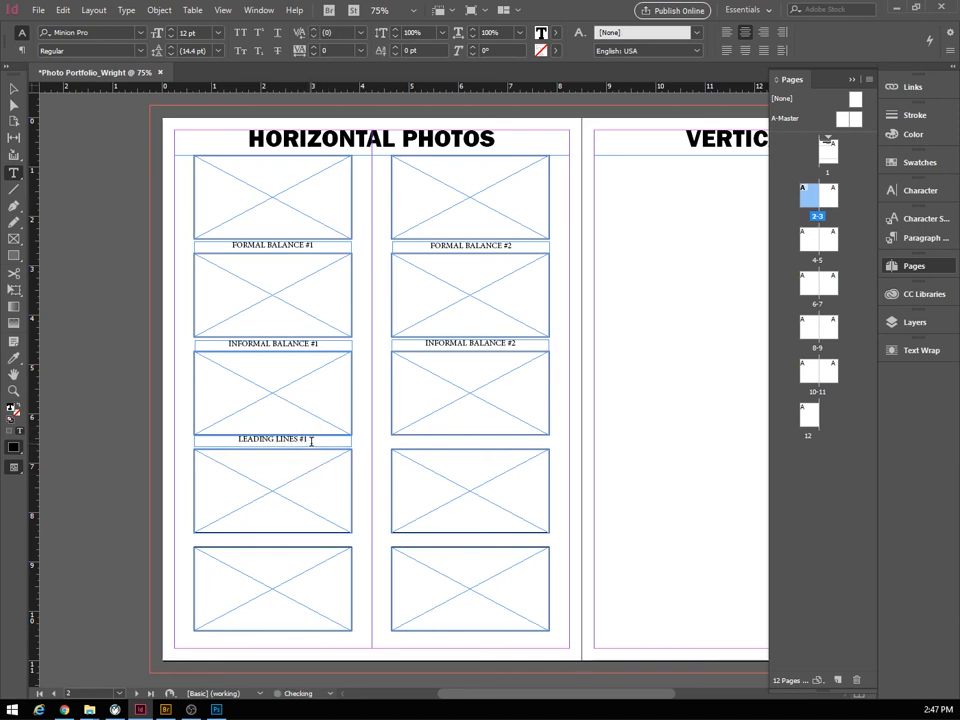
Nudge the LEADING LINES #1 caption slightly lower beneath its frame, to a Y position of 6.4889 in.
click(12, 90)
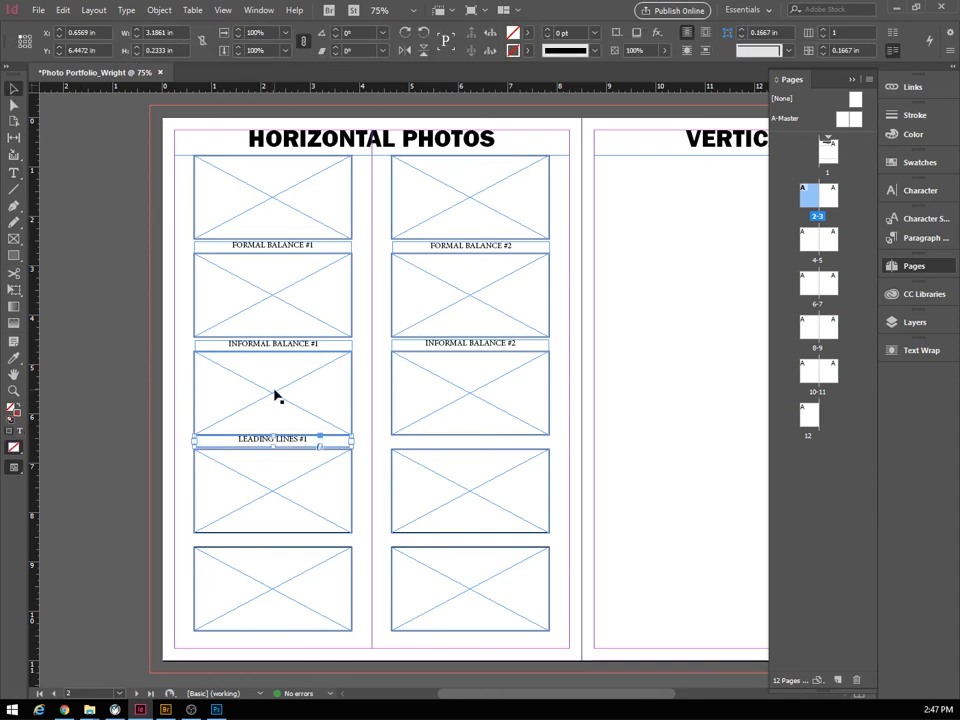
key(Down)
key(Down)
key(Down)
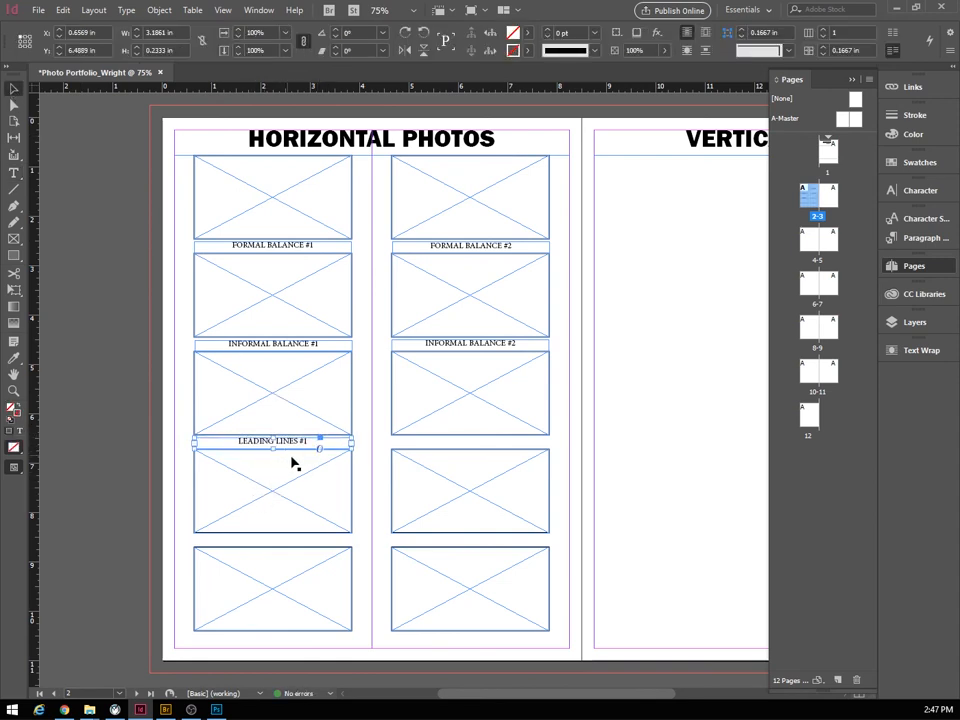
Duplicate the LEADING LINES #1 caption under the third-row, second-column frame and renumber the copy as LEADING LINES #2.
drag(312, 444, 483, 449)
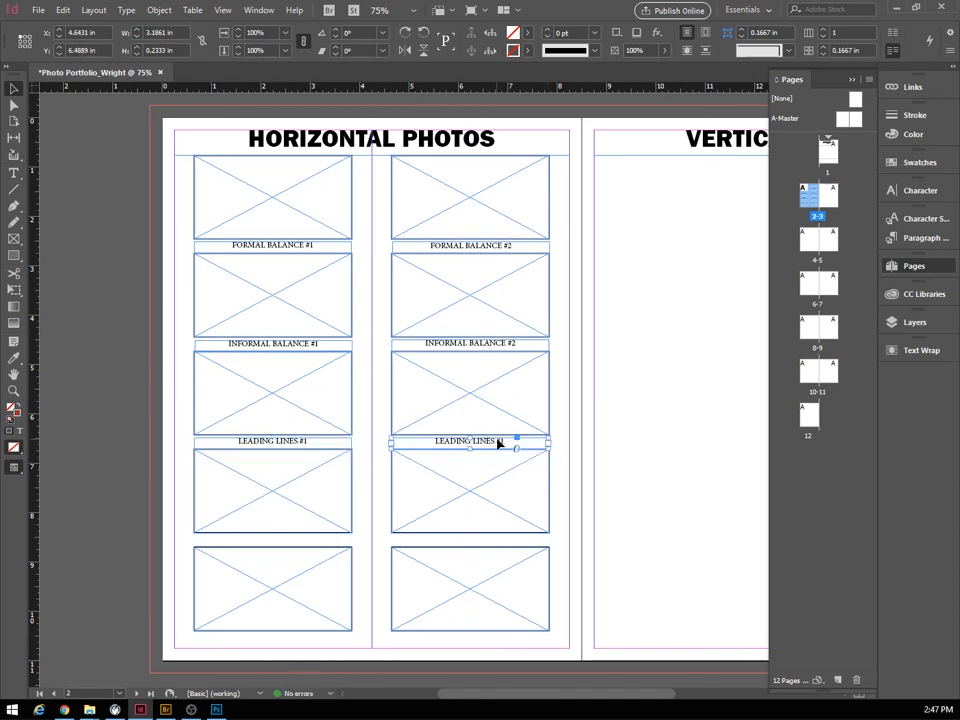
double_click(500, 441)
double_click(501, 441)
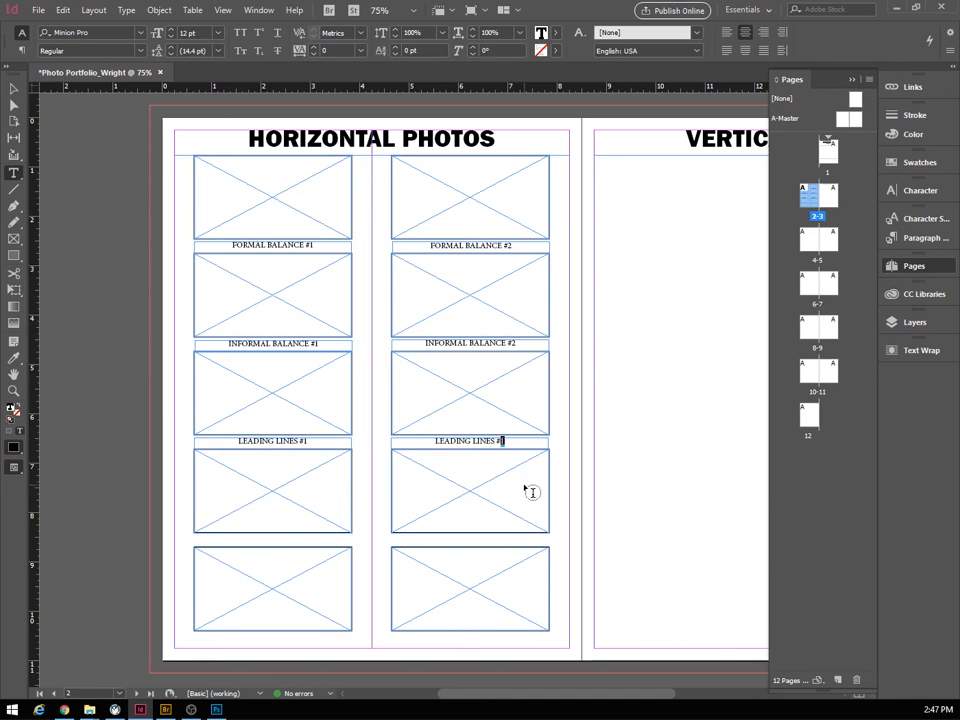
text(2)
click(14, 90)
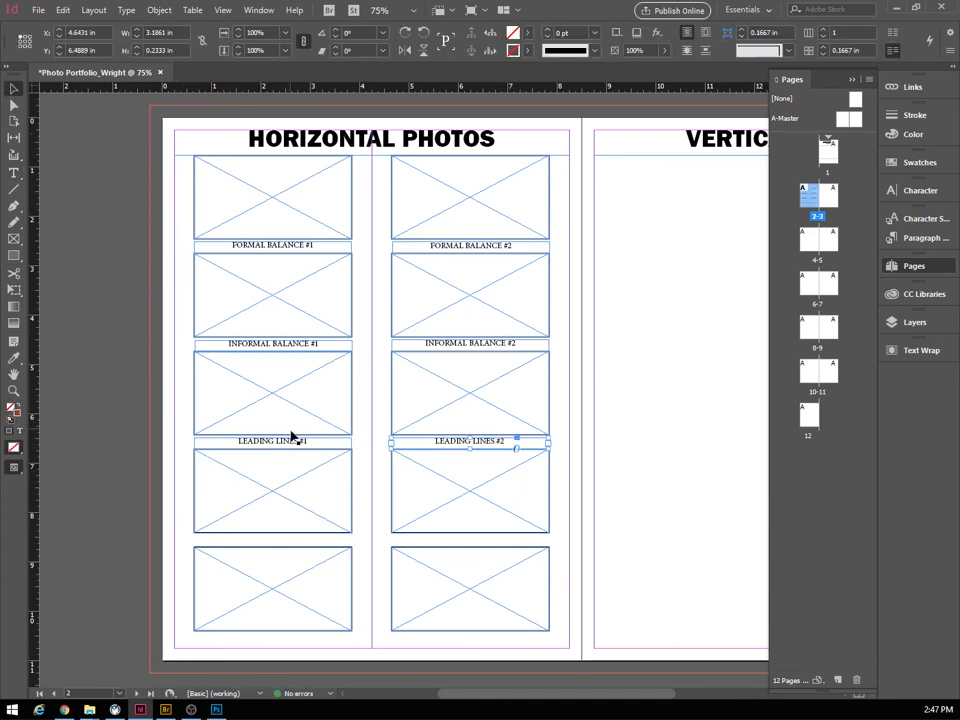
Duplicate the LEADING LINES #1 caption under the fourth-row, first-column frame and reword the copy as RULE OF THIRDS #1.
drag(297, 449, 238, 538)
double_click(288, 539)
text(RUL)
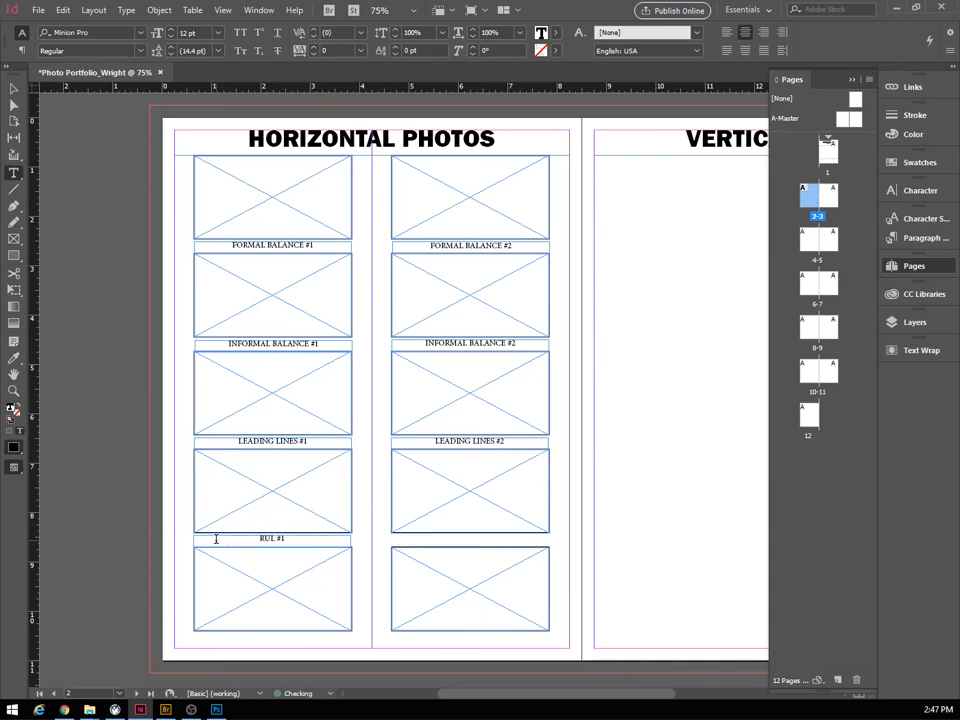
text(E OF THIRDS)
click(13, 87)
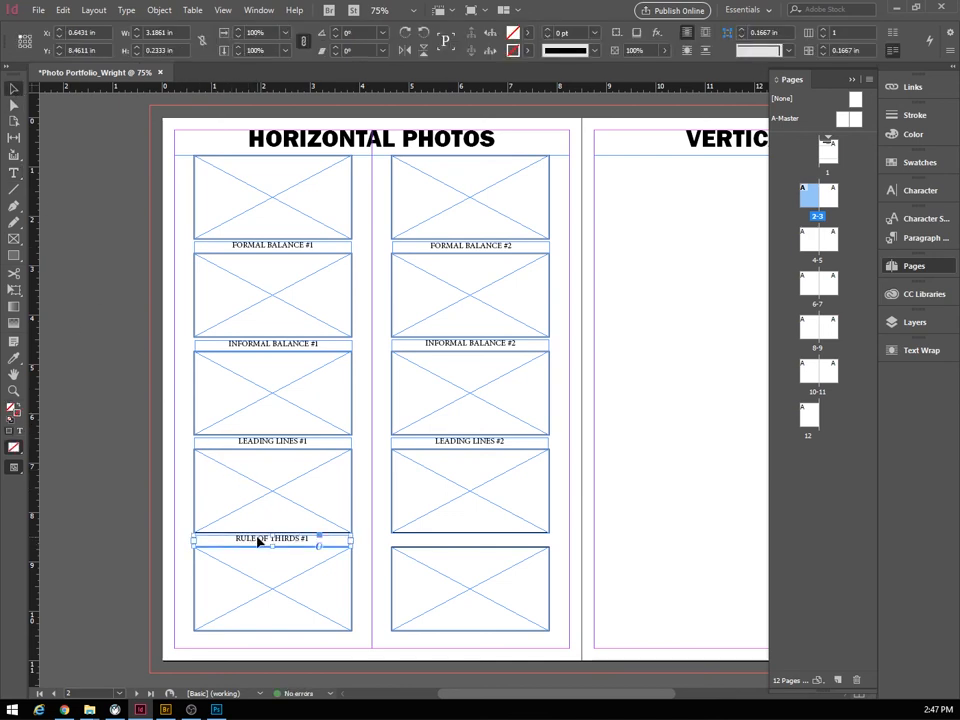
Duplicate the RULE OF THIRDS #1 caption for the fourth-row, second-column frame and for both fifth-row frames.
drag(258, 543, 457, 541)
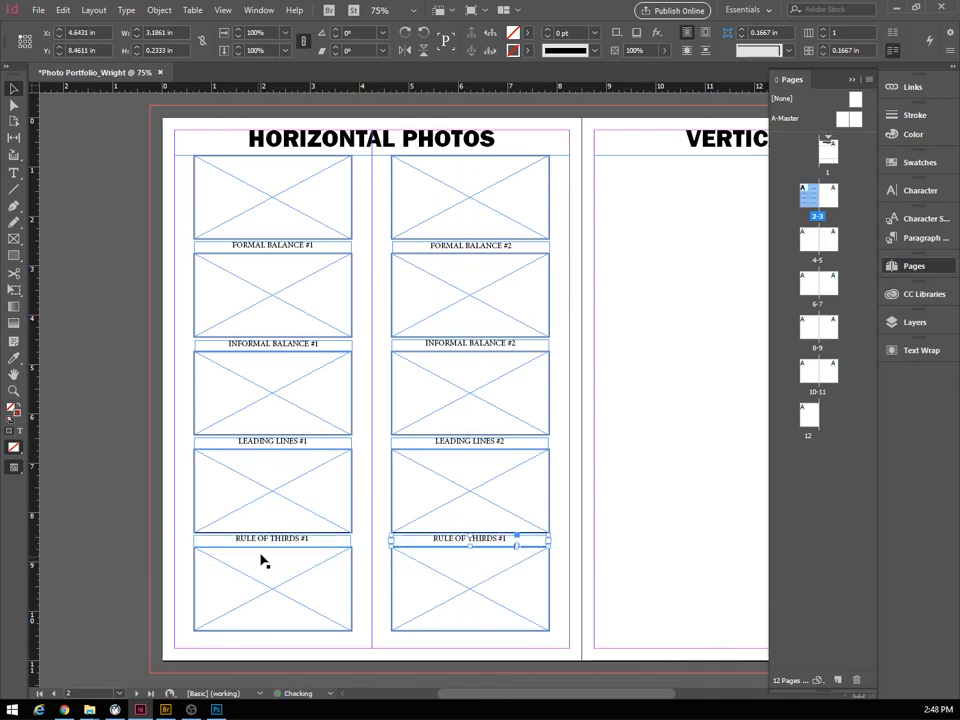
drag(279, 544, 279, 636)
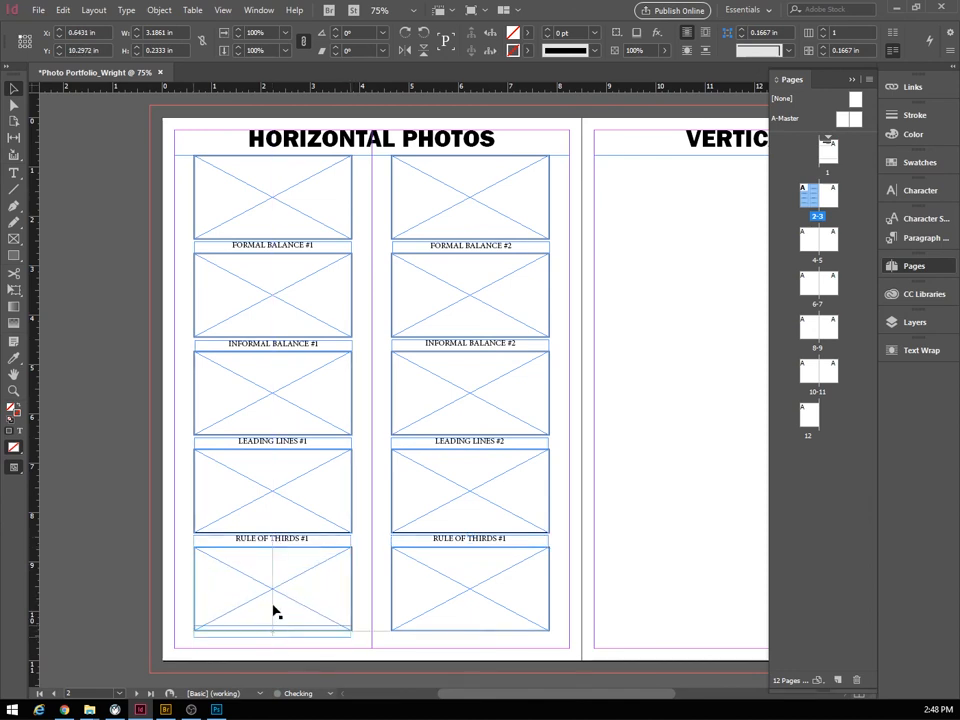
drag(281, 544, 471, 634)
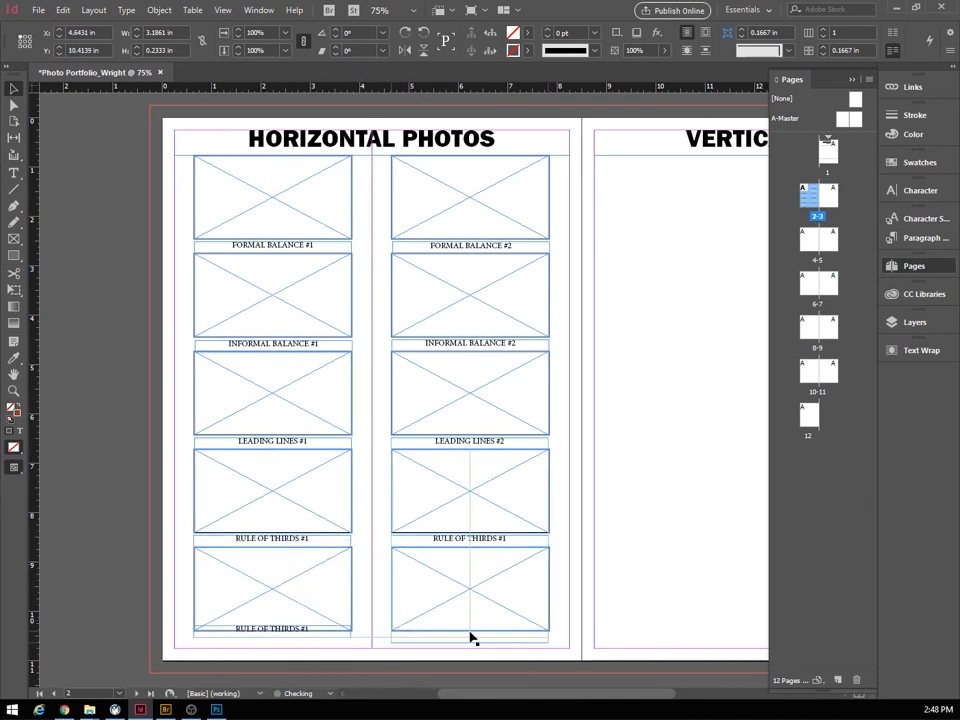
Nudge the fifth-row, first-column caption down until it sits just below its frame, at Y 10.4639 in.
click(293, 633)
key(Down)
key(Down)
key(Down)
key(Down)
key(Down)
key(Down)
key(Down)
key(Down)
key(Down)
key(Down)
key(Down)
key(Down)
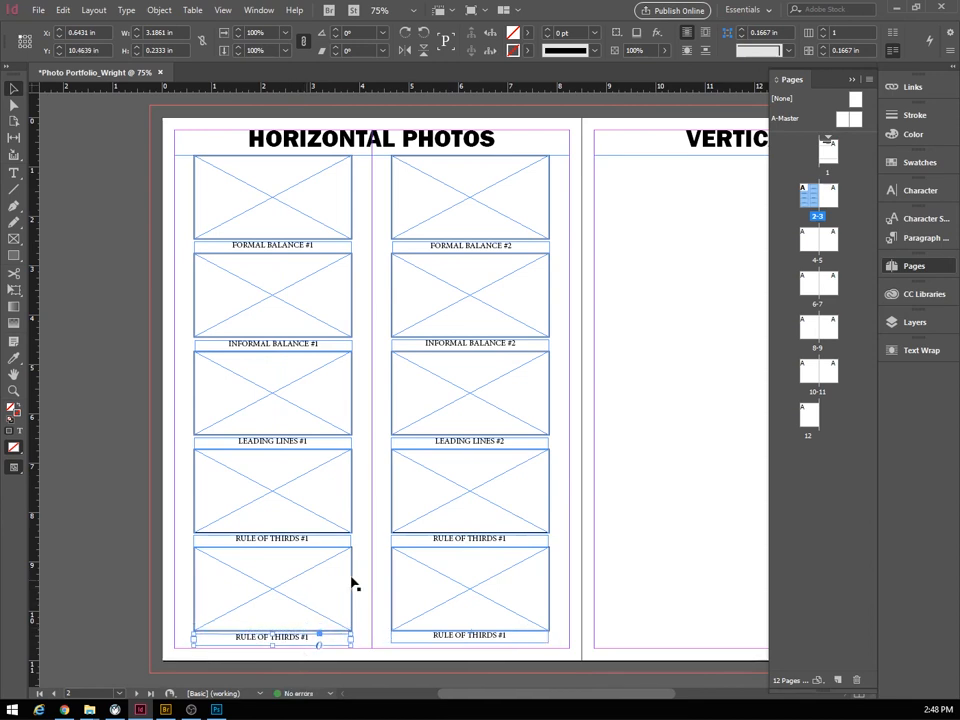
Renumber the three copied captions as RULE OF THIRDS #2, #3 and #4, and lower the #4 caption slightly to line up with #3.
double_click(503, 538)
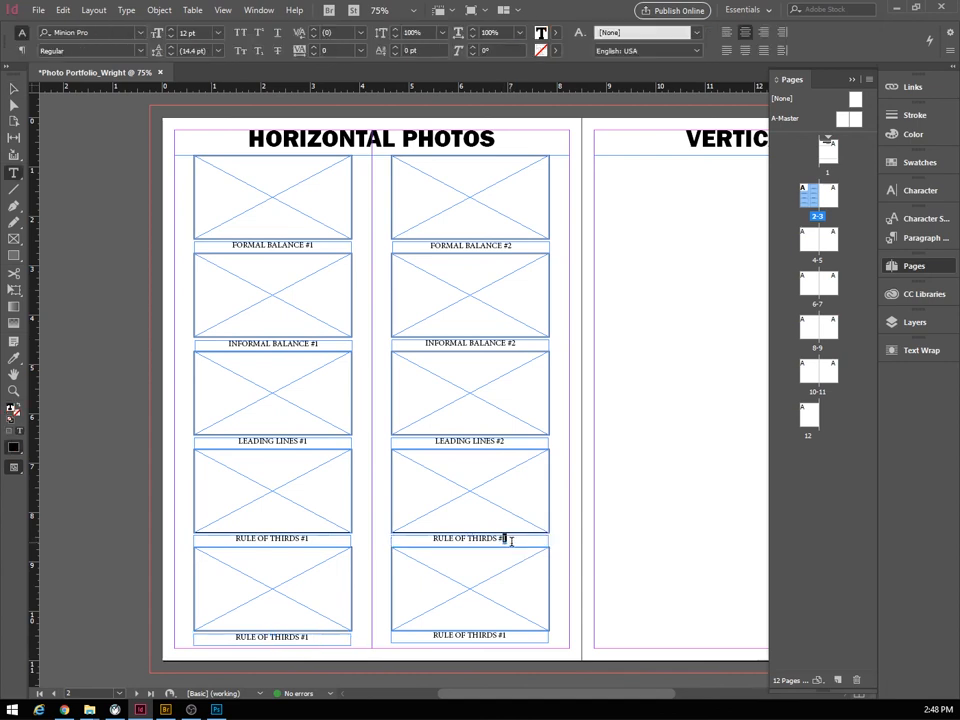
text(2)
text(3)
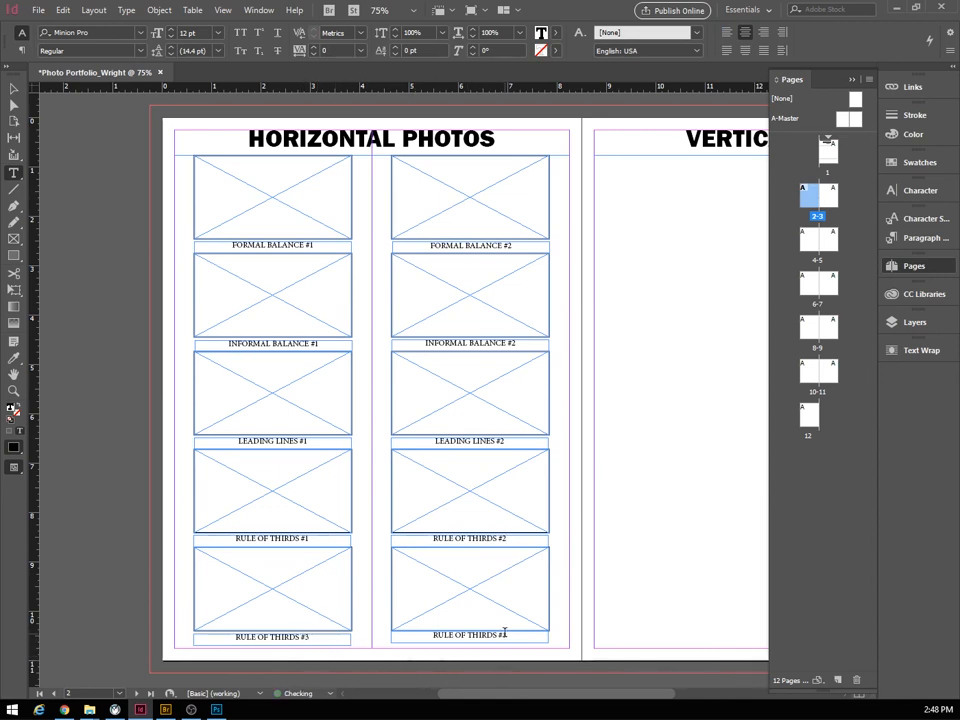
double_click(504, 634)
text(4)
click(16, 91)
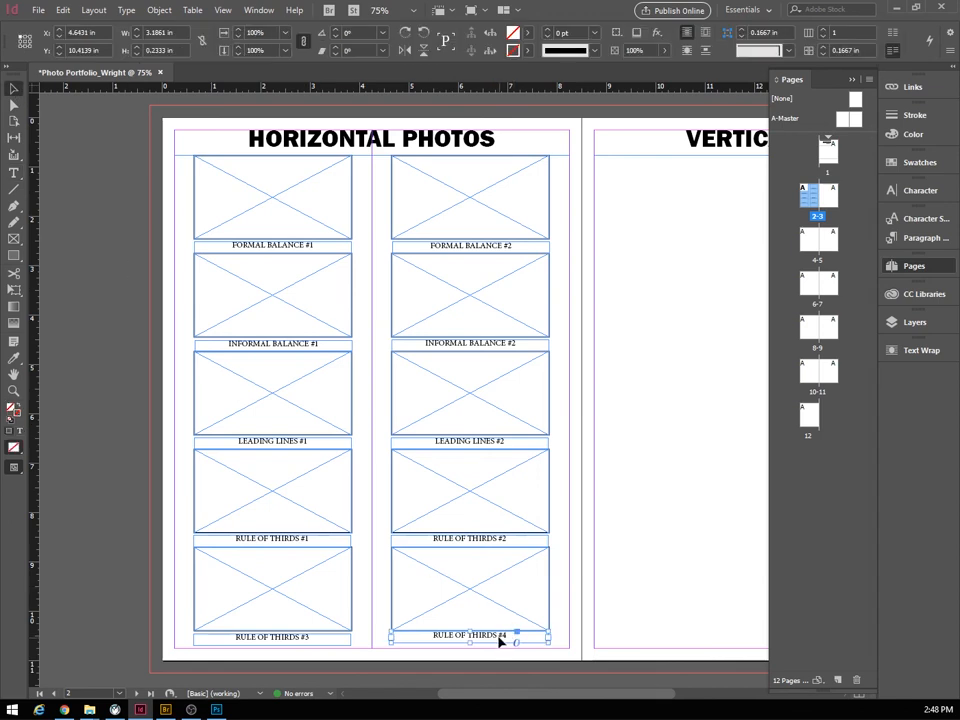
drag(498, 640, 498, 642)
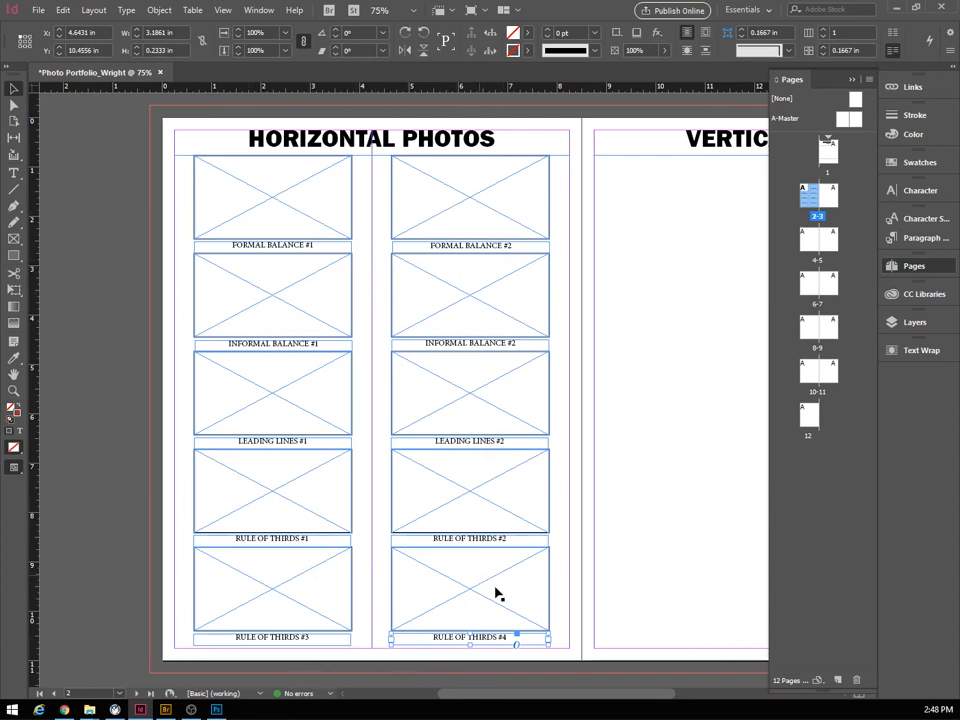
Draw a rectangle frame grid of four columns and three rows across the VERTICAL PHOTOS page, about 8 in wide by 9.64 in high.
drag(520, 700, 560, 710)
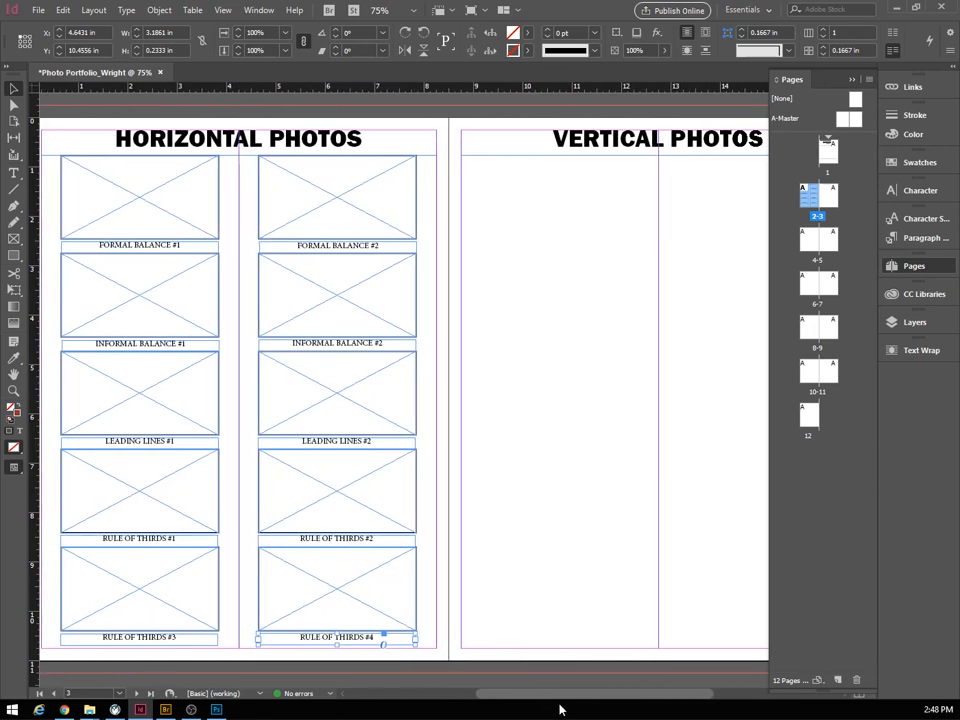
drag(560, 710, 561, 710)
drag(556, 706, 594, 718)
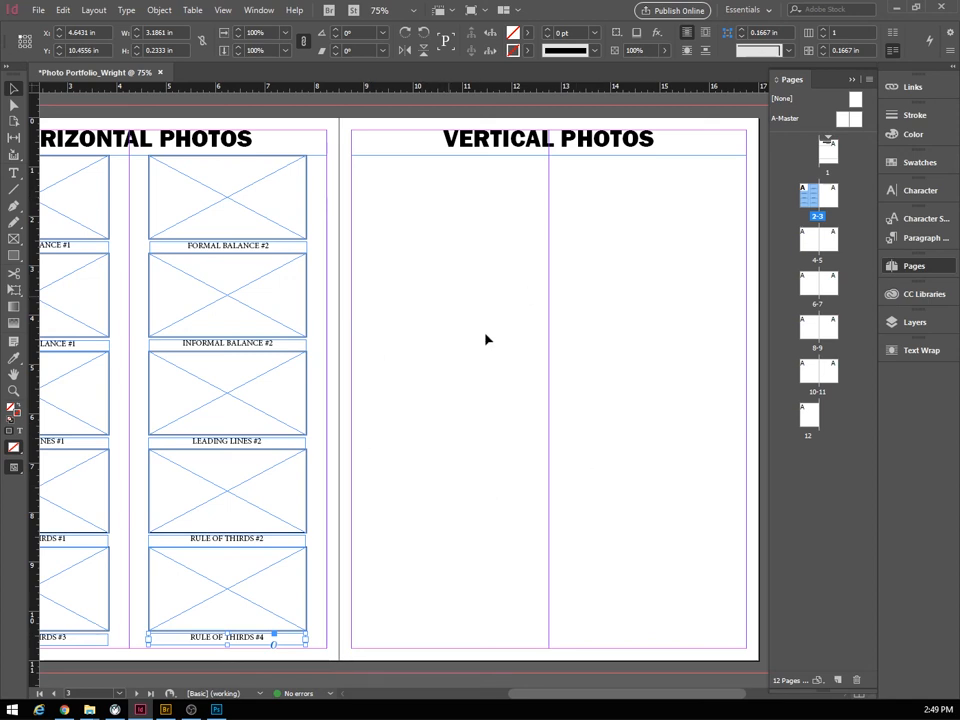
click(15, 241)
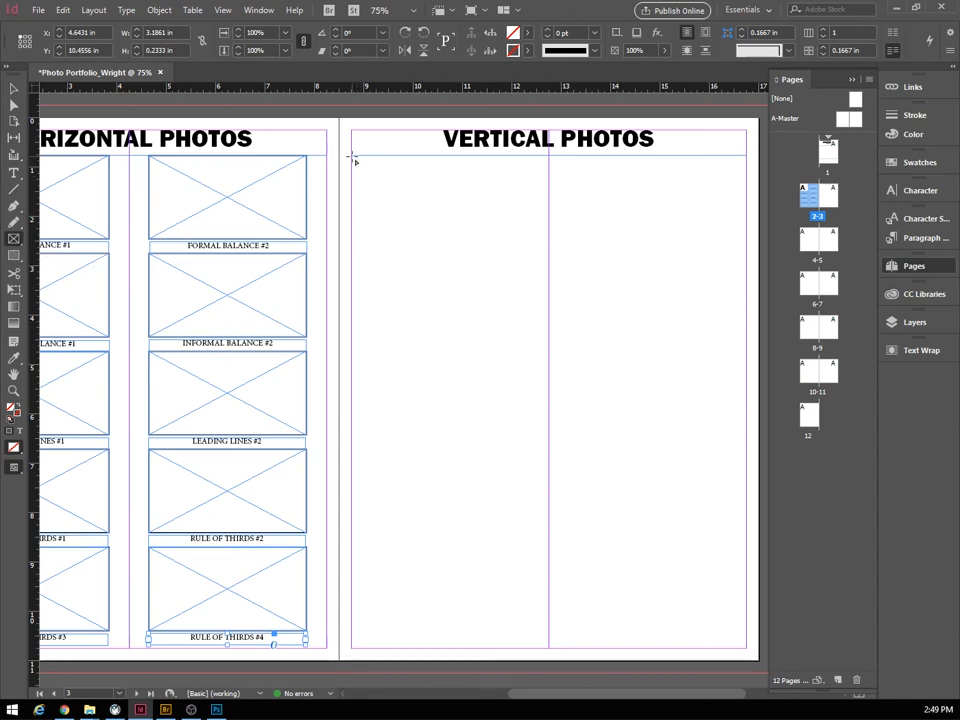
drag(353, 158, 745, 624)
key(Right)
key(Right)
key(Up)
key(Up)
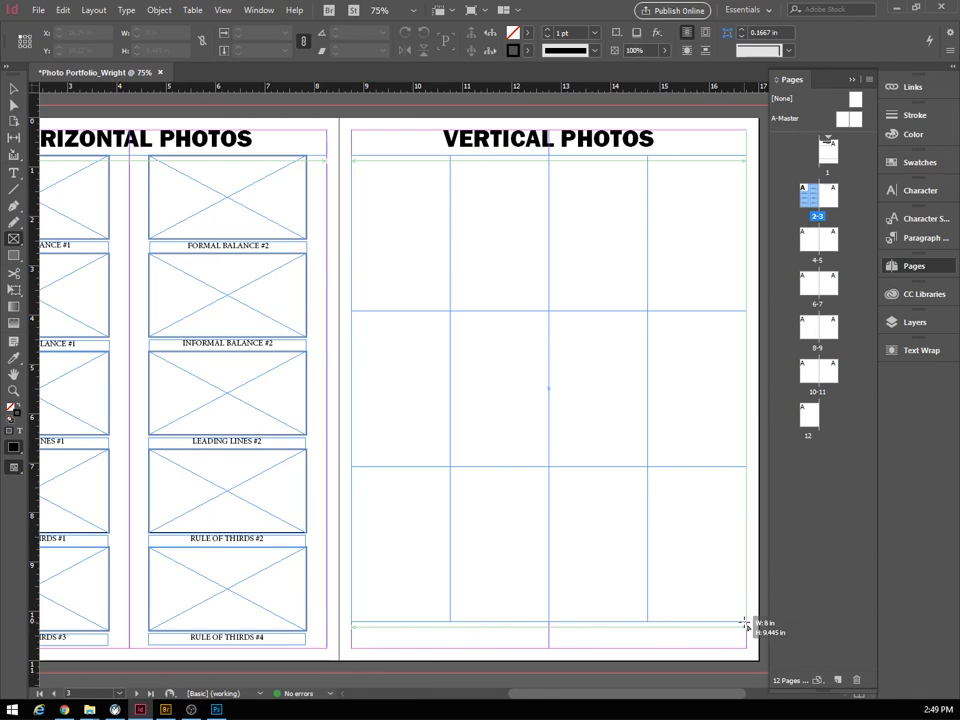
drag(745, 625, 749, 633)
key(Left)
key(Left)
key(Down)
key(Down)
key(Right)
key(Right)
key(Up)
key(Up)
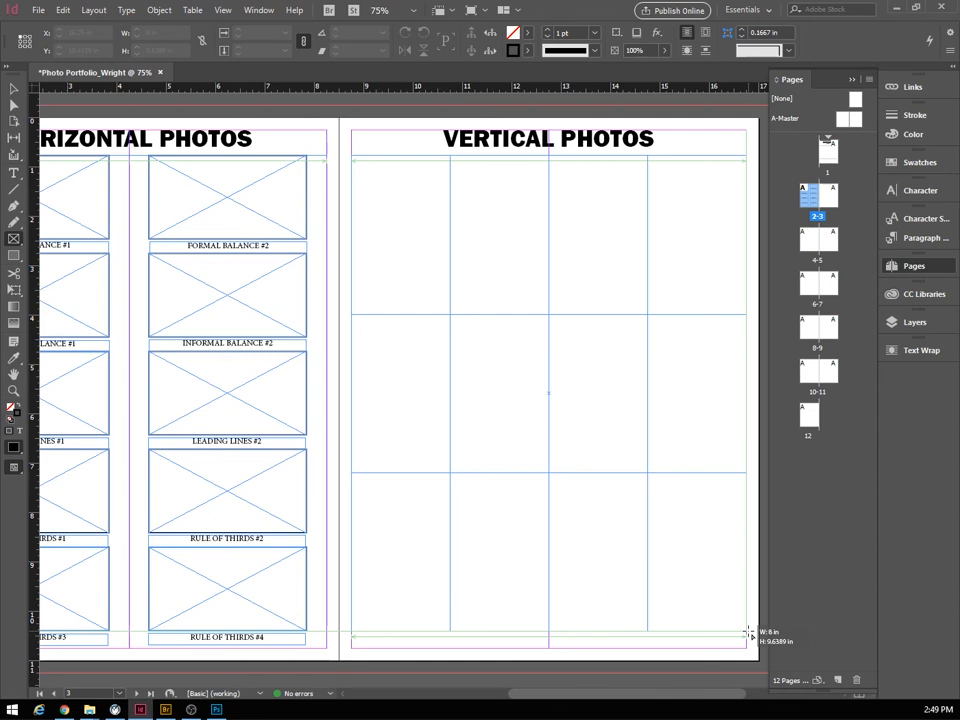
Adjust the grid's gutters to leave caption space between the rows and narrower gaps between the columns, and finish the twelve frames.
drag(749, 634, 748, 635)
key(ctrl+Up)
key(ctrl+Up)
key(ctrl+Up)
key(ctrl+Up)
key(ctrl+Up)
key(ctrl+Up)
key(ctrl+Up)
key(ctrl+Up)
key(ctrl+Up)
key(ctrl+Up)
key(ctrl+Up)
key(ctrl+Up)
key(ctrl+Up)
key(ctrl+Up)
key(ctrl+Up)
key(ctrl+Up)
key(ctrl+Right)
key(ctrl+Right)
key(ctrl+Right)
key(ctrl+Right)
key(ctrl+Right)
key(ctrl+Right)
key(ctrl+Right)
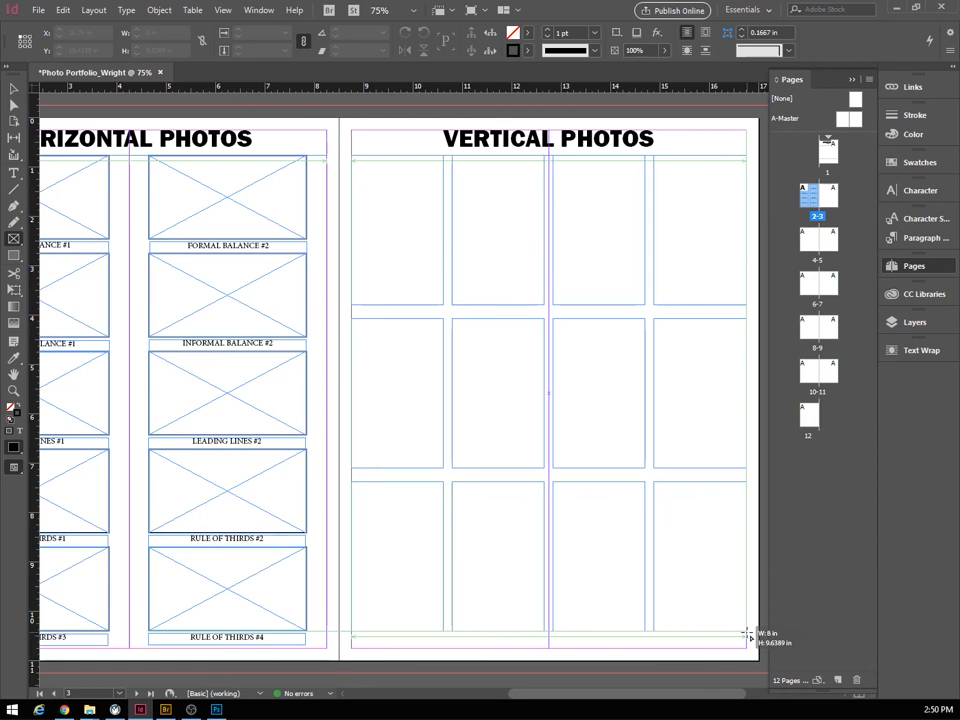
drag(748, 635, 749, 636)
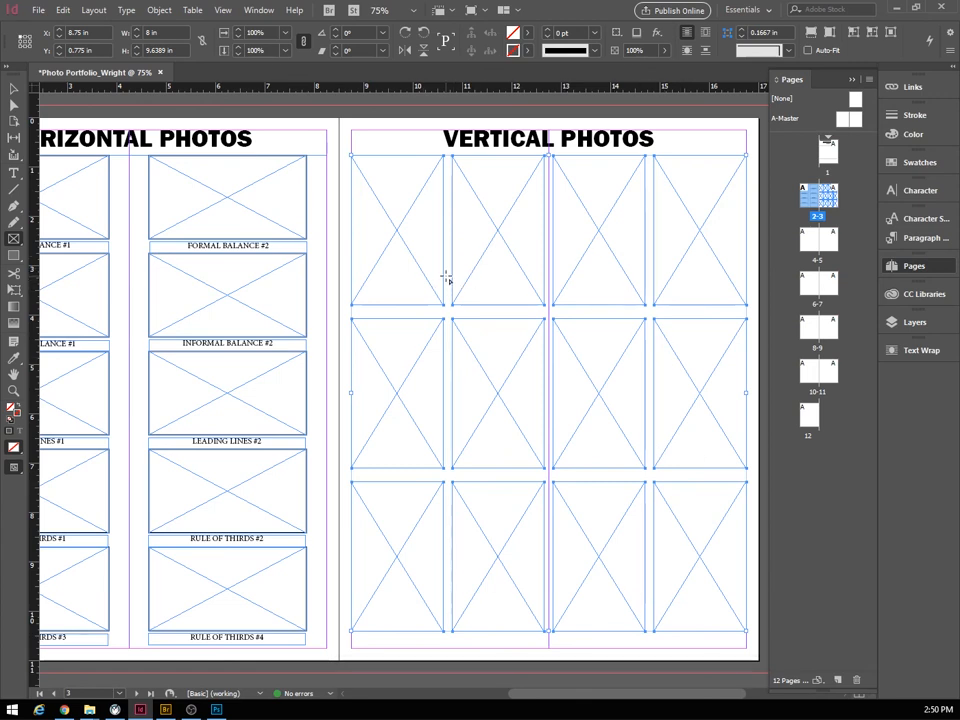
Give all twelve frames on the VERTICAL PHOTOS page a 2 pt stroke.
click(597, 37)
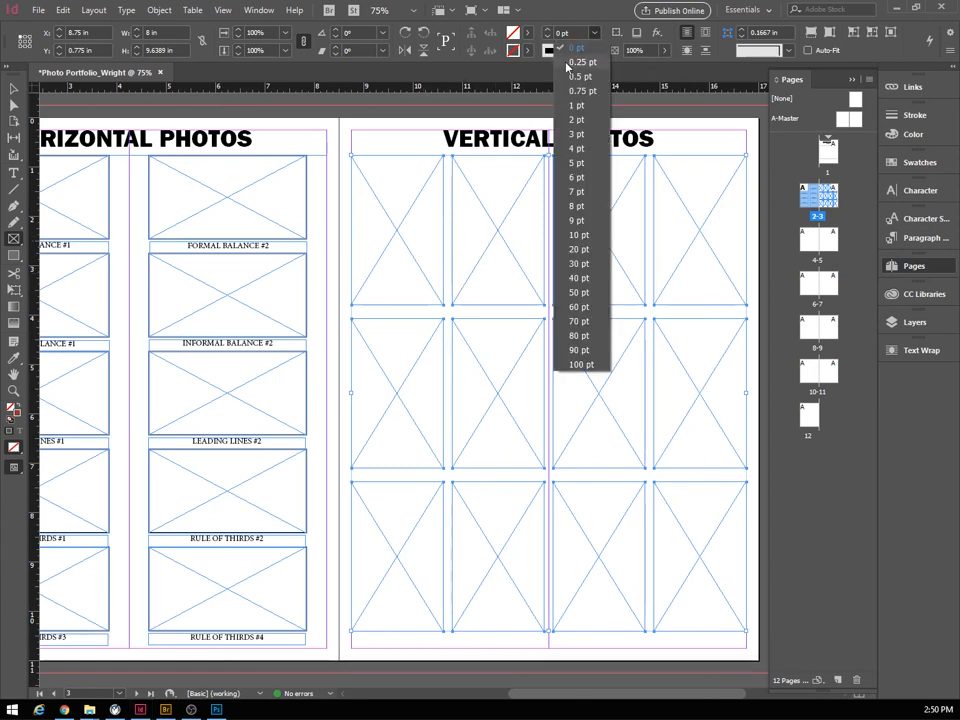
click(570, 120)
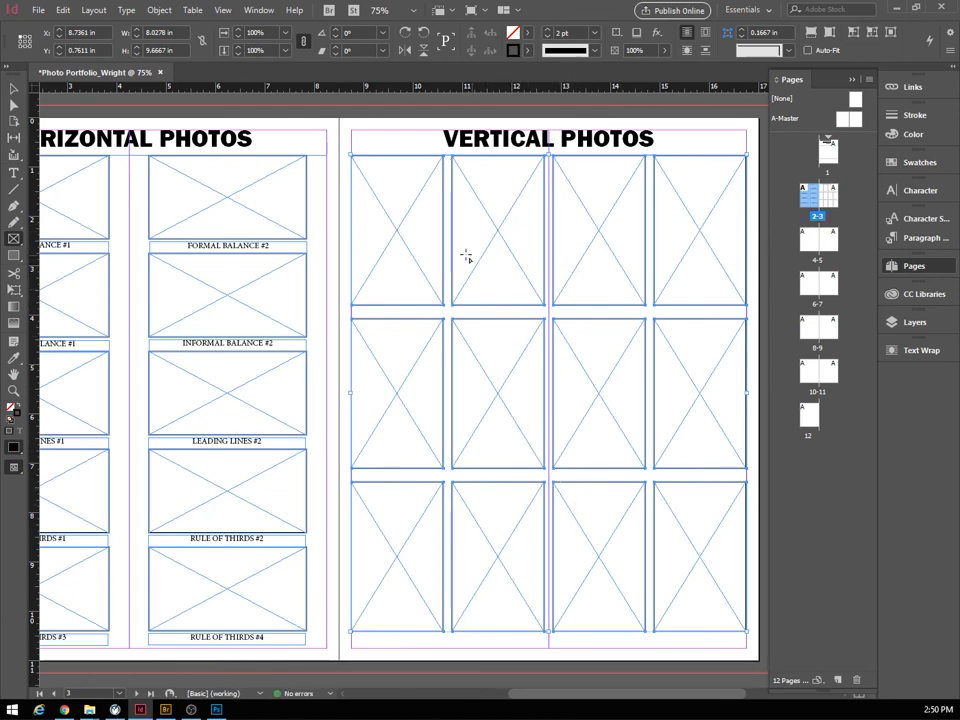
Delete the first and last frames of the third row on the VERTICAL PHOTOS page.
click(12, 89)
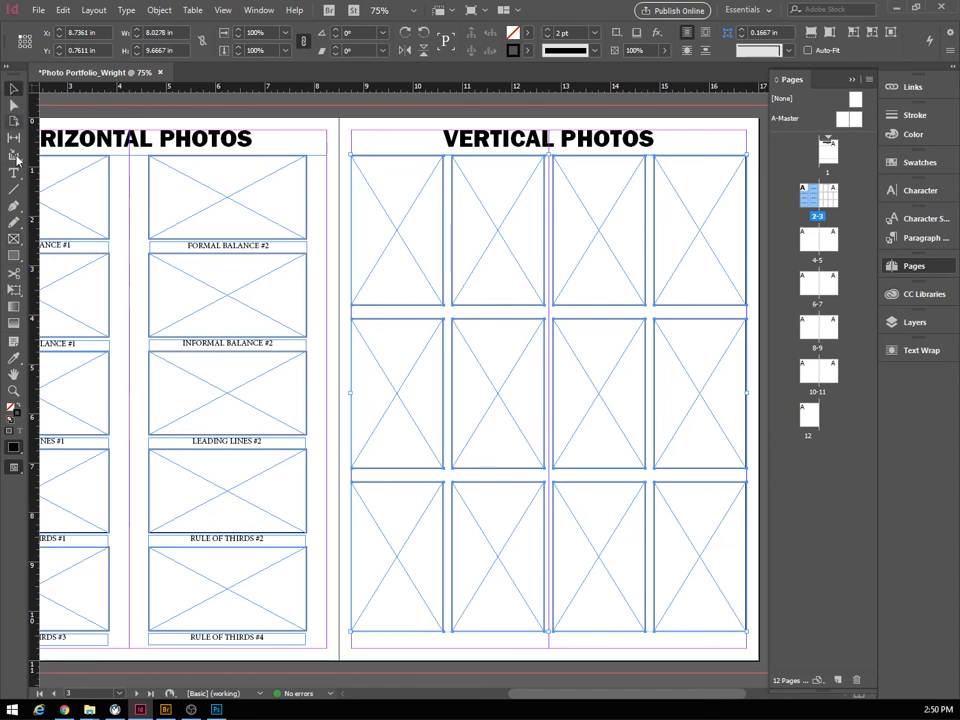
click(389, 552)
key(Delete)
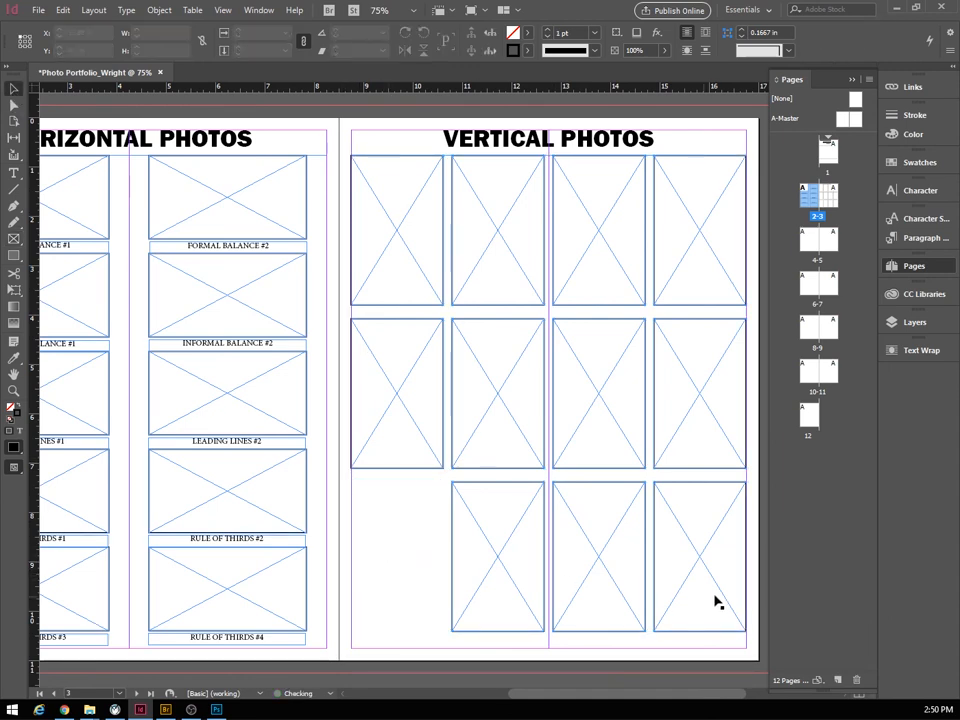
click(701, 584)
key(Delete)
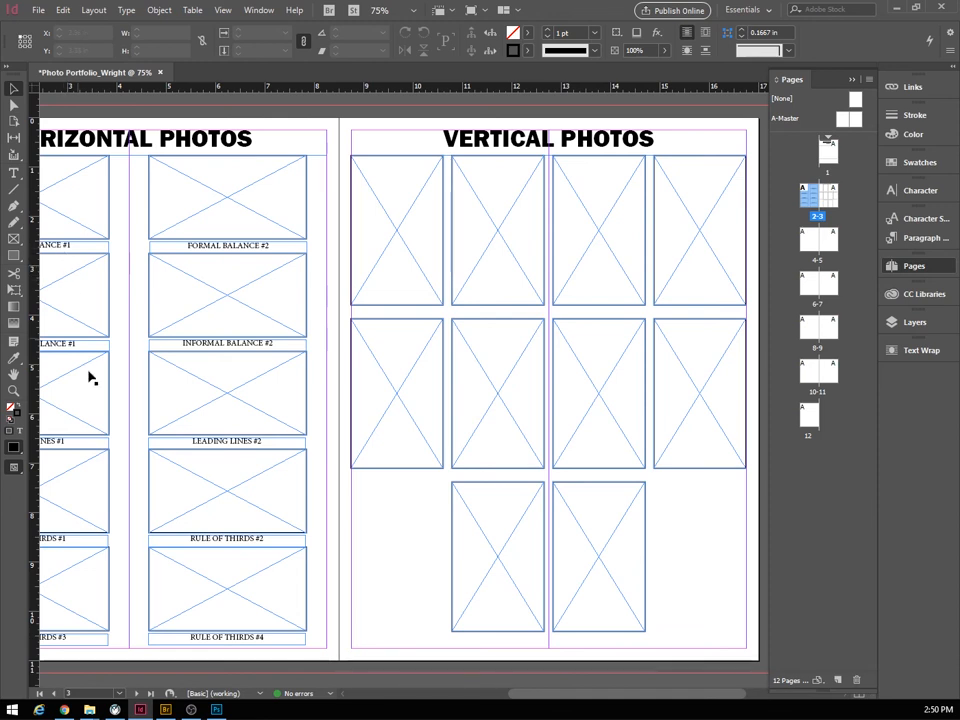
Copy the FORMAL BALANCE #1 and #2 captions under the first two frames of the VERTICAL PHOTOS page's first row.
drag(549, 697, 544, 700)
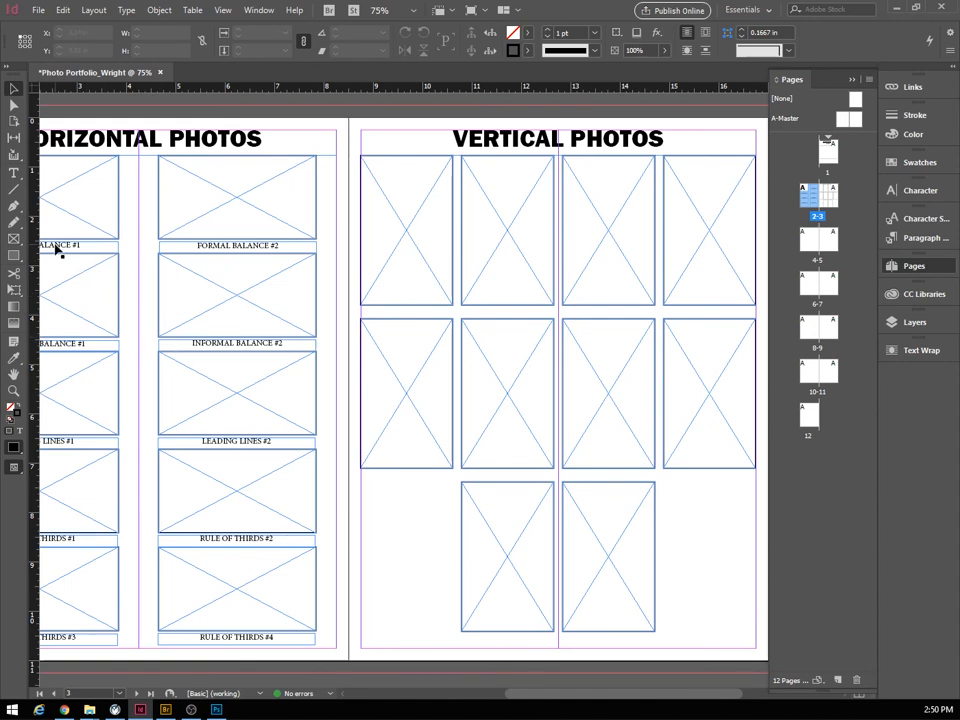
drag(56, 249, 424, 320)
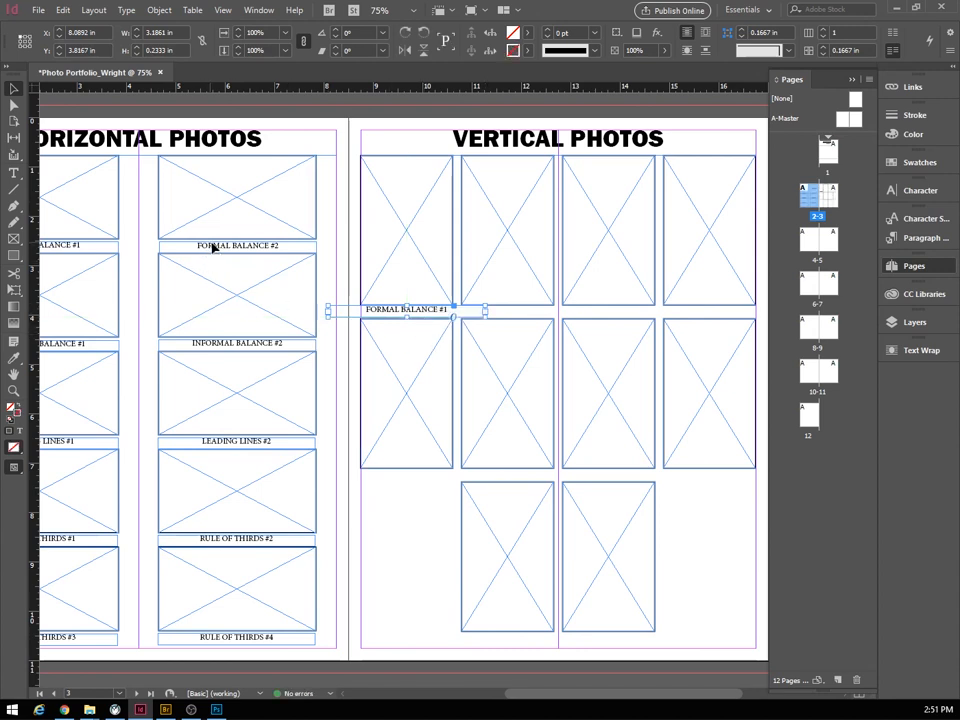
drag(213, 248, 470, 322)
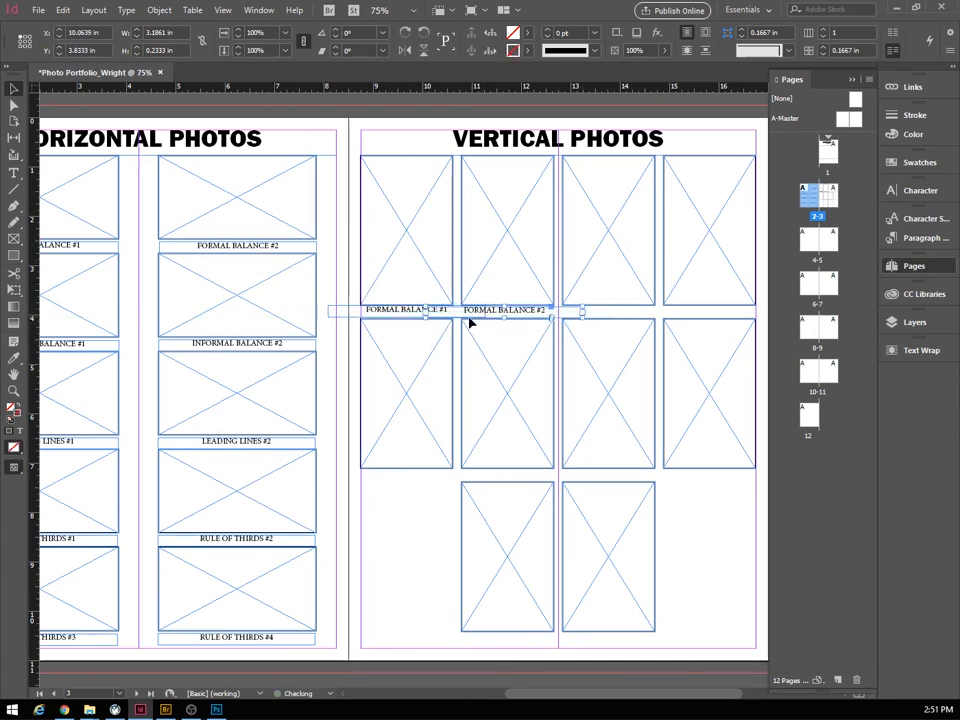
Copy the INFORMAL BALANCE #1 and #2 captions under the third and fourth frames of the VERTICAL PHOTOS page's first row.
drag(72, 345, 641, 315)
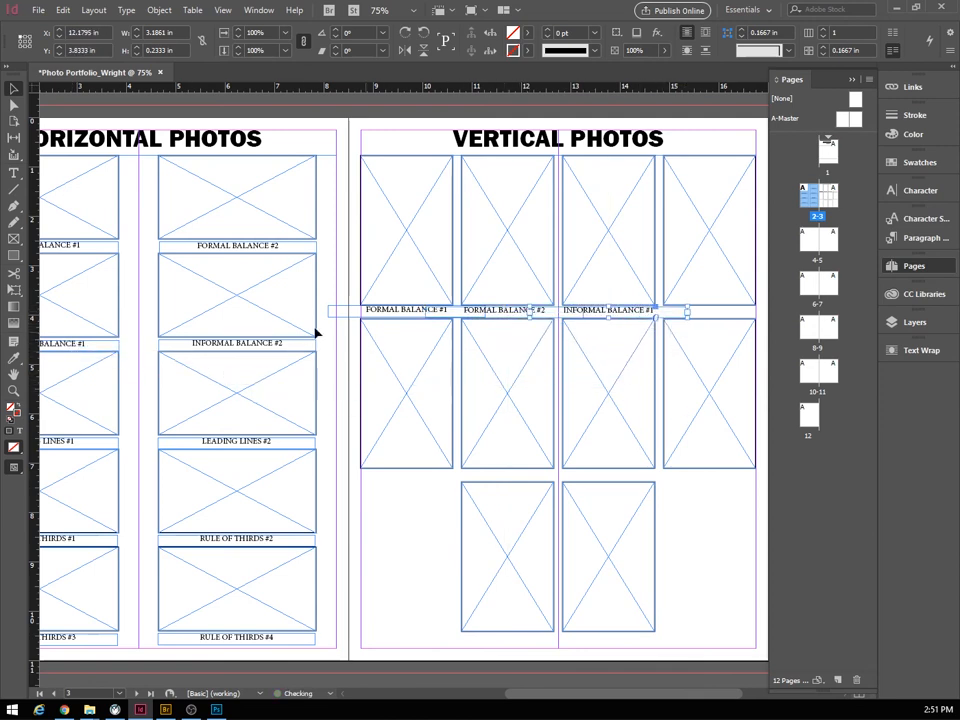
drag(215, 350, 704, 313)
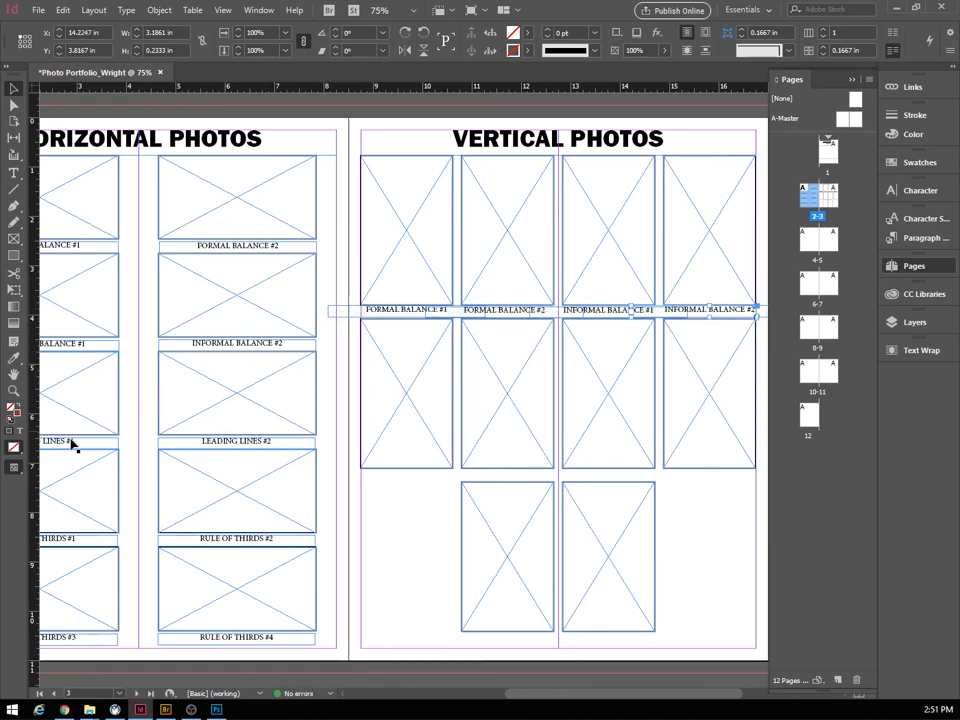
Copy the LEADING LINES #1 and #2 and RULE OF THIRDS #1 and #2 captions under the VERTICAL PHOTOS page's second row, centring each under its frame.
drag(58, 445, 479, 472)
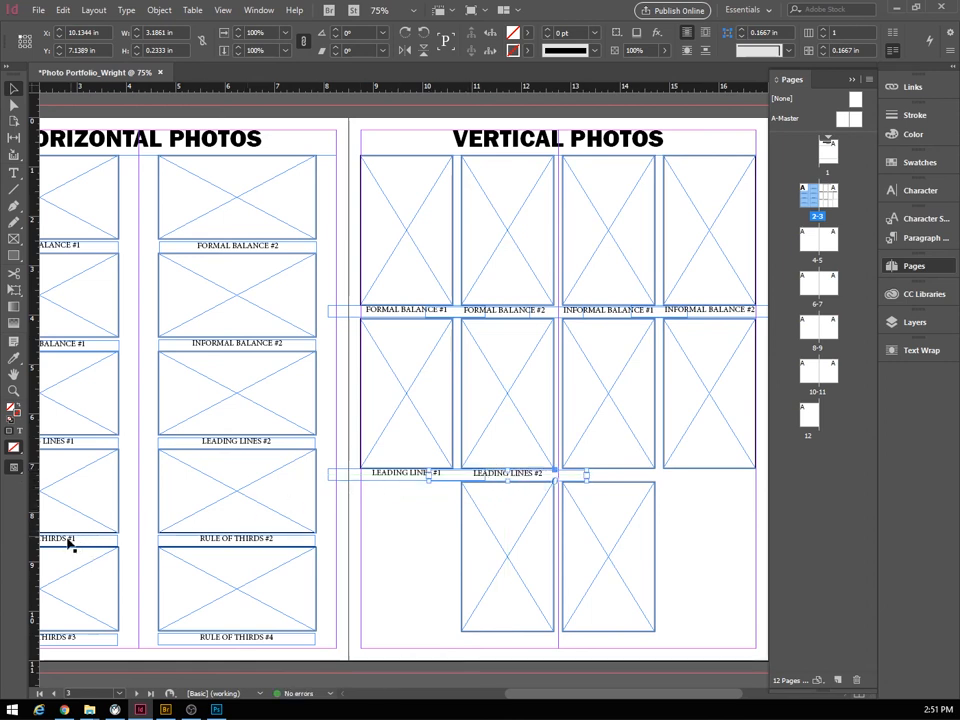
drag(60, 545, 628, 476)
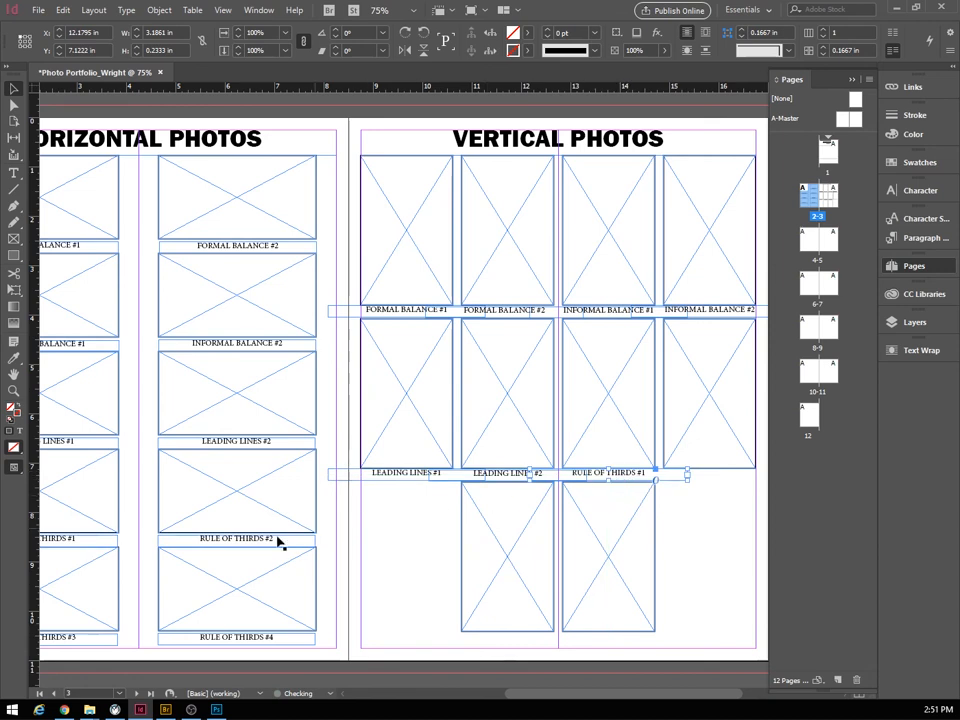
drag(181, 544, 692, 476)
key(Left)
key(Left)
key(Left)
key(Left)
key(Left)
key(Left)
key(Left)
key(Left)
key(Left)
key(Left)
key(Left)
key(Left)
key(Left)
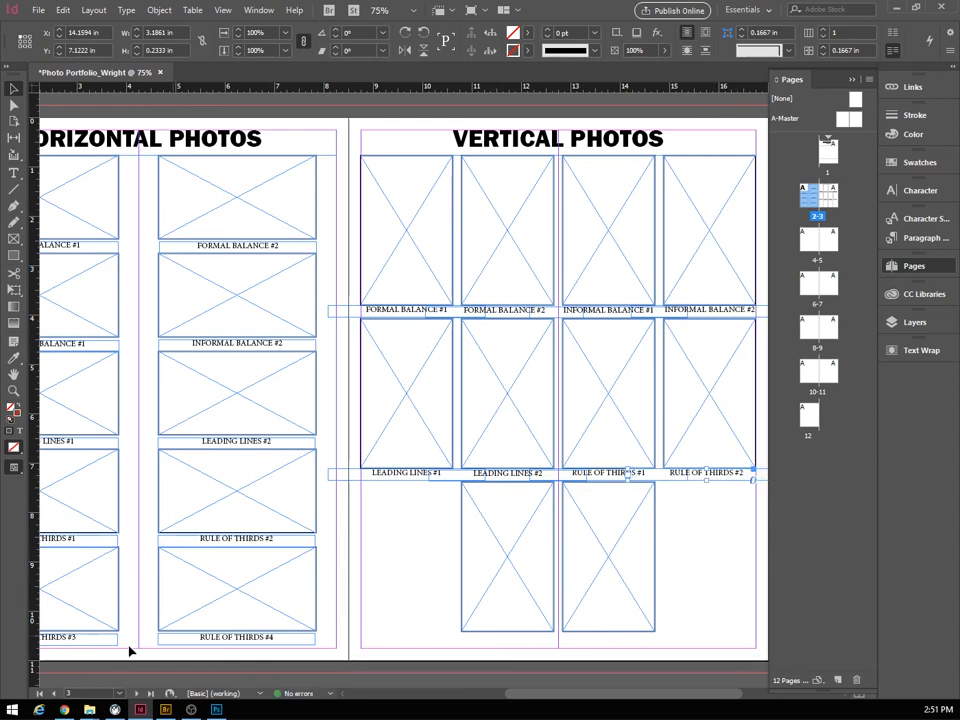
Copy the RULE OF THIRDS #3 and #4 captions under the two frames of the VERTICAL PHOTOS page's third row and shift #4 towards its frame's centre.
drag(58, 639, 524, 638)
drag(194, 638, 580, 640)
key(Left)
key(Left)
key(Left)
key(Left)
key(Left)
key(Left)
key(Left)
key(Left)
key(Left)
key(Left)
key(Left)
key(Left)
key(Left)
key(Left)
key(Left)
key(Left)
key(Left)
key(Left)
key(Left)
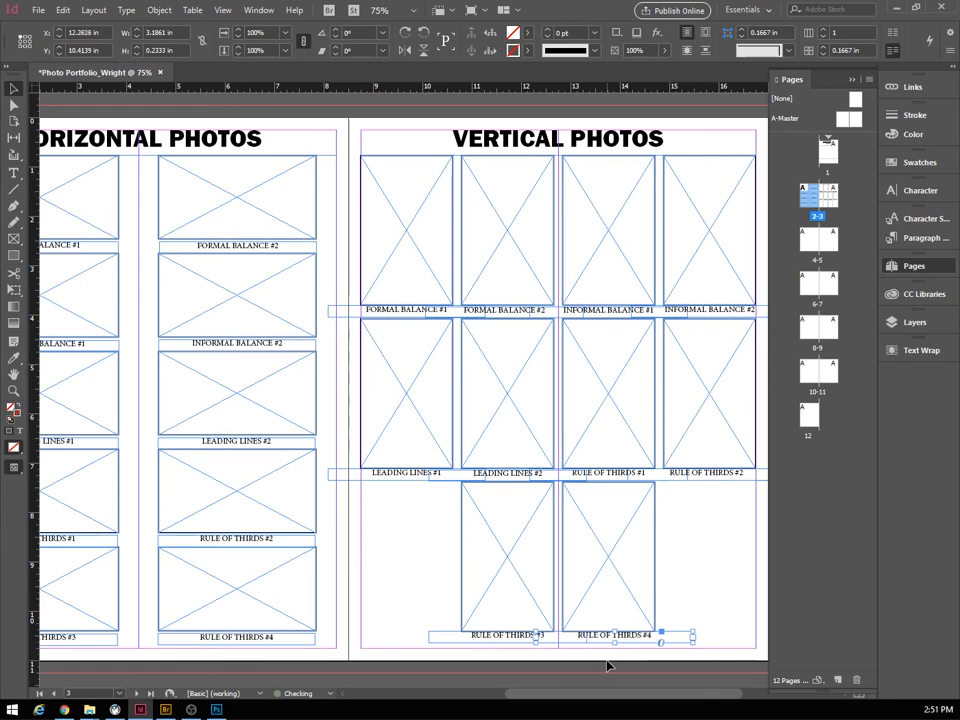
Lower the two third-row captions on the VERTICAL PHOTOS page to a Y position of 10.4694 in, slightly clear of their frames.
key(Down)
key(Down)
key(Down)
key(Down)
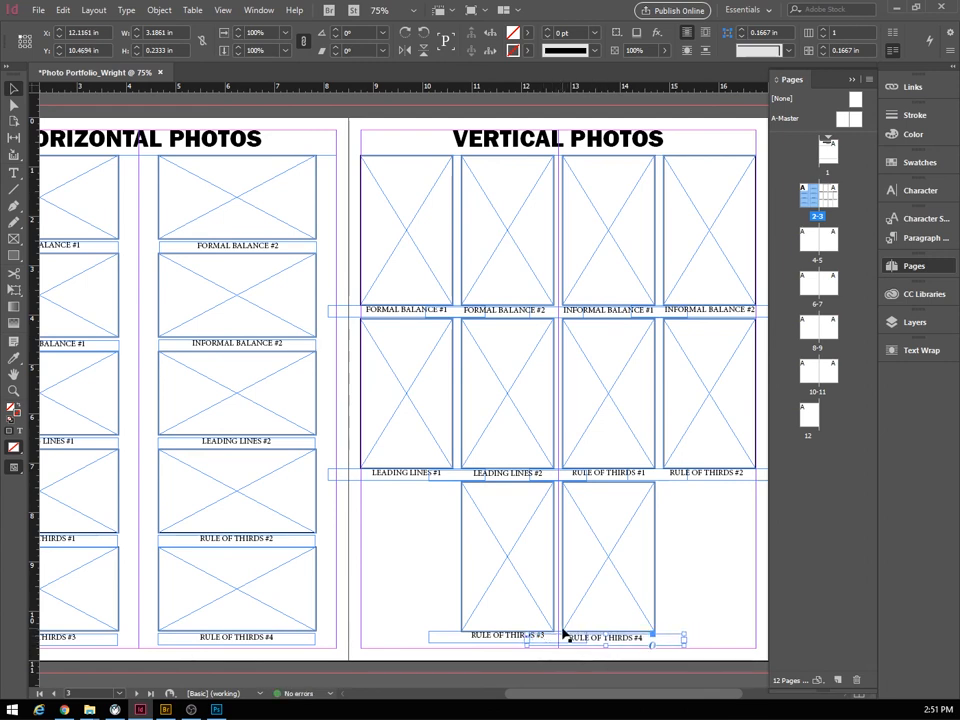
drag(508, 636, 508, 640)
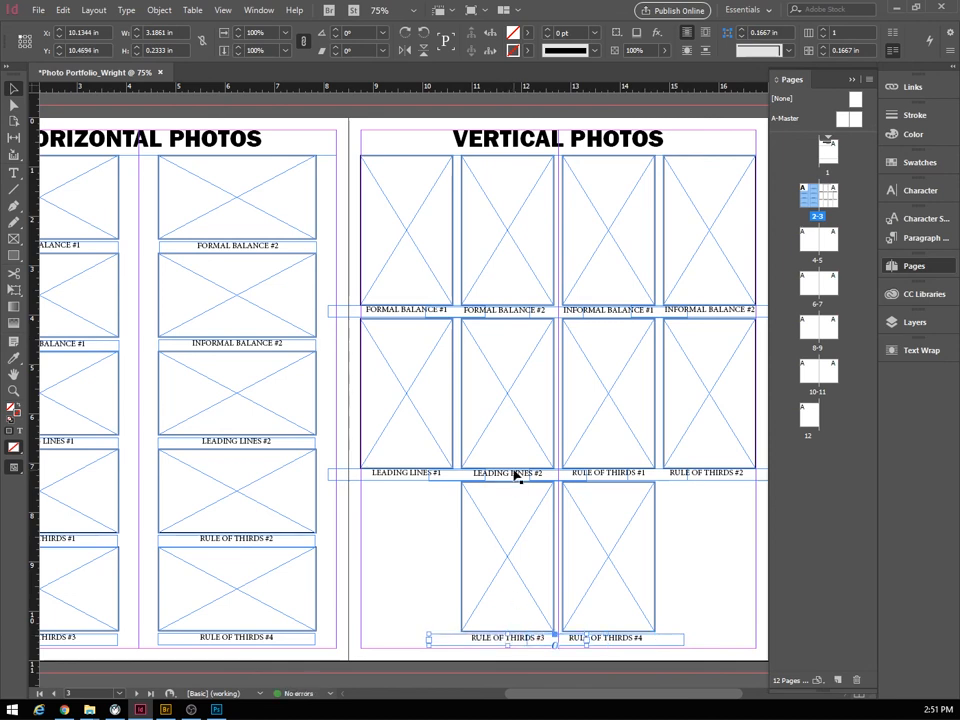
Select all four first-row captions on the VERTICAL PHOTOS page and nudge them down together to a Y position of 3.8722 in.
click(377, 314)
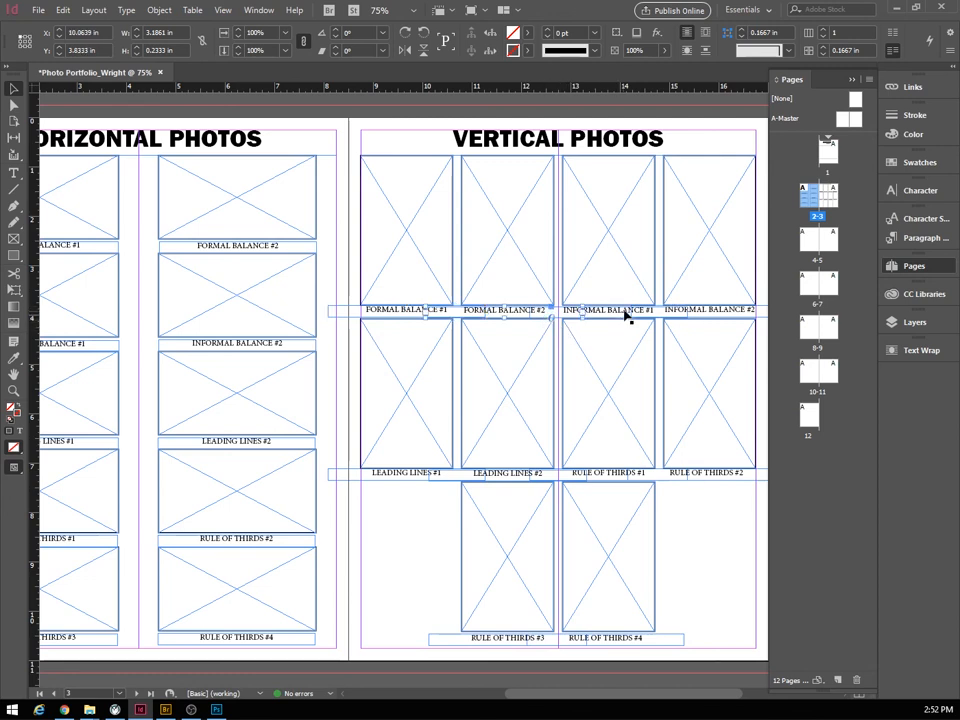
click(725, 316)
click(726, 315)
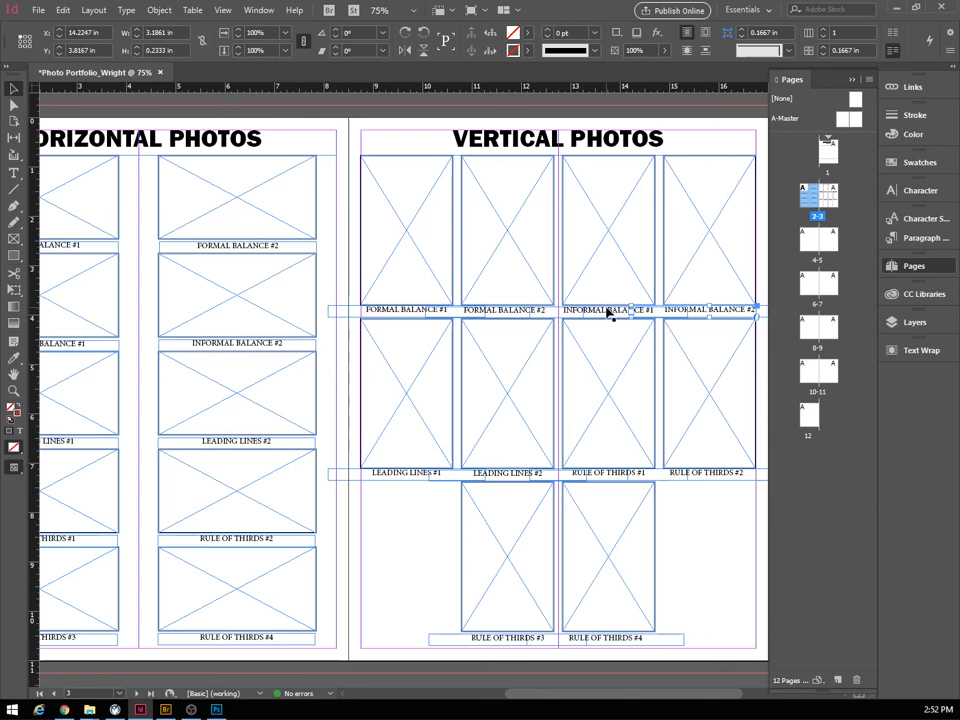
shift+click(507, 314)
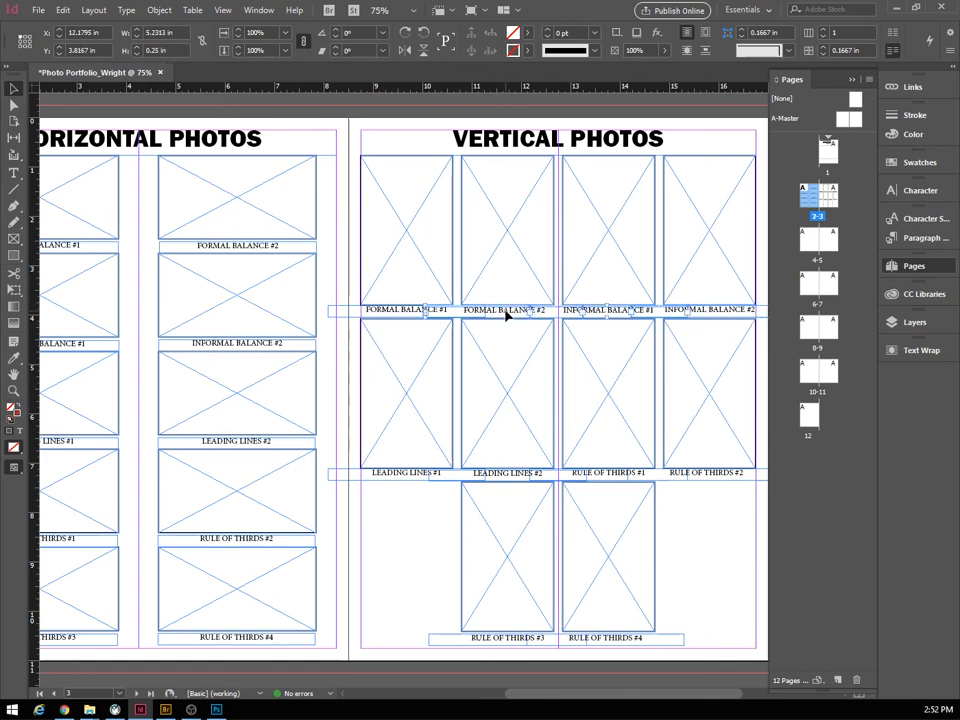
shift+click(401, 316)
key(Down)
key(Down)
key(Down)
key(Down)
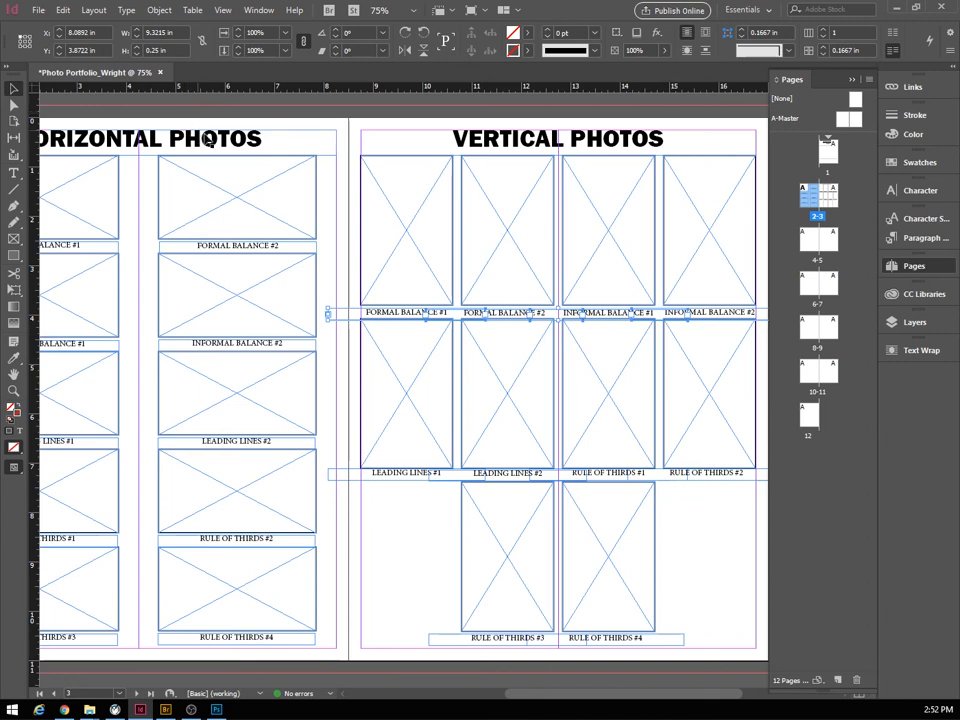
Select all four second-row captions on the VERTICAL PHOTOS page and nudge them down together to a Y position of 7.1778 in.
click(705, 549)
click(700, 478)
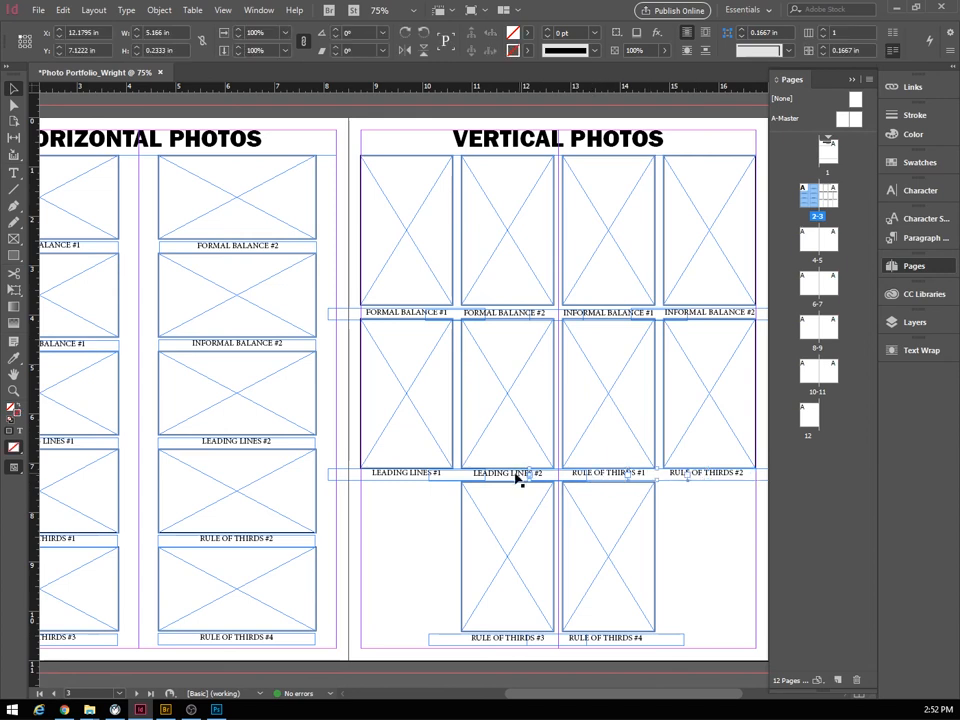
shift+click(401, 479)
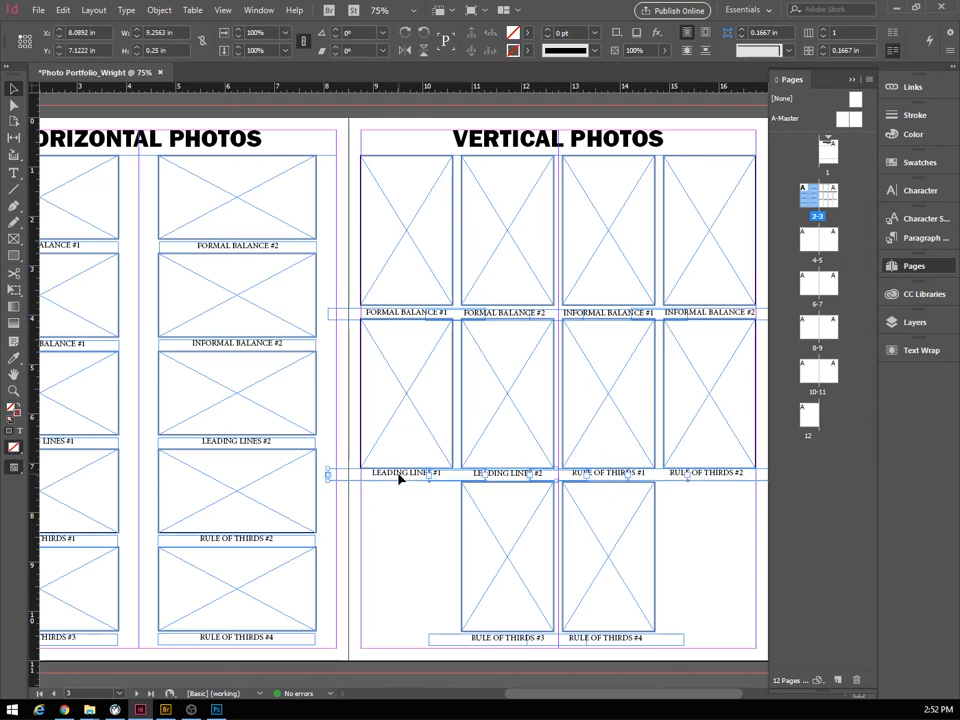
key(Down)
key(Down)
key(Down)
key(Down)
key(Down)
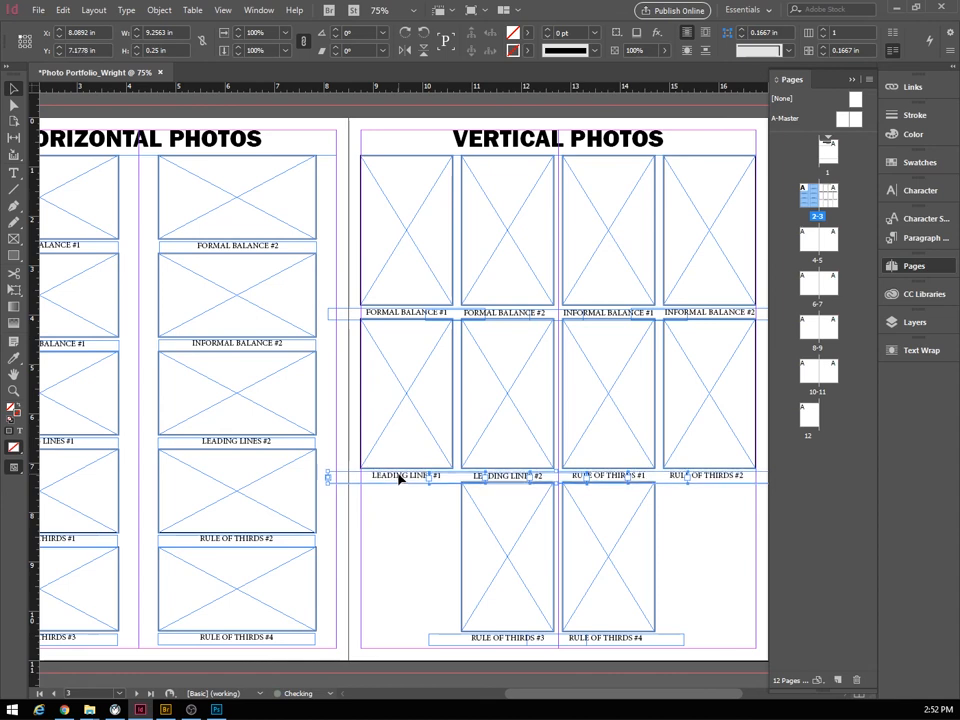
click(398, 538)
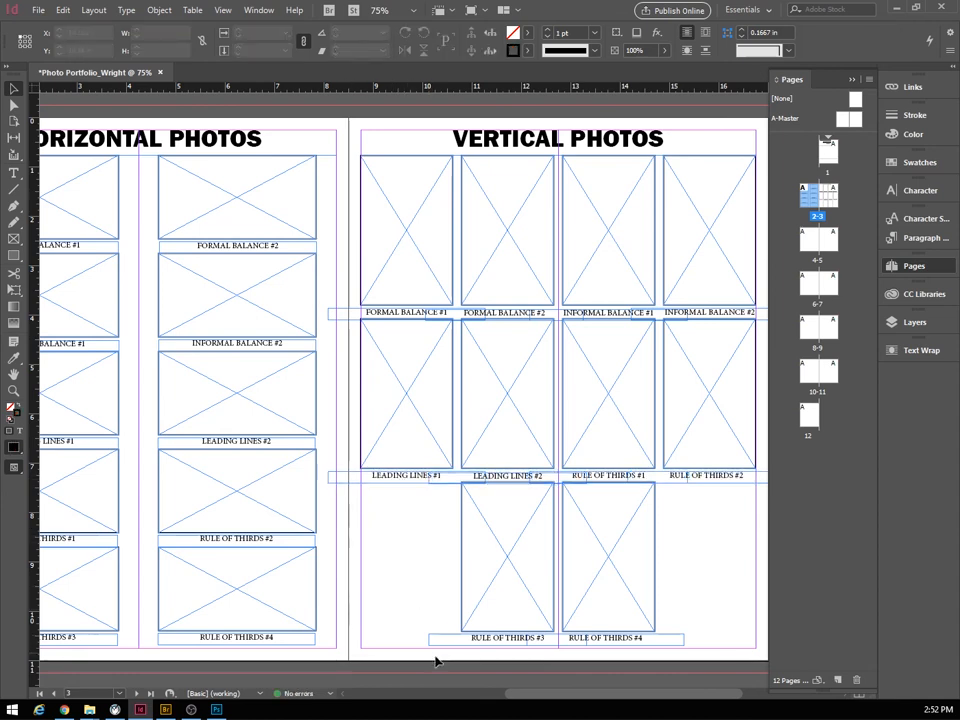
Start saving the document as a new file and choose the Comtech > Photography folder on the F: drive.
drag(536, 694, 534, 694)
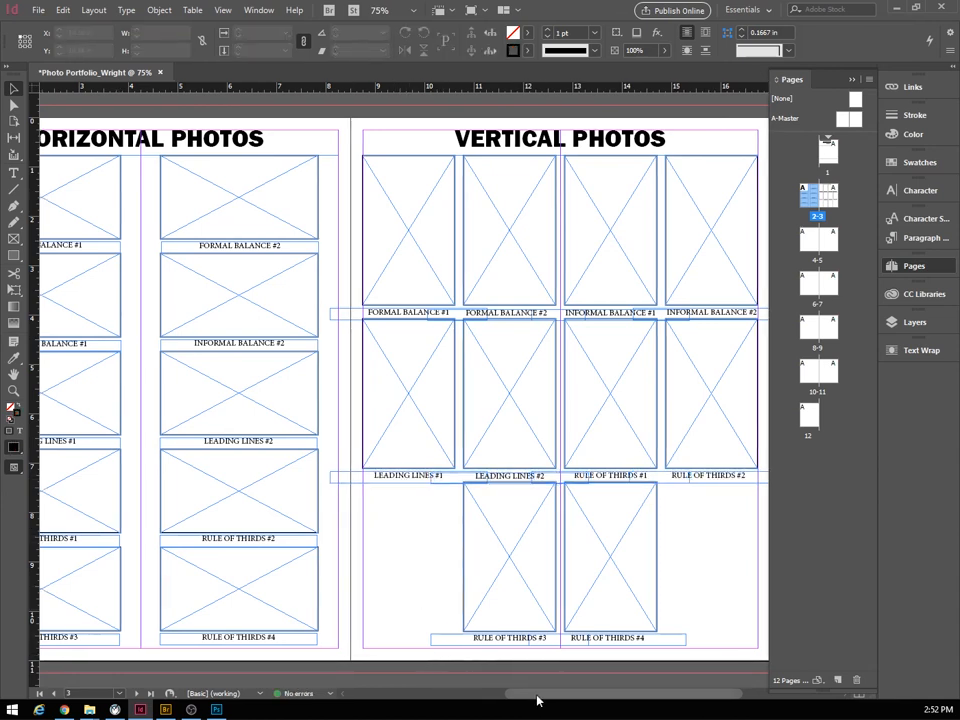
click(37, 12)
click(50, 102)
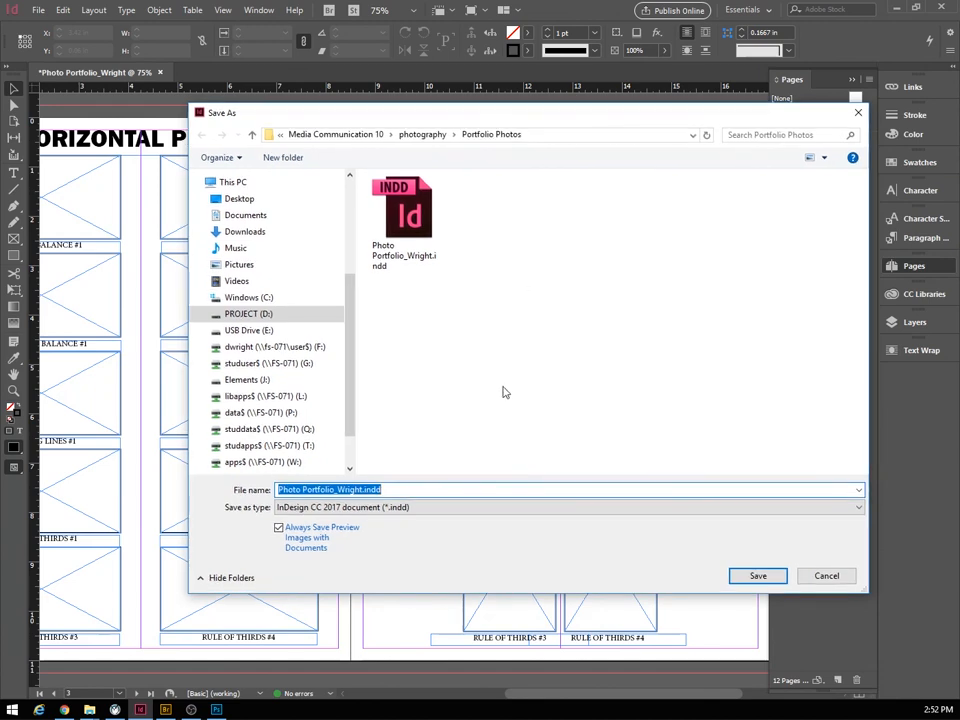
click(366, 490)
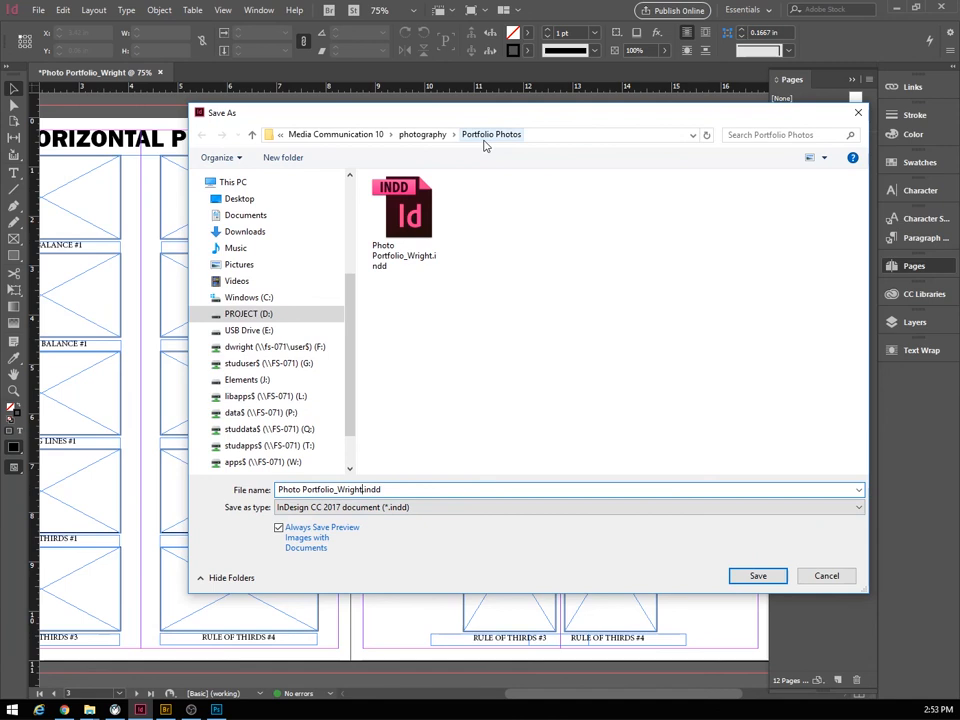
click(307, 347)
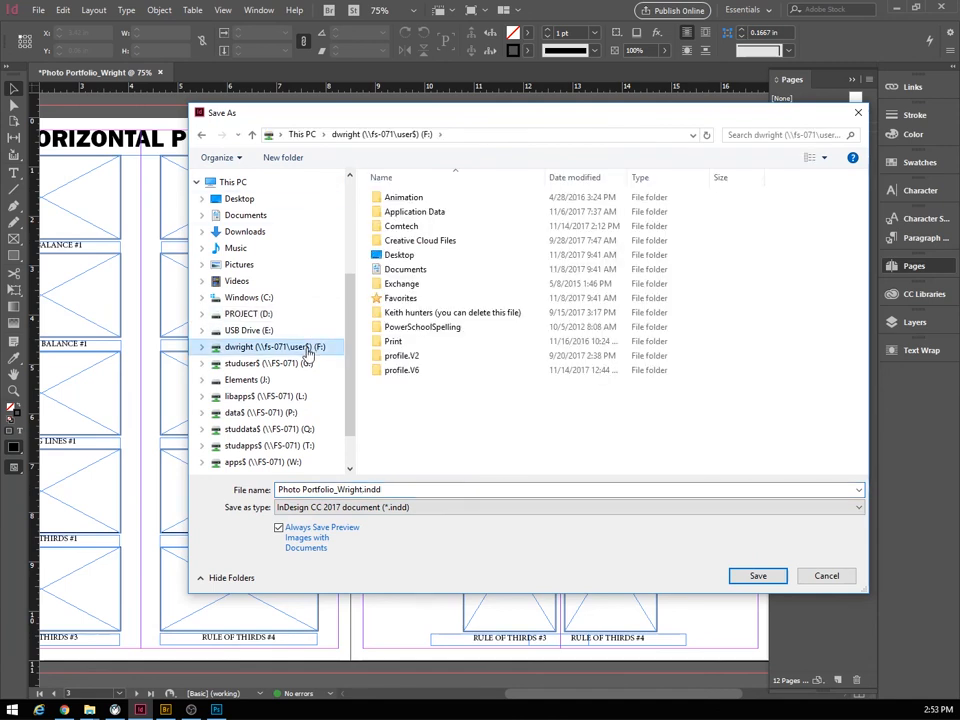
double_click(404, 226)
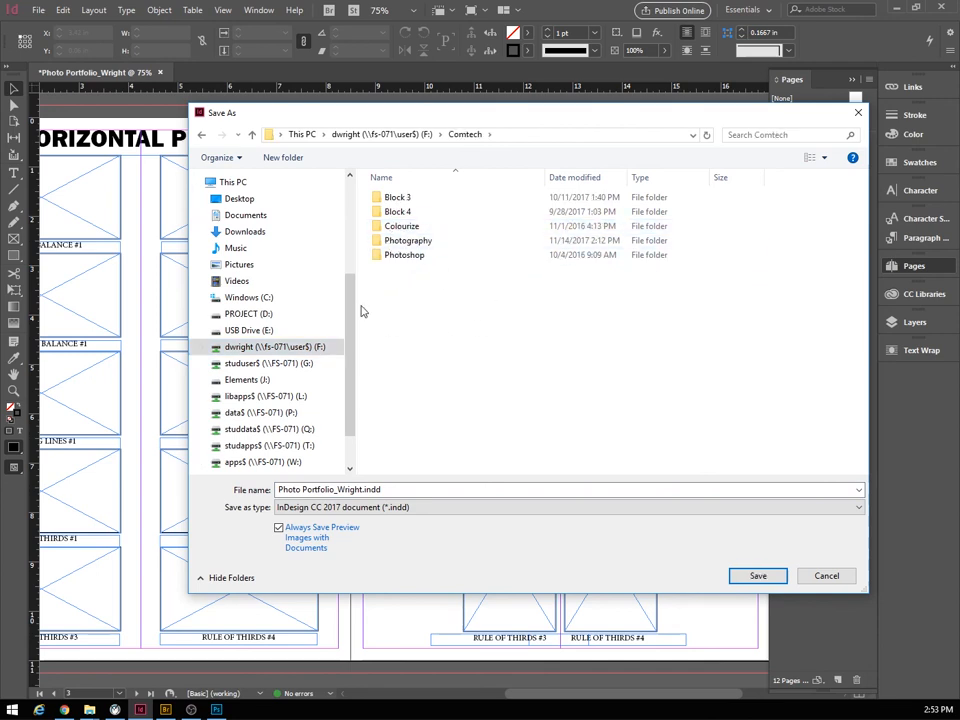
double_click(390, 212)
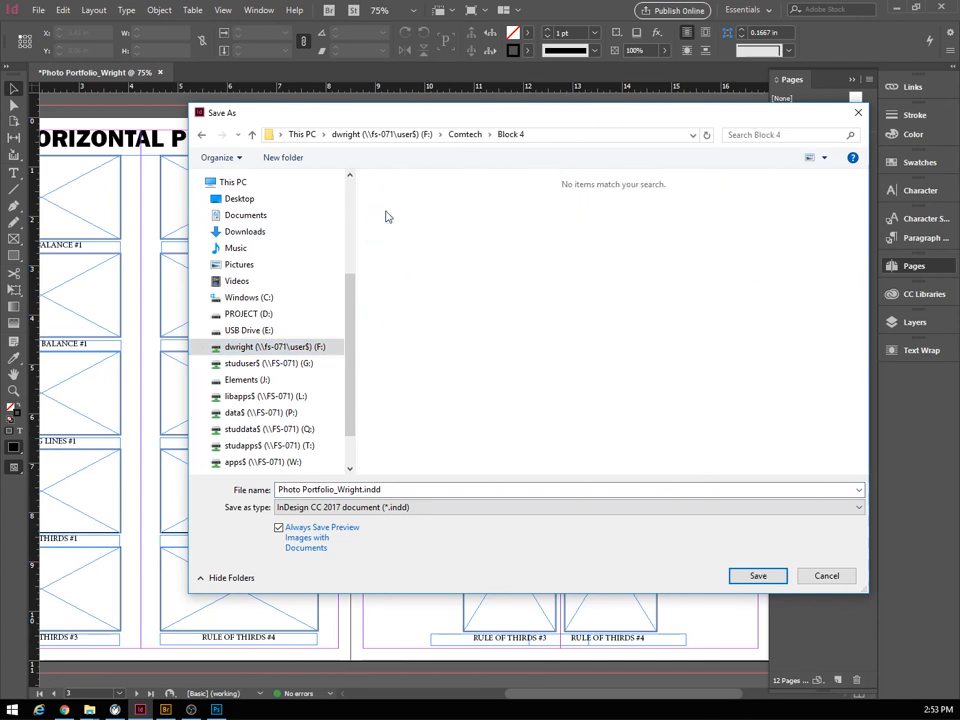
click(462, 136)
double_click(390, 241)
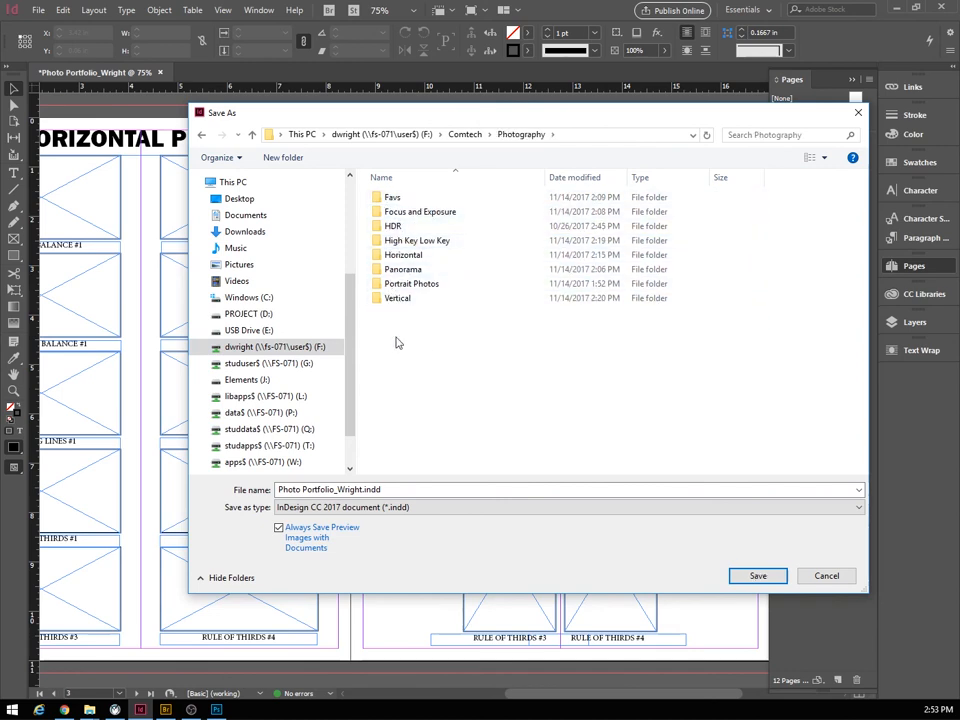
Append "Block 4" to the end of the file name, before the .indd extension, and save the document.
click(363, 489)
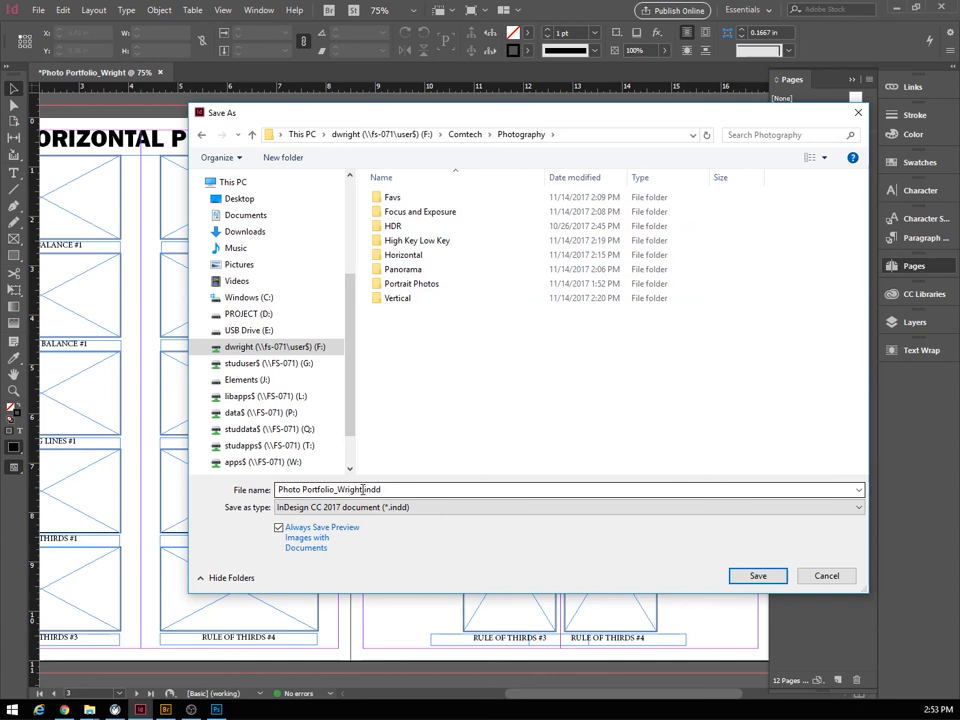
click(363, 489)
click(363, 490)
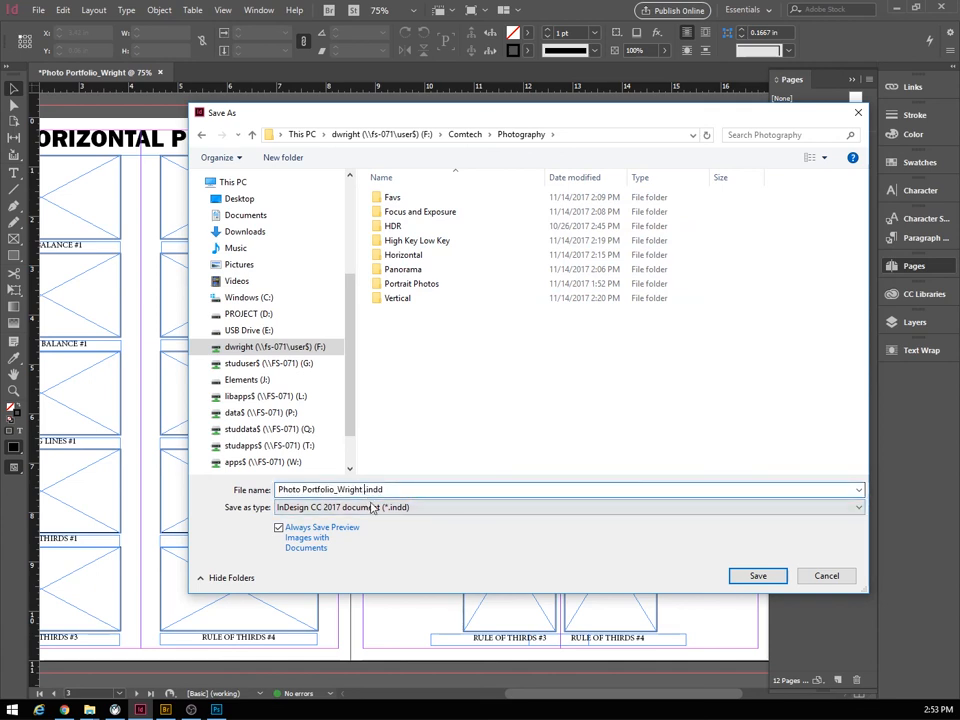
text(bLOCK)
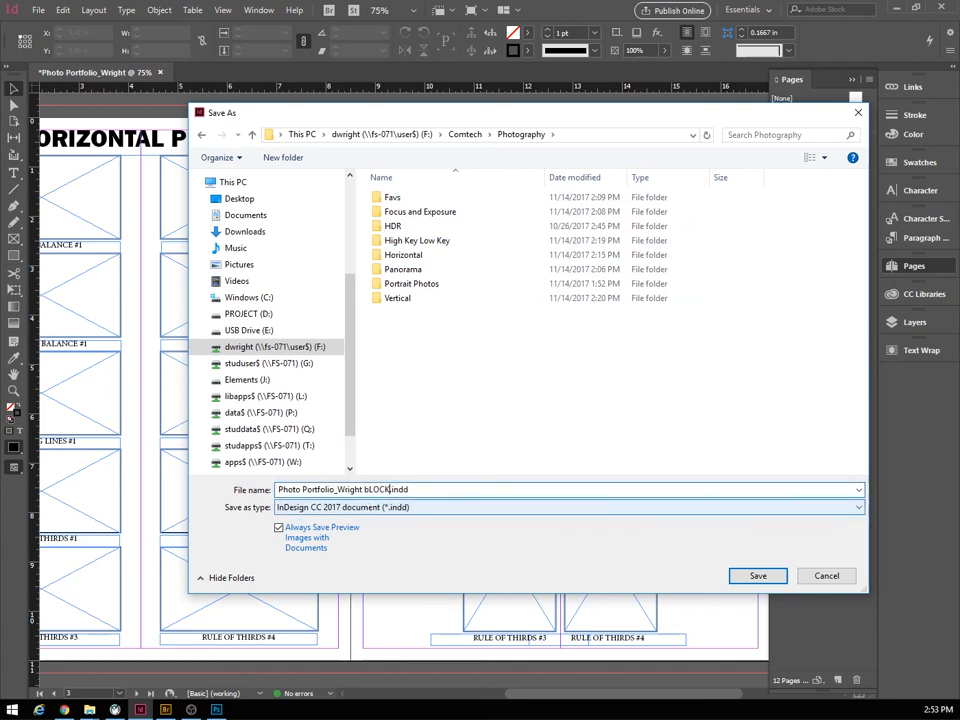
key(BackSpace)
key(BackSpace)
key(BackSpace)
key(BackSpace)
key(BackSpace)
text(Block 4)
key(Return)
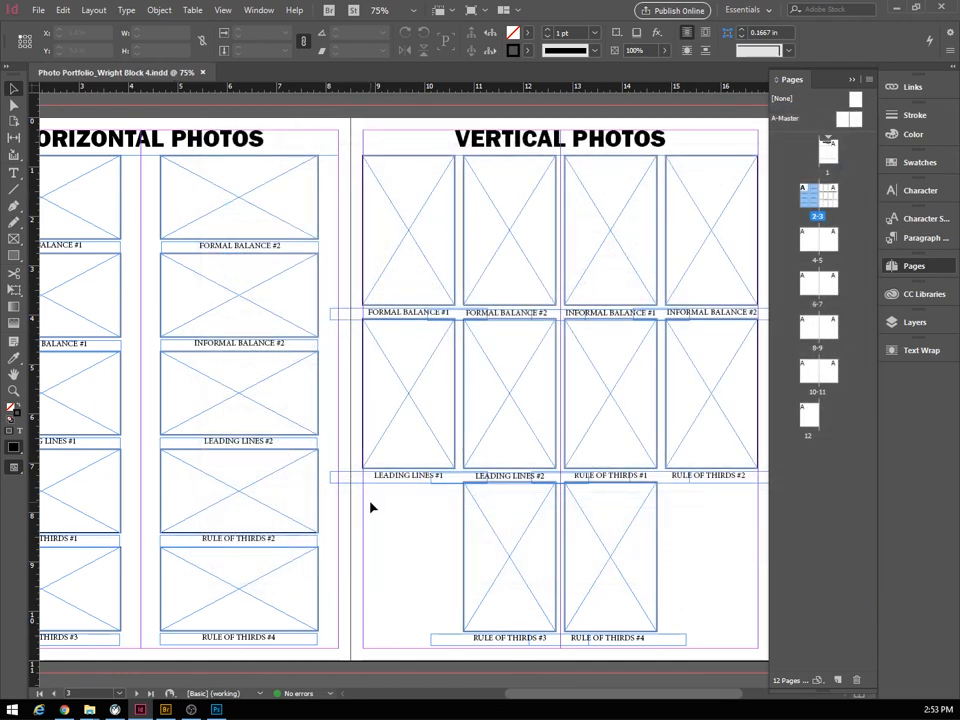
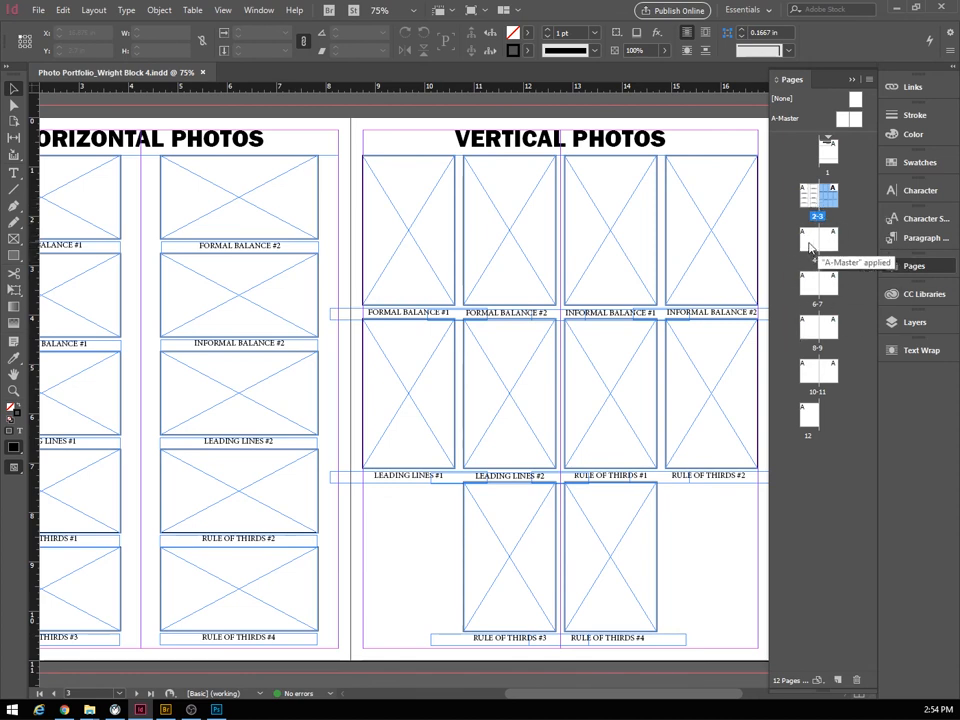
Copy the HORIZONTAL PHOTOS title frame from page 2 to the top margin of page 4, at X 0.25 in and Y 0.25 in.
double_click(810, 240)
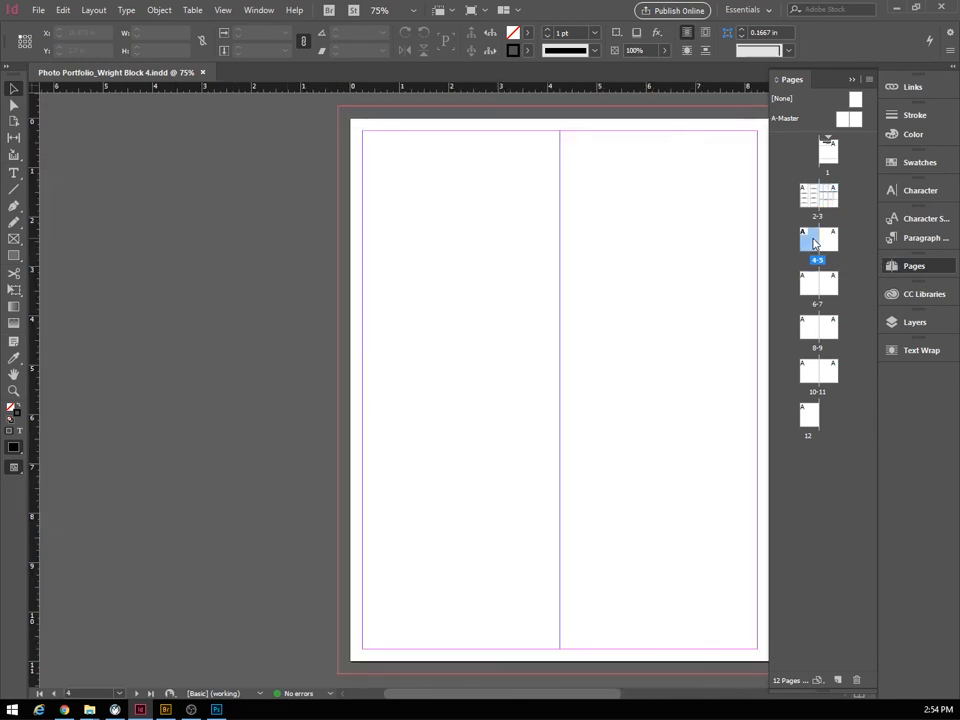
drag(536, 697, 615, 711)
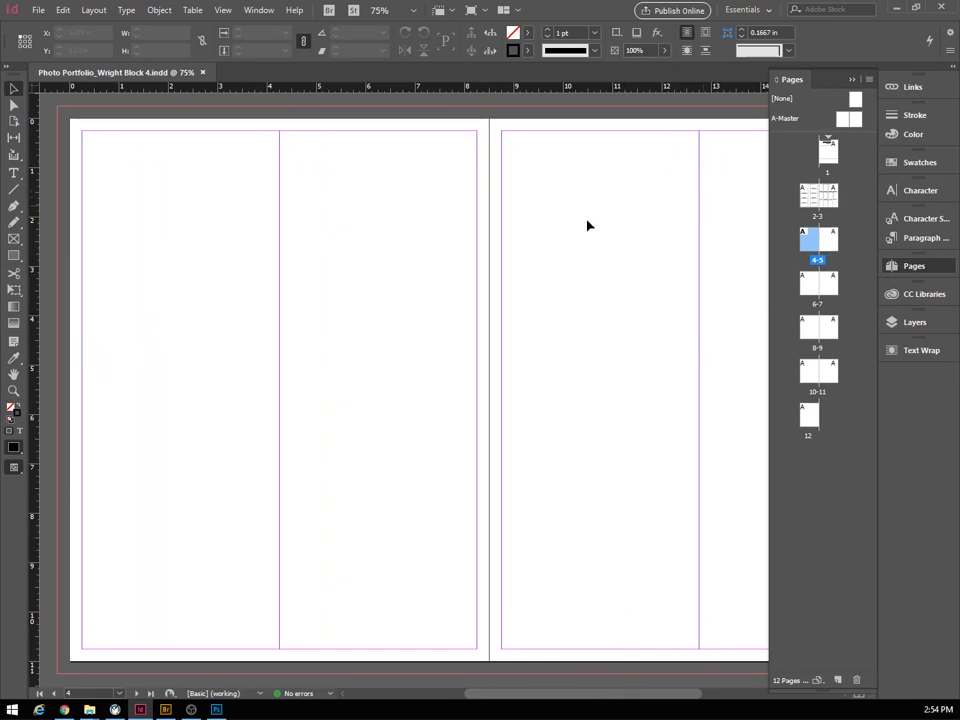
double_click(811, 199)
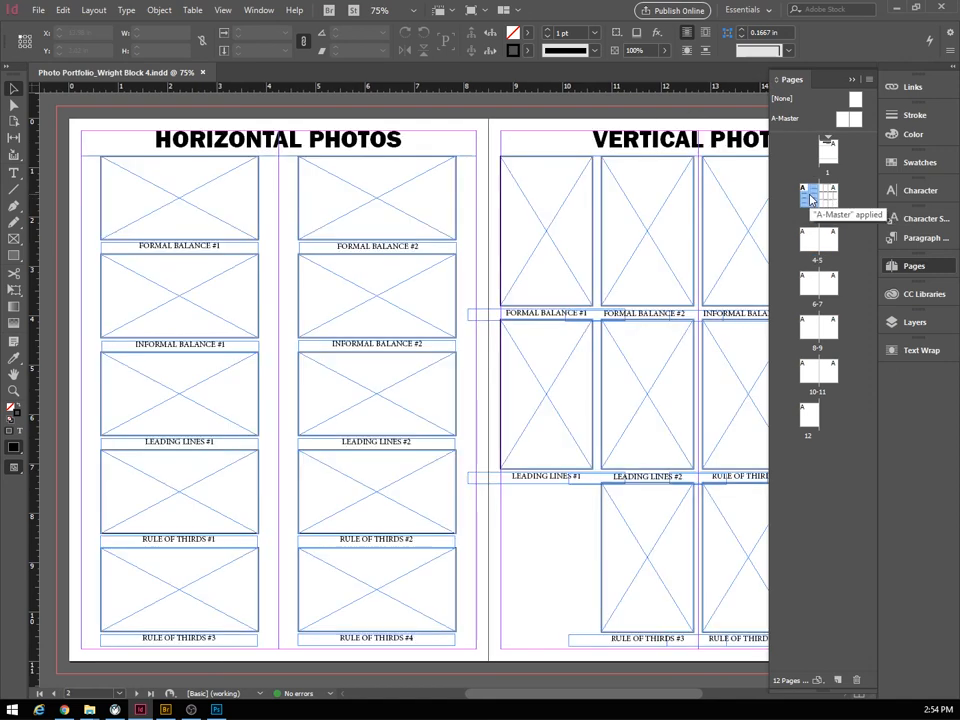
click(358, 144)
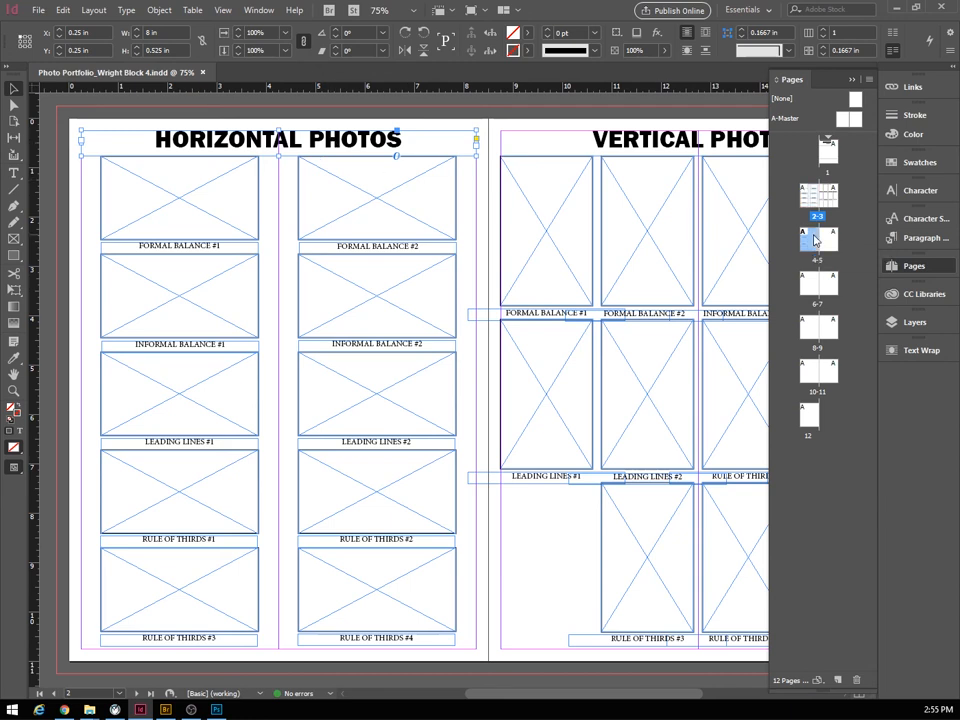
double_click(815, 240)
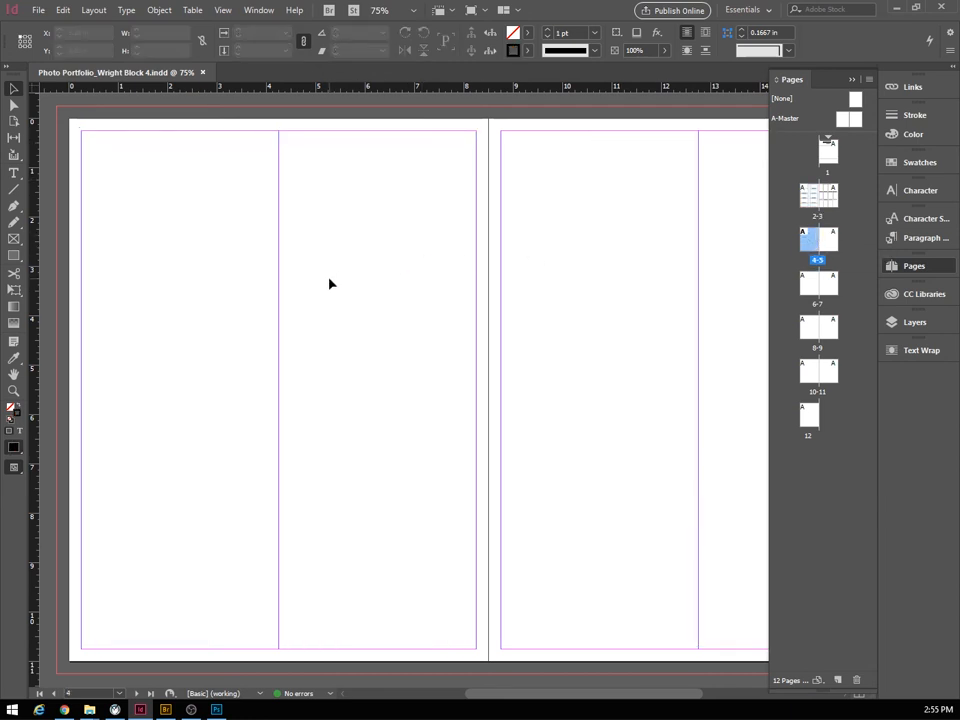
key(ctrl+v)
drag(419, 382, 253, 144)
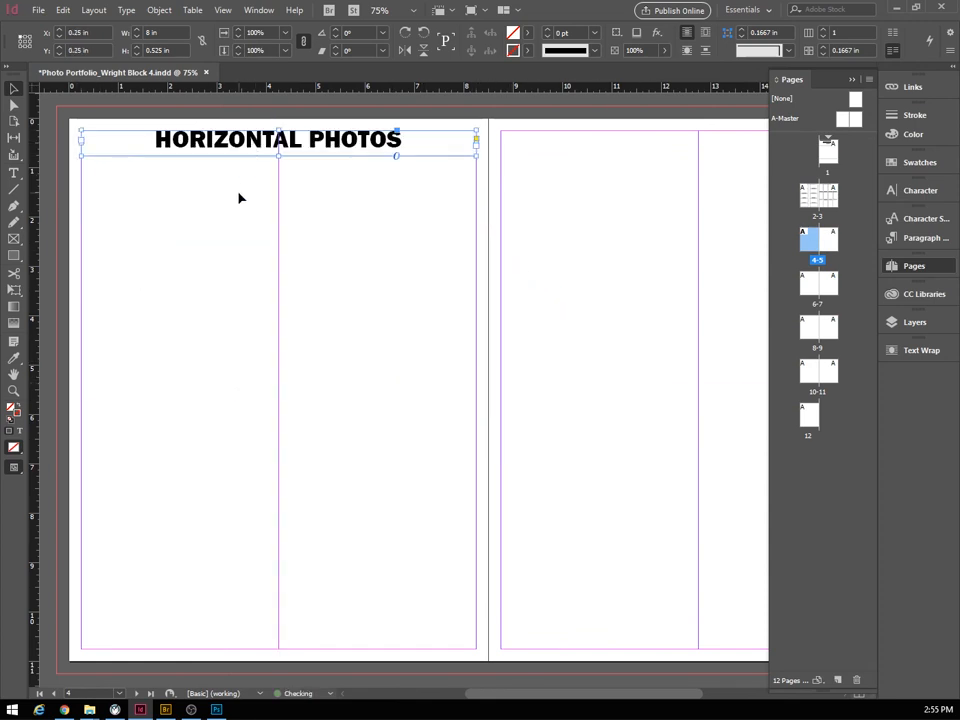
Change the page 4 heading from HORIZONTAL PHOTOS to PORTRAIT PHOTOS.
double_click(155, 140)
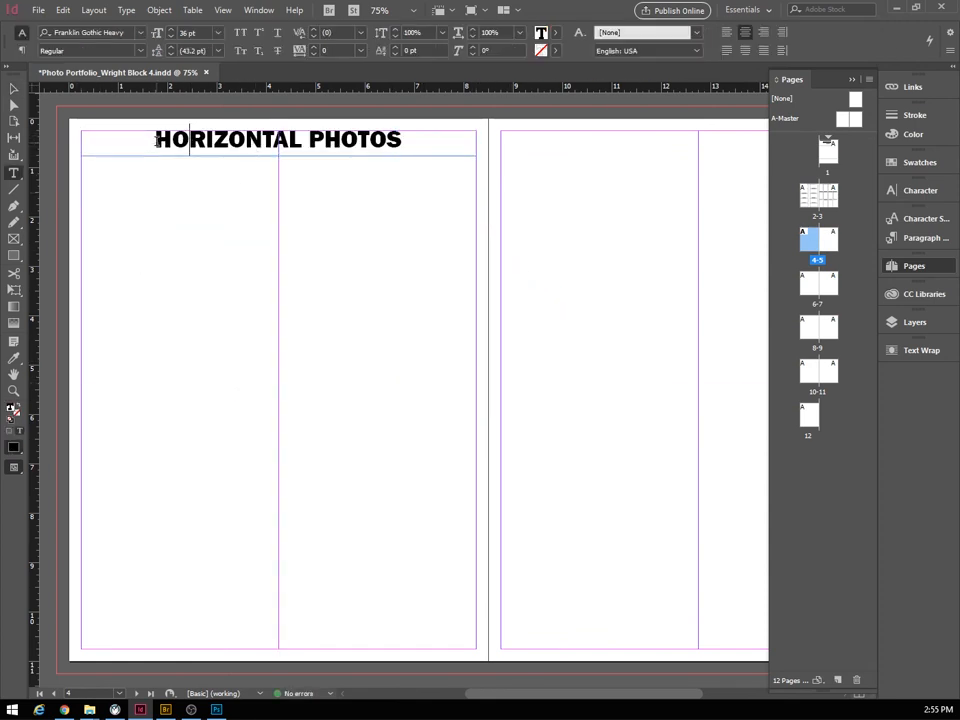
drag(156, 141, 300, 141)
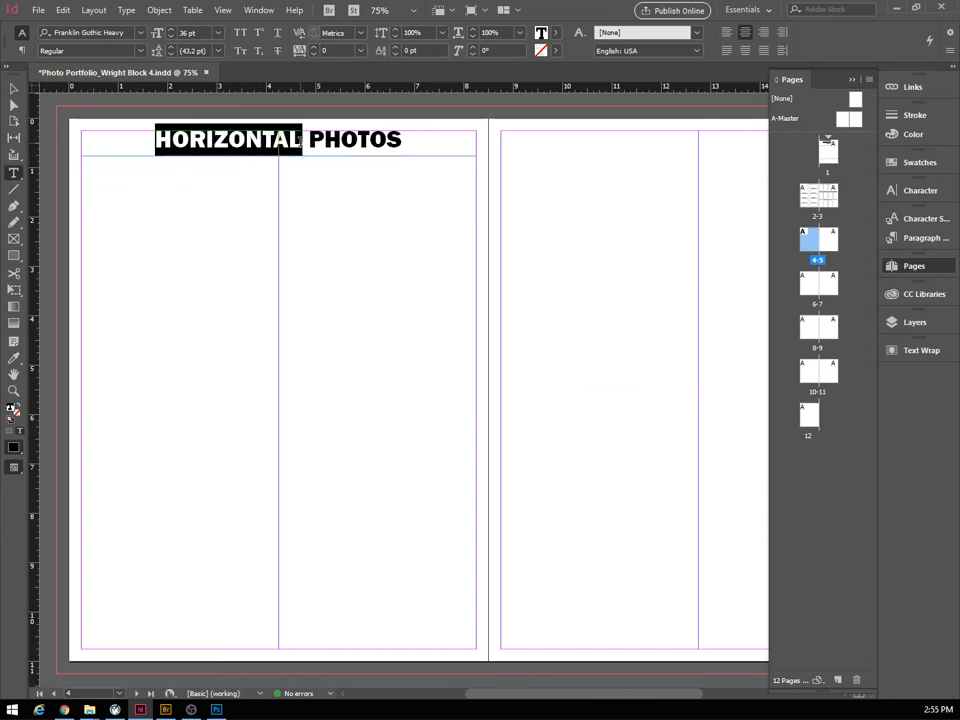
text(Portrai)
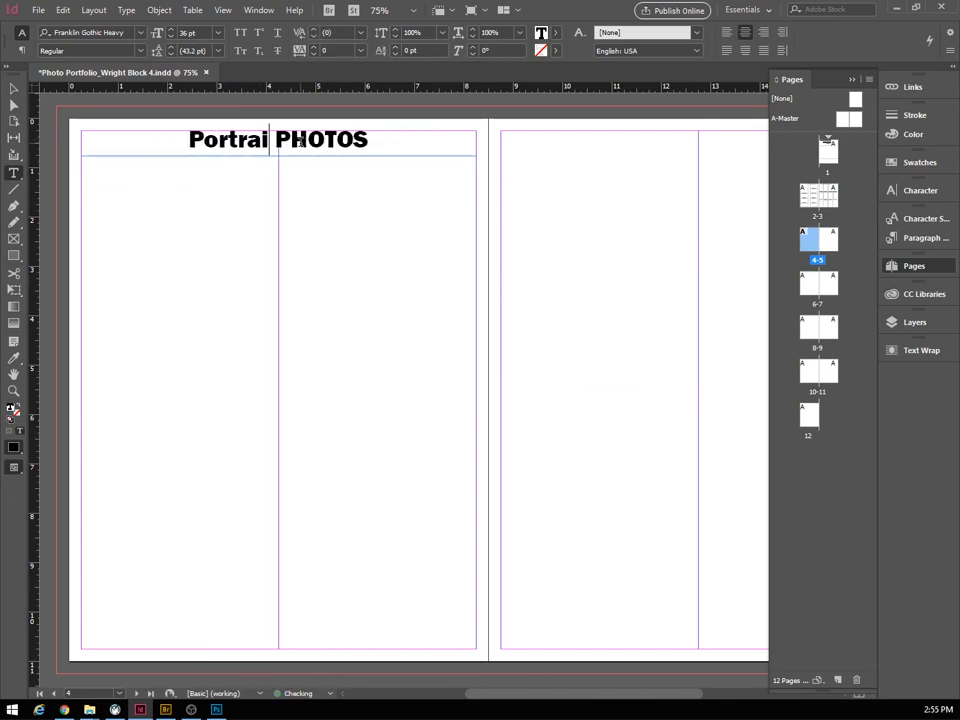
text(t)
key(BackSpace)
key(BackSpace)
key(BackSpace)
key(BackSpace)
key(BackSpace)
key(BackSpace)
key(BackSpace)
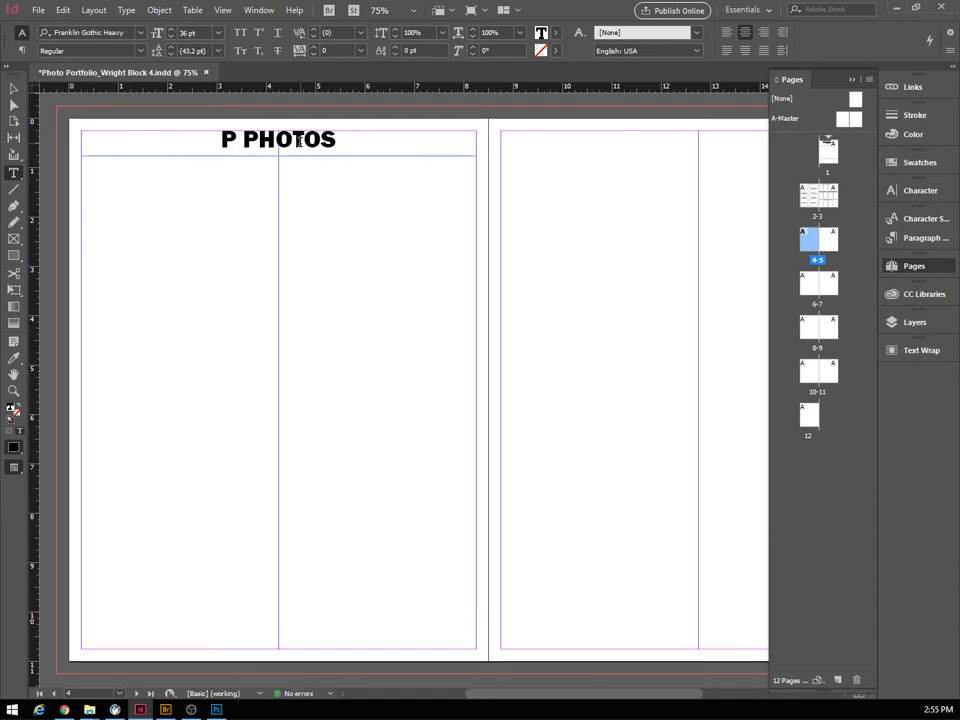
text(ORTRAIT)
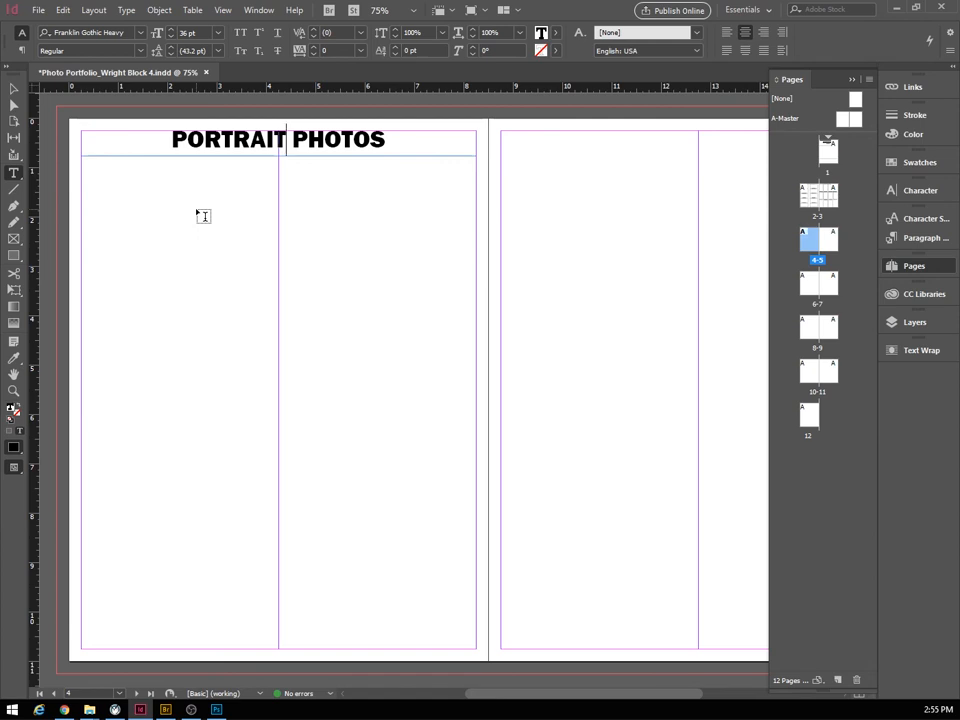
Draw a two-by-two grid of portrait-shaped rectangle frames below the heading, about 6.63 in wide and 9.5 in high overall.
click(14, 240)
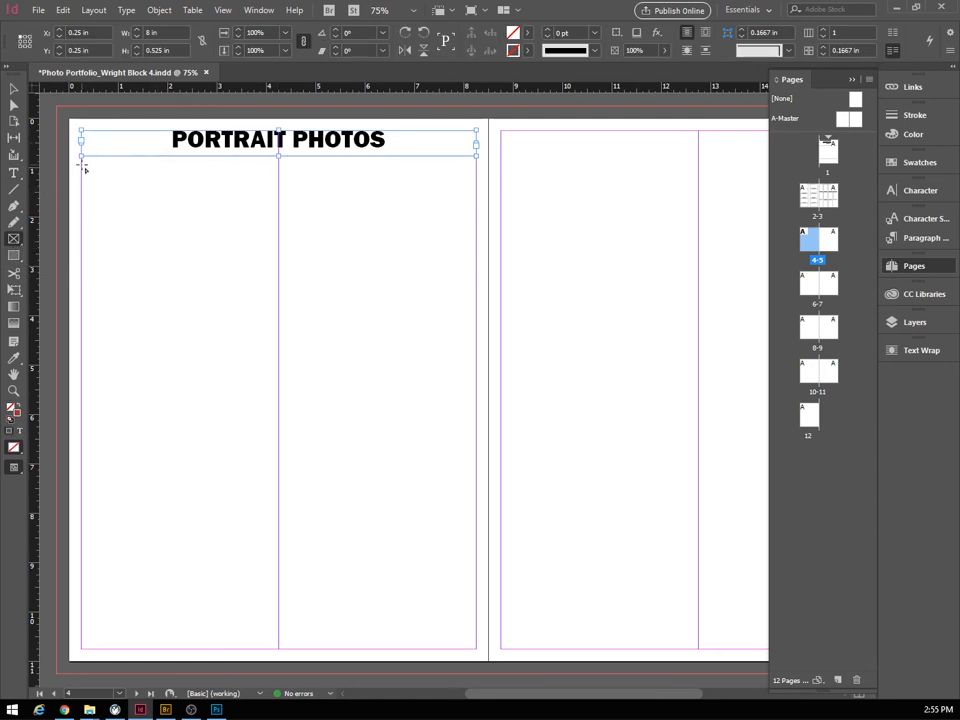
drag(82, 164, 403, 632)
key(Up)
key(ctrl+Up)
key(ctrl+Up)
key(ctrl+Up)
key(ctrl+Up)
key(ctrl+Up)
key(ctrl+Up)
key(ctrl+Up)
key(ctrl+Up)
key(ctrl+Up)
key(ctrl+Up)
key(ctrl+Up)
key(ctrl+Up)
key(ctrl+Right)
key(ctrl+Right)
key(ctrl+Right)
key(ctrl+Right)
key(ctrl+Right)
key(ctrl+Right)
key(ctrl+Right)
key(ctrl+Right)
key(ctrl+Up)
key(ctrl+Up)
key(ctrl+Up)
key(ctrl+Up)
key(ctrl+Up)
key(ctrl+Right)
key(ctrl+Right)
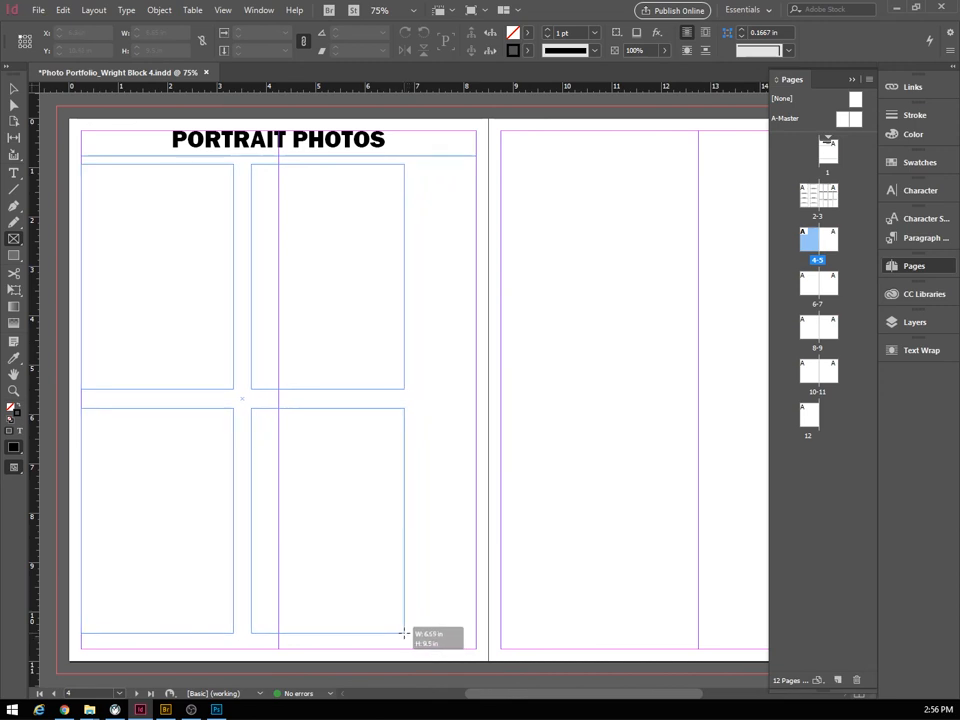
mouse_move(403, 632)
mouse_down()
mouse_move(473, 634)
mouse_move(408, 633)
mouse_up()
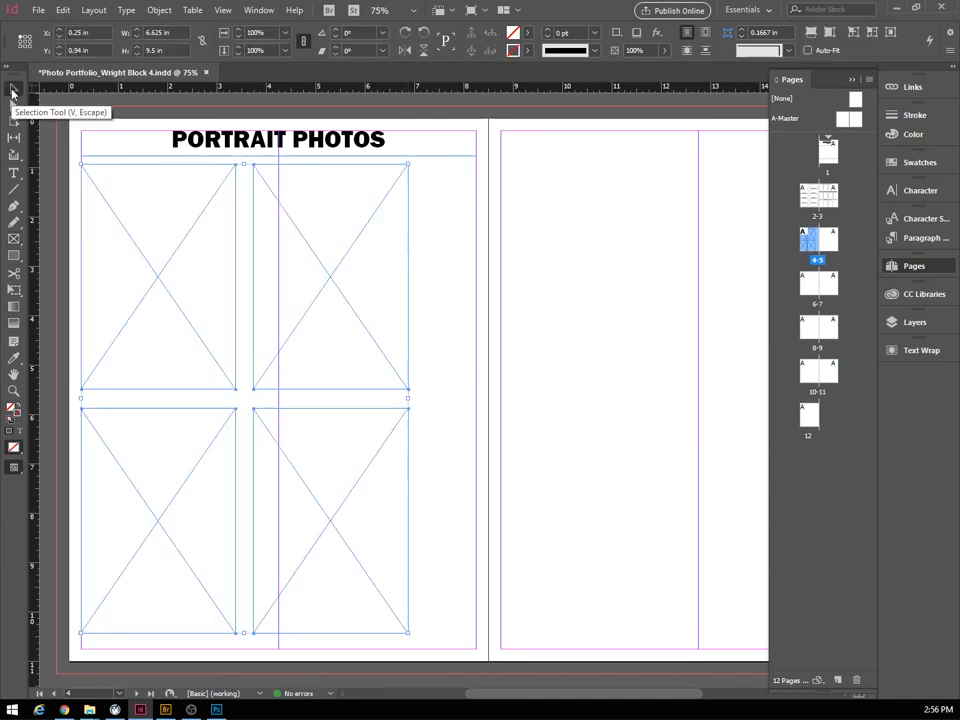
Move each vertical pair of picture frames so that it is centred within its own page column.
click(13, 92)
drag(451, 236, 297, 490)
drag(309, 371, 343, 372)
drag(244, 268, 178, 347)
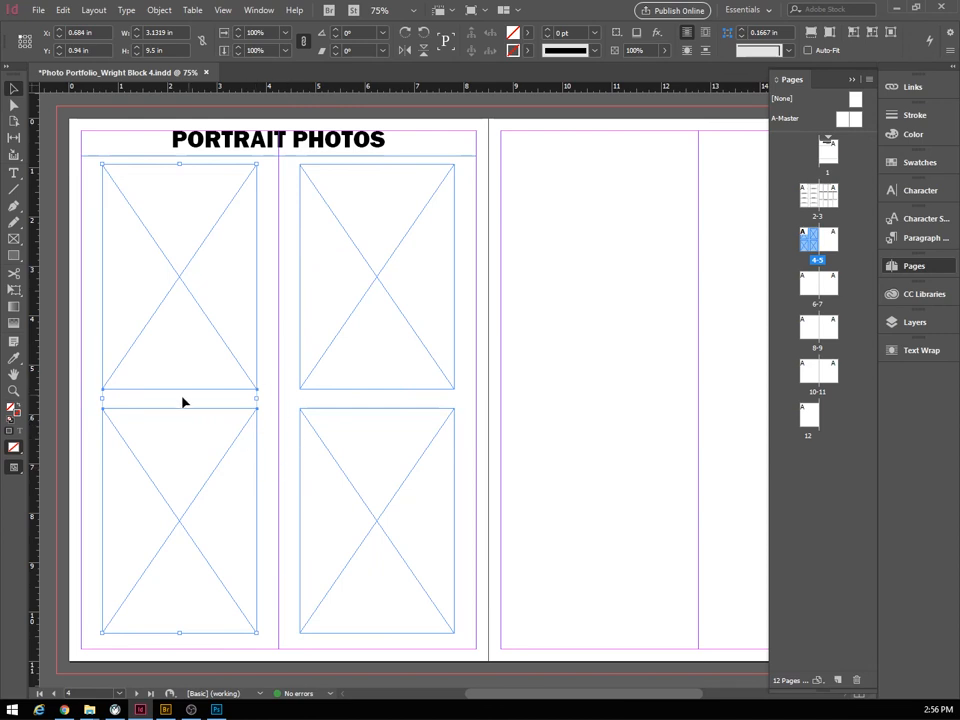
click(172, 402)
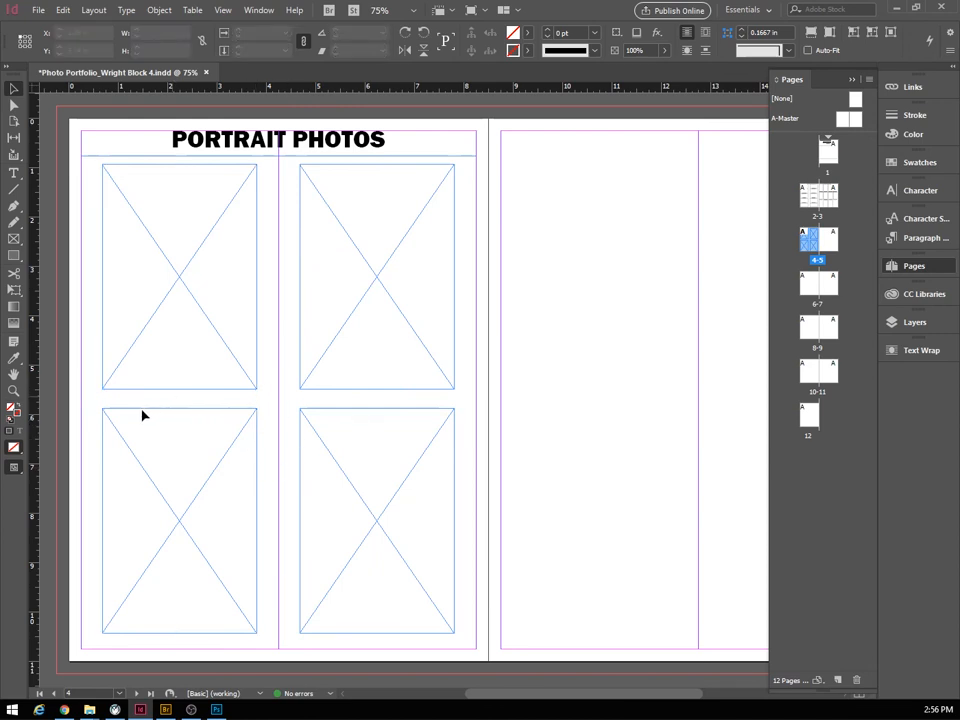
Add a text frame between the two left-column picture frames reading MY SELFIE, with the text centred.
click(13, 174)
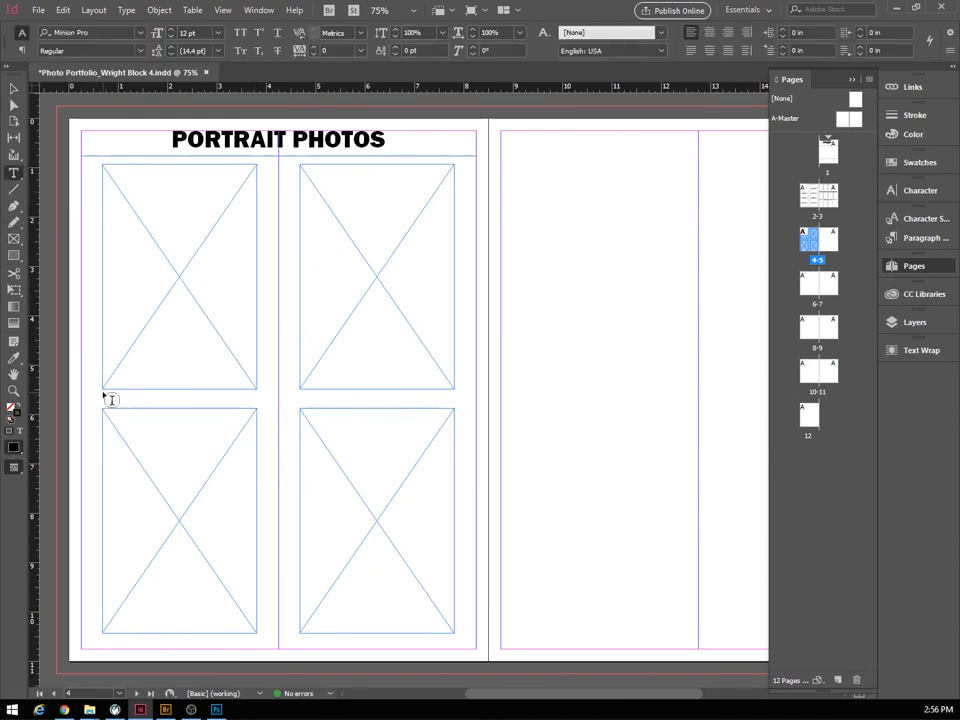
drag(105, 394, 256, 409)
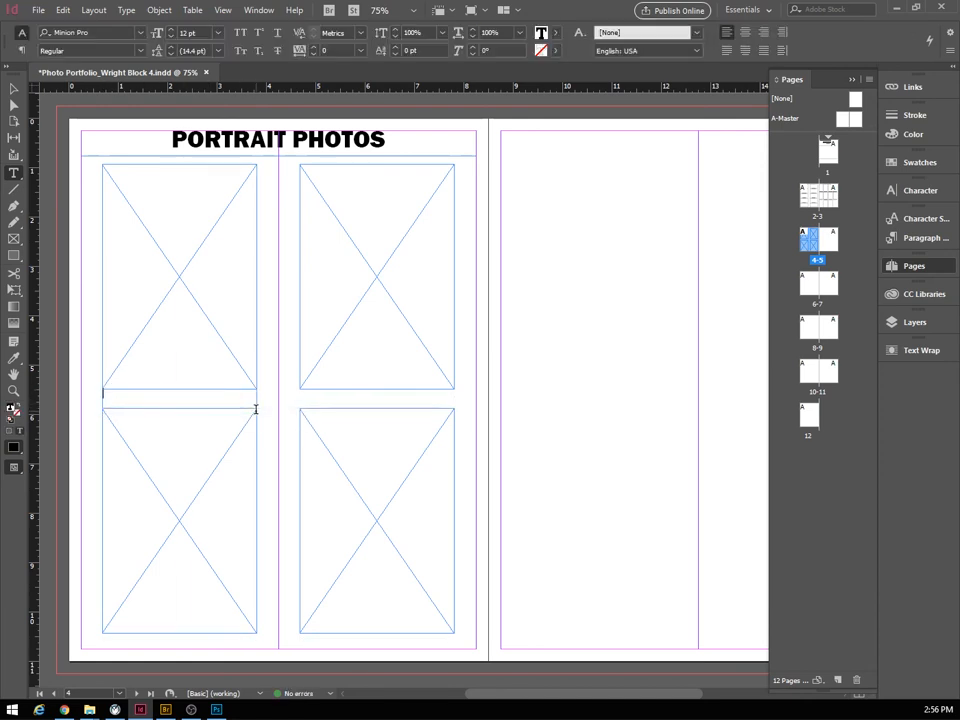
text(MY SELFIE)
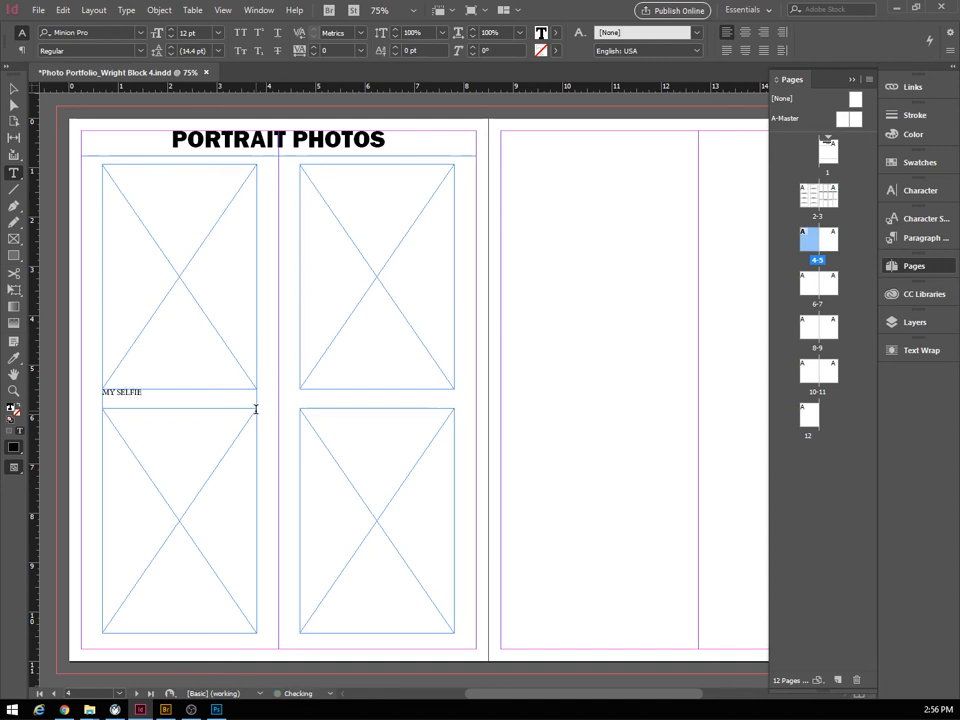
triple_click(144, 392)
click(745, 32)
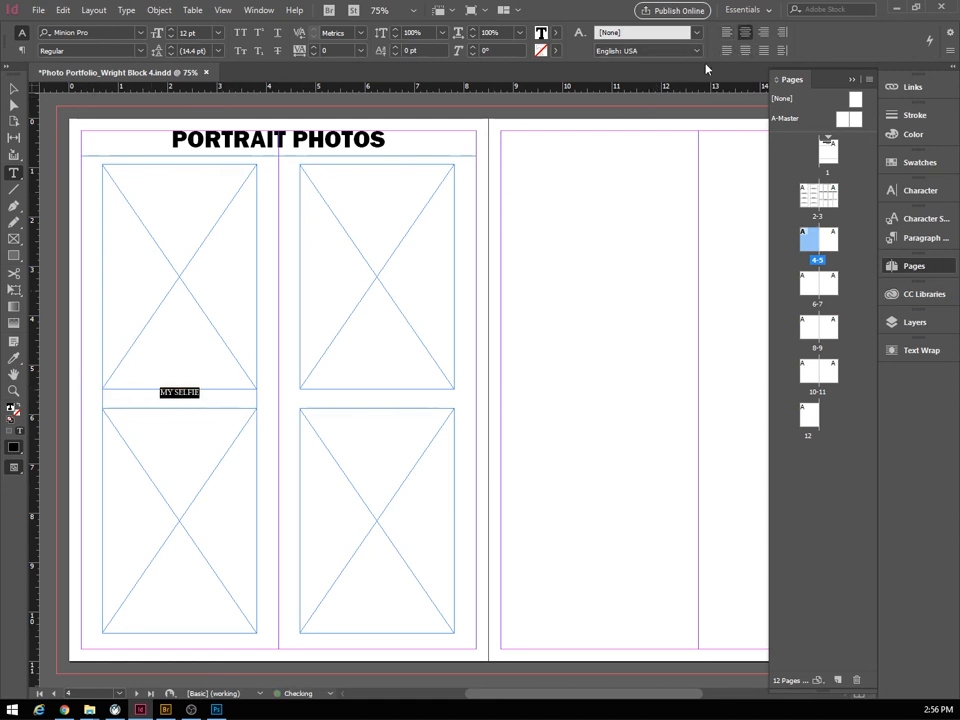
key(Escape)
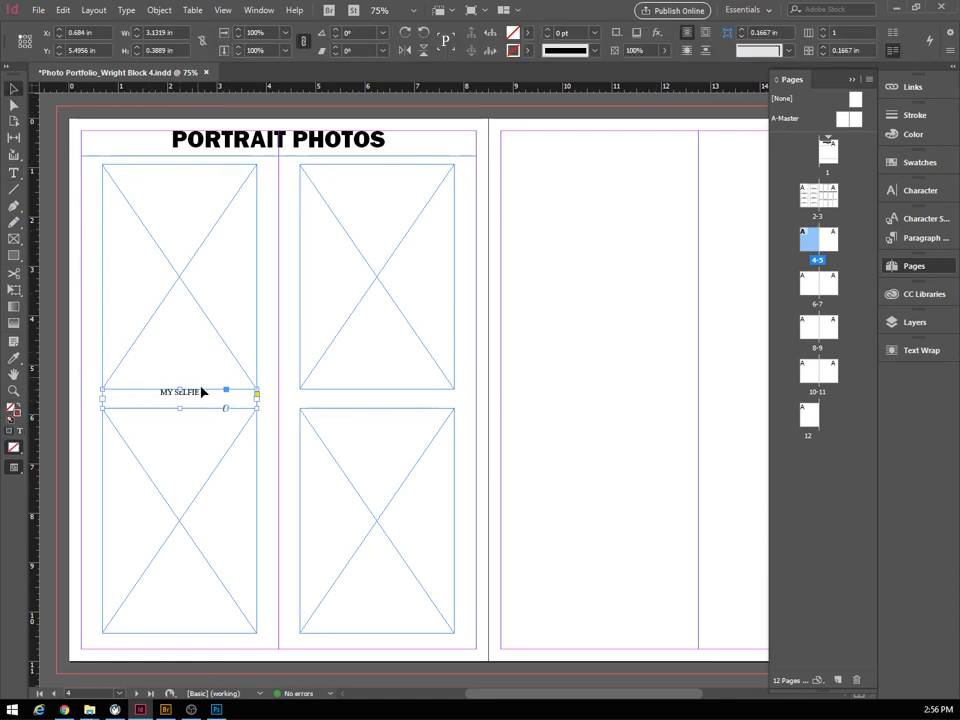
Shorten the MY SELFIE text frame to about 0.3 in high and set its font to Franklin Gothic Heavy.
drag(182, 408, 144, 389)
double_click(200, 396)
click(107, 32)
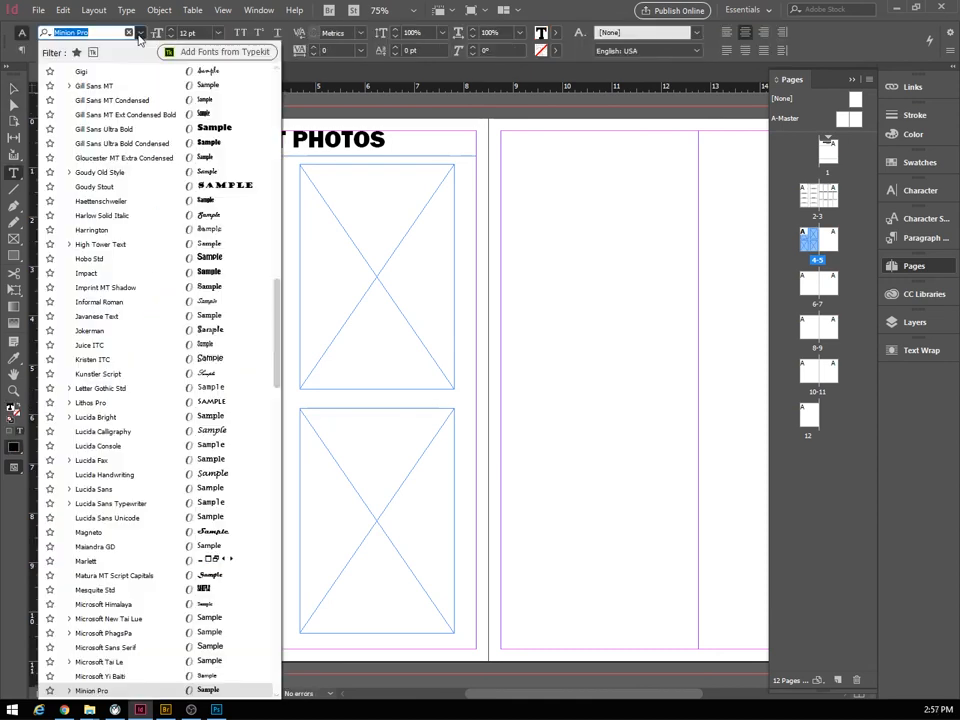
drag(279, 326, 213, 69)
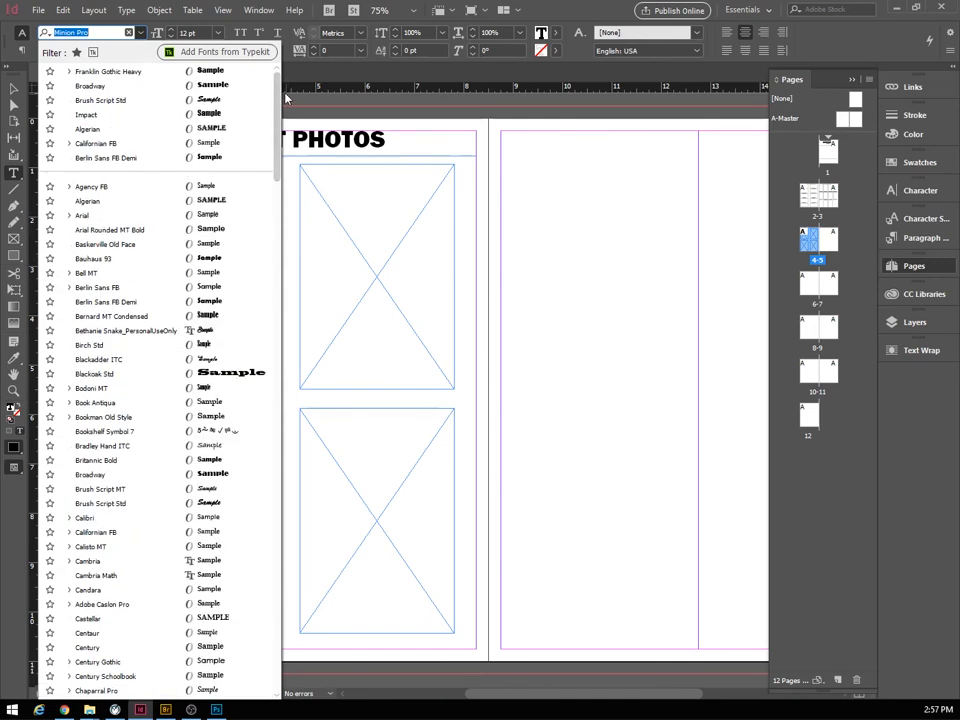
click(113, 73)
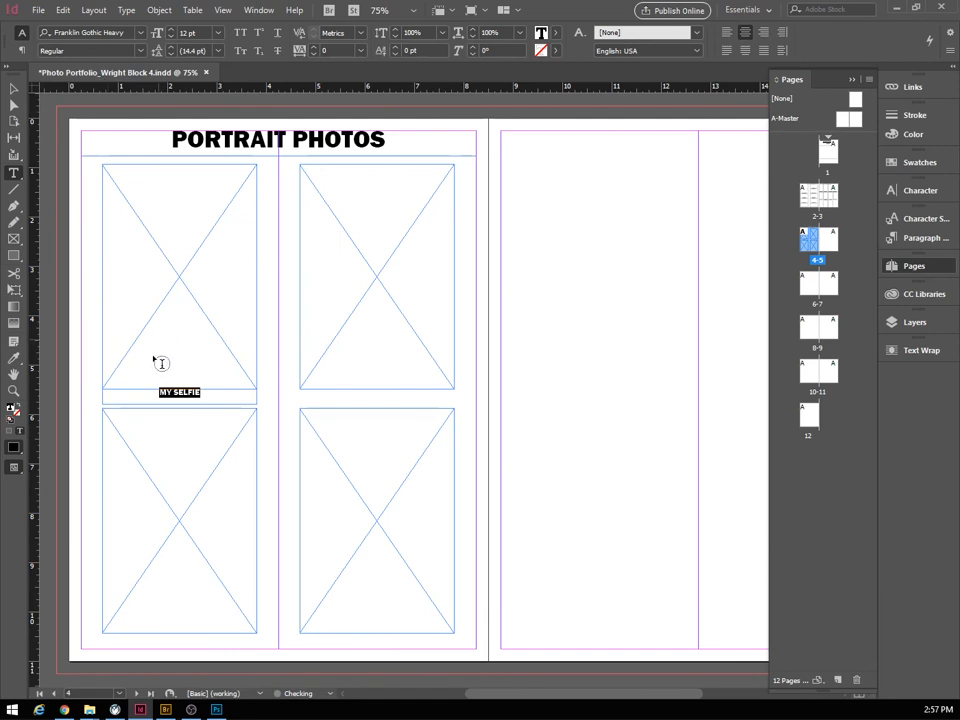
Increase the MY SELFIE caption's font size to 18 pt.
click(171, 29)
click(171, 29)
click(171, 29)
click(171, 29)
click(171, 29)
click(171, 29)
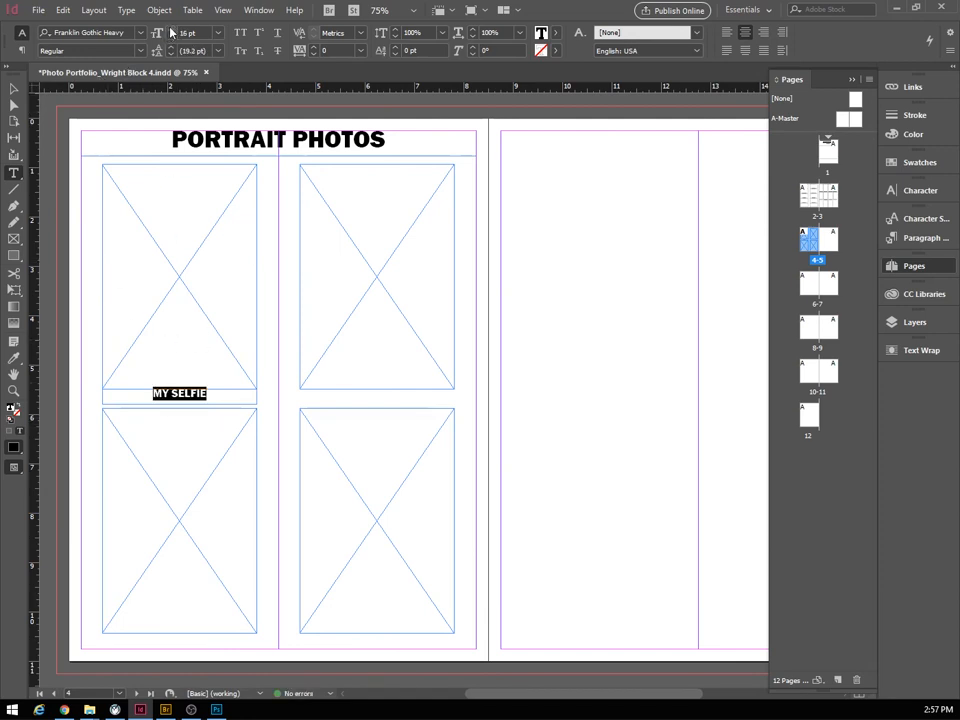
Nudge the MY SELFIE caption down slightly and place copies of it beneath both right-column picture frames.
click(13, 88)
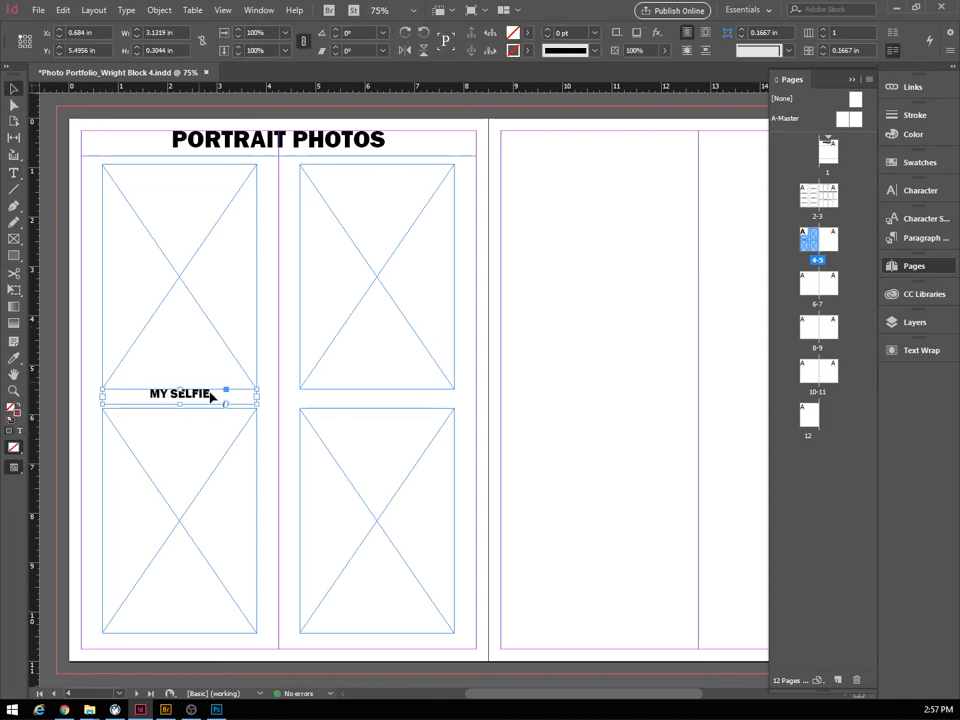
key(Down)
key(Down)
key(Down)
key(Down)
key(Down)
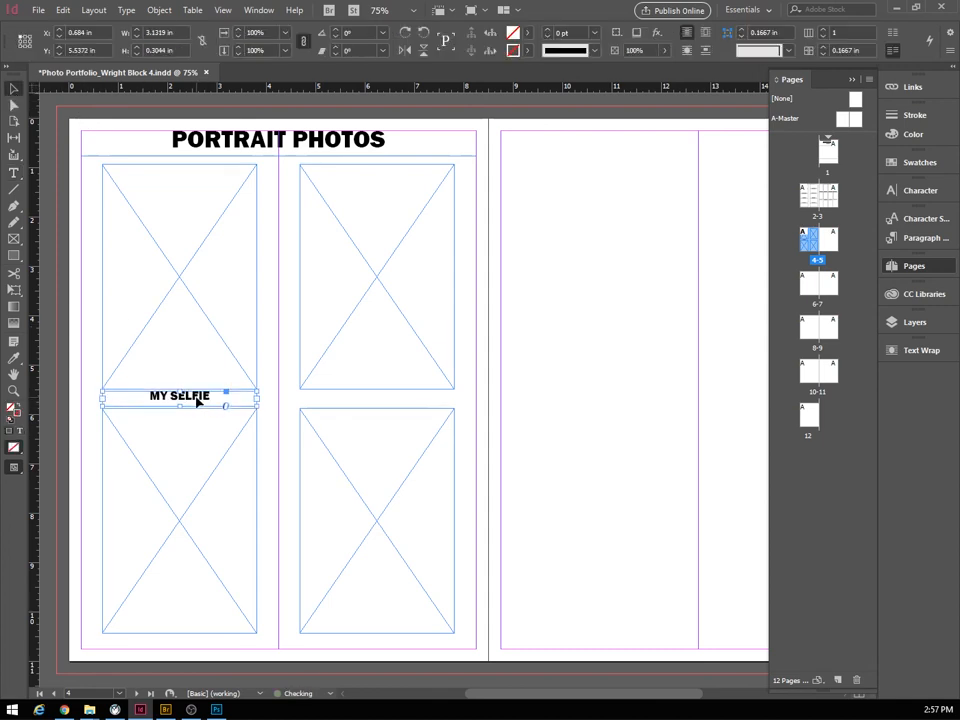
drag(197, 401, 352, 653)
Replace the caption text beneath the upper right-column picture frame with TRADITIONAL PHOTO.
double_click(371, 400)
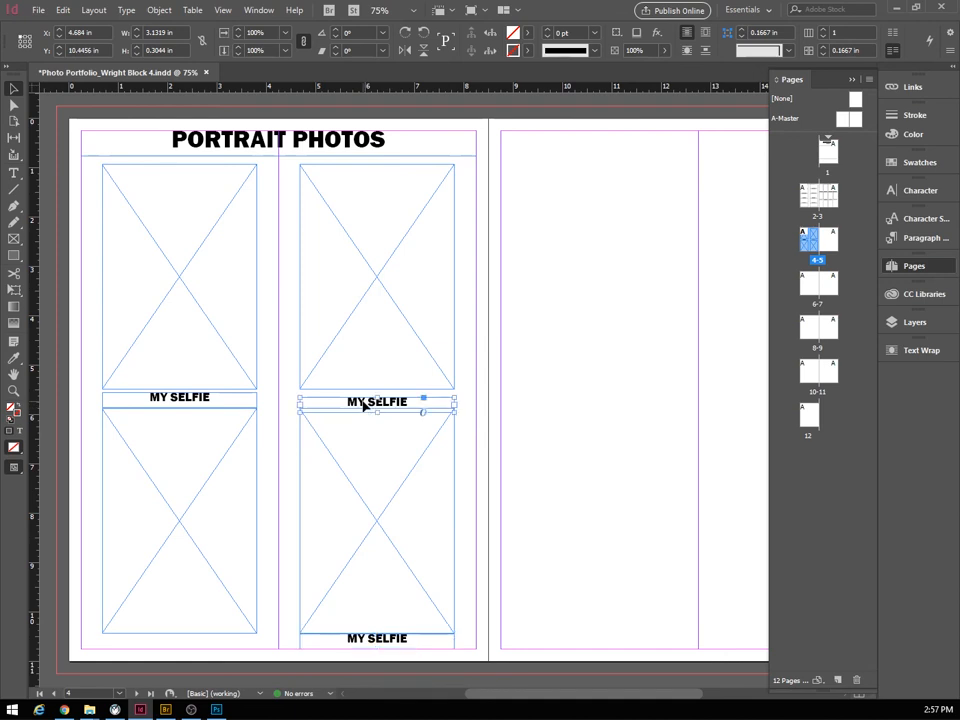
triple_click(416, 400)
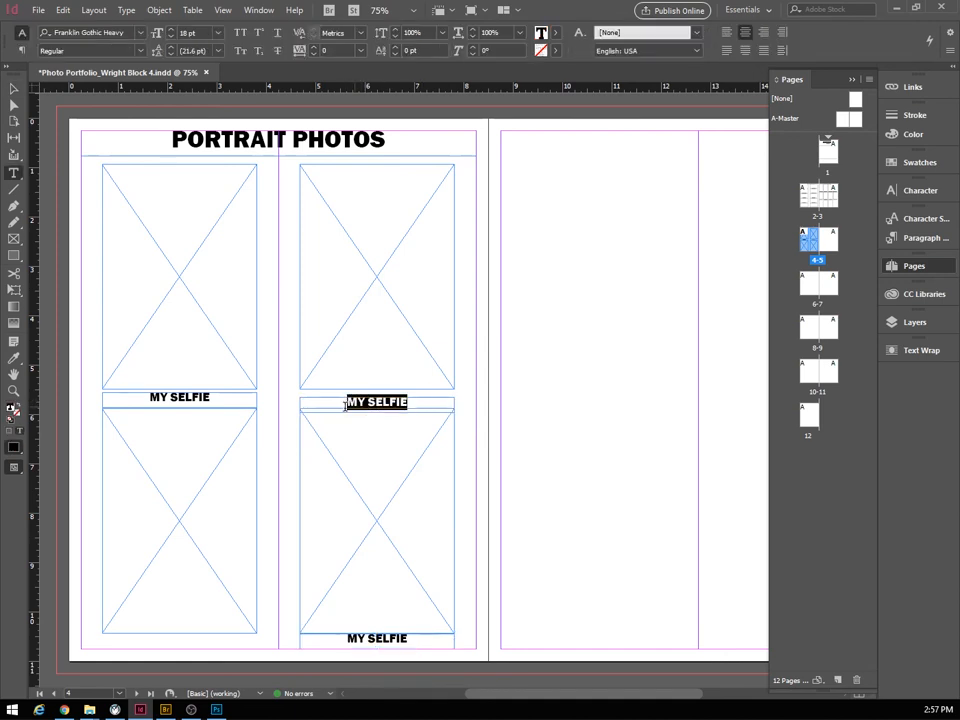
click(312, 408)
text(TRAD)
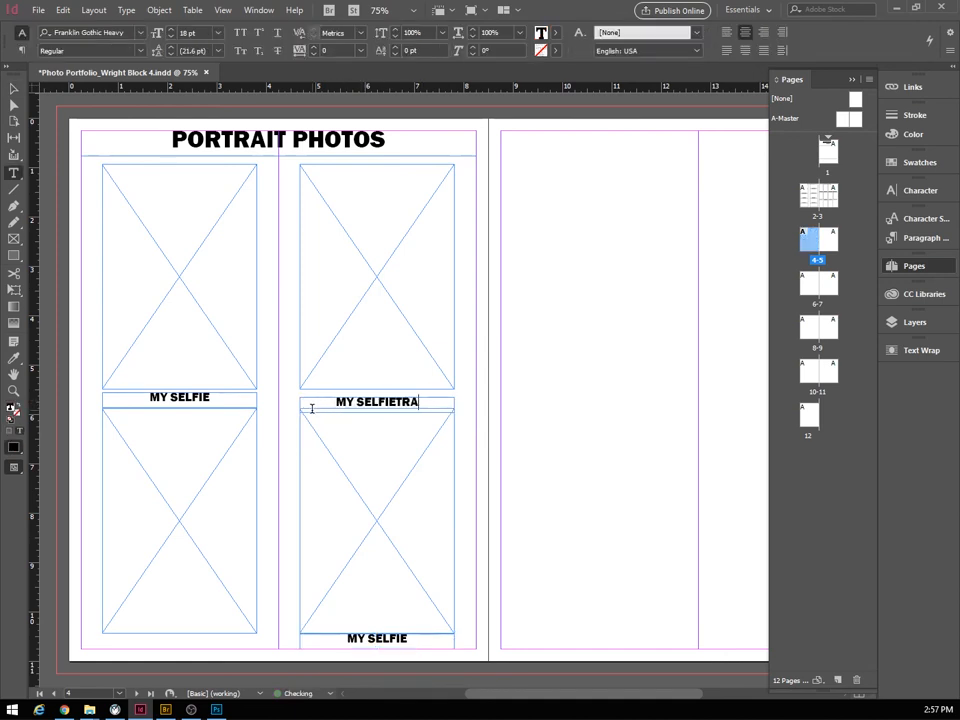
key(BackSpace)
key(BackSpace)
key(BackSpace)
key(BackSpace)
key(BackSpace)
key(BackSpace)
key(BackSpace)
key(BackSpace)
key(BackSpace)
key(BackSpace)
key(BackSpace)
key(BackSpace)
key(BackSpace)
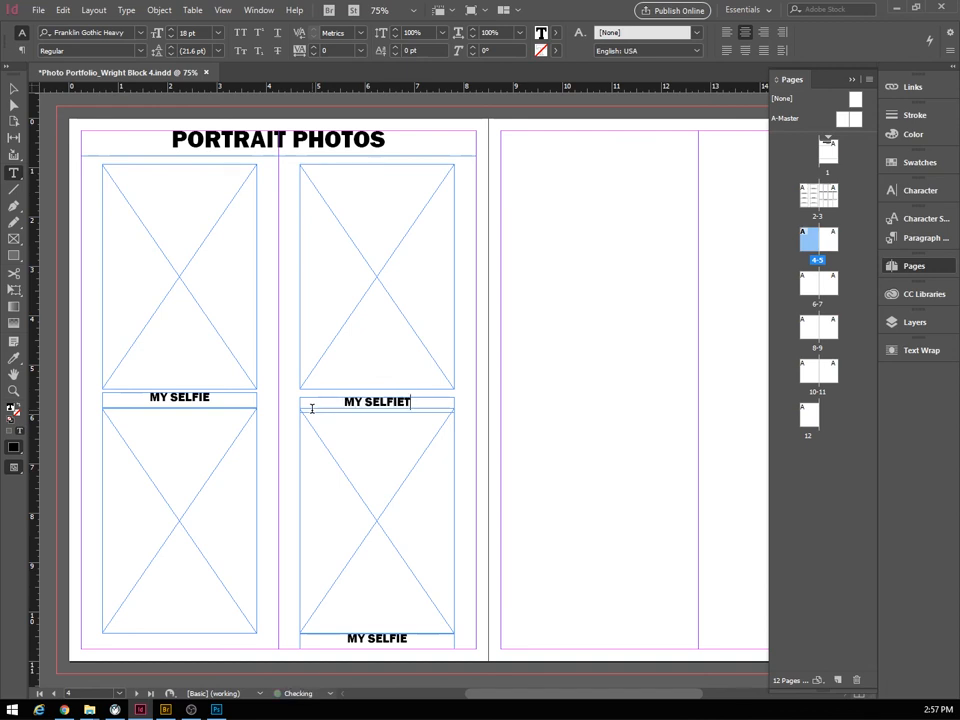
text(TRADITIONAL)
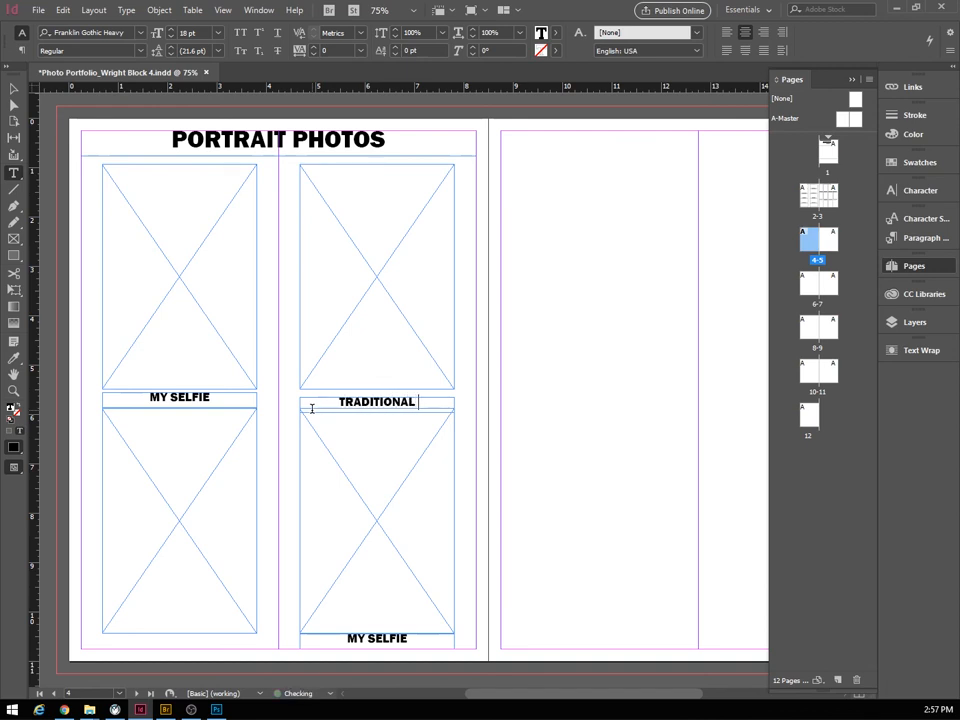
text( P)
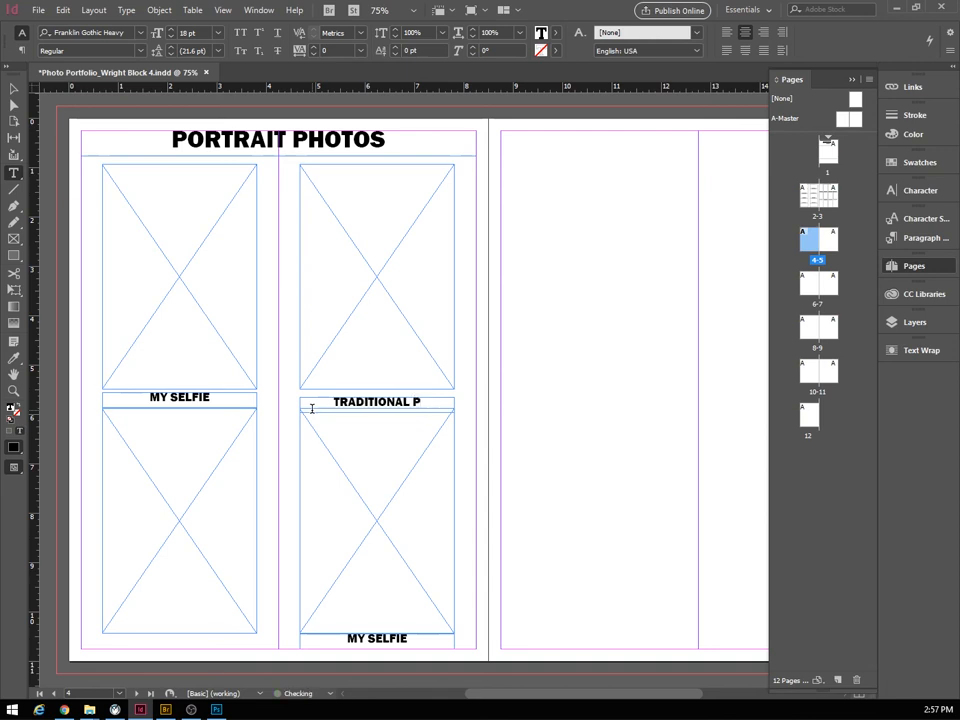
text(HOTO)
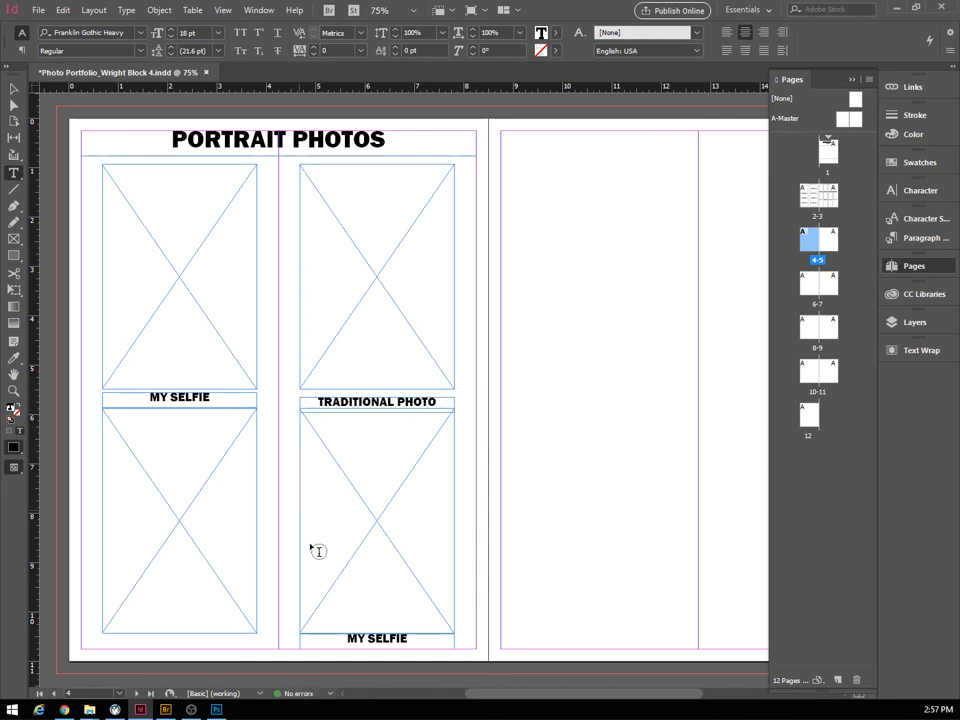
Replace the caption text beneath the lower right-column picture frame with ARTISTIC PHOTO.
drag(347, 637, 429, 645)
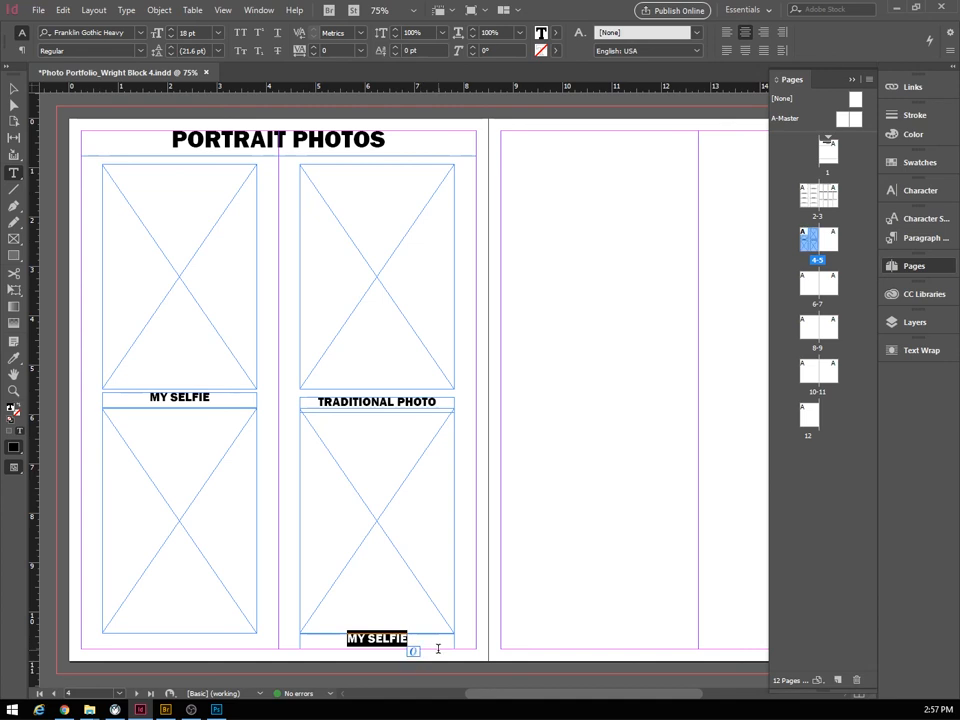
text(ARTI)
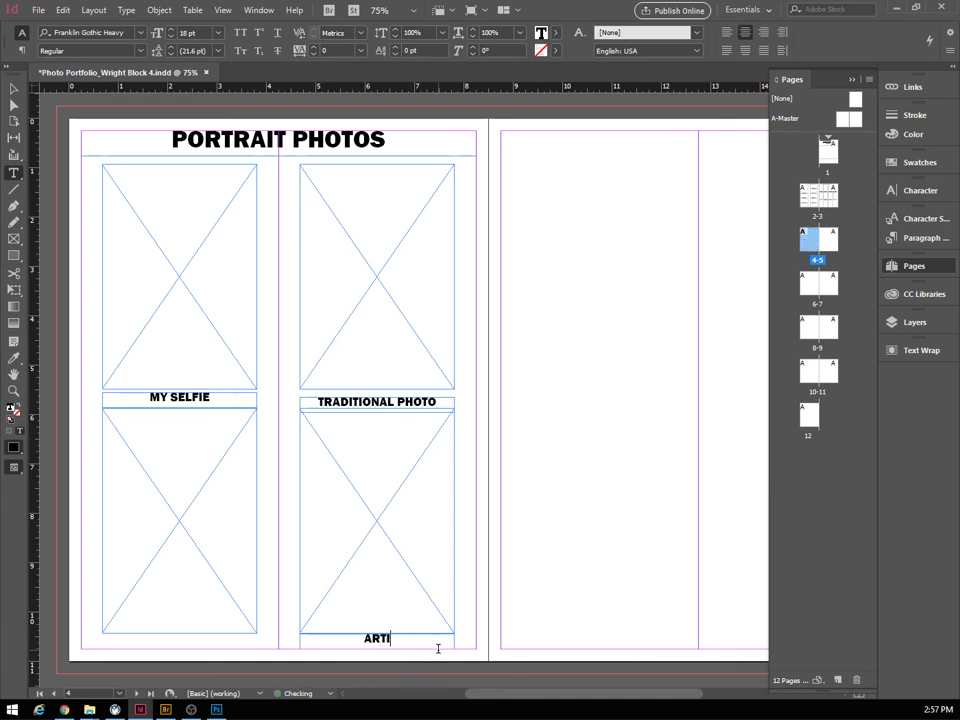
text(STIC PHOTO)
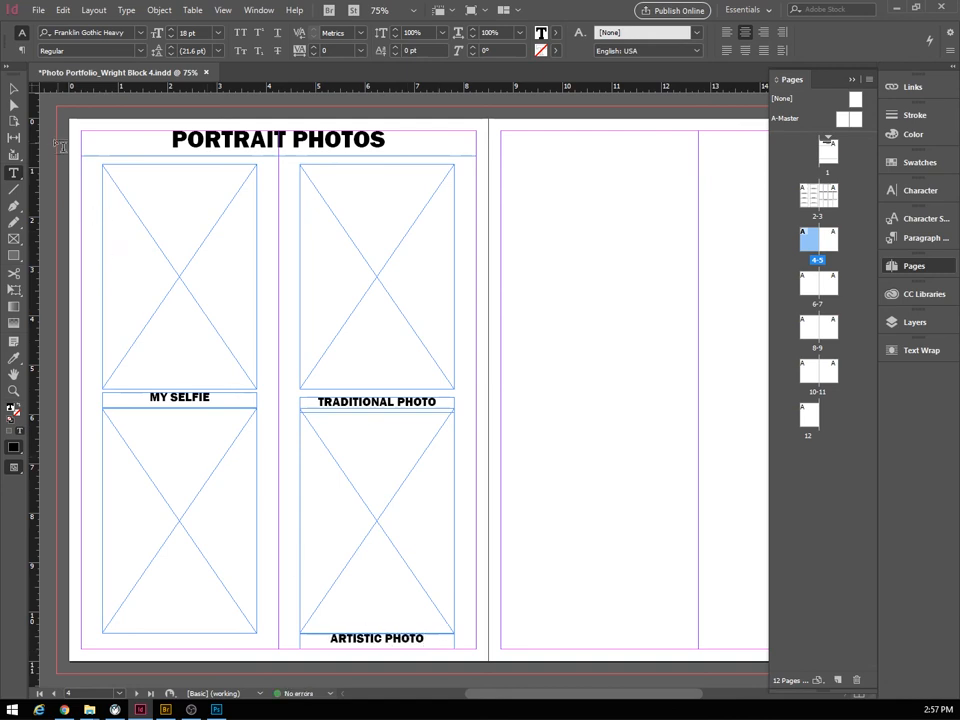
Nudge the ARTISTIC PHOTO caption down to leave a small gap below its picture frame.
click(14, 88)
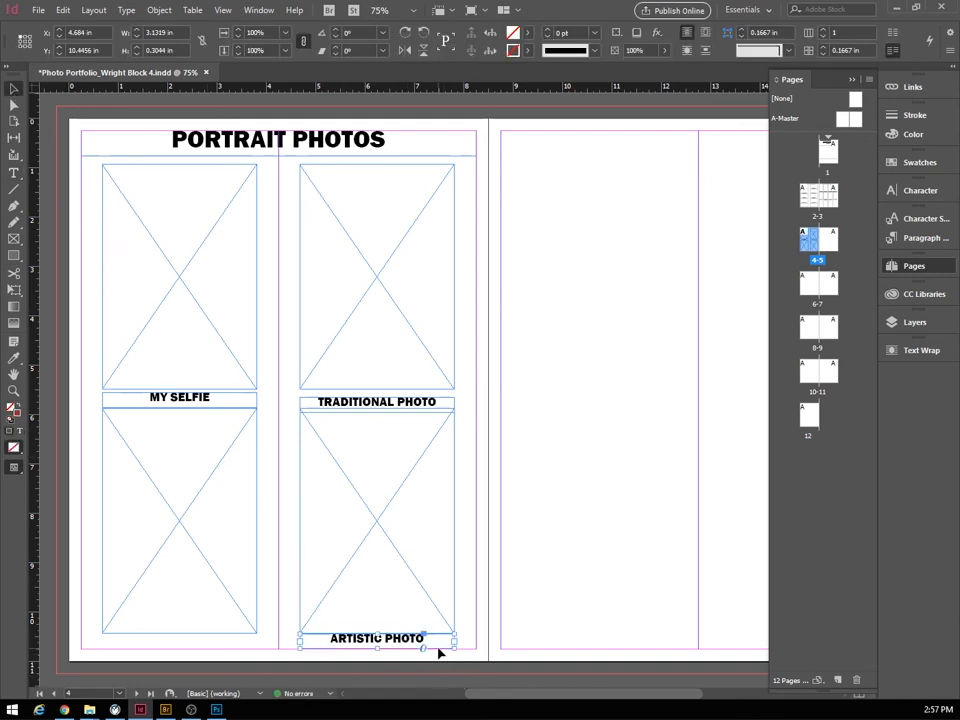
key(Down)
key(Down)
key(Down)
key(Down)
key(Down)
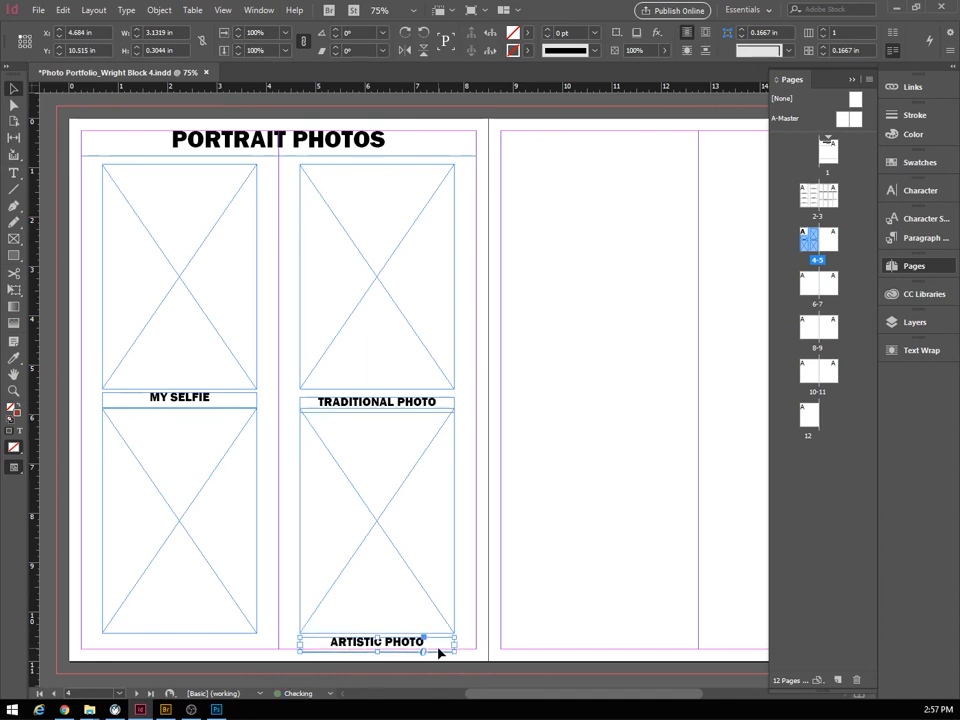
Nudge the TRADITIONAL PHOTO caption up to align with the MY SELFIE caption, and deselect it.
click(386, 405)
key(Up)
key(Up)
key(Up)
key(Up)
key(Up)
key(Up)
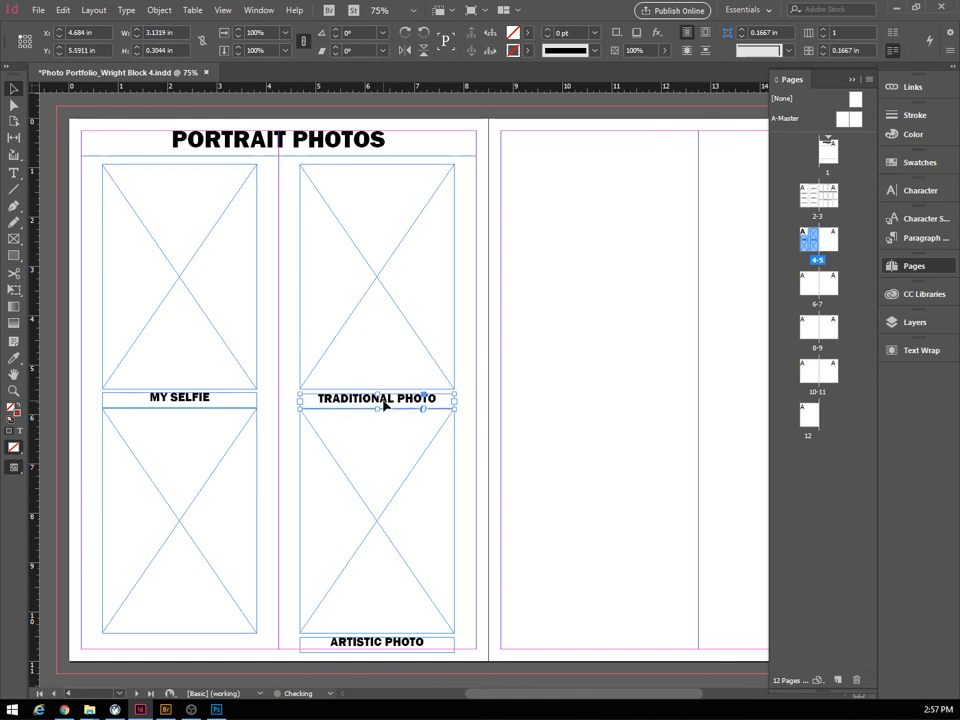
click(265, 464)
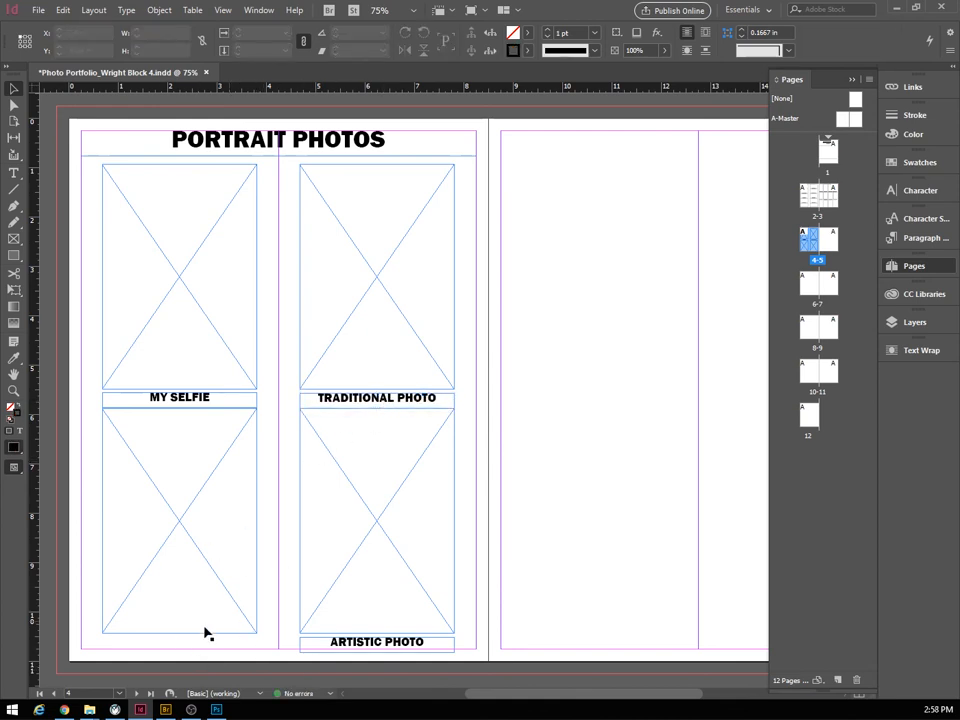
Enter IN THIS BOX YOU WILL WRITE A SHORT DISCRIPTION ABOUT YOURSELF. in the frame beneath the MY SELFIE caption.
click(137, 463)
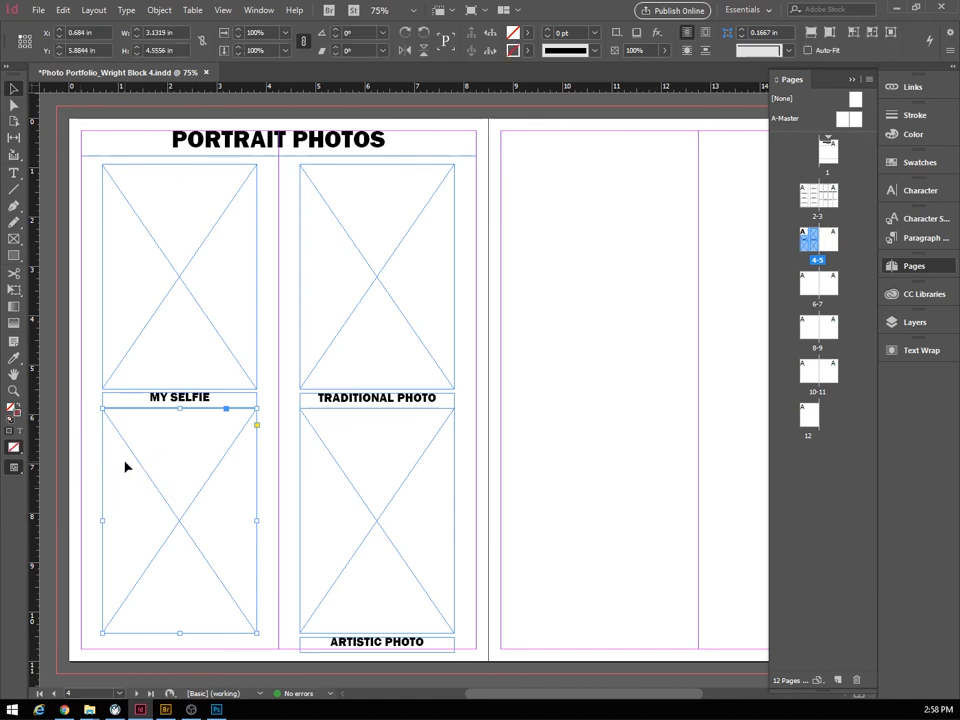
click(13, 172)
click(130, 433)
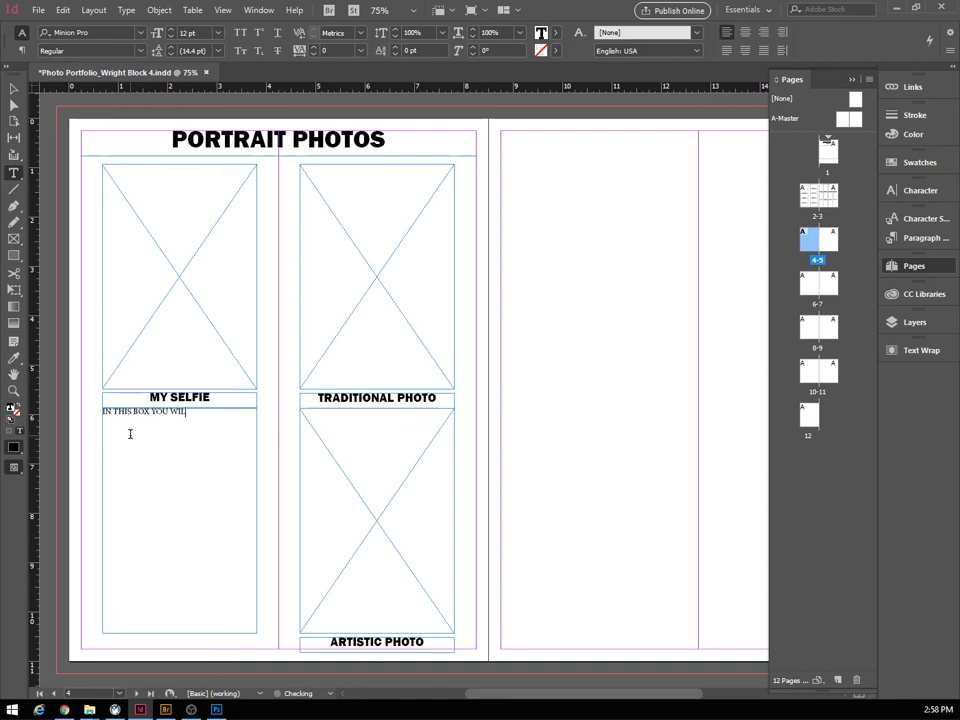
text(IN THIS BOX YOU WILL WRITE A SHOR)
text(TION ABOUT YOURSELF)
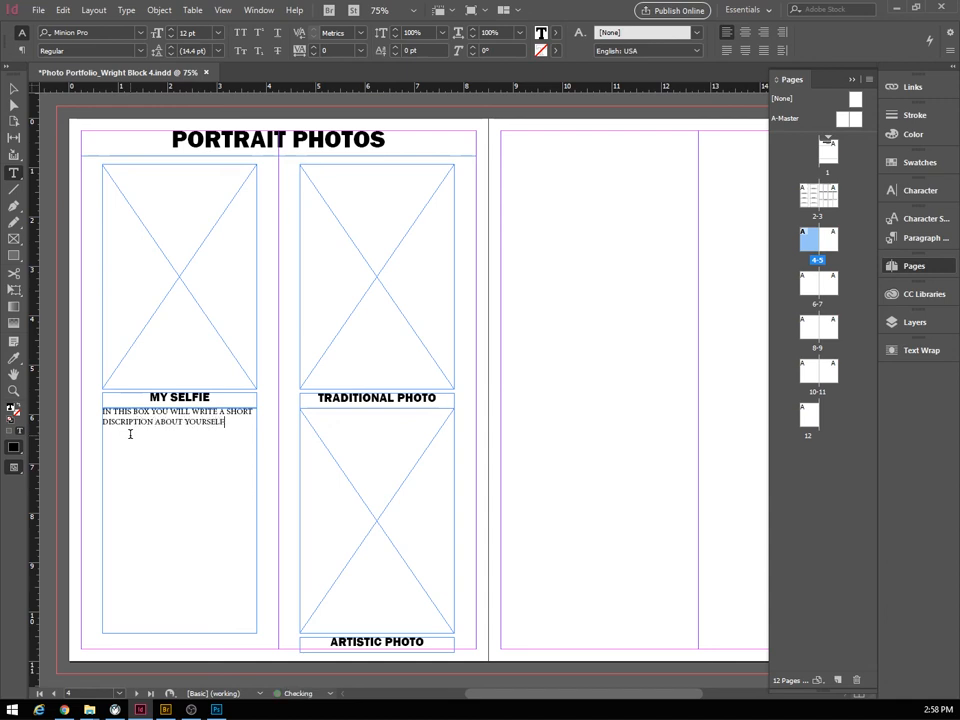
text(.)
Add separate lines WHAT YOU LIKE TO DO...., HOBIES .... and EXPLAIN YOUR PHOTOS .... below the self-description text, with blank lines between them.
key(Return)
text(WHAT )
text(YOU)
text( LIKE TO DO)
text(....  )
text(H)
text(LAIN YOUR PHOTOS)
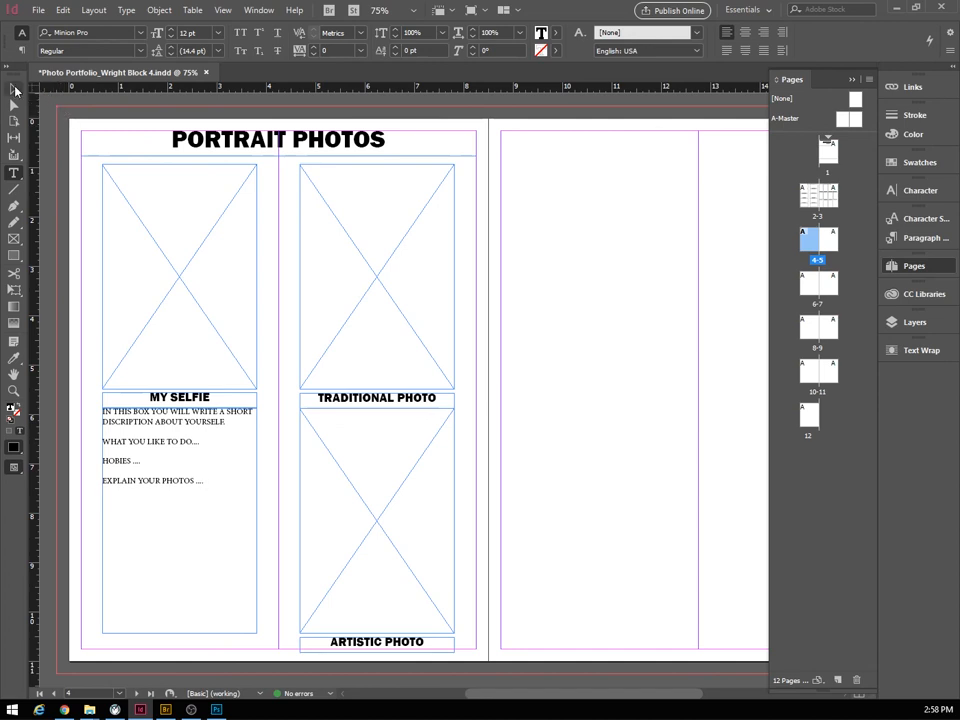
click(122, 441)
key(Return)
key(Return)
key(Return)
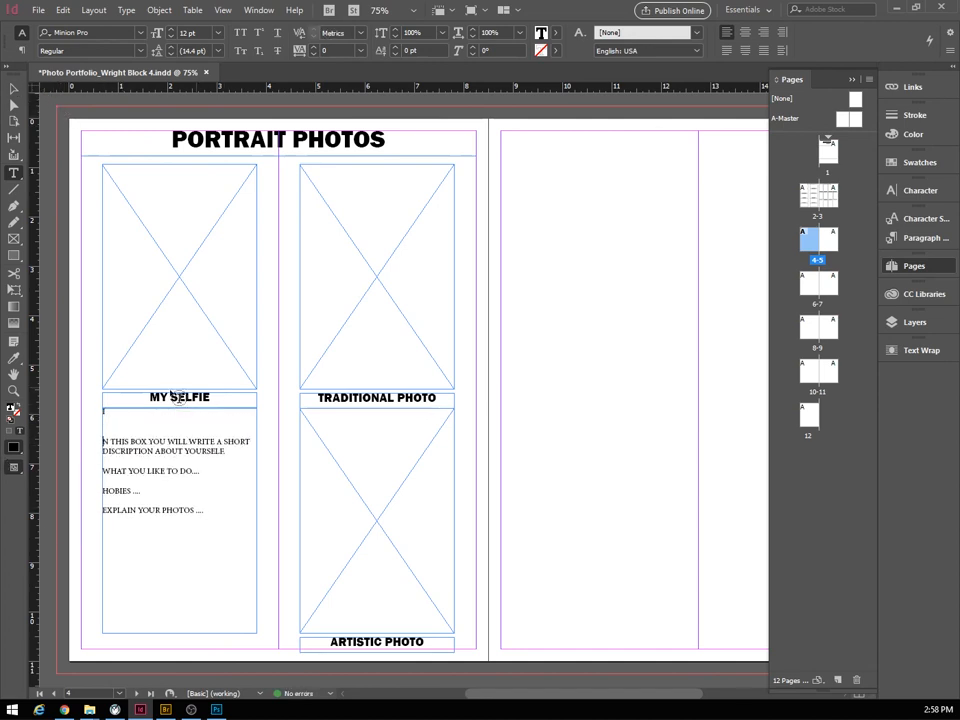
key(BackSpace)
key(BackSpace)
key(BackSpace)
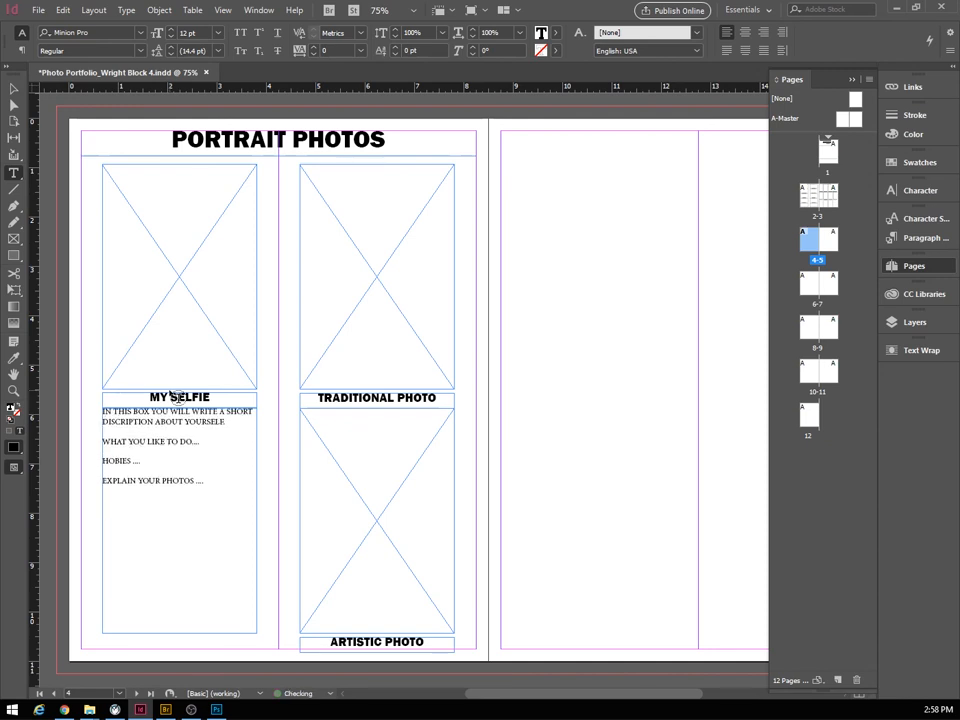
Insert three blank lines above the self-description text in the frame beneath MY SELFIE.
key(Return)
key(Return)
key(Return)
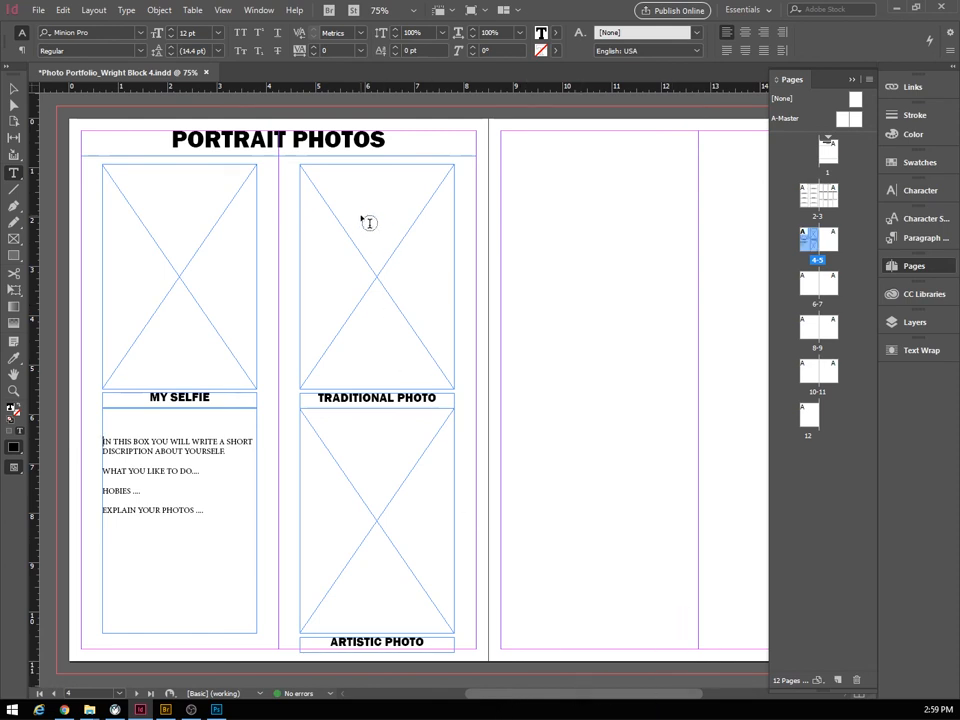
Duplicate the PORTRAIT PHOTOS heading straight across onto the facing page, page 5.
click(13, 89)
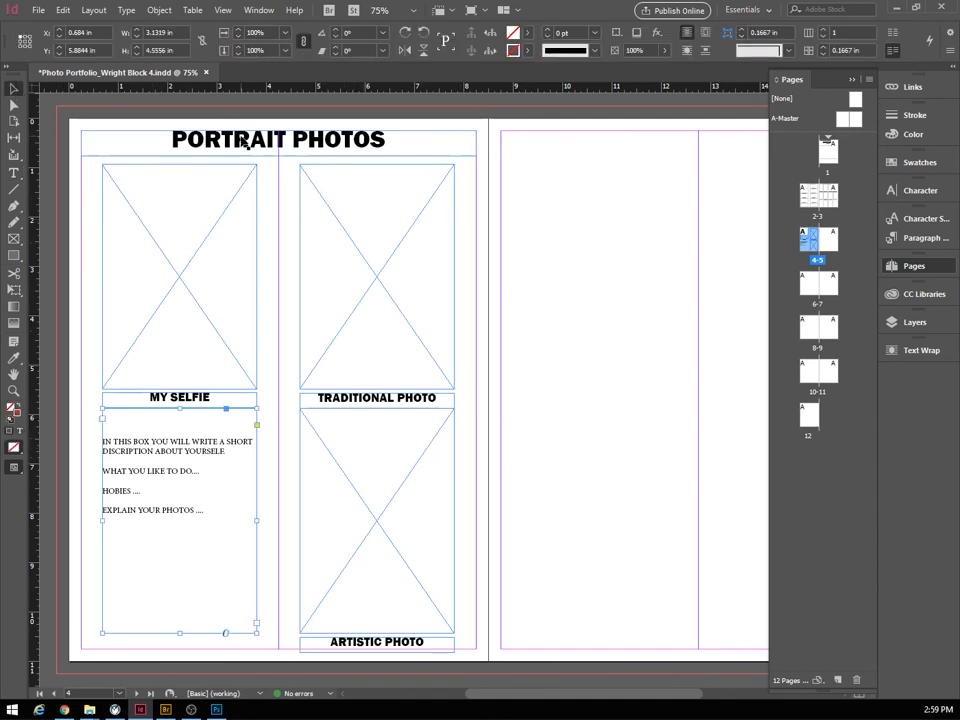
click(207, 141)
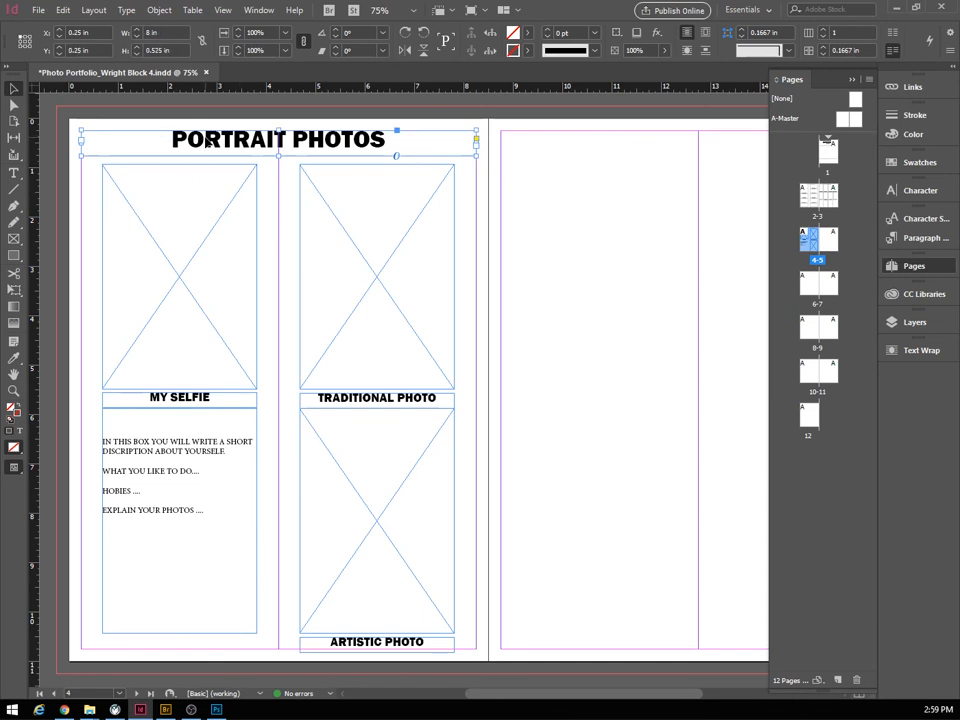
drag(205, 141, 619, 141)
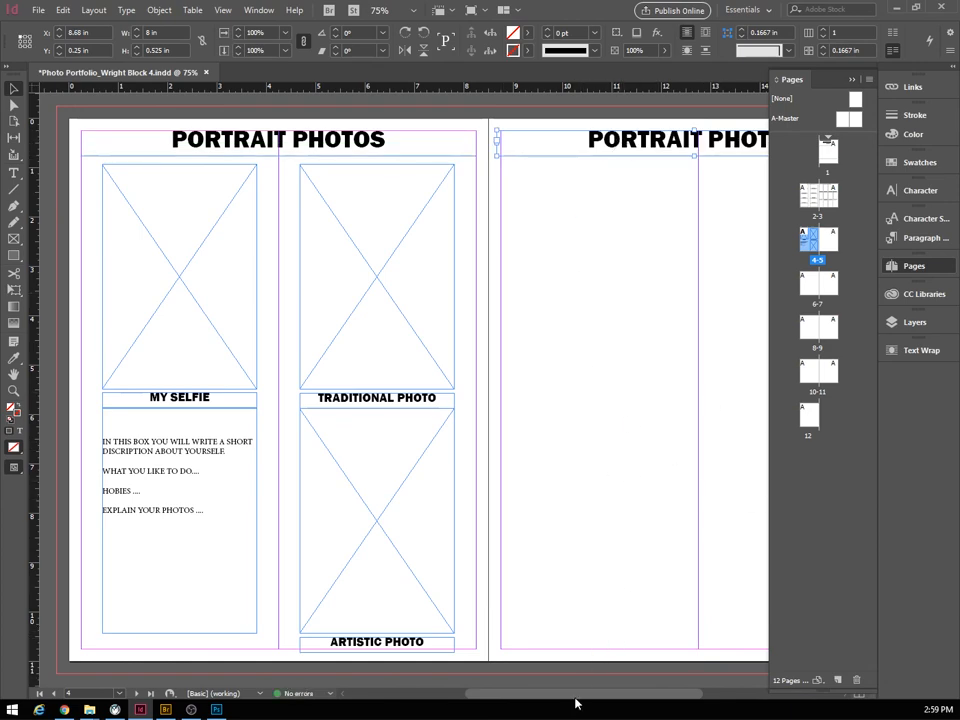
drag(574, 700, 641, 708)
Replace the word PORTRAIT with HDR in the heading on page 5.
drag(490, 145, 330, 146)
double_click(481, 144)
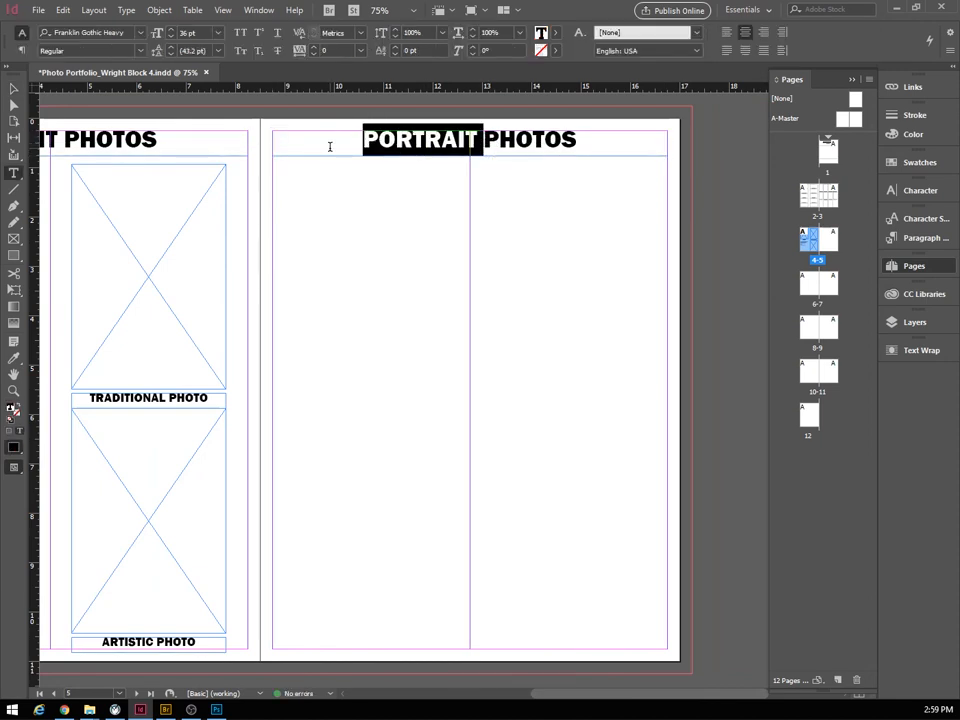
text(HDR)
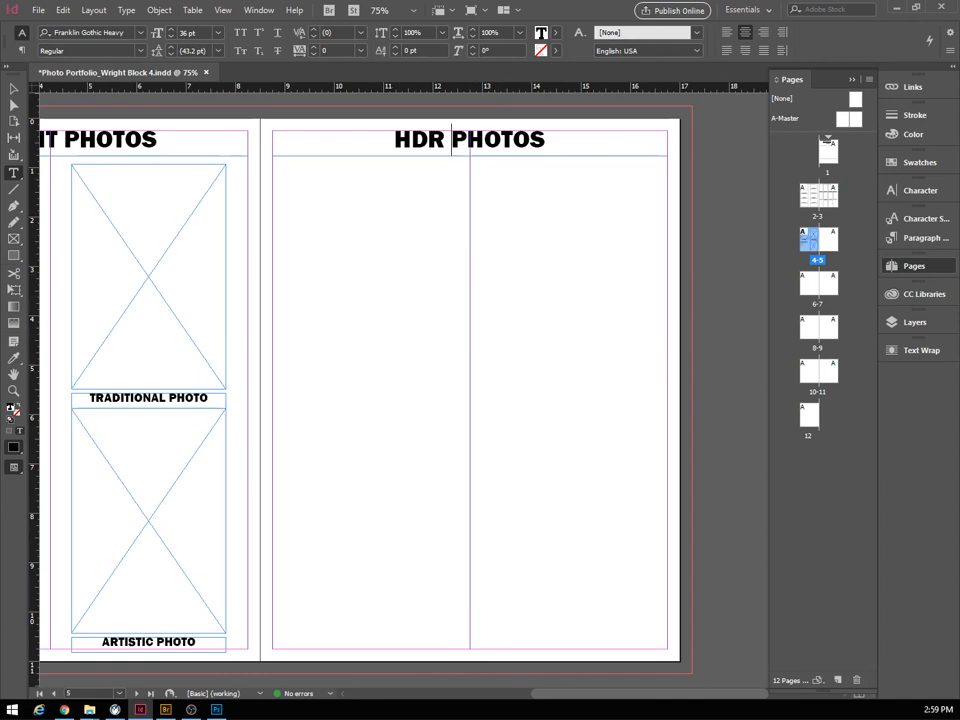
key(alt+Tab)
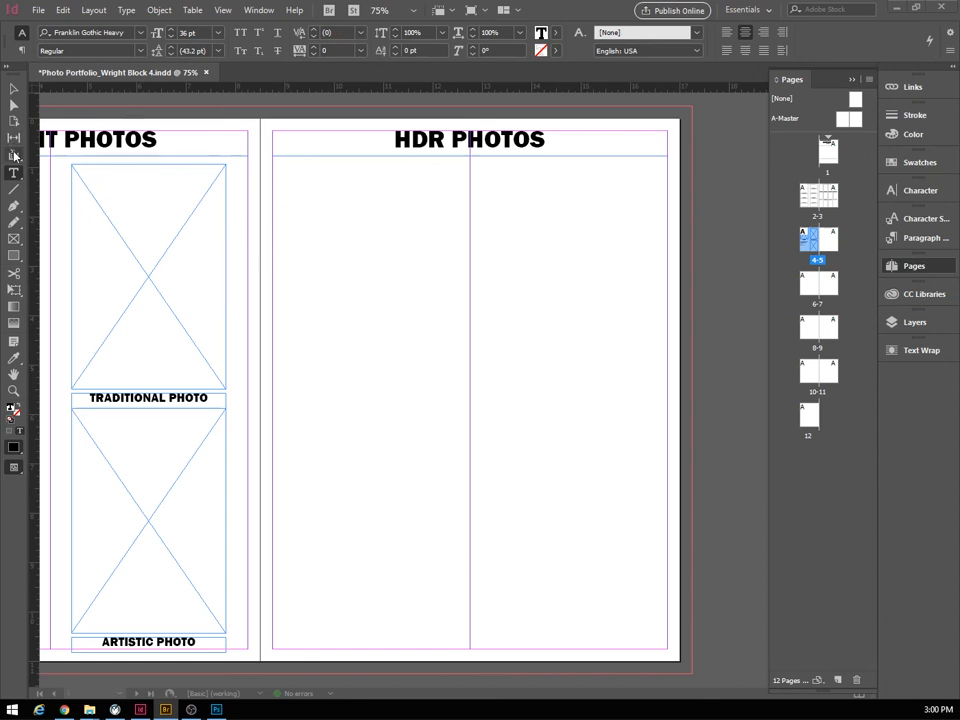
Draw a row of three small picture frames below the HDR PHOTOS heading from the left margin, about 3.23 in wide overall and 1.42 in high.
click(14, 239)
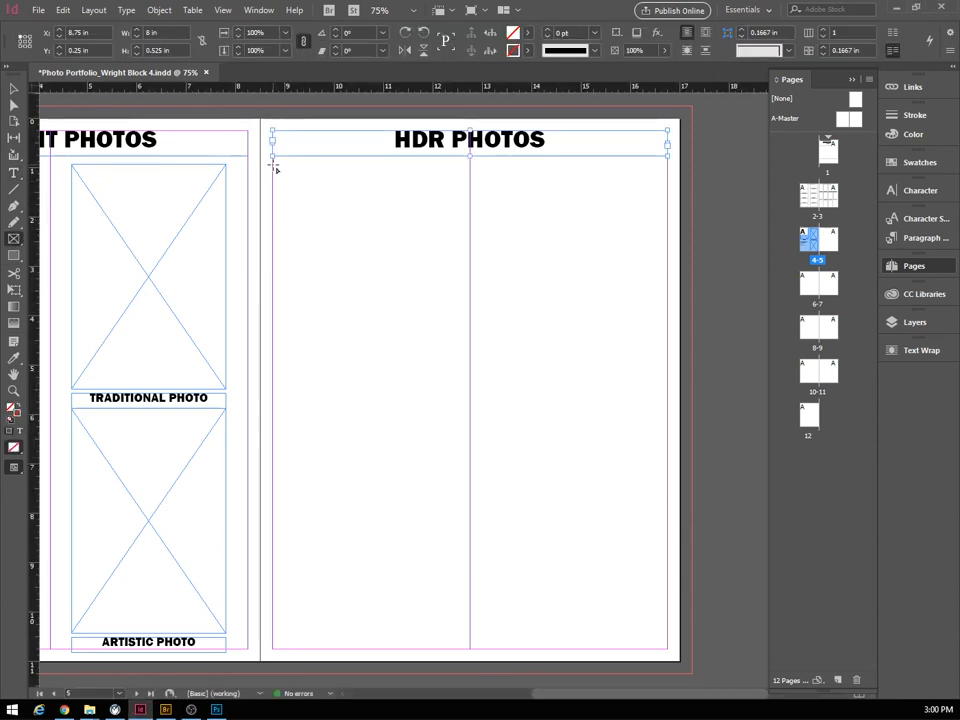
drag(273, 159, 433, 233)
key(Right)
key(Right)
key(ctrl+Right)
key(ctrl+Right)
key(ctrl+Right)
key(ctrl+Right)
key(ctrl+Right)
key(ctrl+Right)
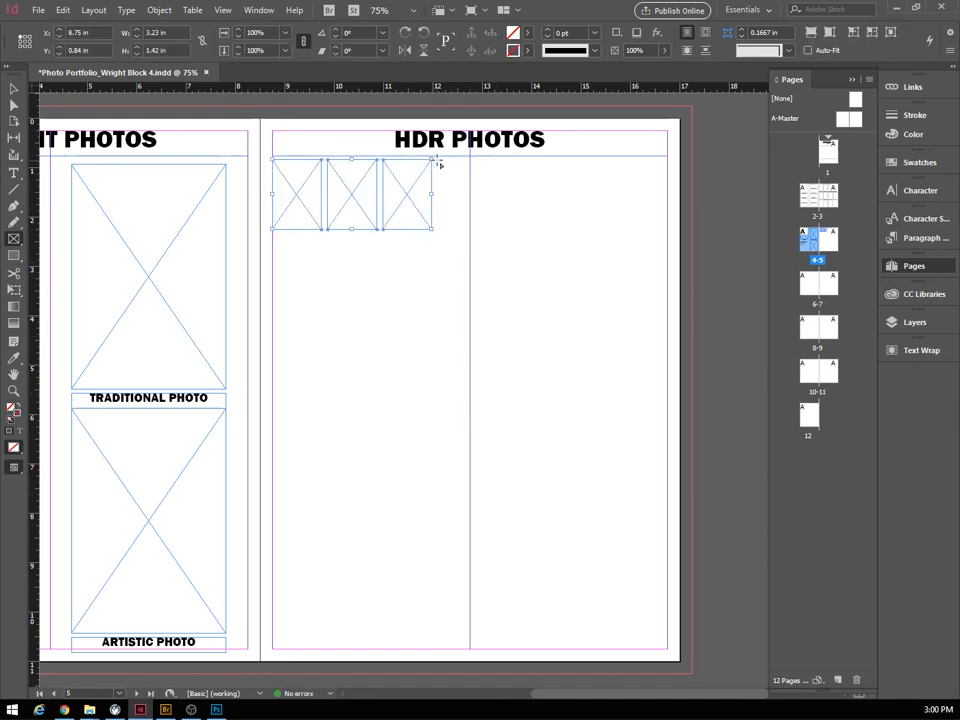
Draw a large picture frame about 3.9 in wide and 3.72 in high in the right column, its left edge on the column guide.
drag(432, 160, 654, 343)
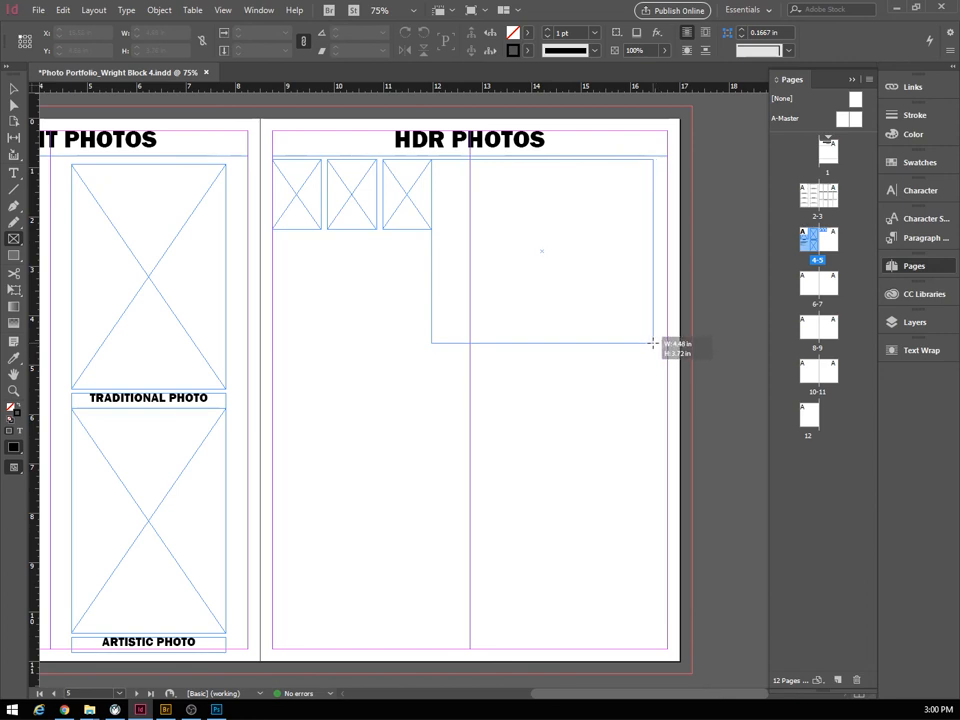
drag(653, 343, 649, 342)
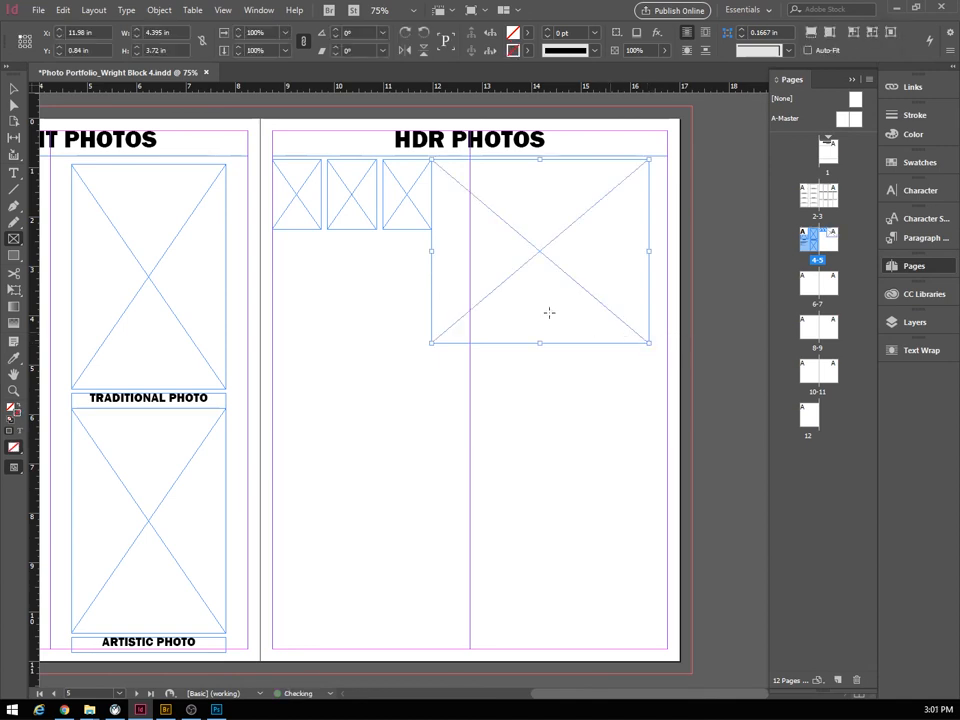
key(v)
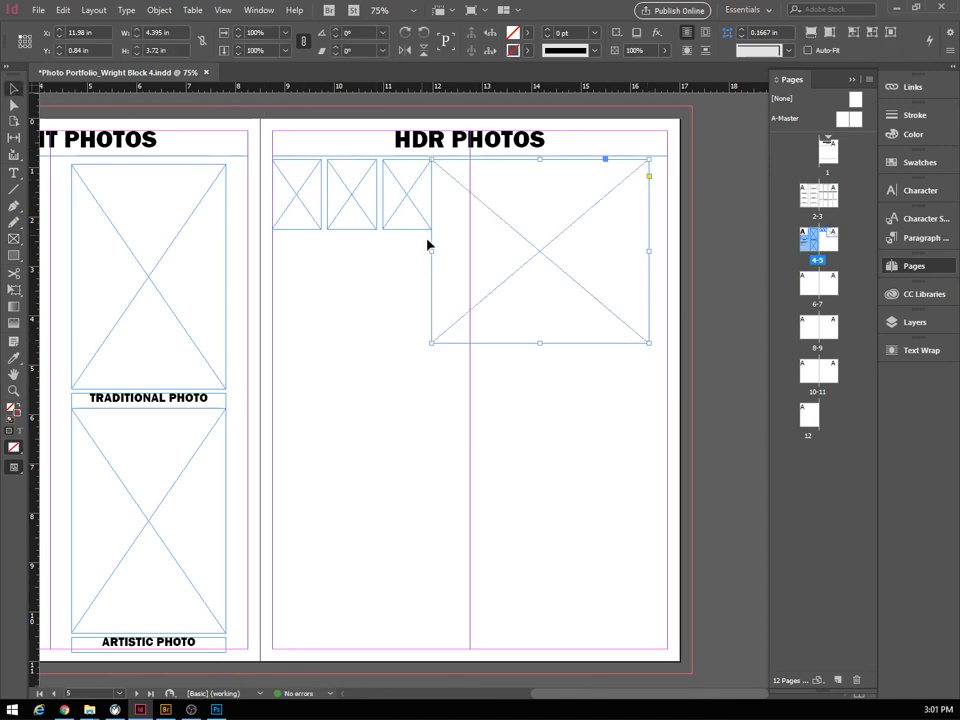
drag(439, 259, 463, 259)
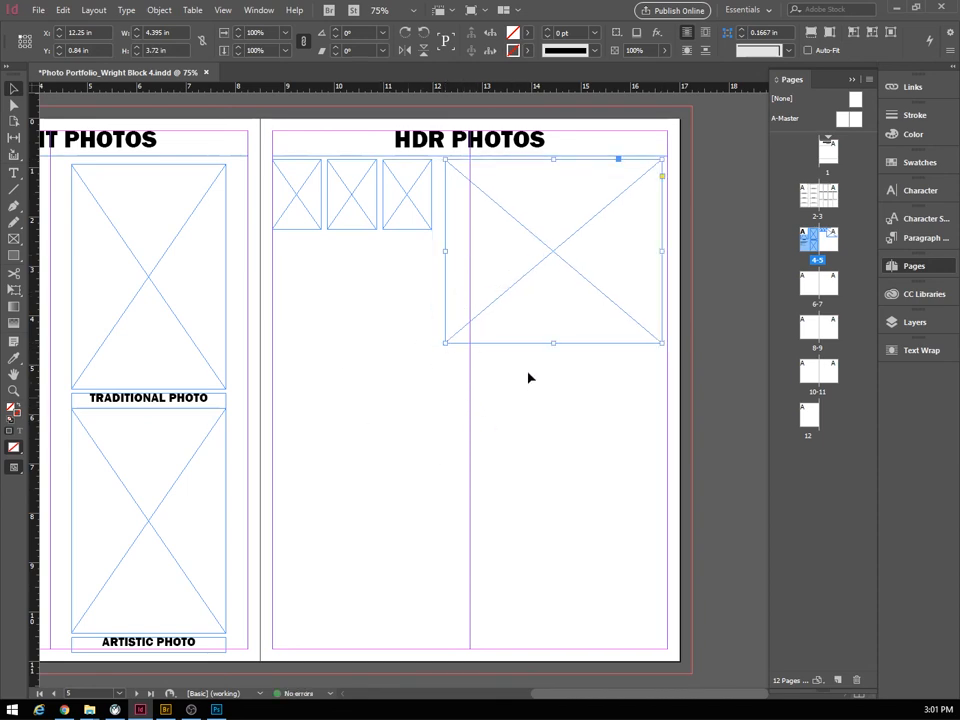
drag(445, 250, 470, 251)
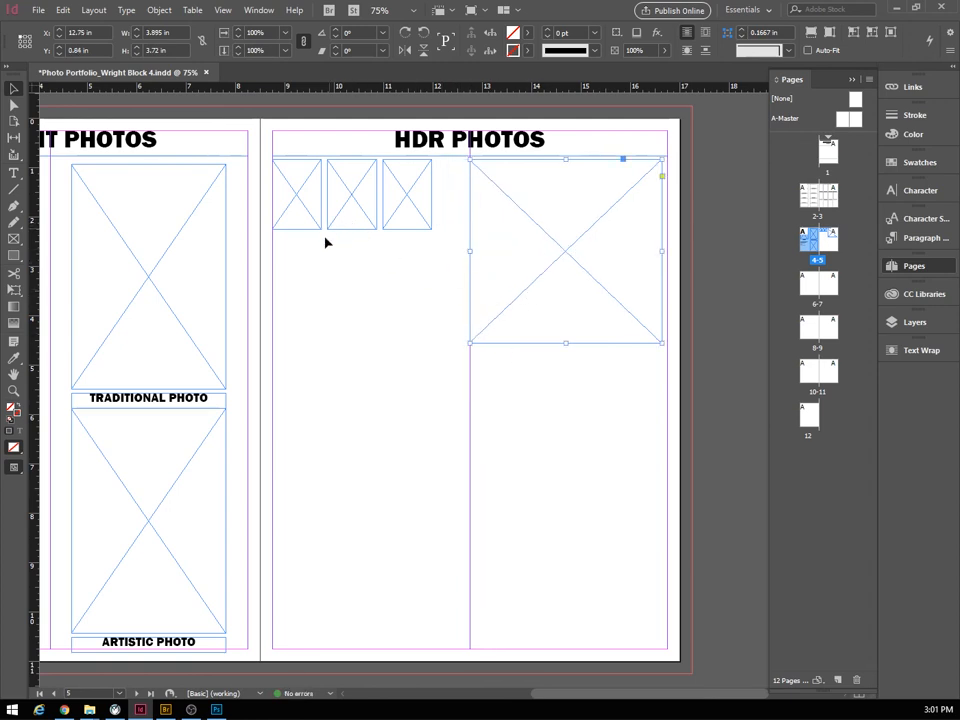
Widen the row of three small picture frames together to about 3.91 in overall.
click(297, 200)
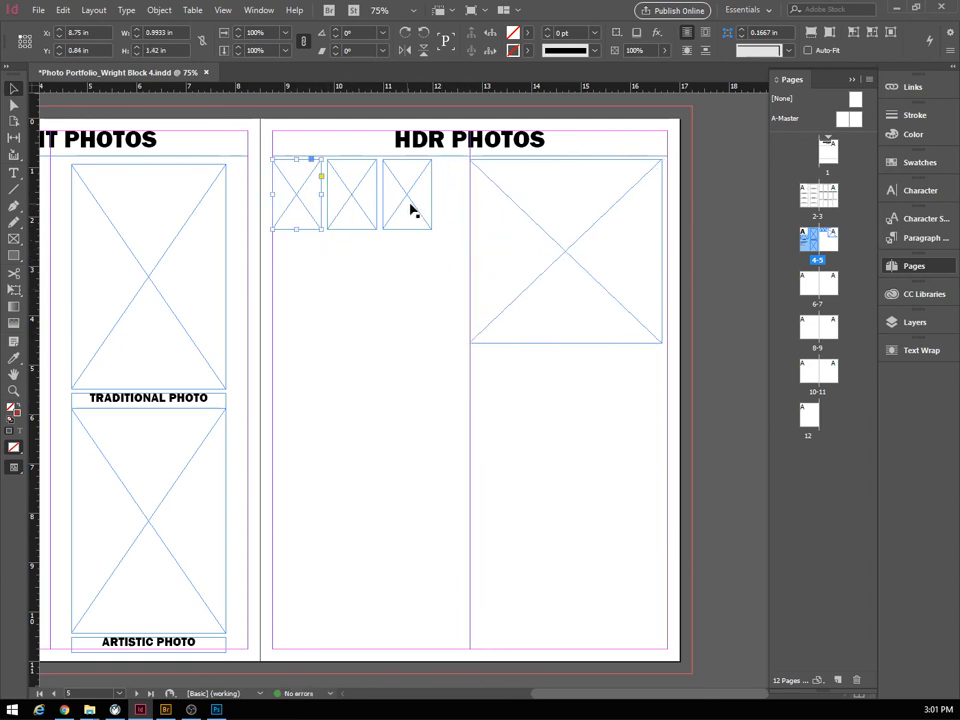
drag(446, 204, 285, 214)
drag(433, 194, 465, 196)
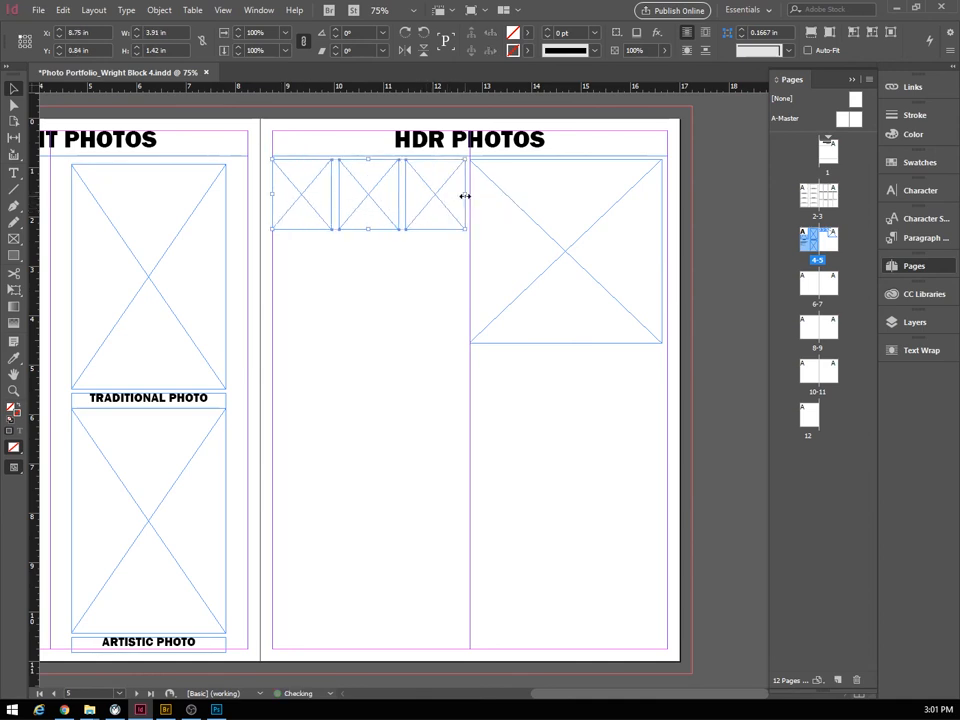
click(418, 300)
Copy the large picture frame and place the copy beneath the three small frames, against the left margin.
click(589, 259)
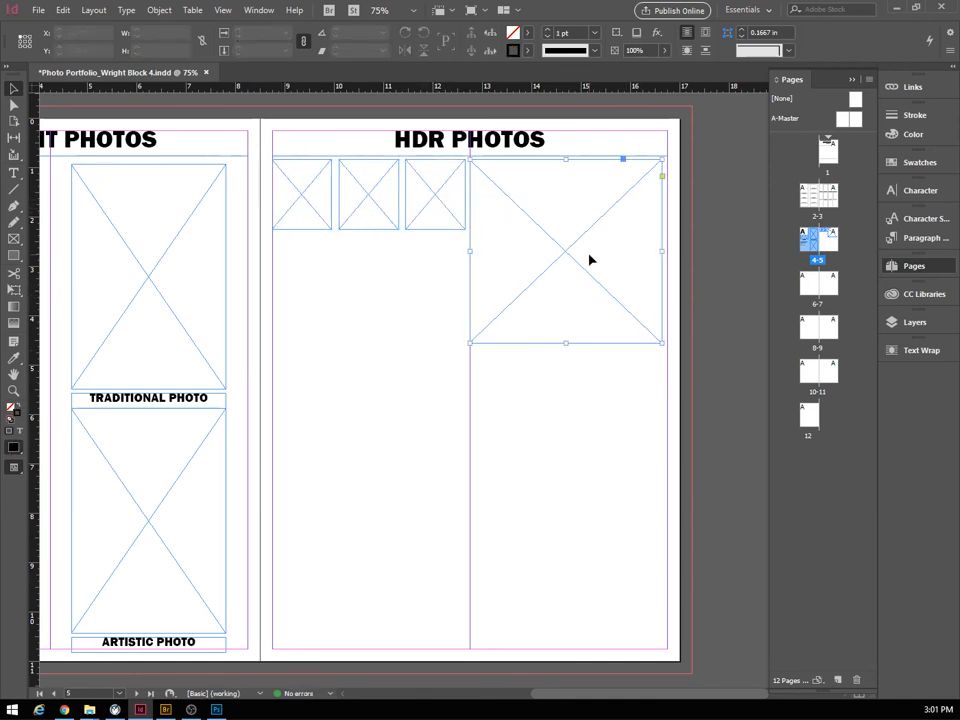
key(ctrl+c)
key(ctrl+v)
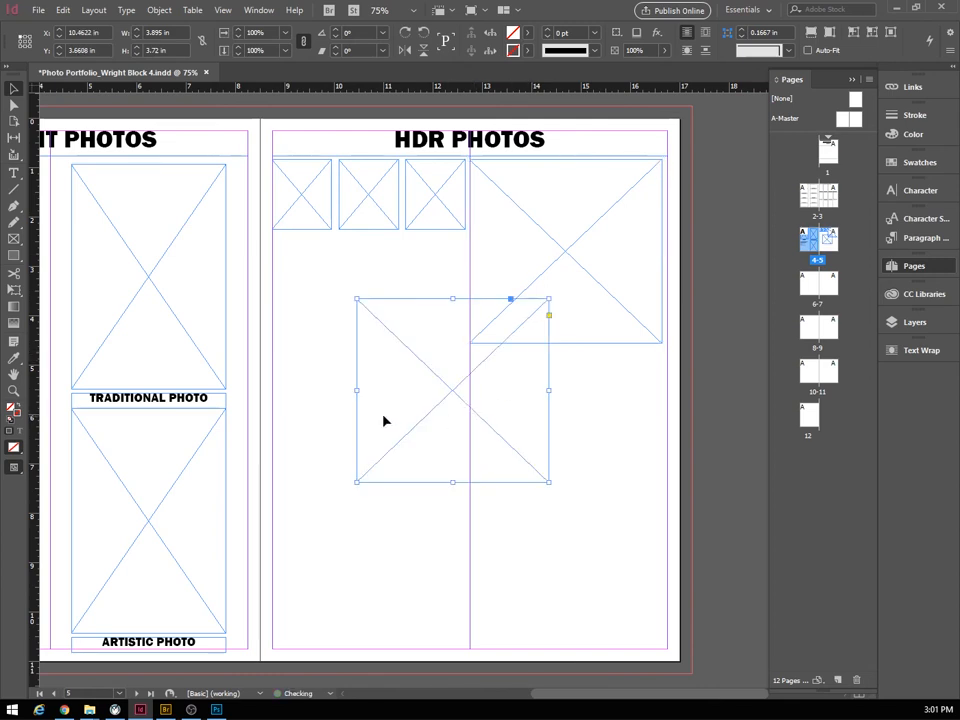
drag(422, 390, 340, 334)
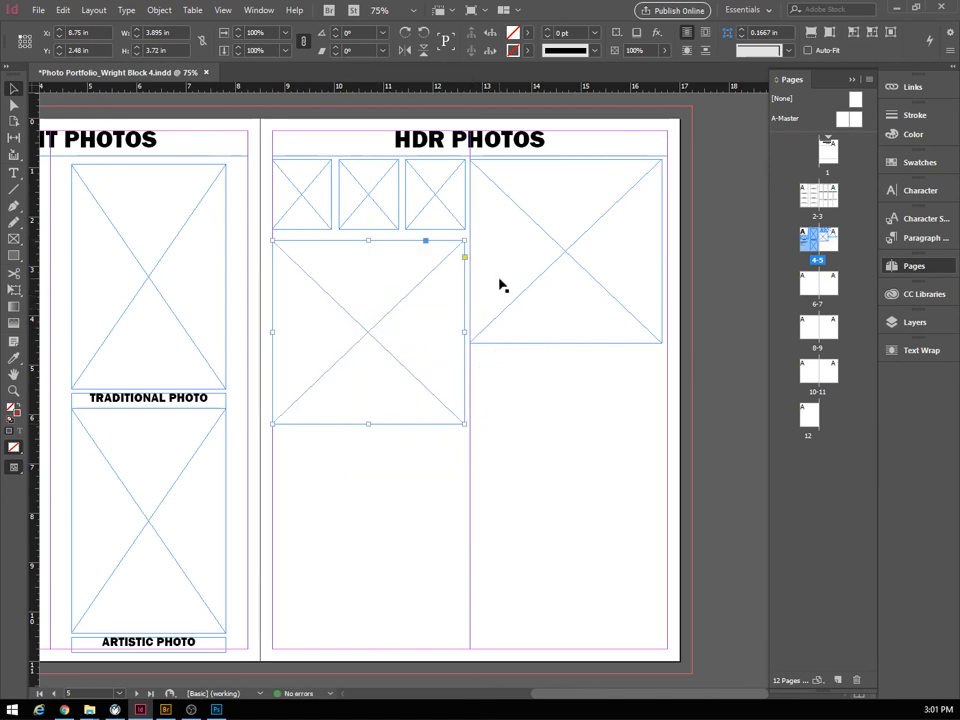
click(473, 291)
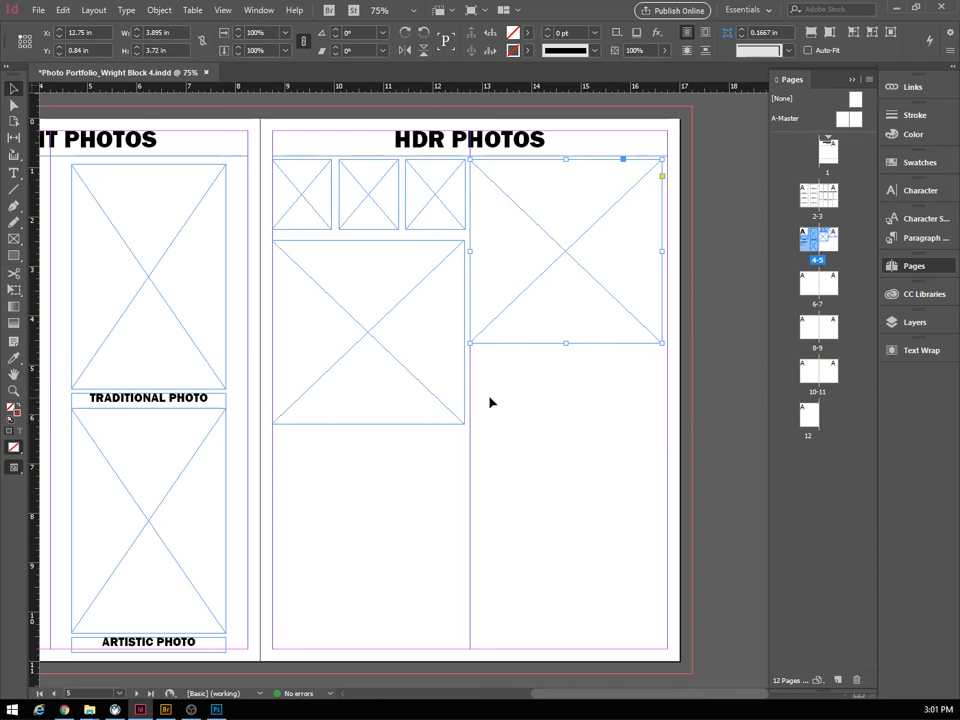
Duplicate the three small picture frames and place the copies beneath the large right-column frame.
click(430, 202)
shift+click(386, 197)
shift+click(313, 199)
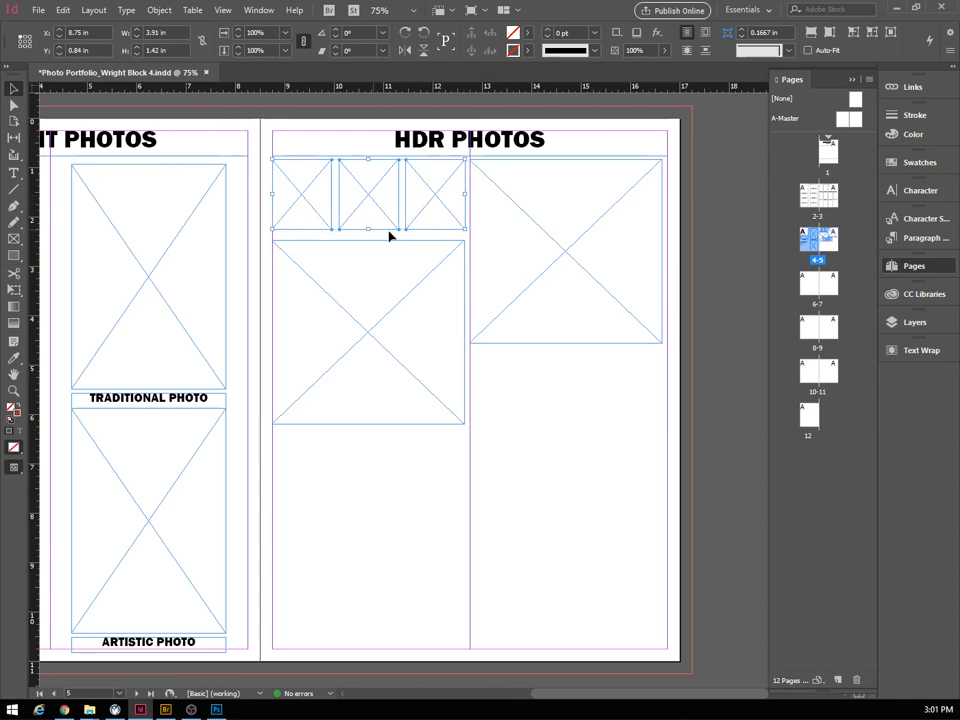
drag(390, 236, 590, 404)
click(556, 480)
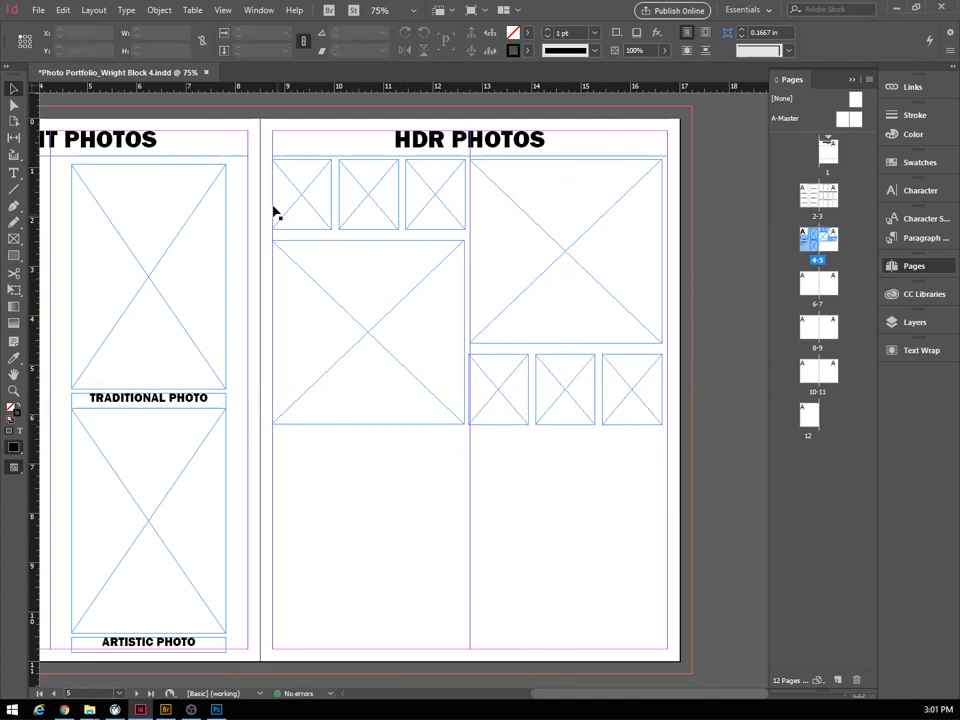
Nudge all the picture frames on the HDR PHOTOS page slightly right to balance the side margins, and deselect them.
drag(268, 188, 651, 418)
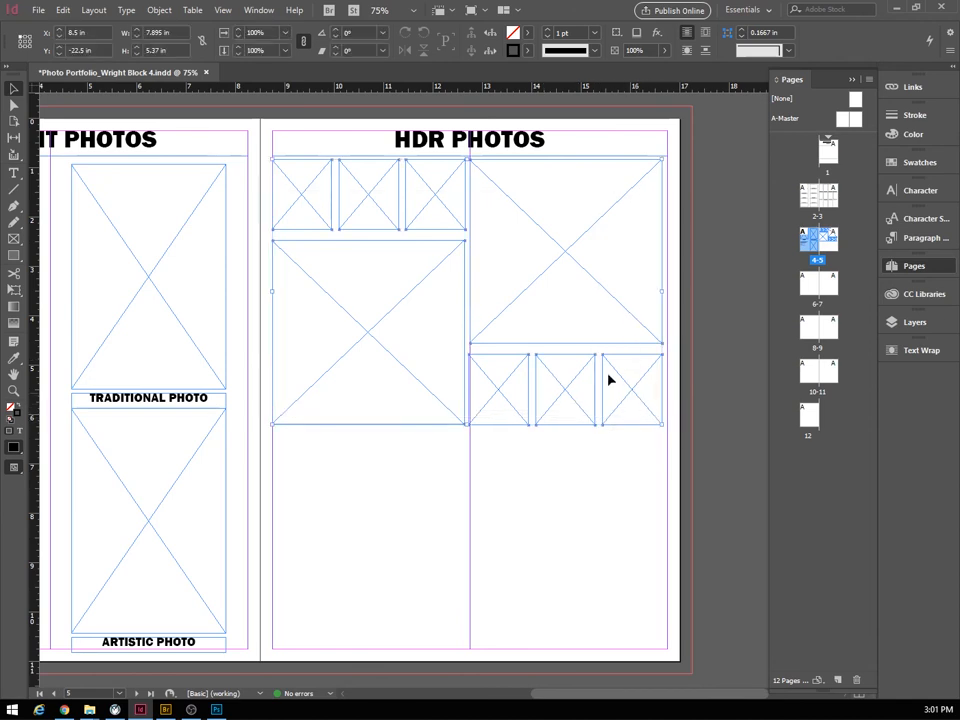
key(Right)
key(Right)
key(Right)
key(Right)
key(Right)
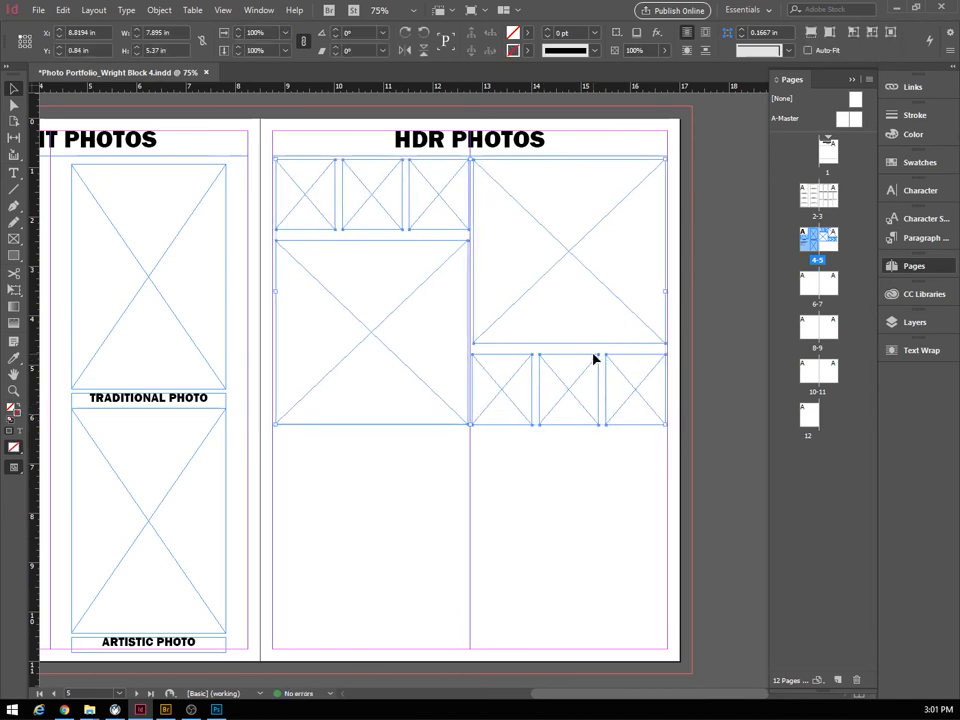
click(591, 527)
click(415, 313)
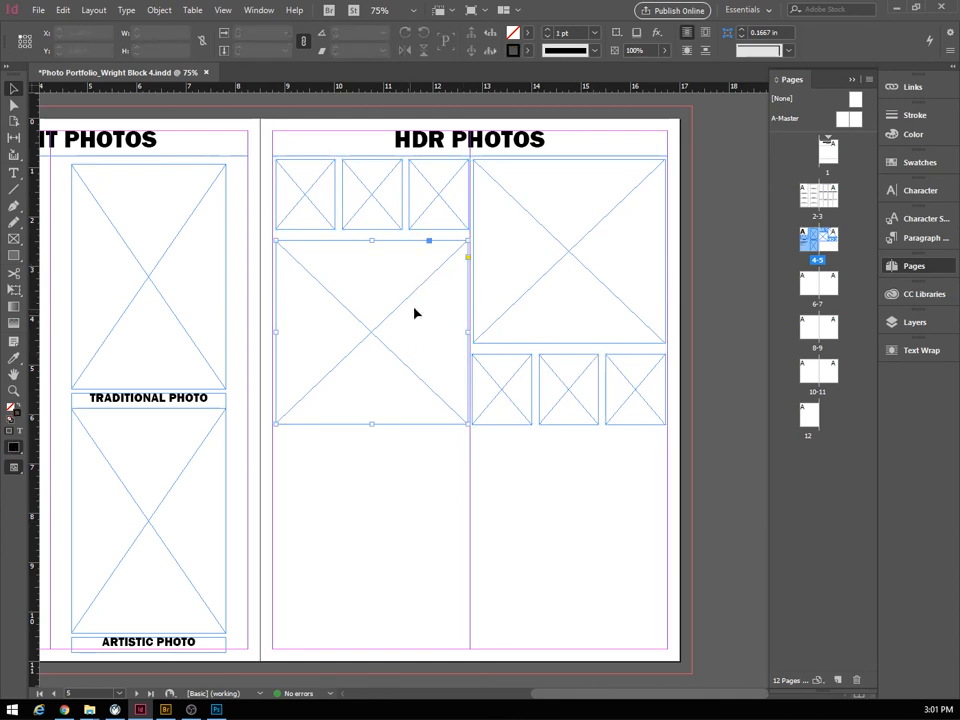
click(508, 259)
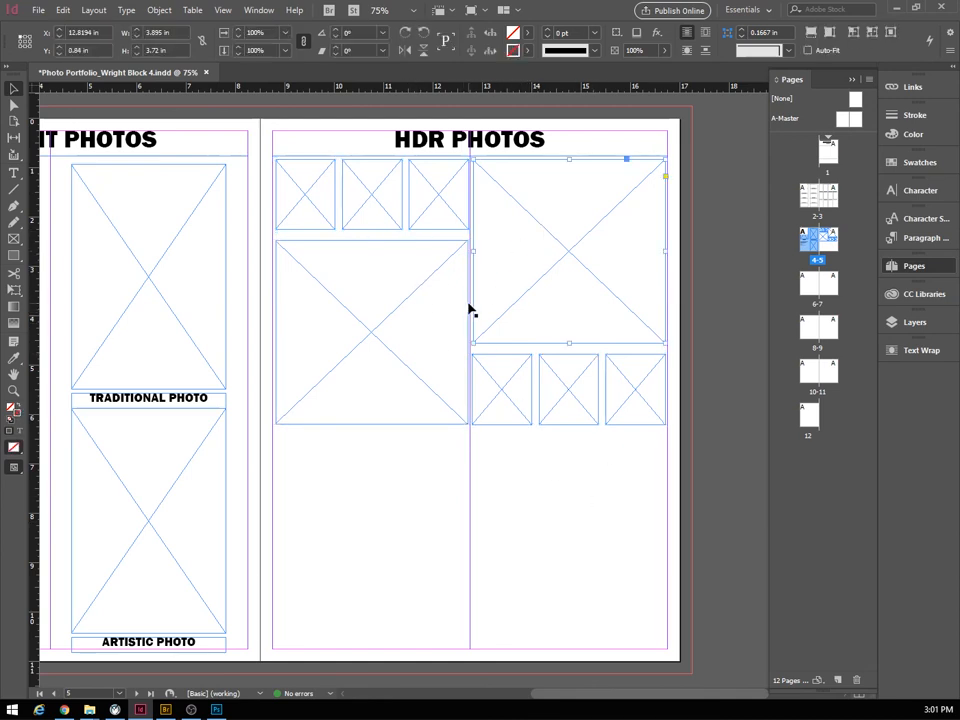
drag(266, 192, 652, 405)
click(543, 444)
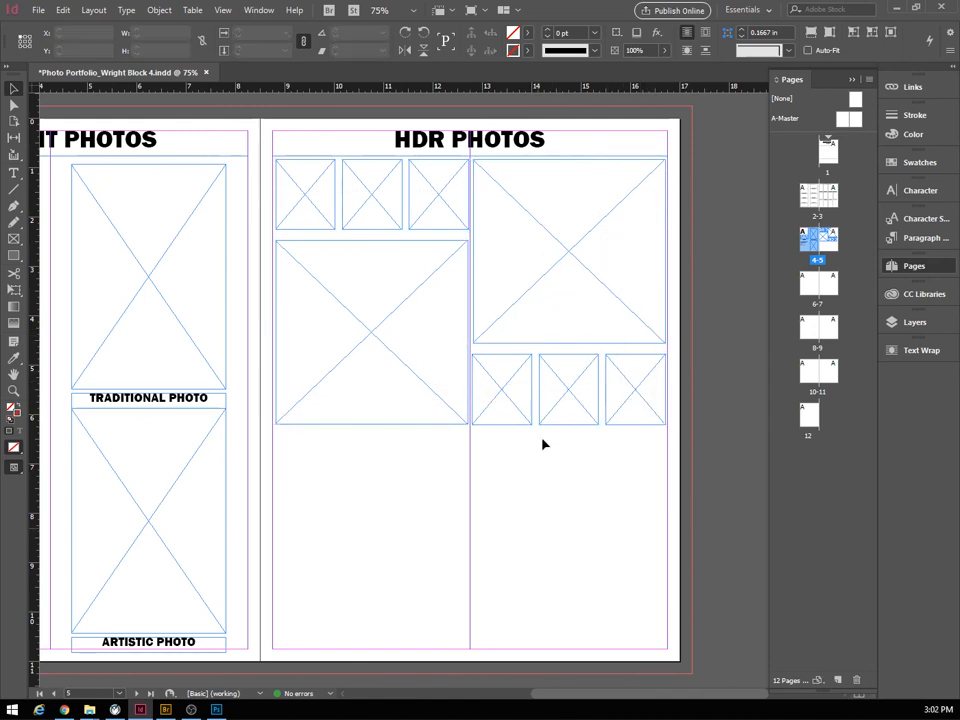
drag(521, 264, 600, 430)
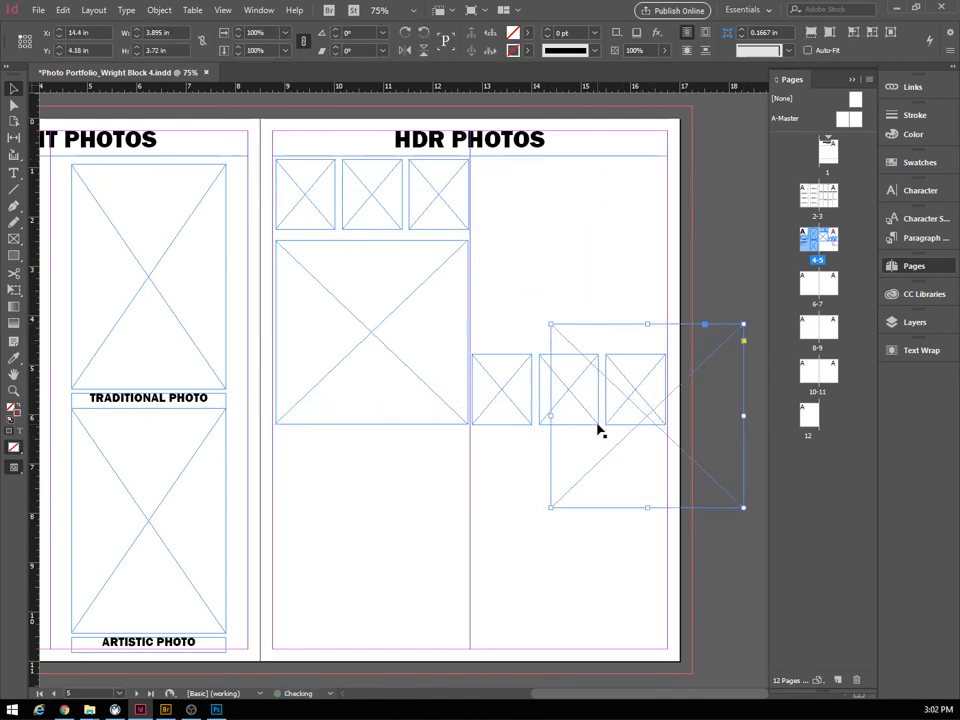
key(ctrl+z)
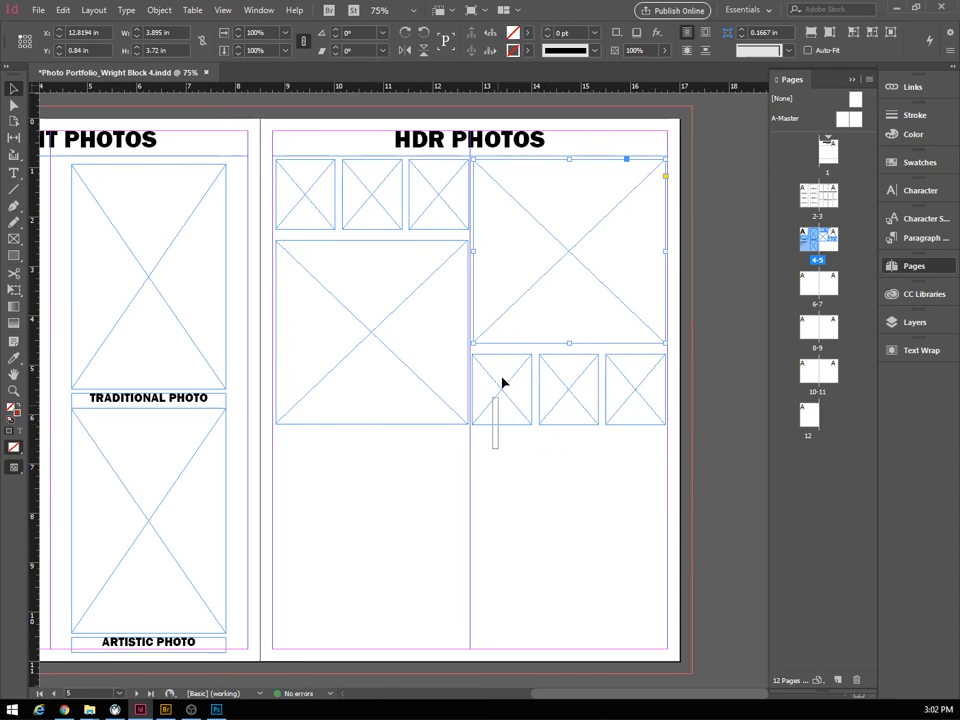
Nudge the right-column picture frames right and the left-column frames left to meet the HDR PHOTOS page's side margins, and deselect them.
drag(502, 382, 638, 318)
key(Right)
key(Right)
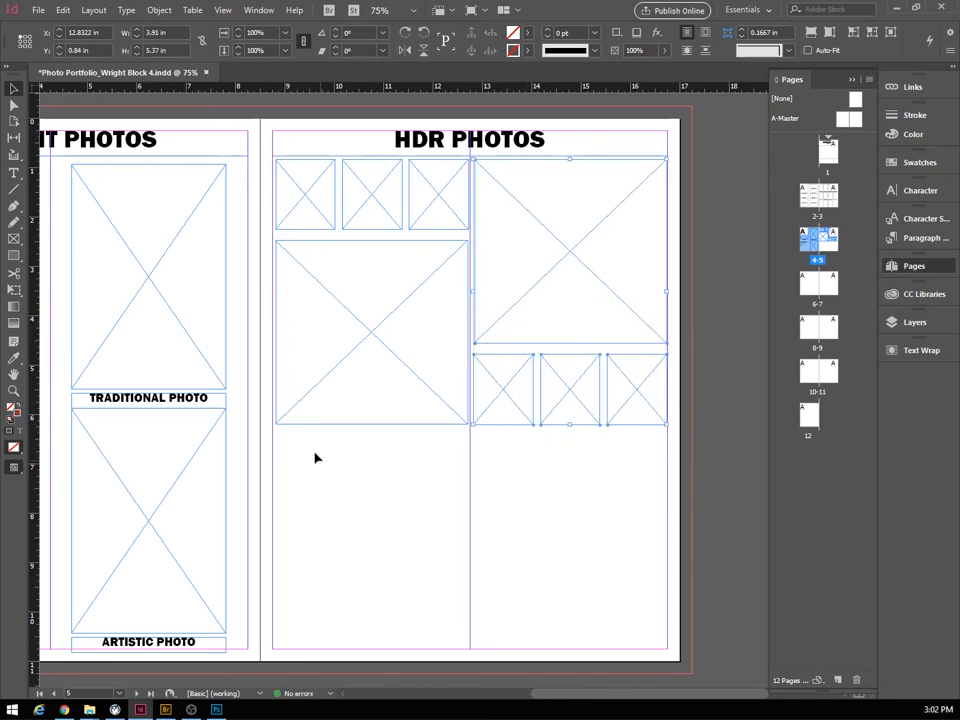
drag(316, 459, 435, 197)
key(Left)
key(Left)
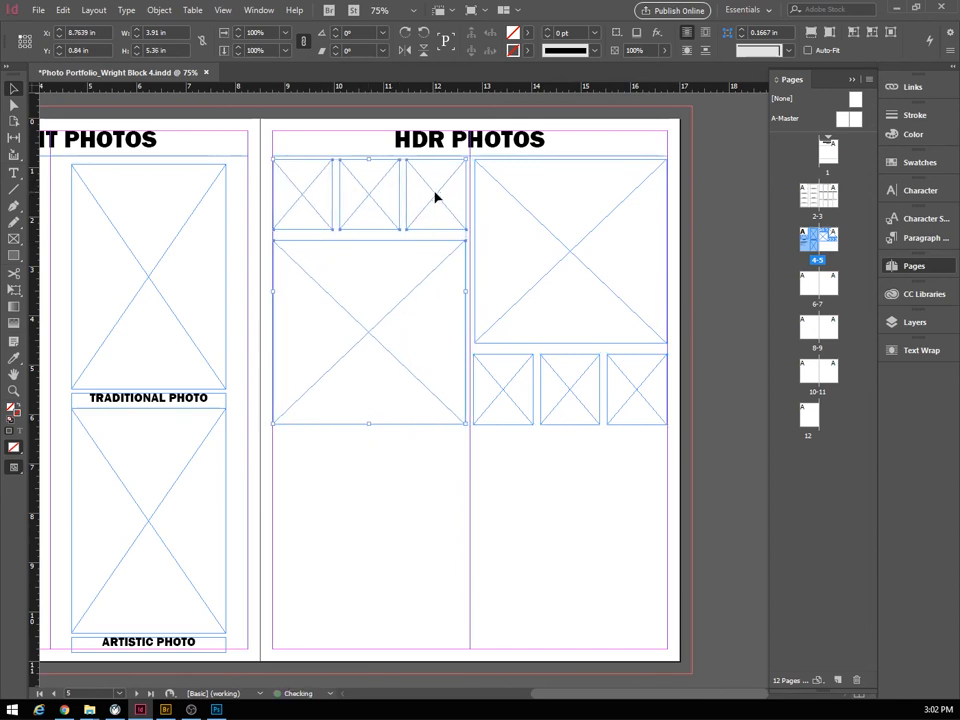
click(437, 514)
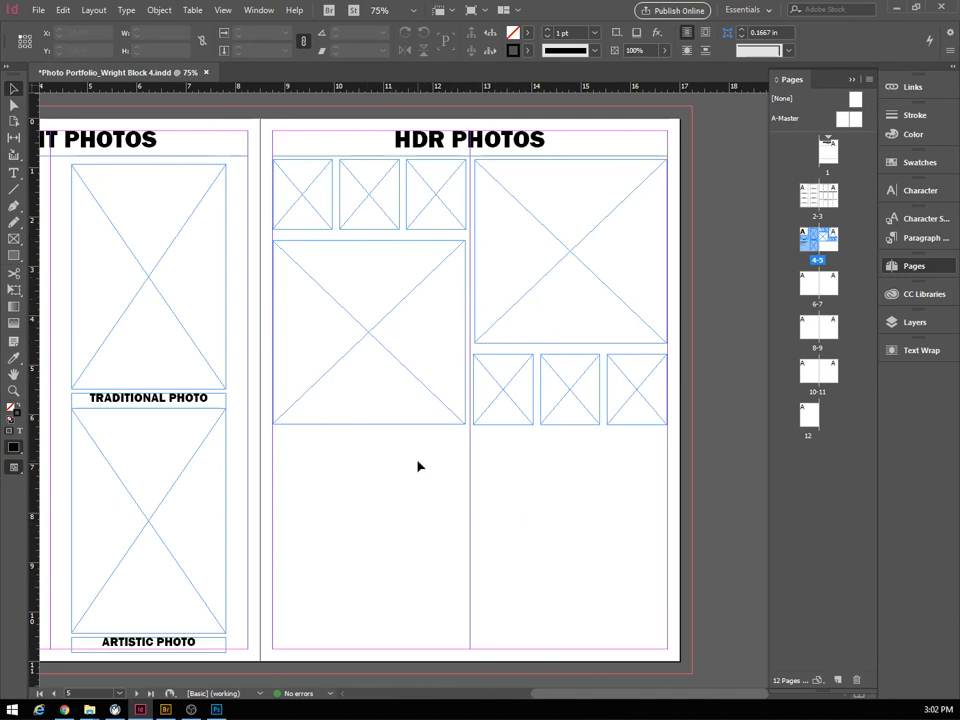
Draw a large picture frame about 6.03 by 4.44 in beneath the existing frames, starting at the page's left margin.
click(15, 239)
drag(273, 434, 570, 652)
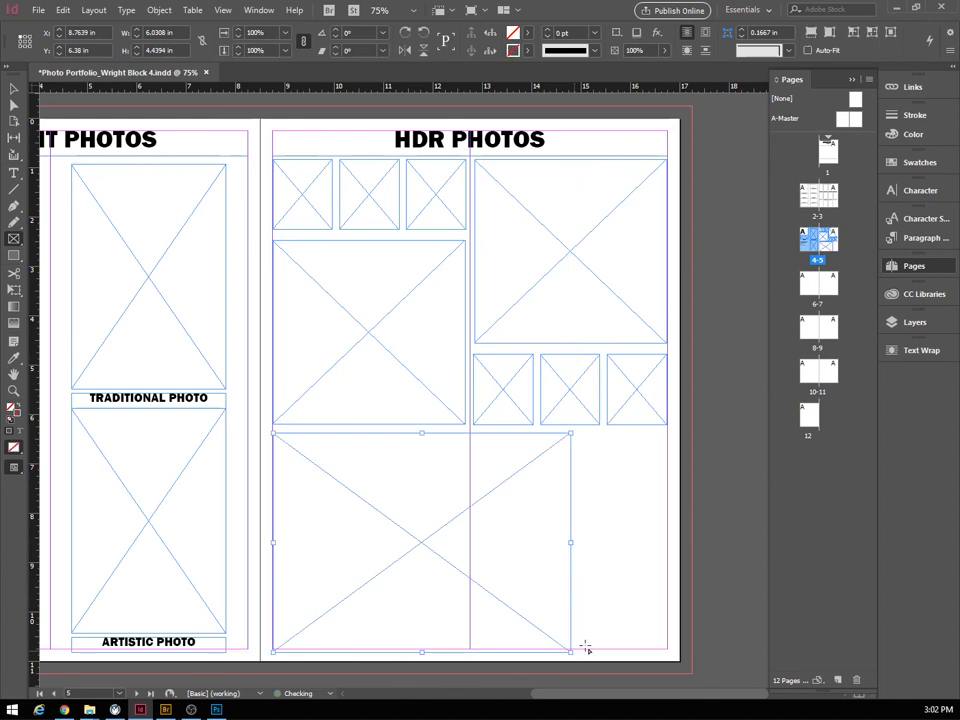
click(576, 442)
key(Escape)
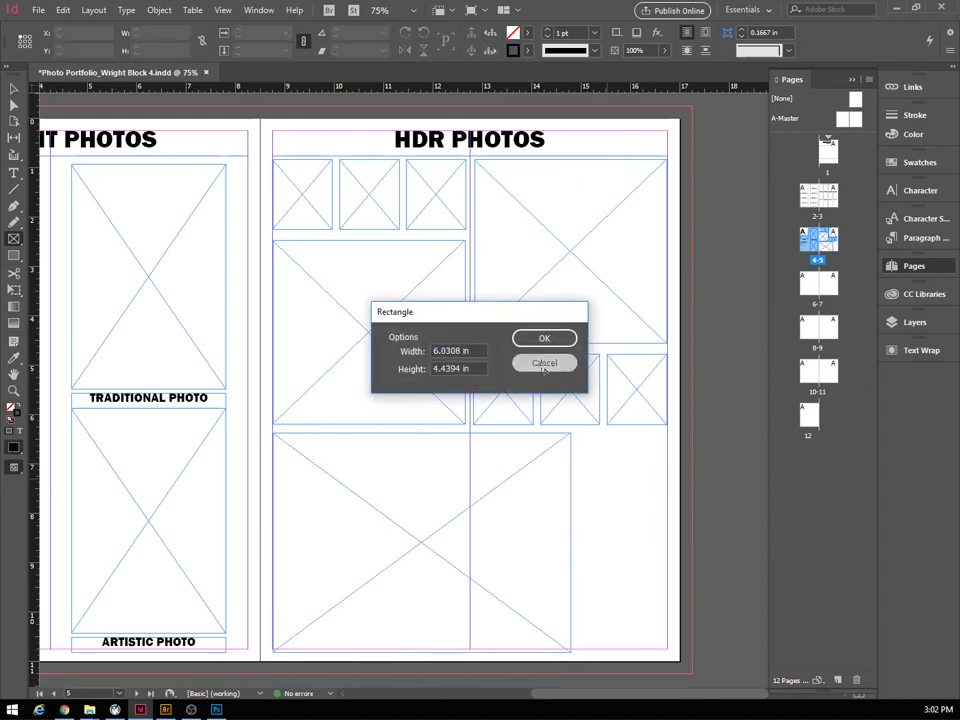
Draw a stack of three picture frames beside the large lower frame, about 1.74 in wide and 4.44 in tall overall.
drag(574, 435, 661, 654)
key(Up)
key(Up)
key(ctrl+Up)
key(ctrl+Up)
key(ctrl+Up)
key(ctrl+Up)
key(ctrl+Up)
click(13, 91)
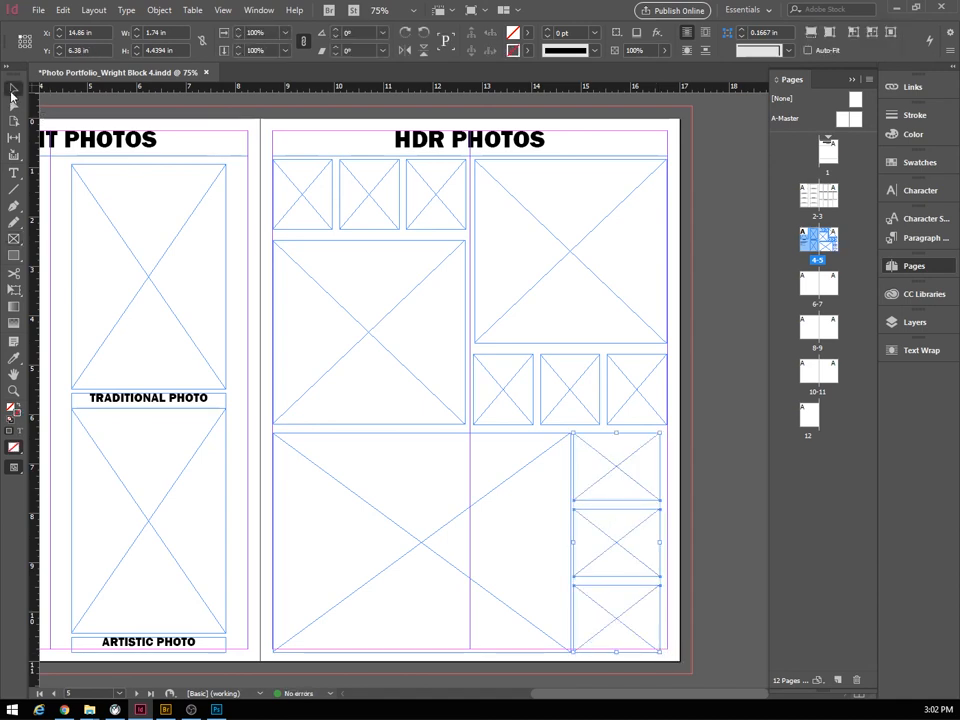
Nudge the three stacked frames right to the page margin, and widen the large lower frame to about 6.11 in.
key(Right)
key(Right)
key(Right)
key(Right)
key(Right)
key(Right)
key(Right)
key(Right)
key(Right)
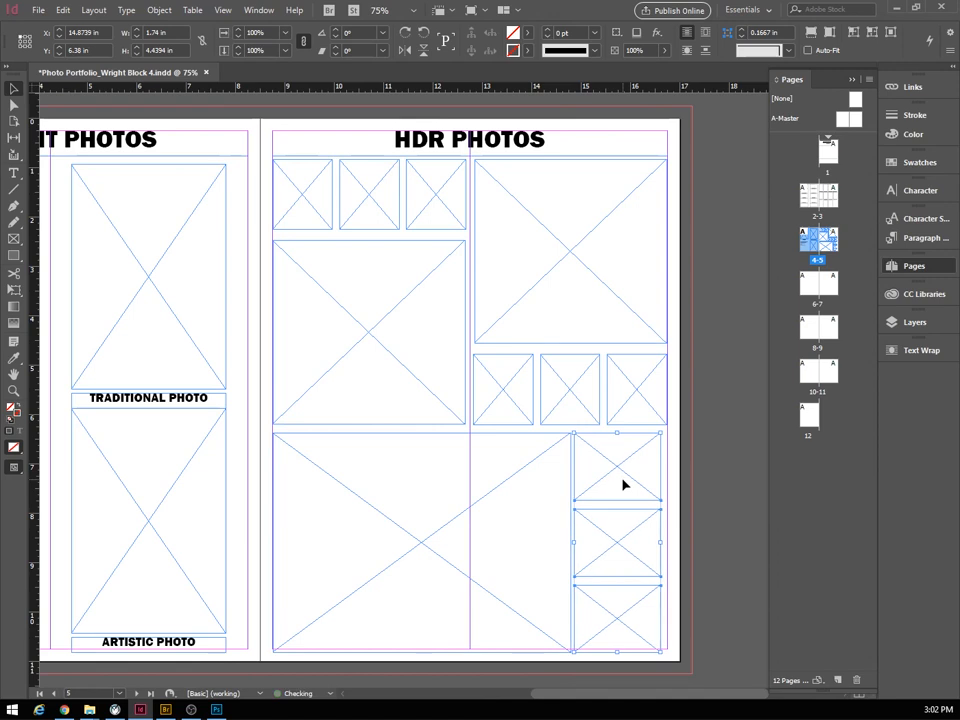
key(Right)
key(Right)
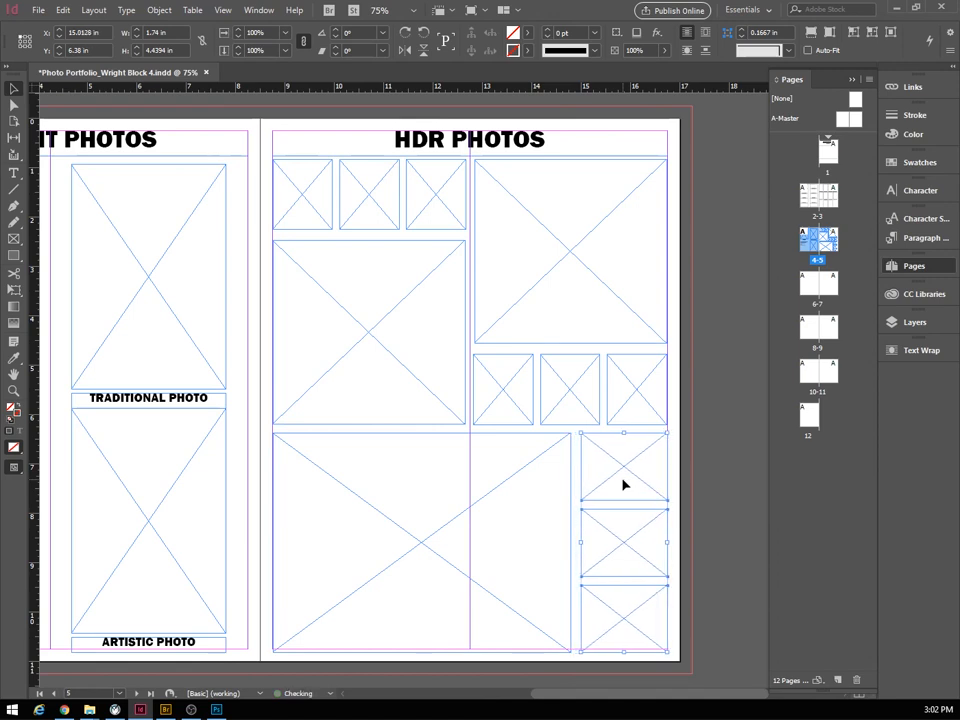
click(552, 507)
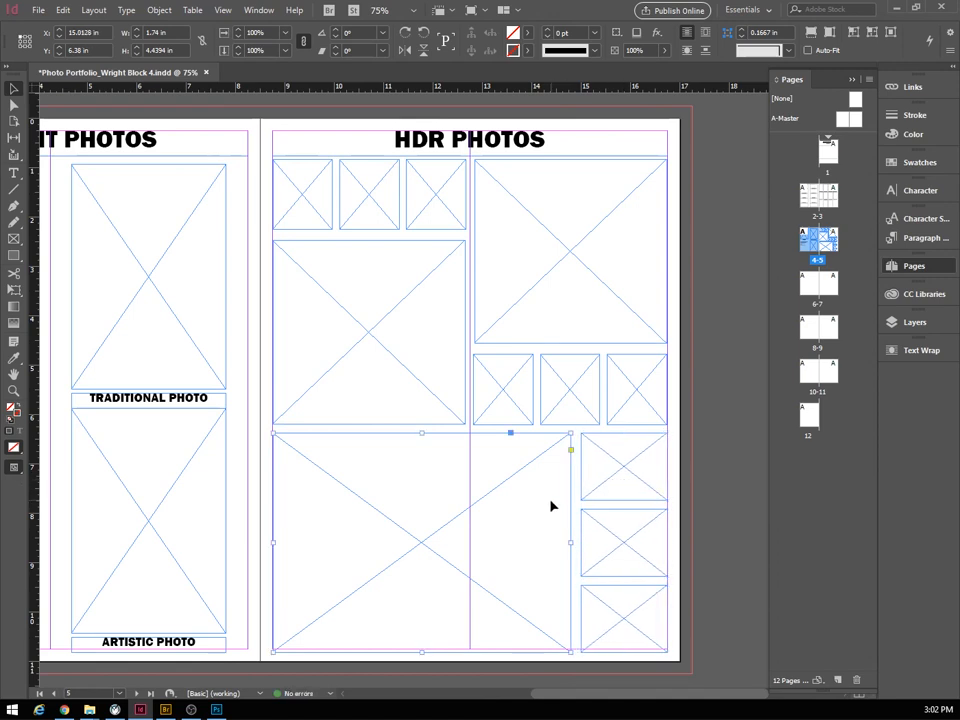
drag(571, 541, 575, 543)
click(559, 227)
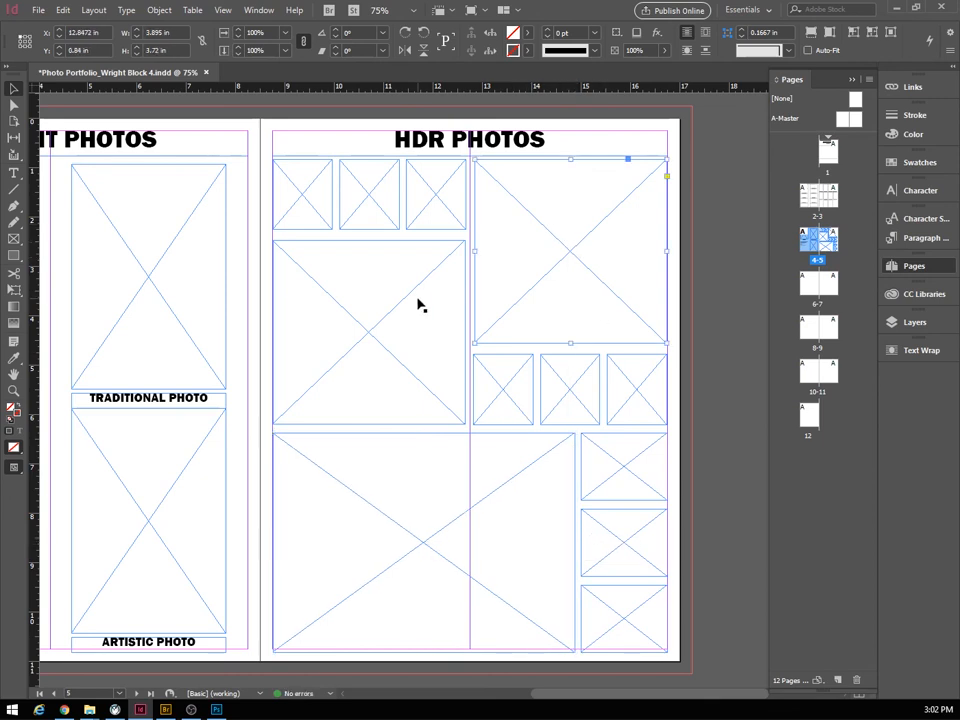
click(420, 304)
click(486, 250)
click(433, 287)
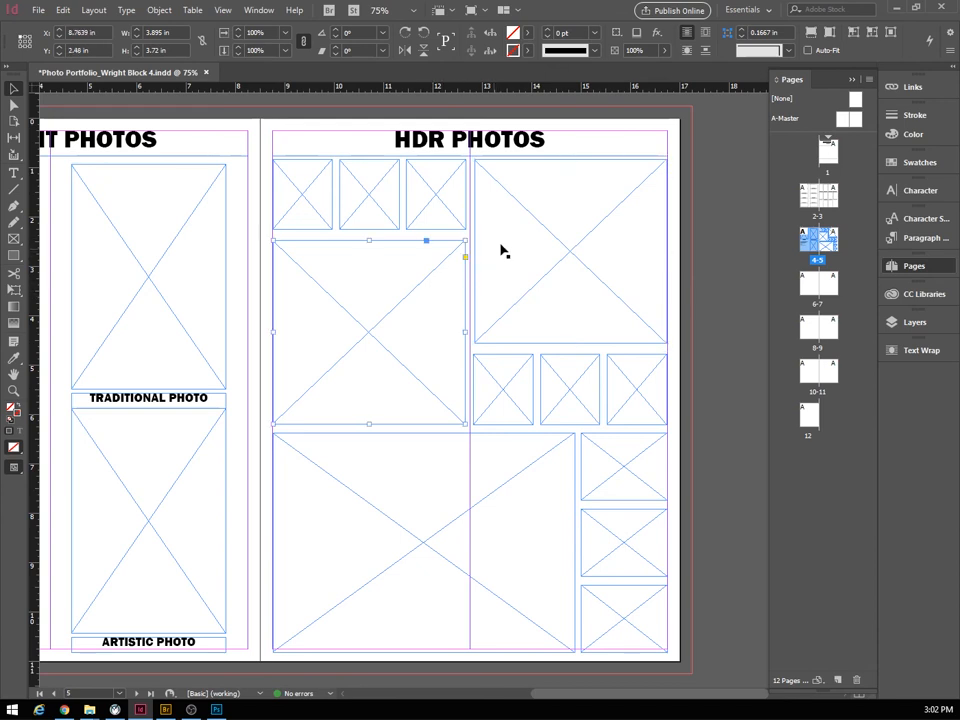
click(504, 250)
click(452, 302)
click(506, 296)
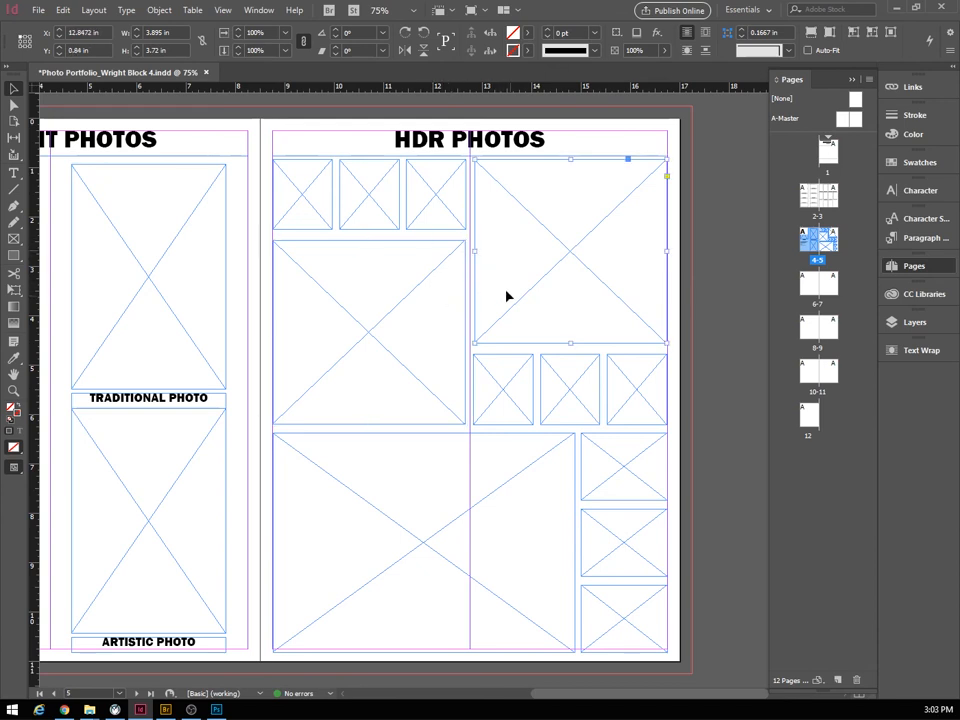
Save the portfolio document.
click(561, 516)
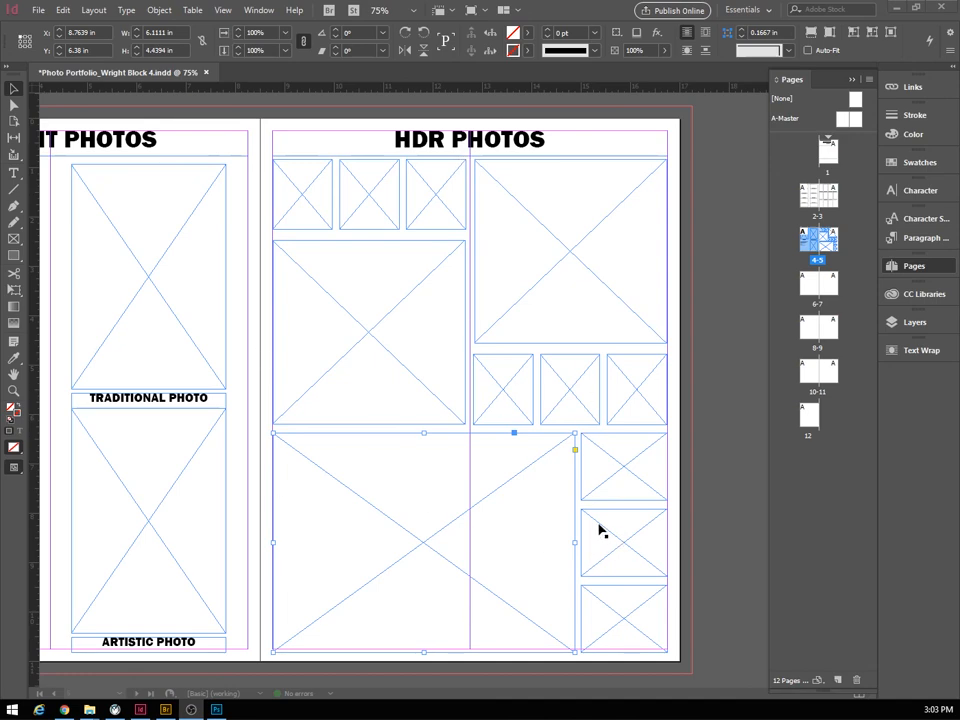
click(38, 11)
click(68, 105)
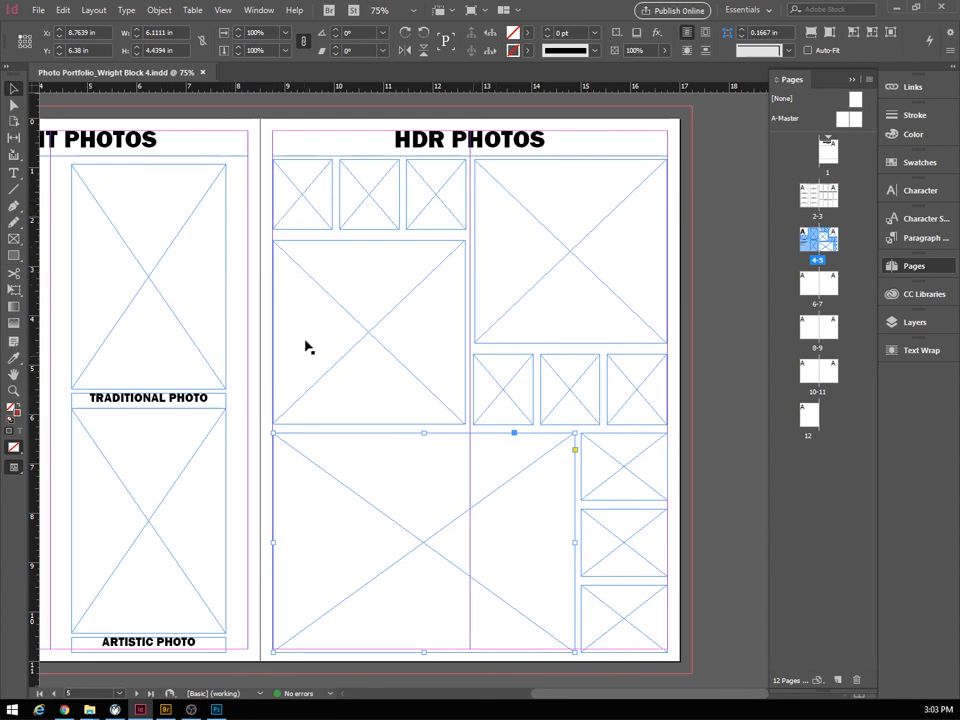
Apply a 2 pt stroke to the three picture frames on the PORTRAIT PHOTOS page, and deselect them.
click(192, 505)
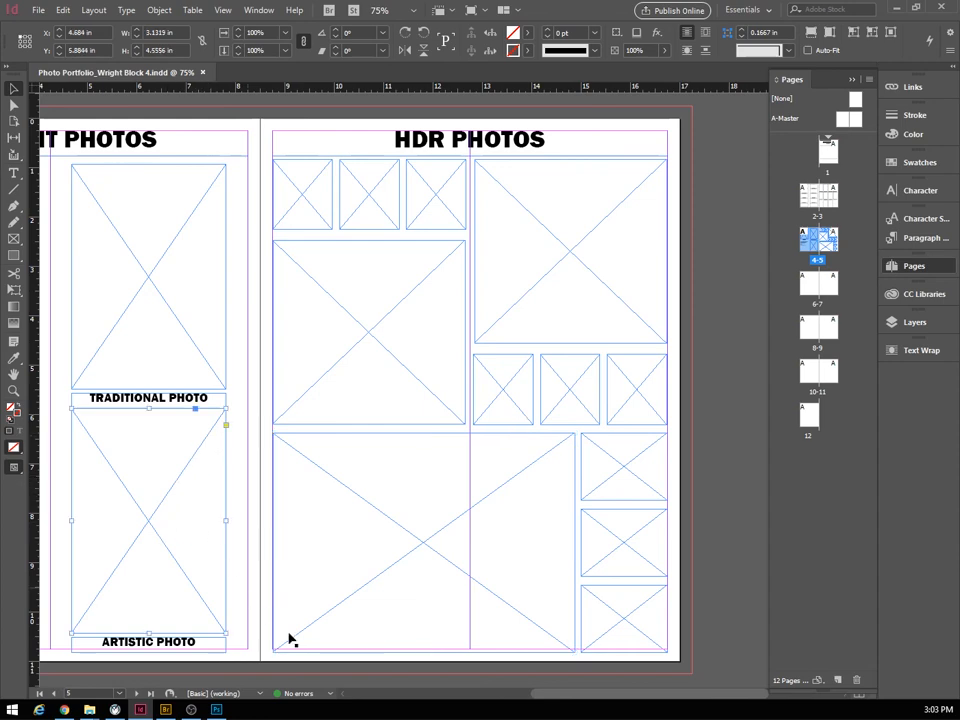
drag(553, 700, 490, 708)
click(373, 347)
click(200, 315)
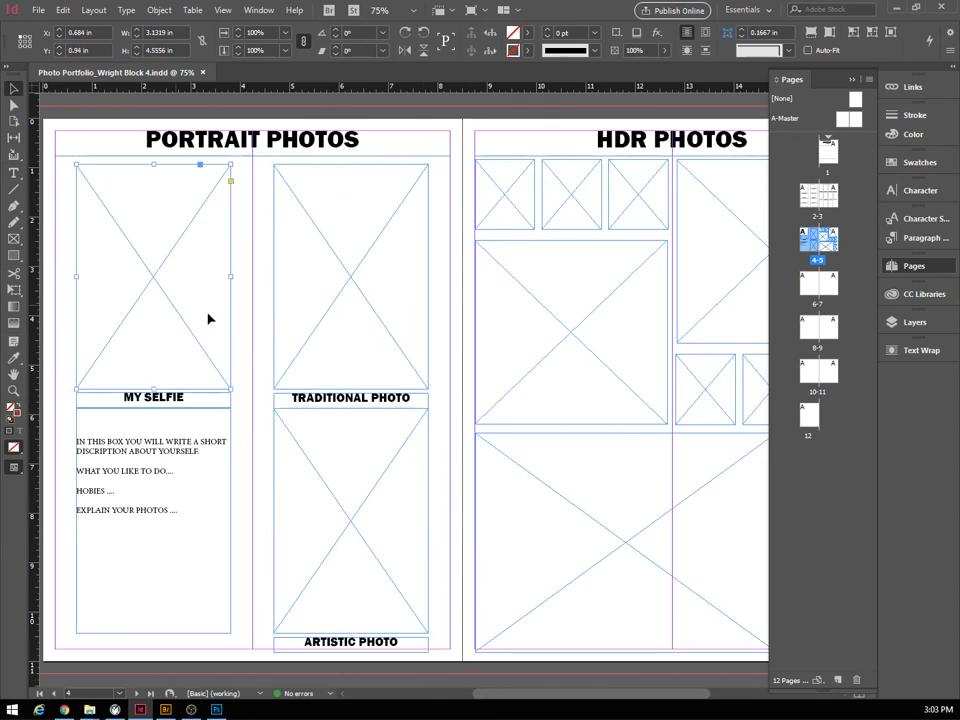
shift+click(358, 481)
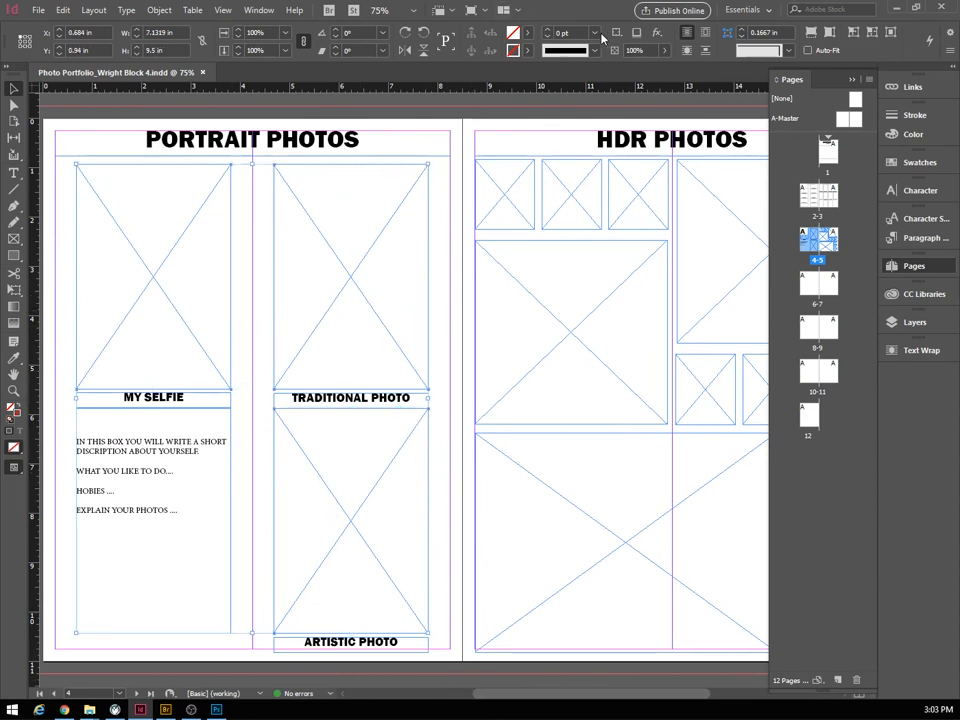
click(548, 32)
click(572, 111)
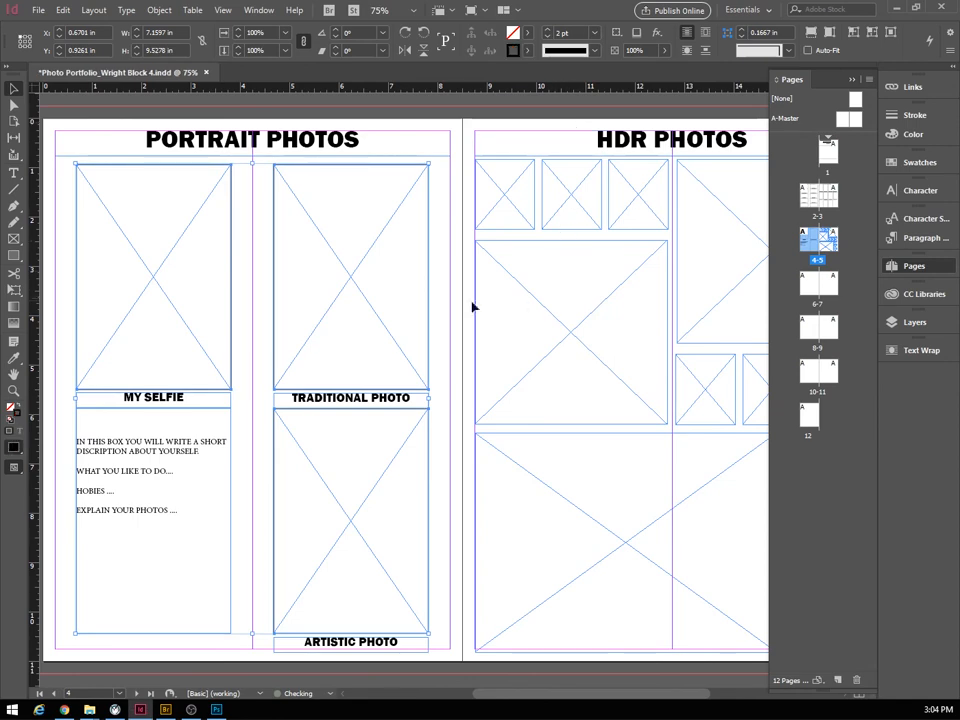
click(467, 190)
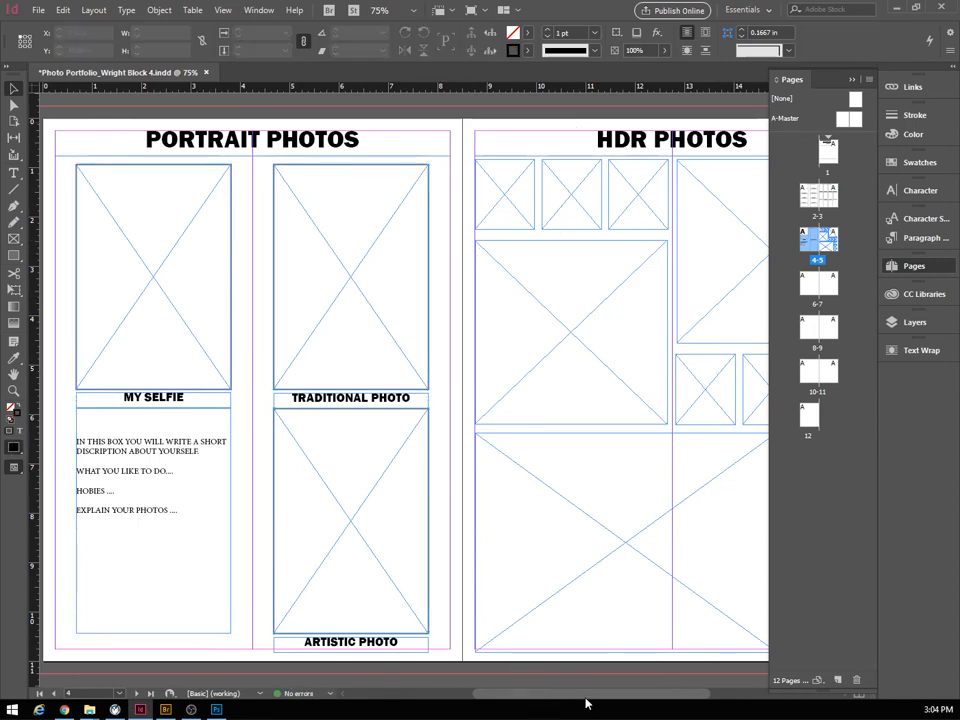
Apply a 2 pt stroke to all the picture frames on the HDR PHOTOS page, and deselect them.
drag(586, 695, 643, 700)
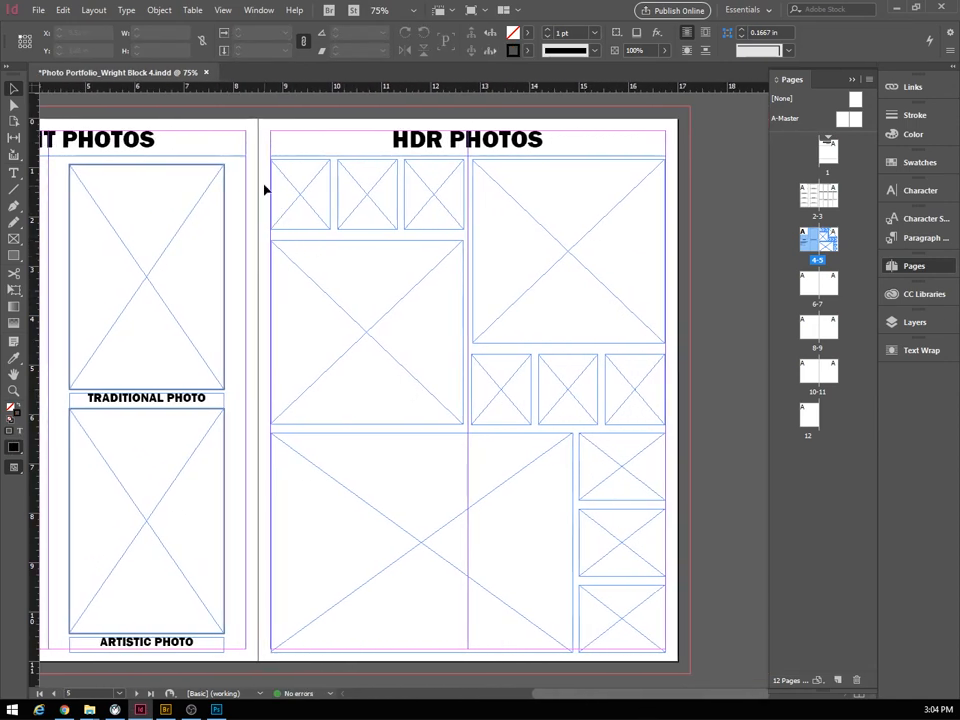
mouse_move(265, 185)
mouse_down()
mouse_move(474, 456)
mouse_move(680, 628)
mouse_up()
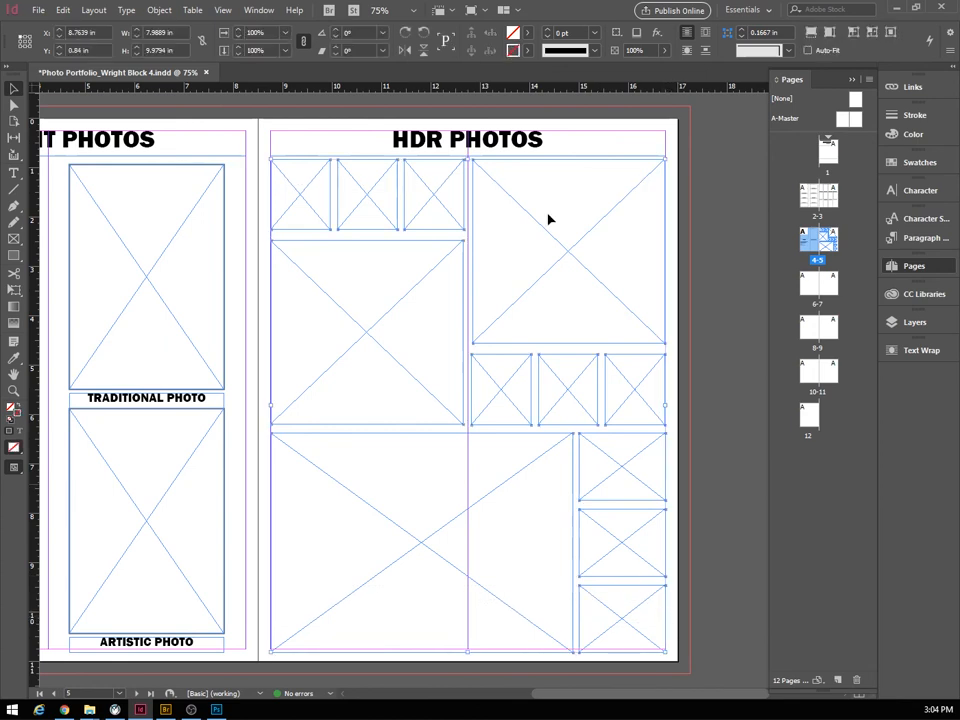
click(596, 33)
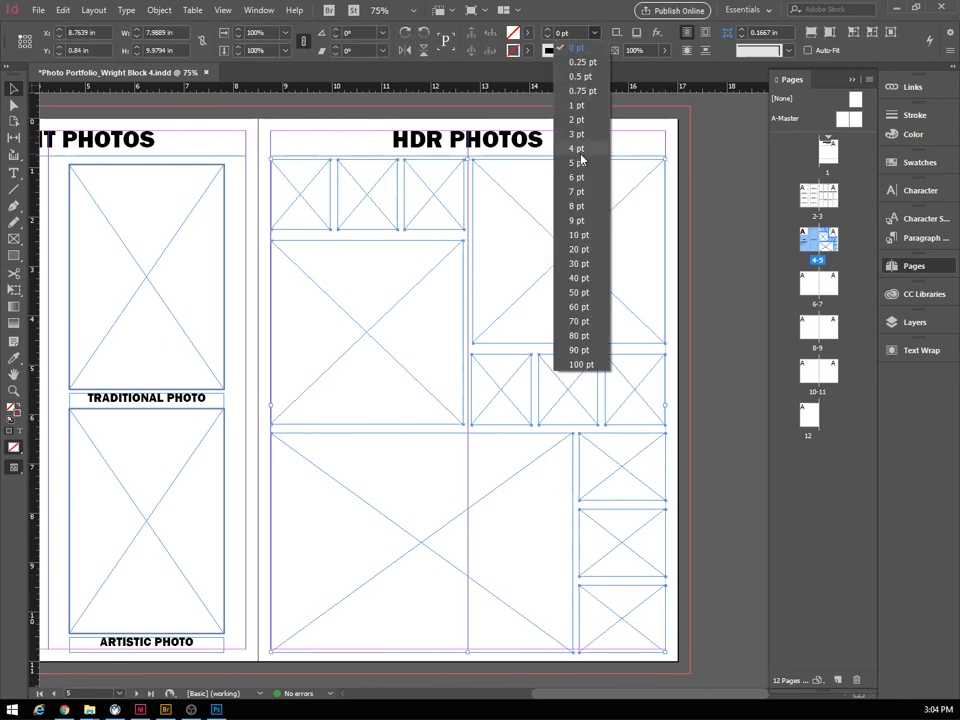
click(577, 119)
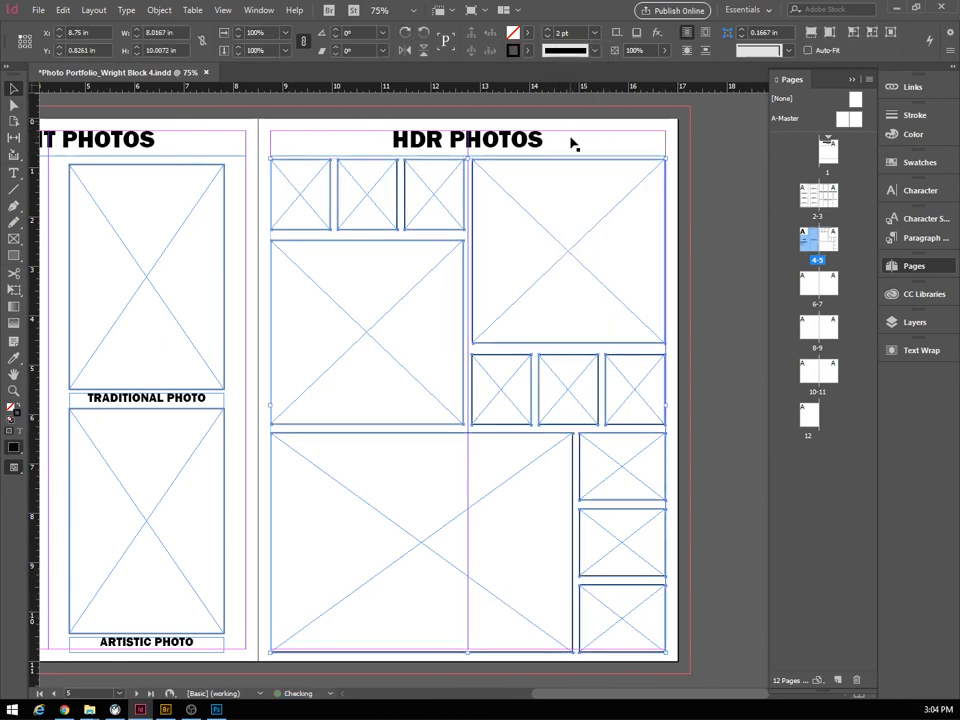
click(676, 340)
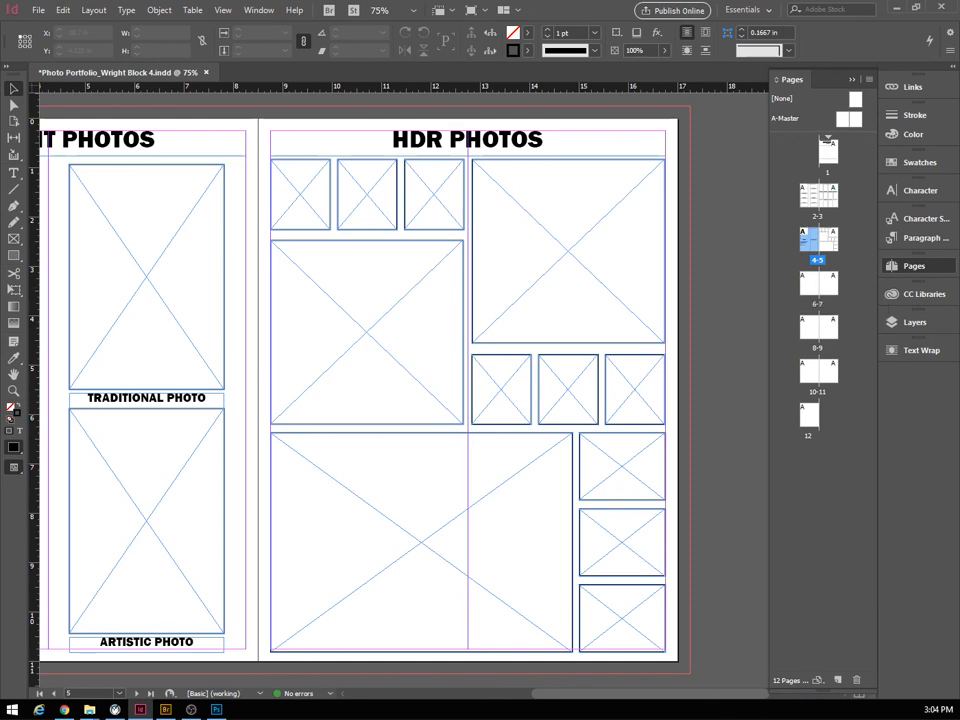
key(alt+Tab)
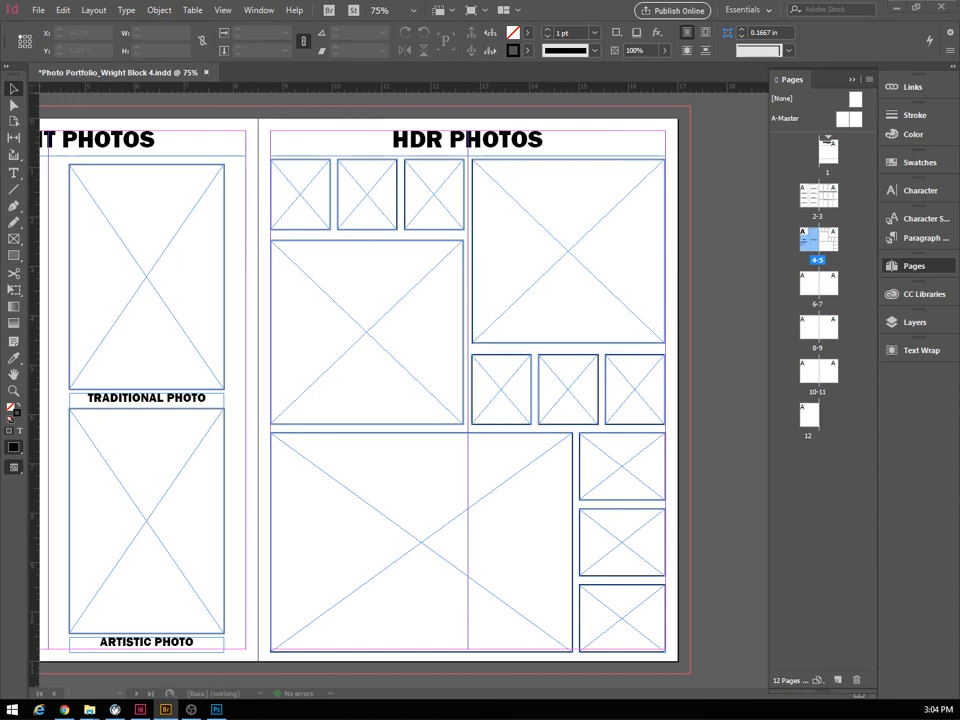
double_click(815, 289)
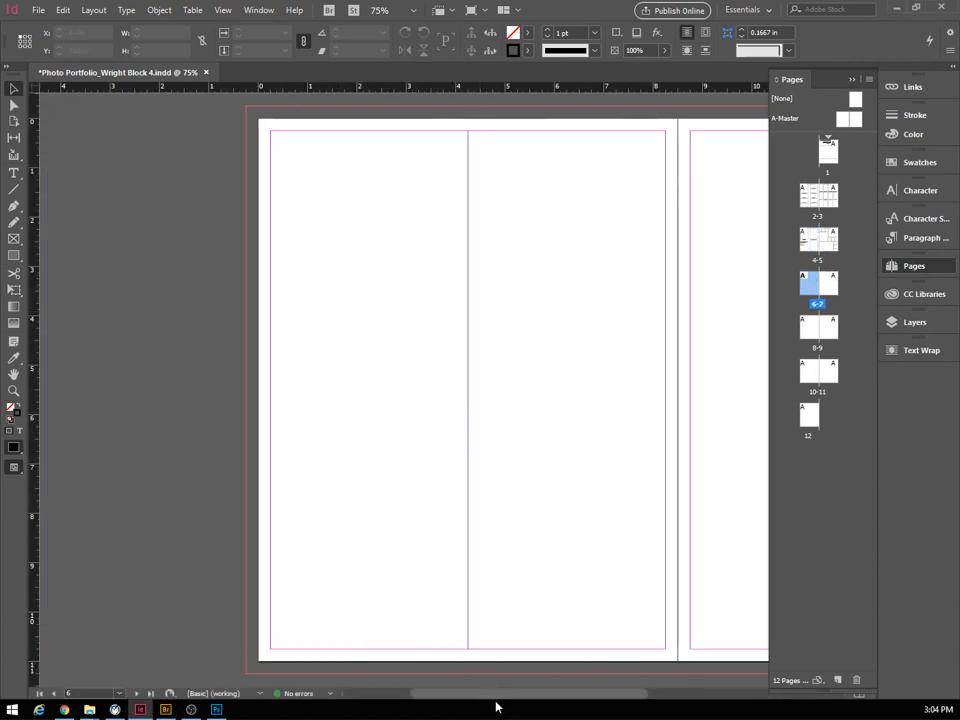
drag(493, 700, 559, 706)
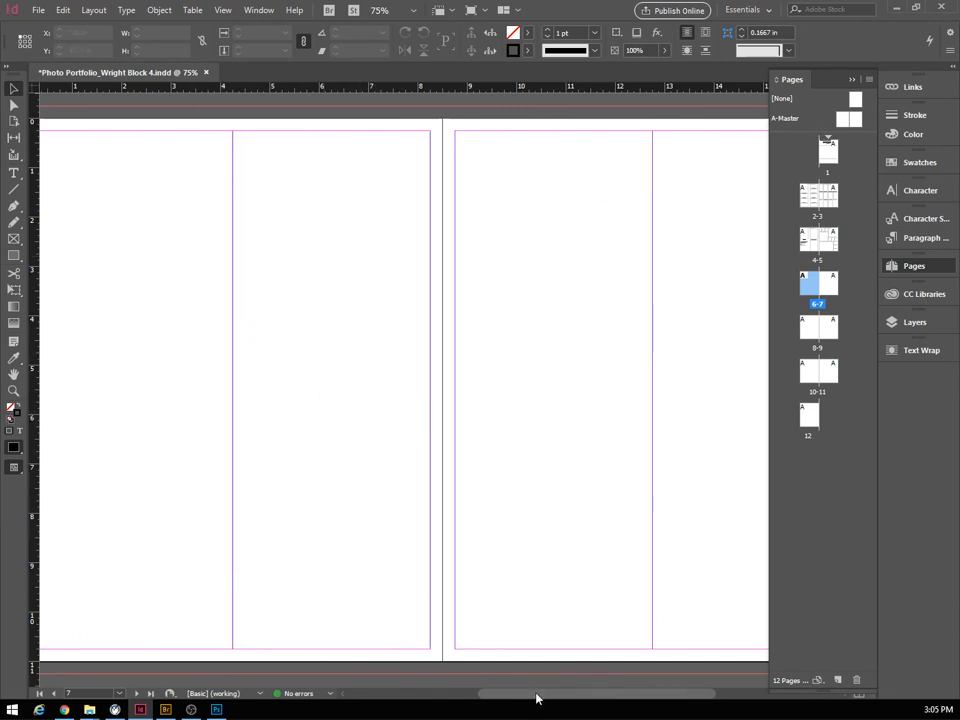
drag(536, 698, 509, 690)
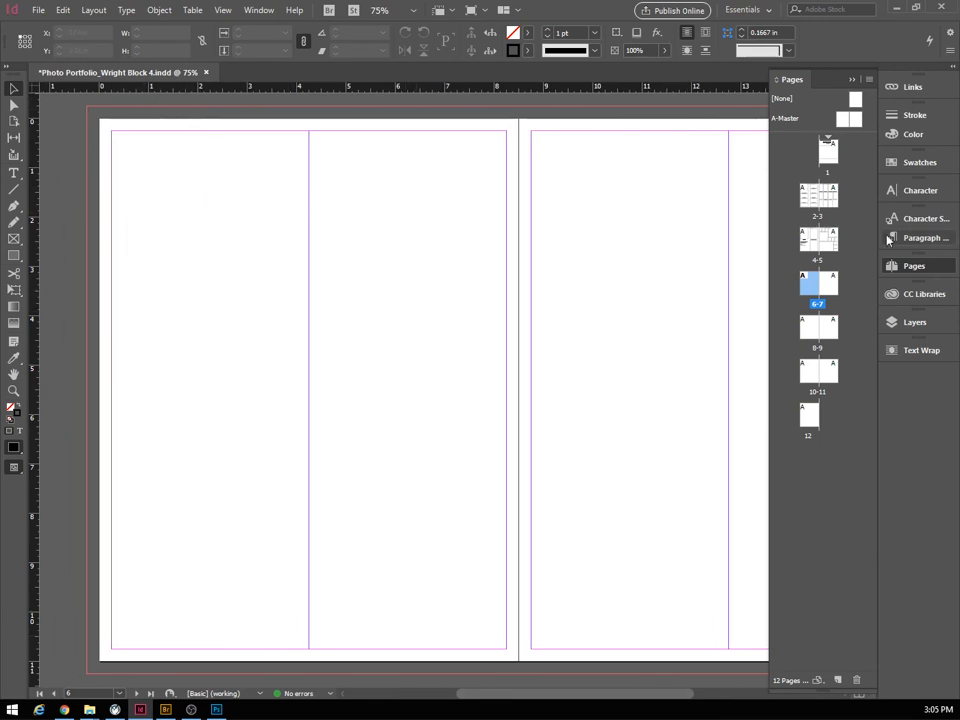
Copy the HDR PHOTOS heading from page 5 onto page 6 and place it along the page's top margin.
double_click(829, 238)
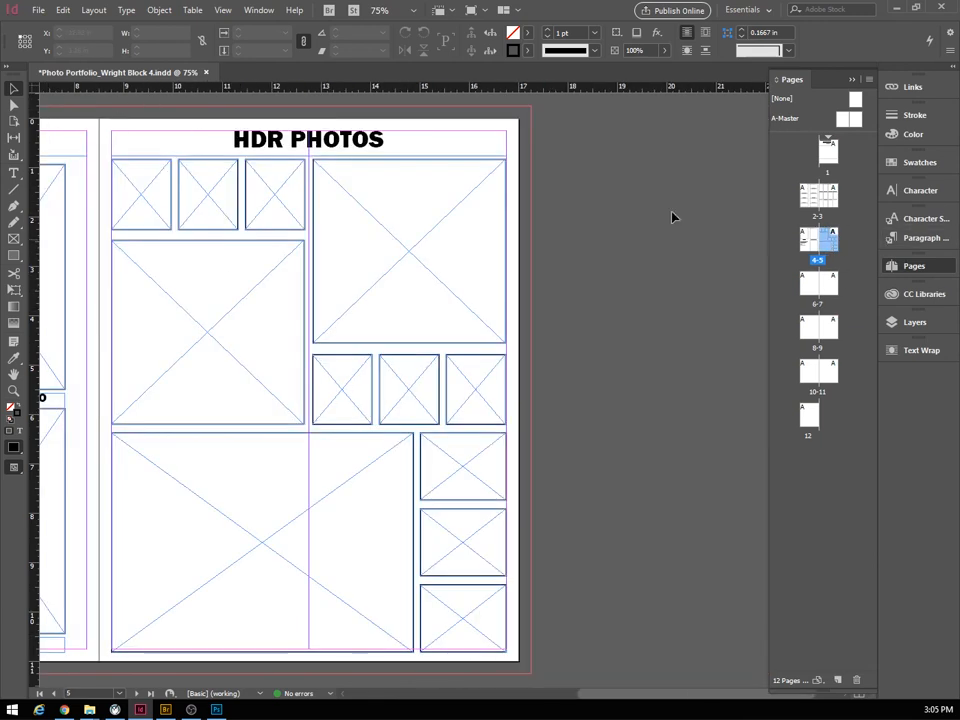
click(335, 148)
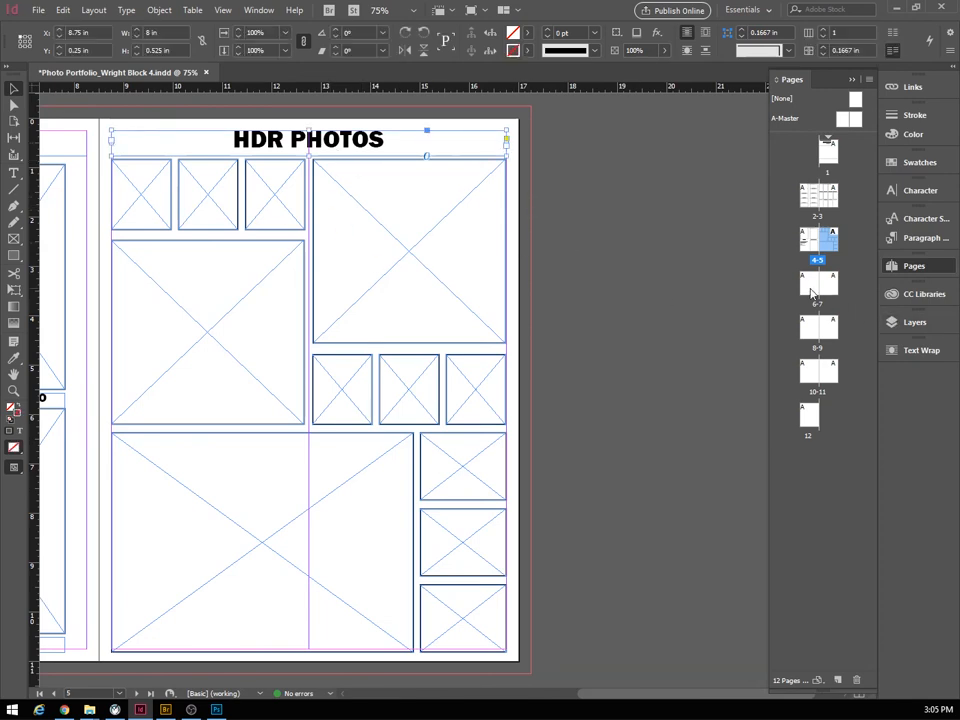
double_click(815, 290)
key(ctrl+v)
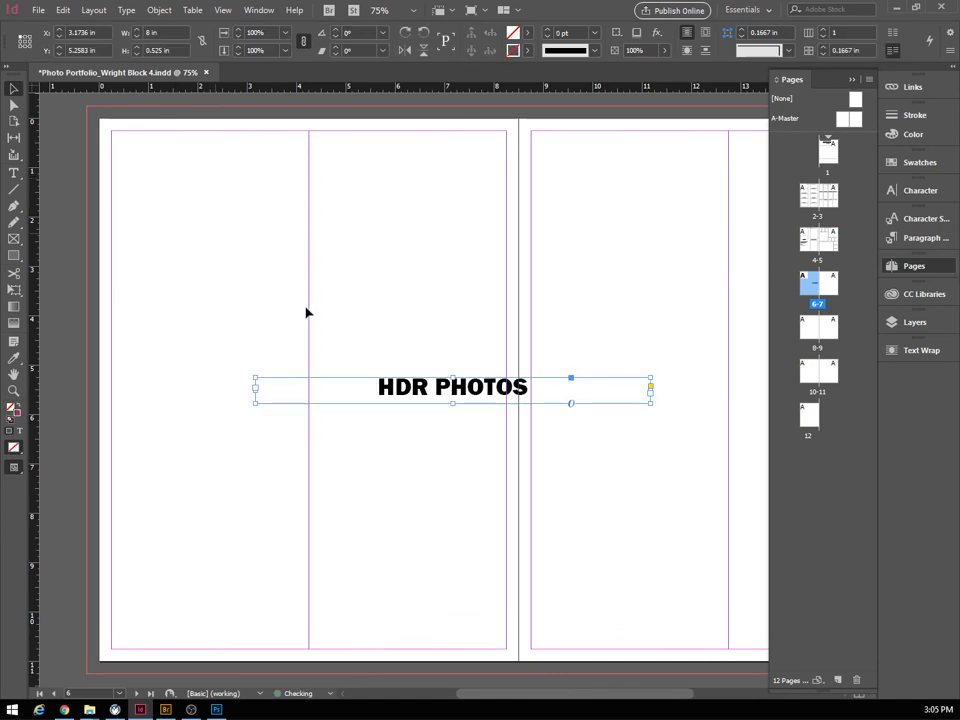
drag(401, 390, 384, 150)
Replace the copied heading text on page 6 with MY FAVORATE PHOTOS.
double_click(263, 140)
text(M)
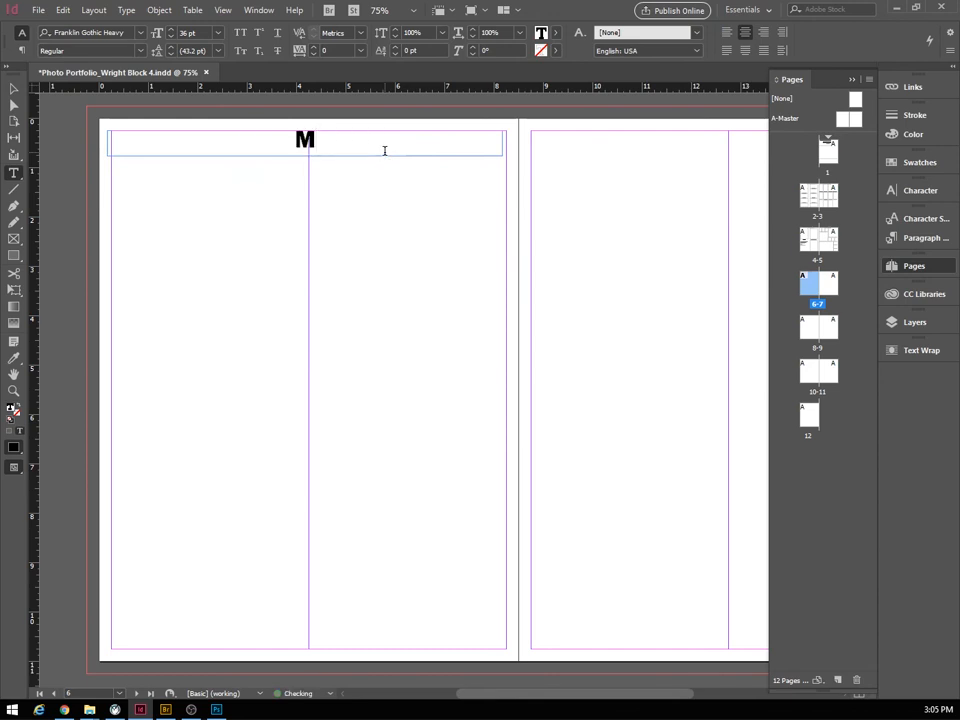
text(Y FAV)
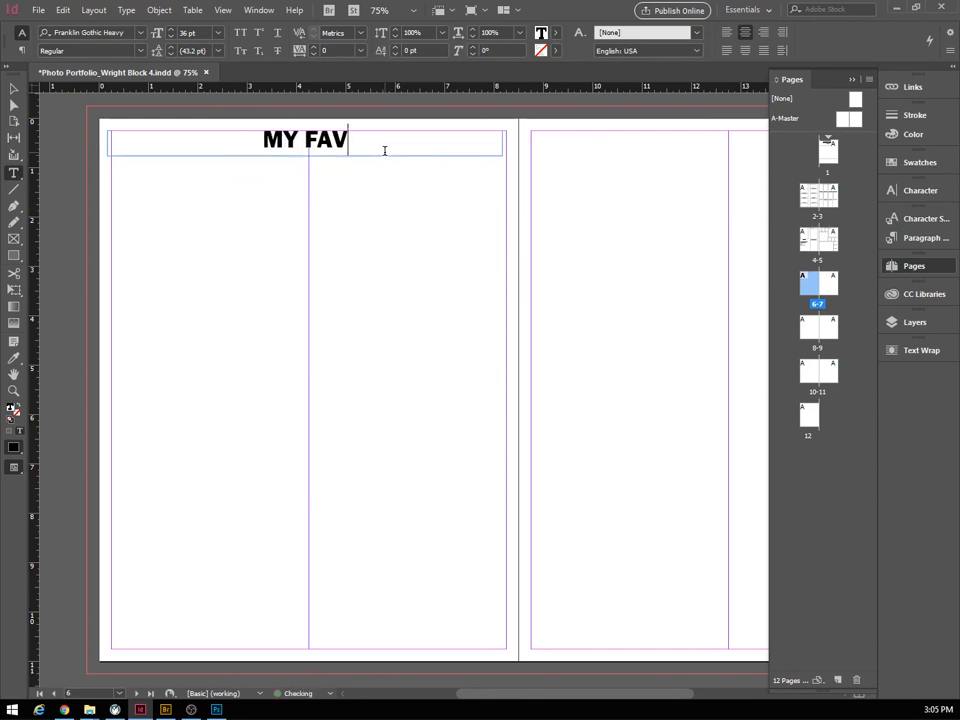
text(ORATE)
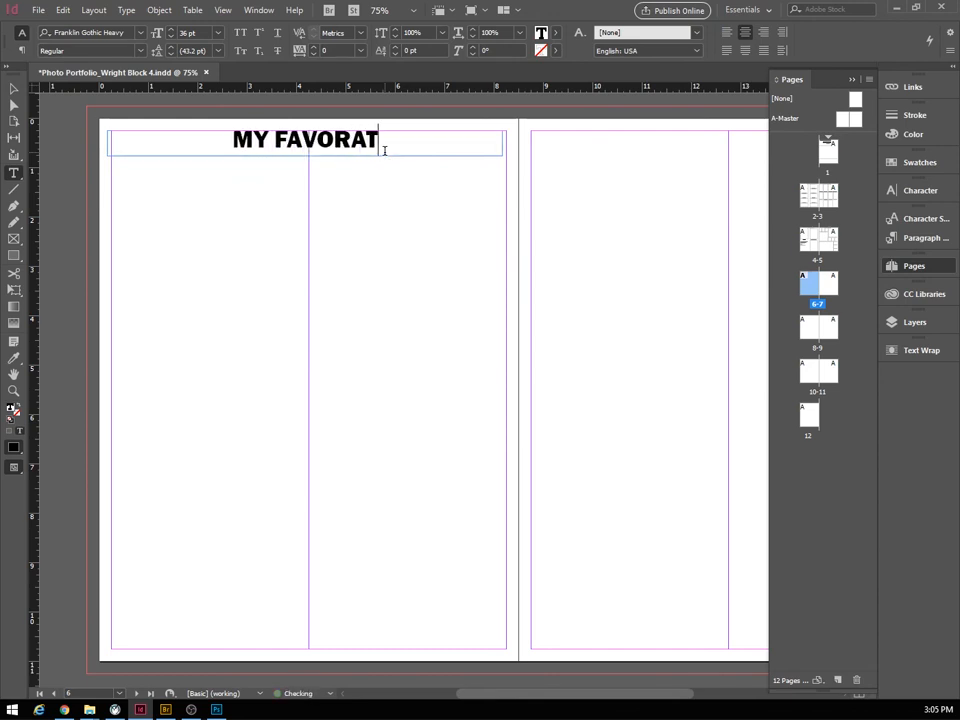
key(BackSpace)
key(BackSpace)
key(BackSpace)
text(ITE)
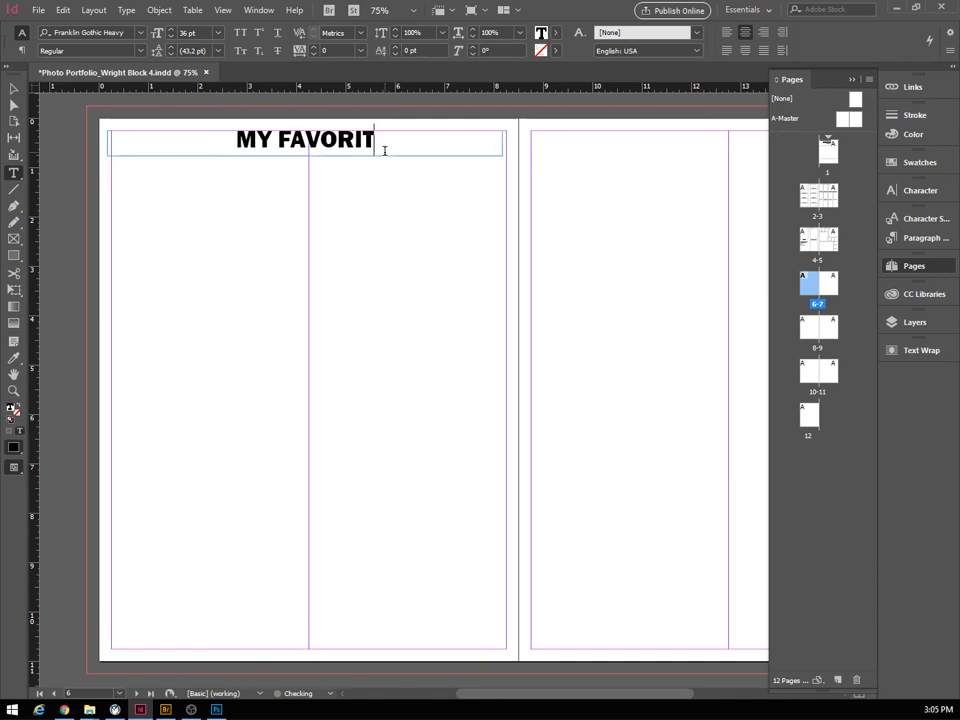
key(BackSpace)
key(BackSpace)
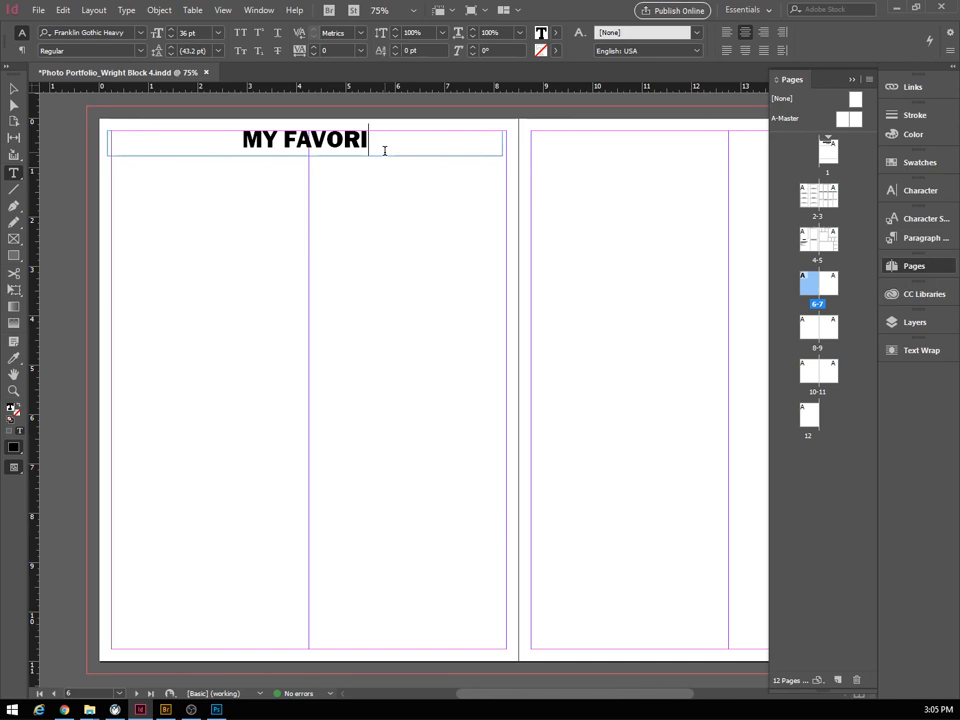
key(BackSpace)
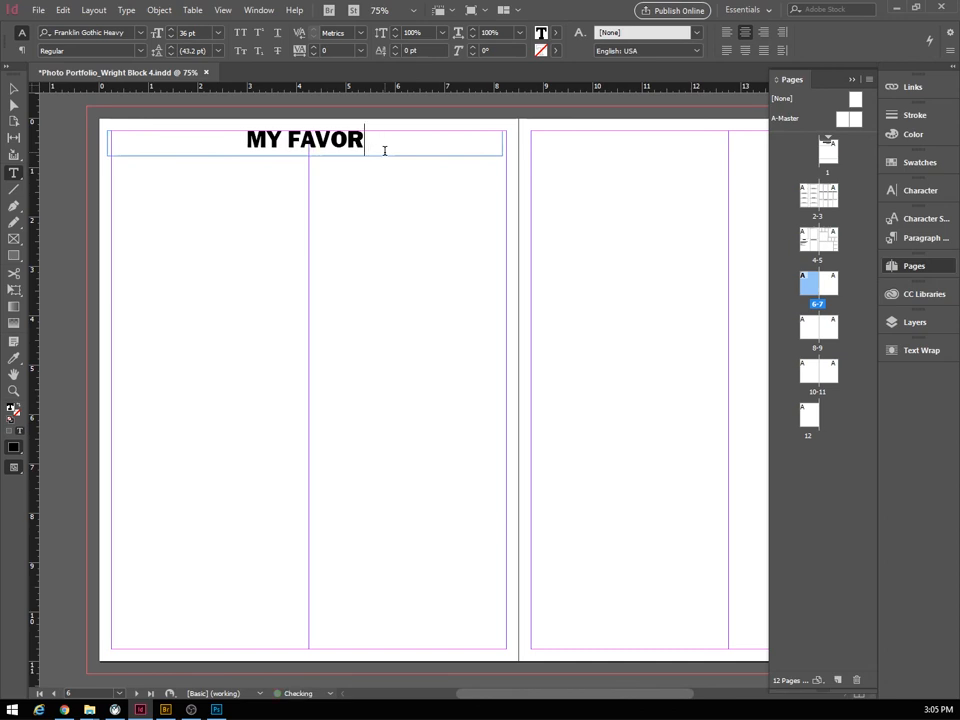
text(ATE)
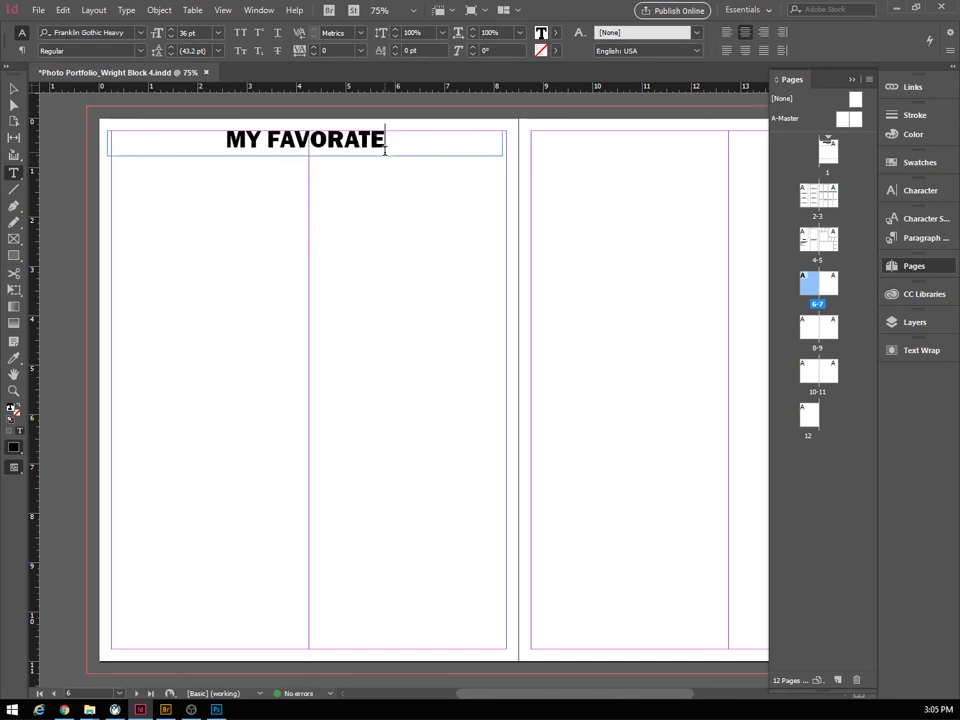
text( PHOTOS)
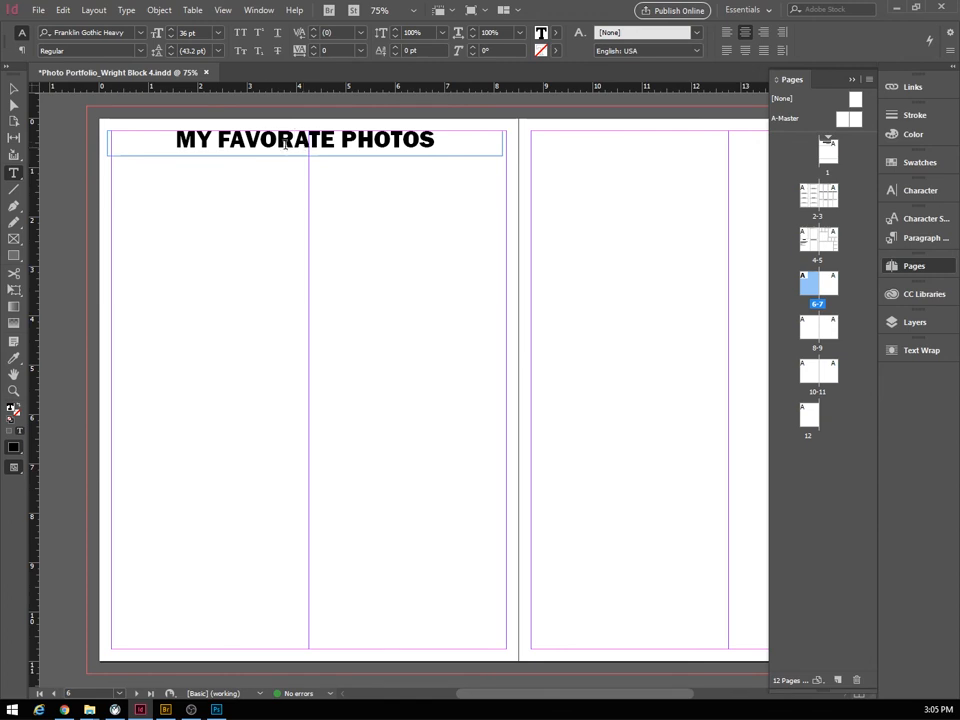
Run a spelling check on the page 6 heading, change the misspelled word to FAVORITE, and finish the check.
click(166, 12)
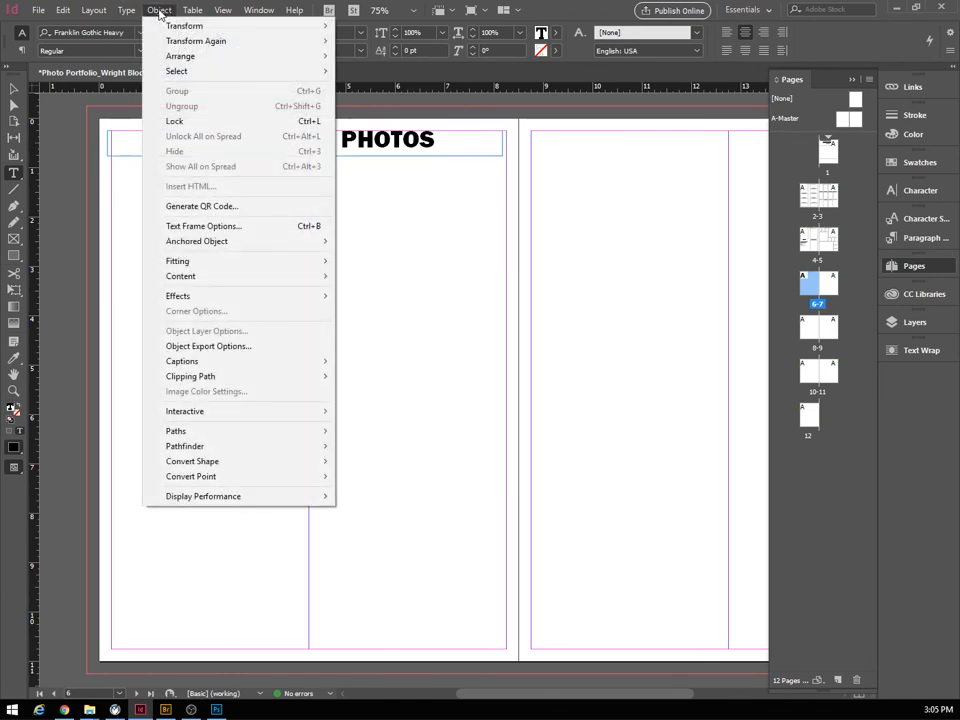
mouse_move(69, 13)
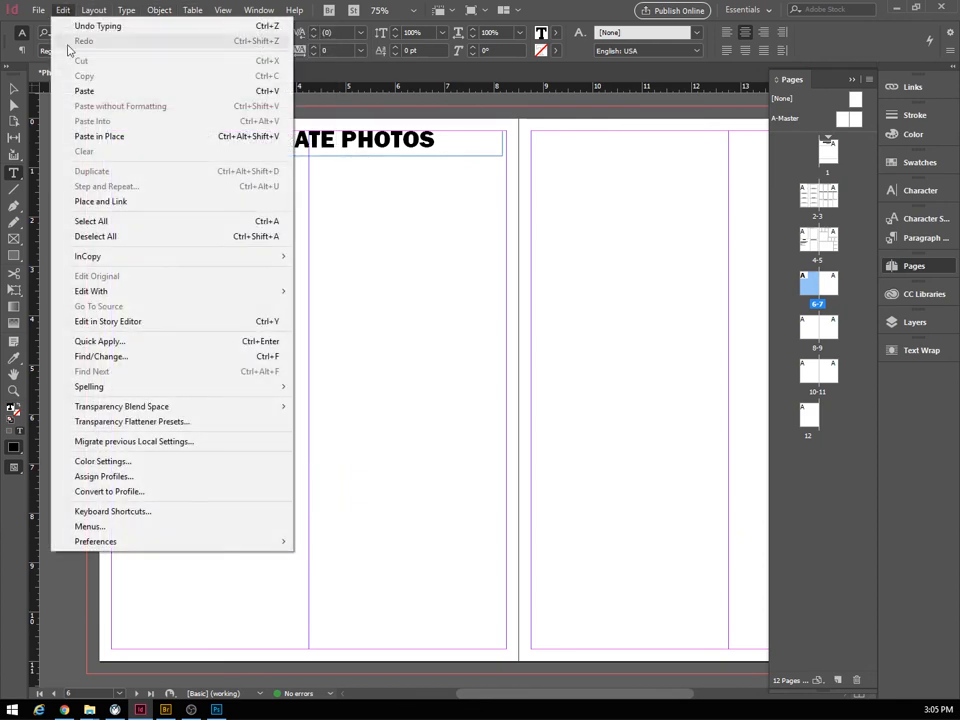
mouse_move(100, 390)
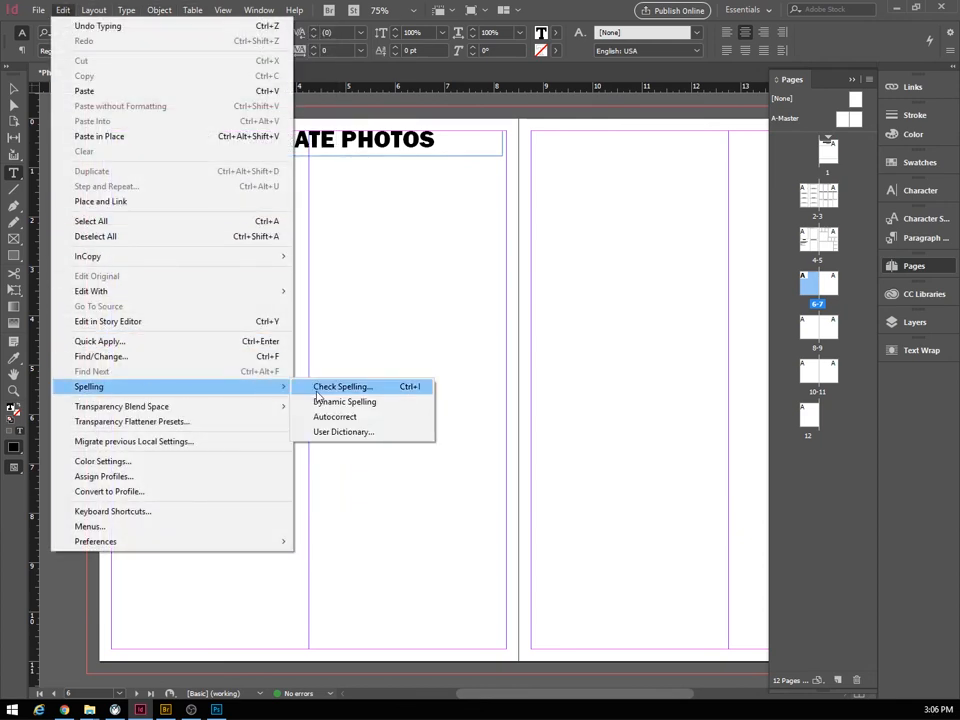
click(310, 388)
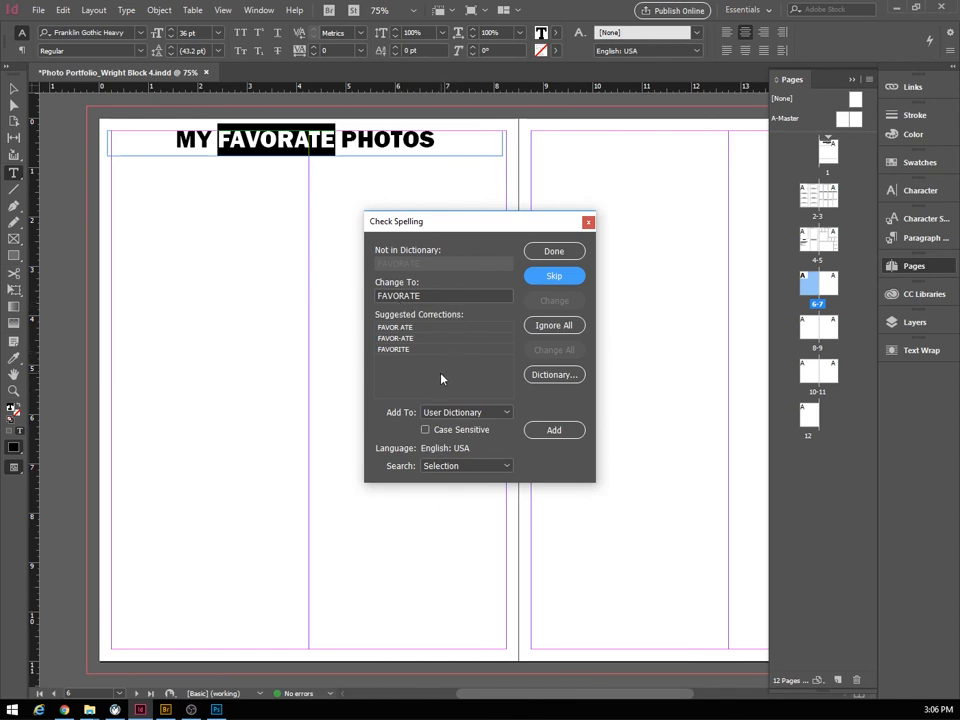
click(393, 349)
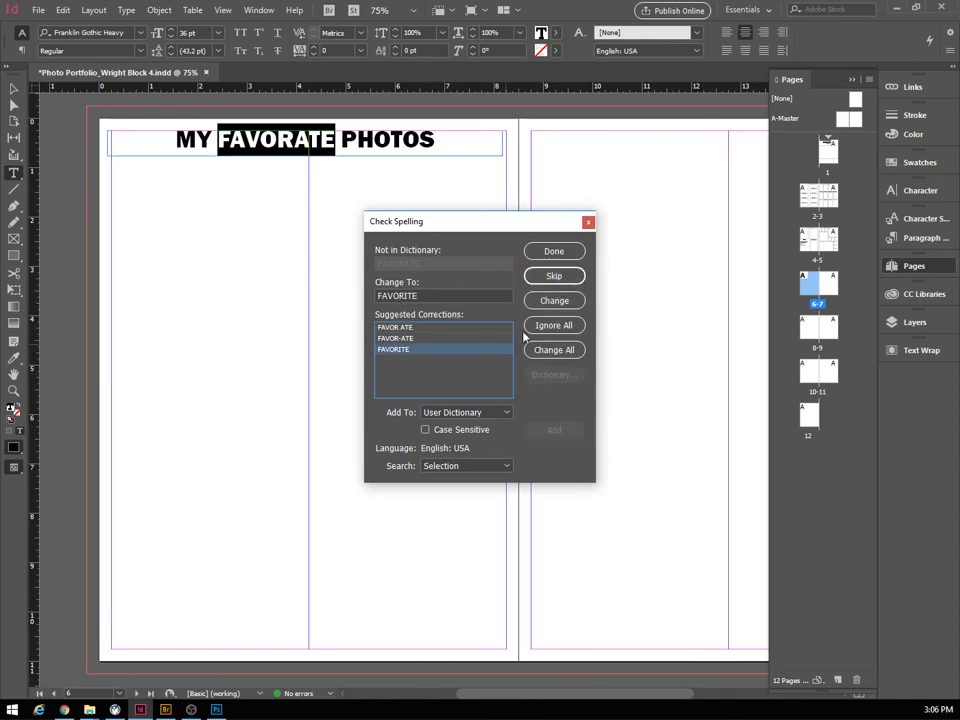
click(551, 299)
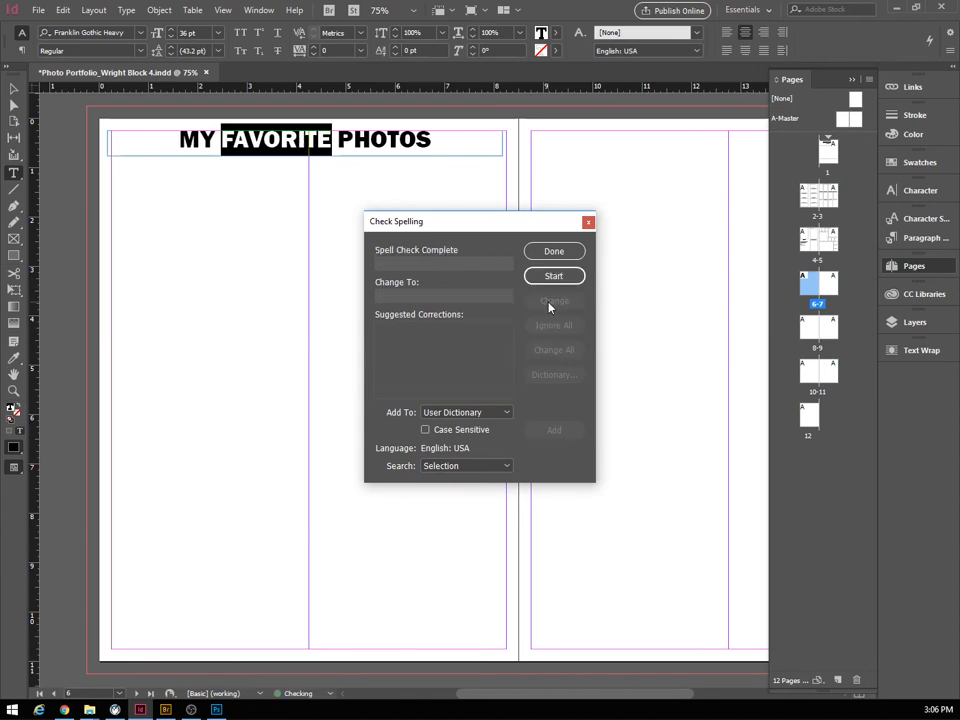
click(318, 207)
click(570, 251)
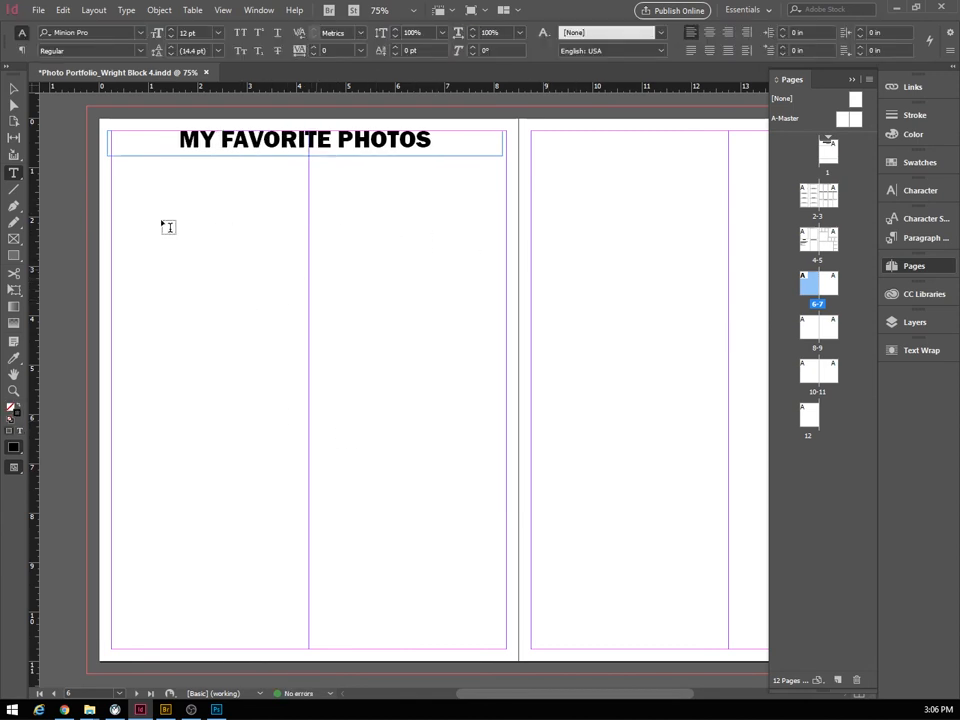
Change the heading to read MY FAVOURITE PHOTOS and nudge its frame right to X 0.2633 in, in line with the page margins.
click(279, 141)
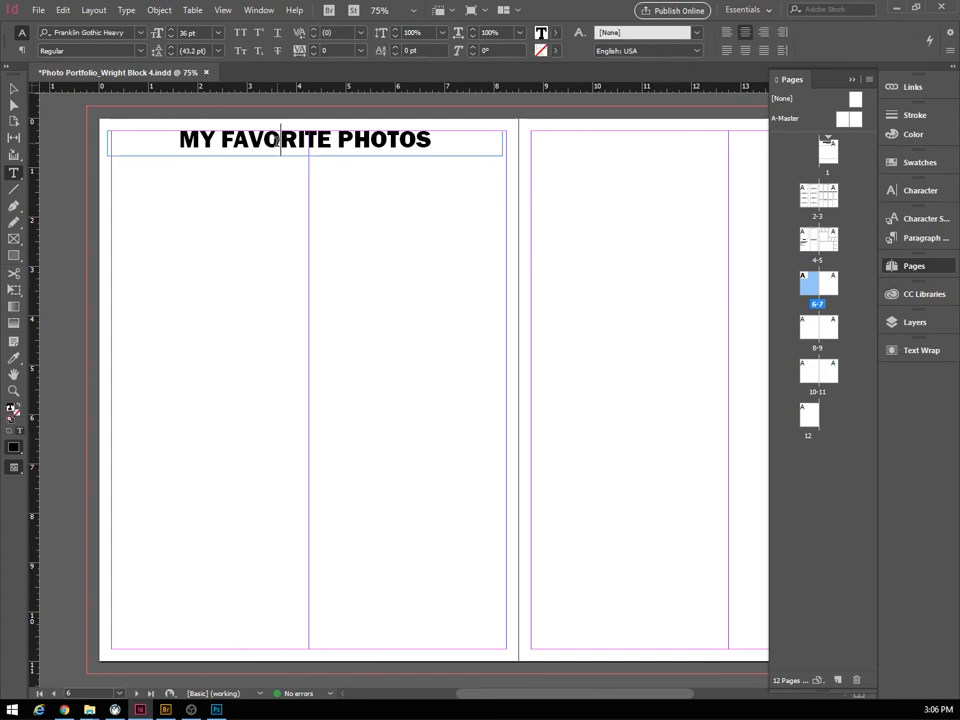
text(U)
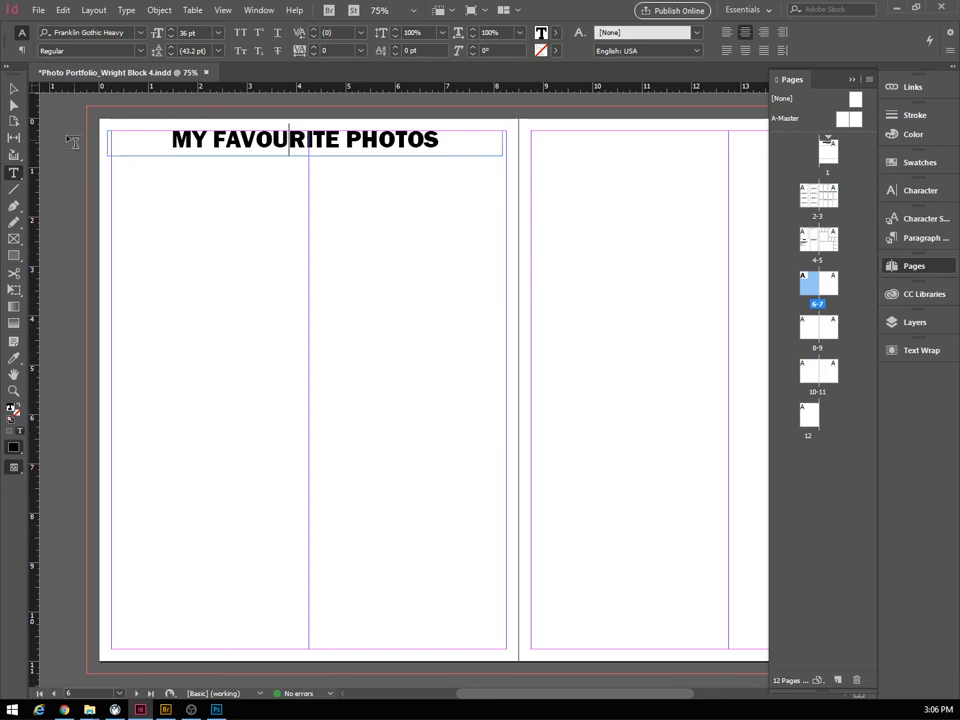
click(14, 88)
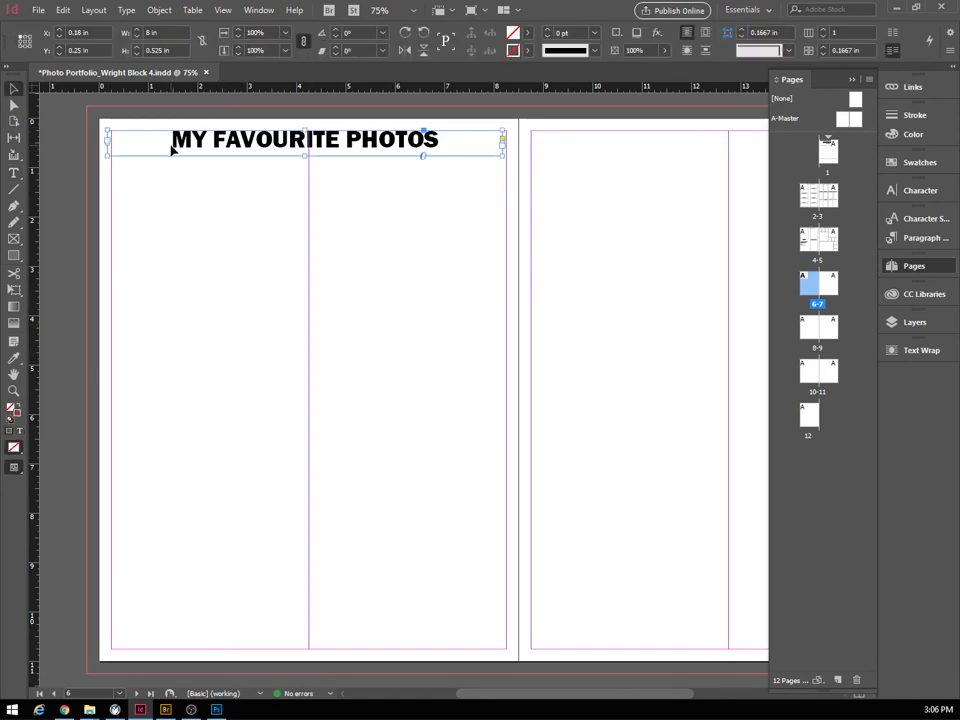
key(Right)
key(Right)
key(Right)
key(Right)
key(Right)
key(Right)
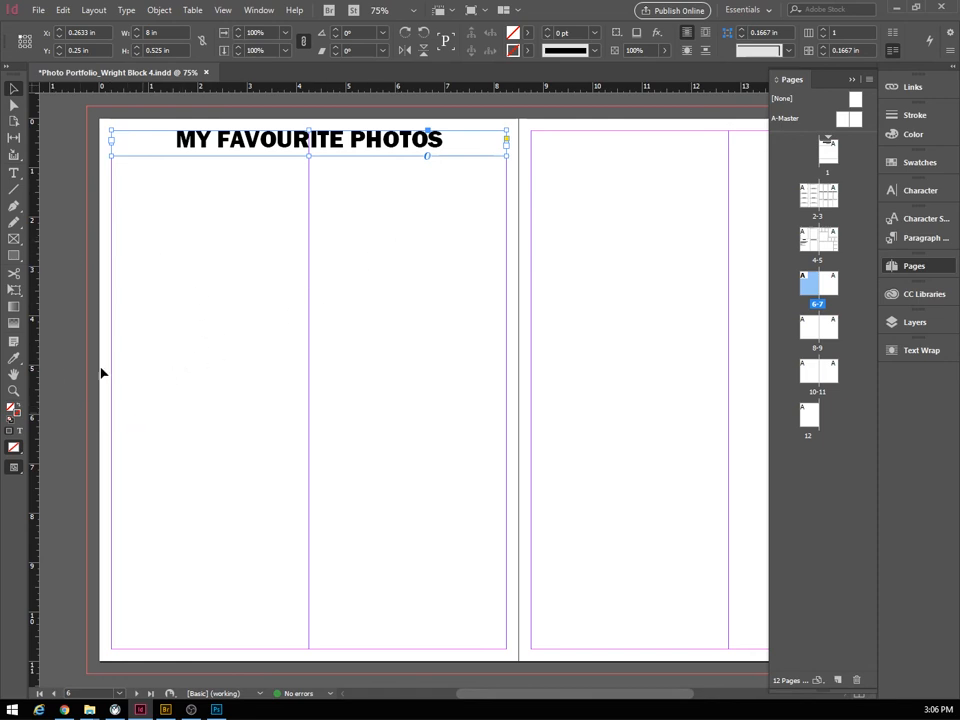
Draw a picture frame about 7.99 × 4.85 in across page 6's lower half and one about 3.99 × 4.66 in above its left half.
click(14, 240)
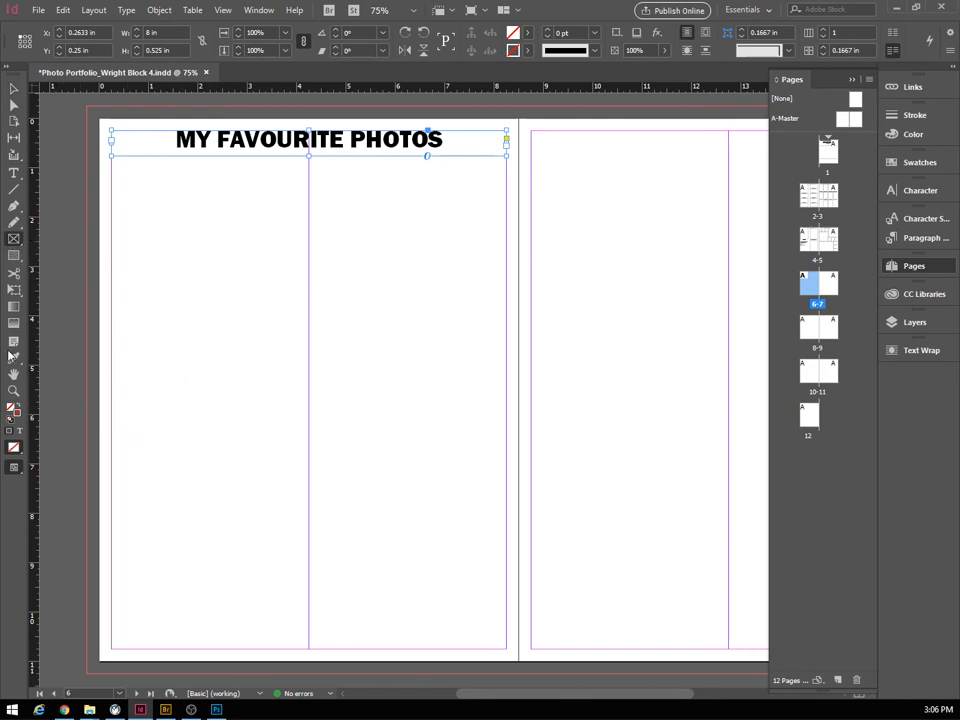
drag(114, 410, 506, 648)
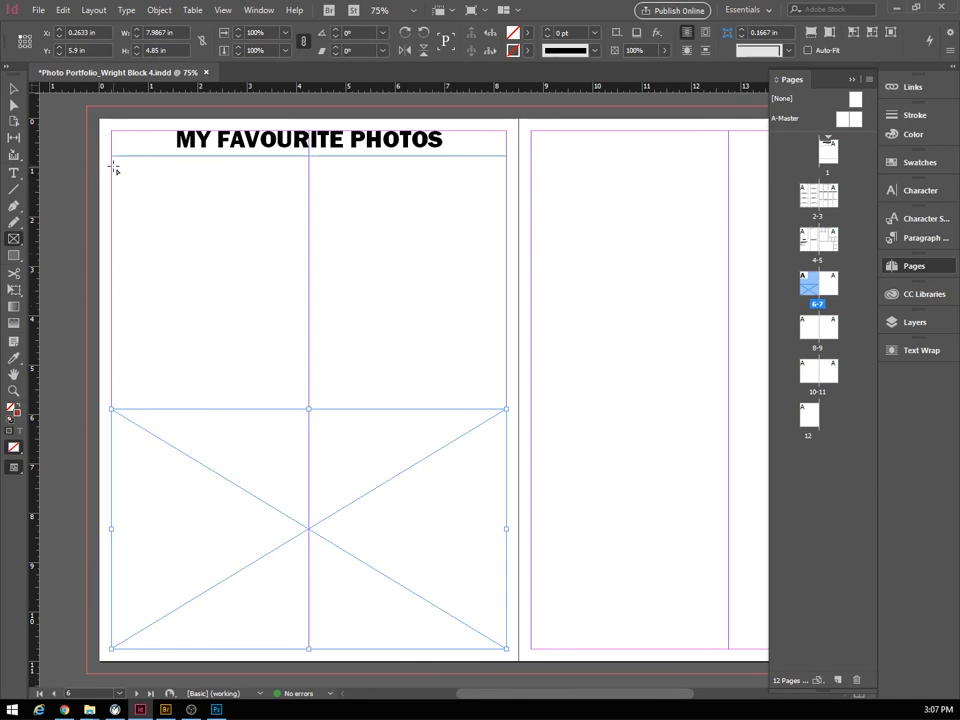
drag(112, 167, 308, 397)
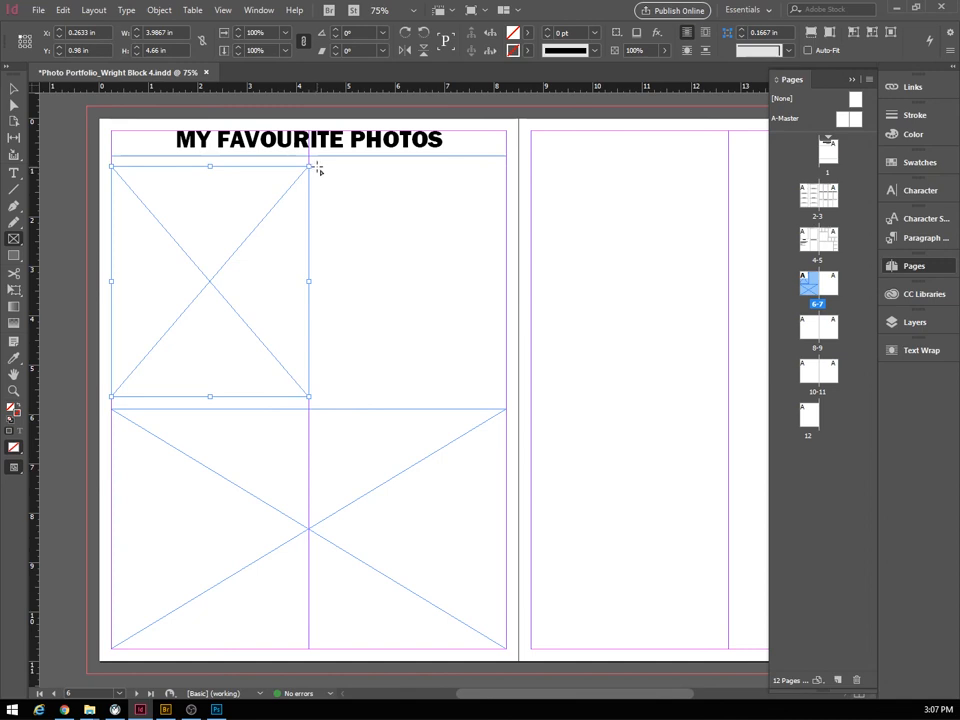
Draw a two-by-two grid of picture frames about 3.81 × 4.66 in overall in page 6's upper right area, with widened gaps between frames.
drag(317, 166, 507, 400)
key(Right)
key(Up)
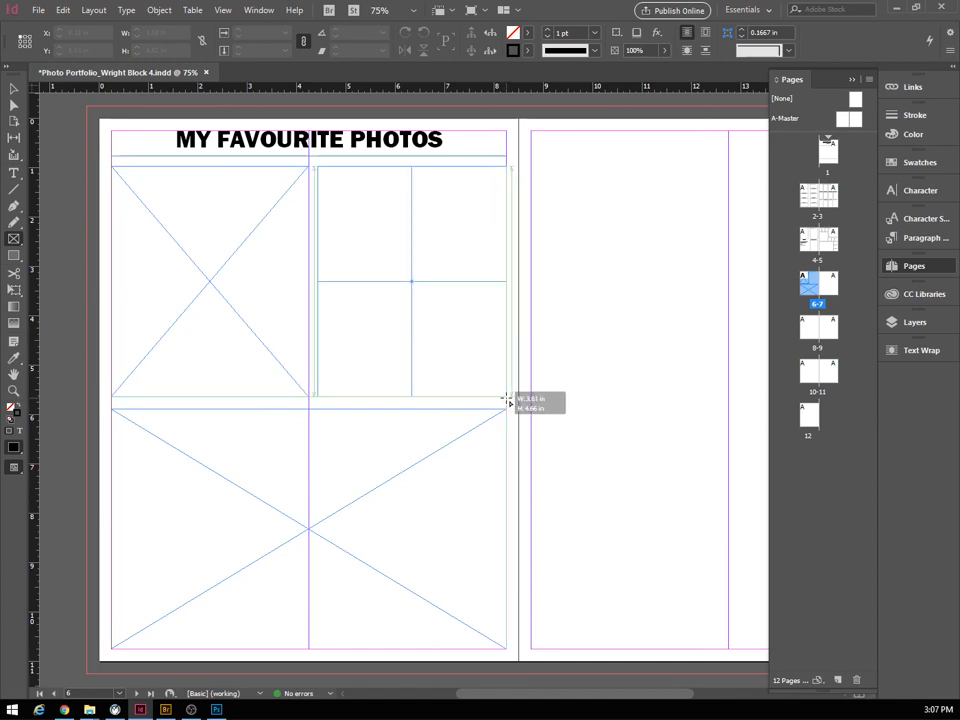
key(ctrl+Up)
key(ctrl+Up)
key(ctrl+Up)
key(ctrl+Up)
key(ctrl+Up)
key(ctrl+Up)
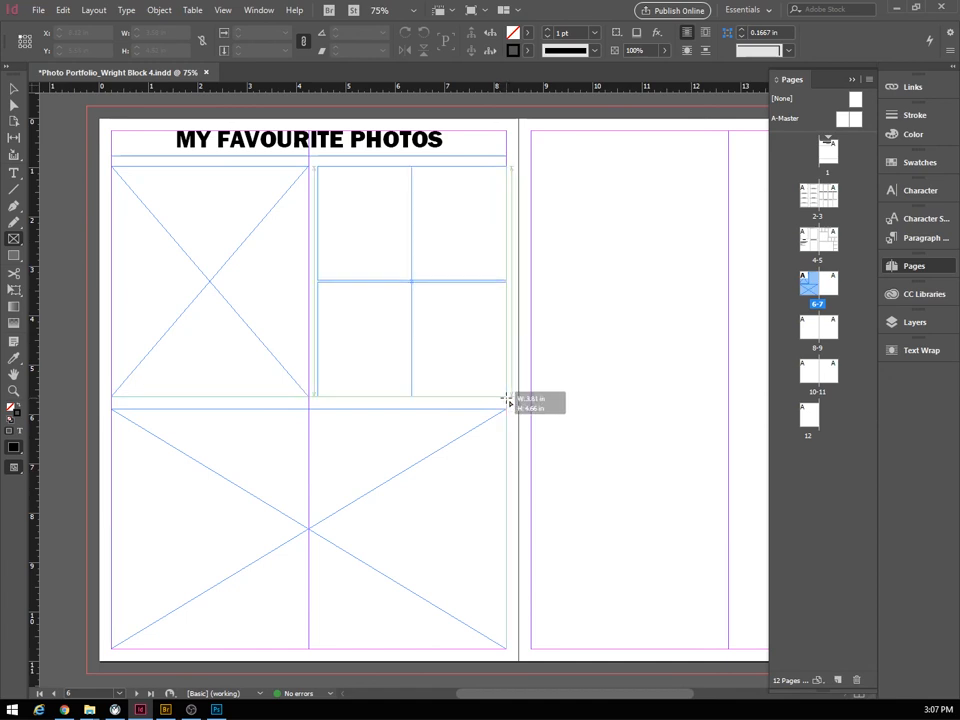
key(ctrl+Up)
key(ctrl+Up)
key(ctrl+Up)
key(ctrl+Up)
drag(507, 400, 507, 400)
key(ctrl+Right)
key(ctrl+Right)
key(ctrl+Right)
key(ctrl+Right)
key(ctrl+Right)
key(ctrl+Right)
key(ctrl+Right)
key(ctrl+Right)
key(ctrl+Right)
key(ctrl+Right)
key(ctrl+Up)
key(ctrl+Right)
key(ctrl+Right)
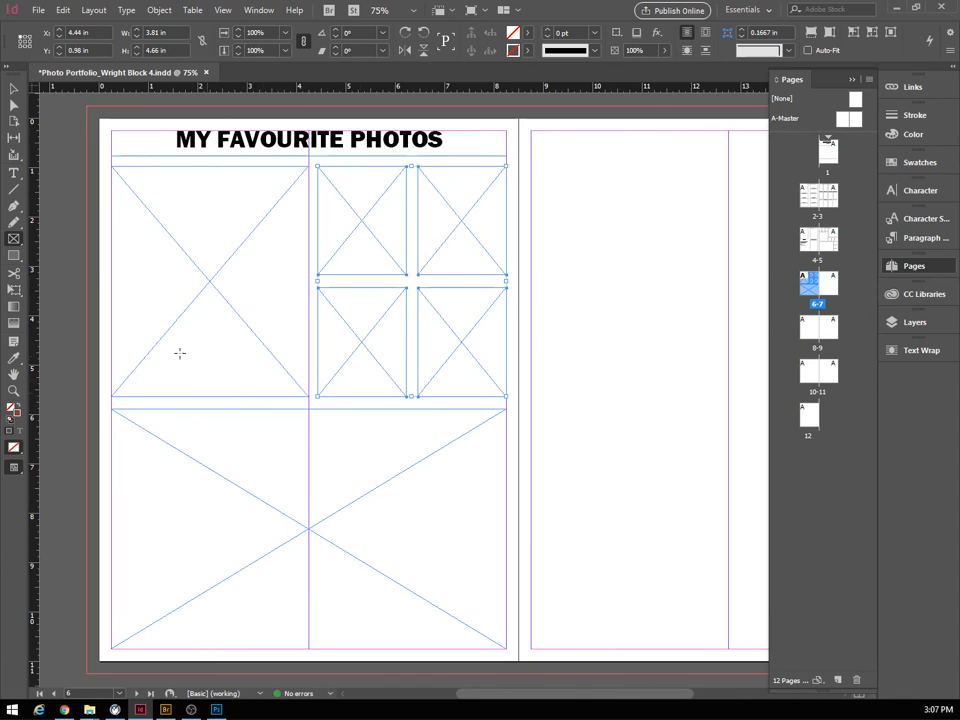
Apply a 2 pt stroke to all the picture frames on the MY FAVOURITE PHOTOS page.
click(13, 104)
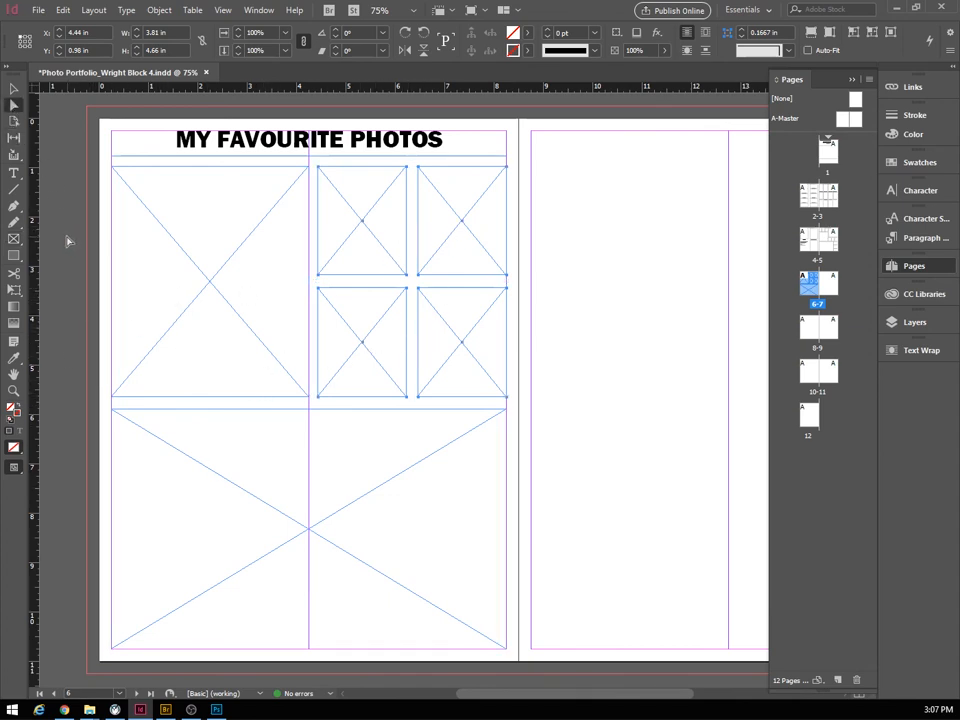
drag(67, 237, 463, 572)
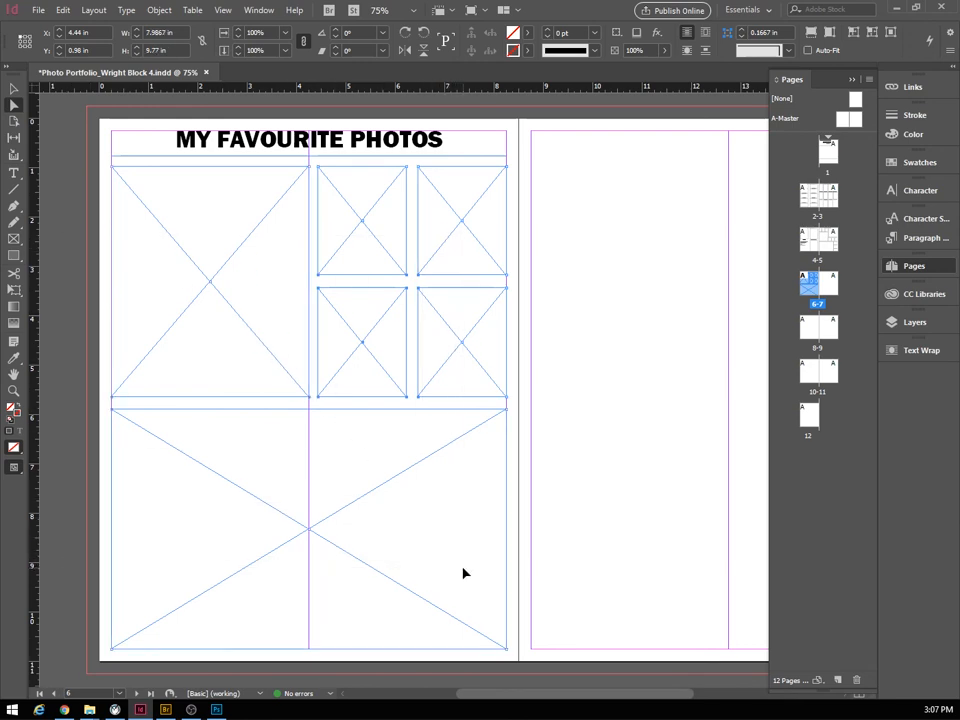
click(596, 36)
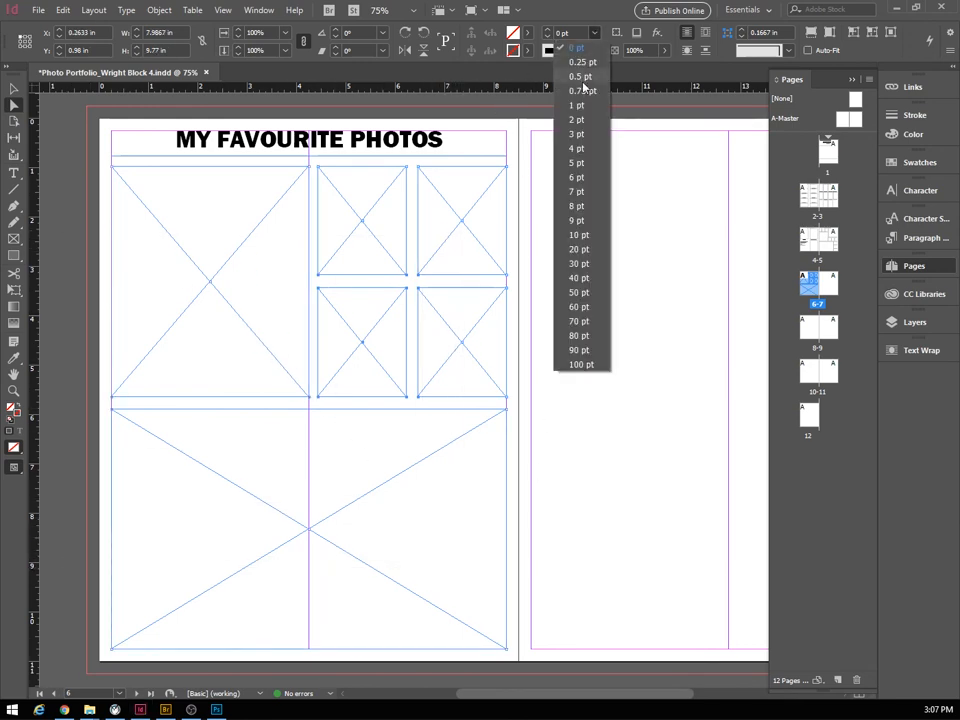
click(574, 128)
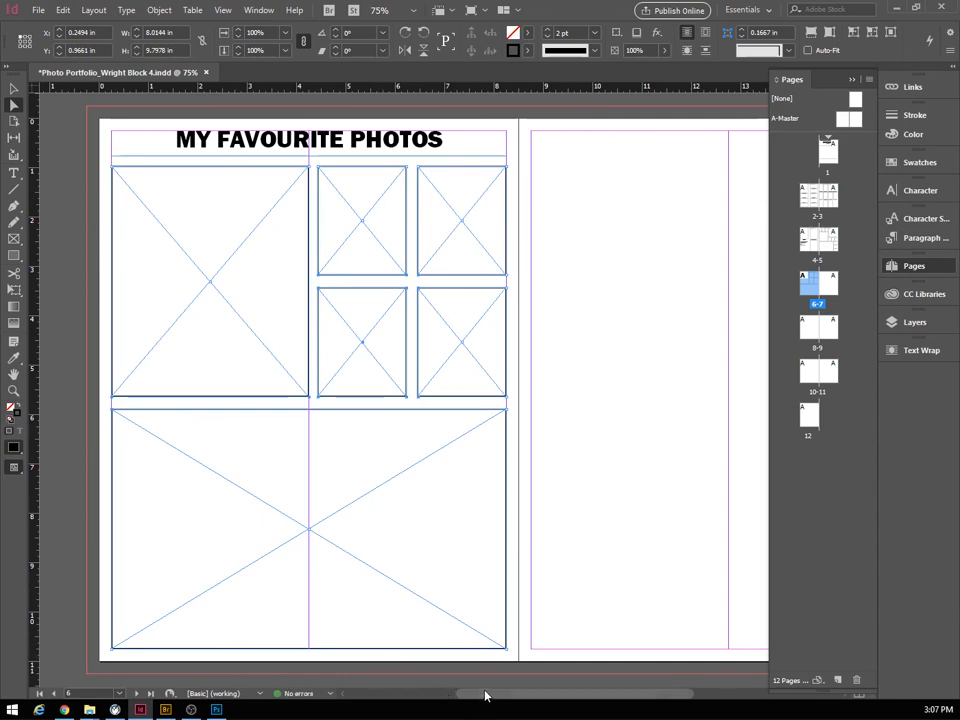
Fill page 7's margins with a two-by-two grid of picture frames, 8 × 10.5 in overall, with widened gaps between frames.
drag(485, 695, 499, 705)
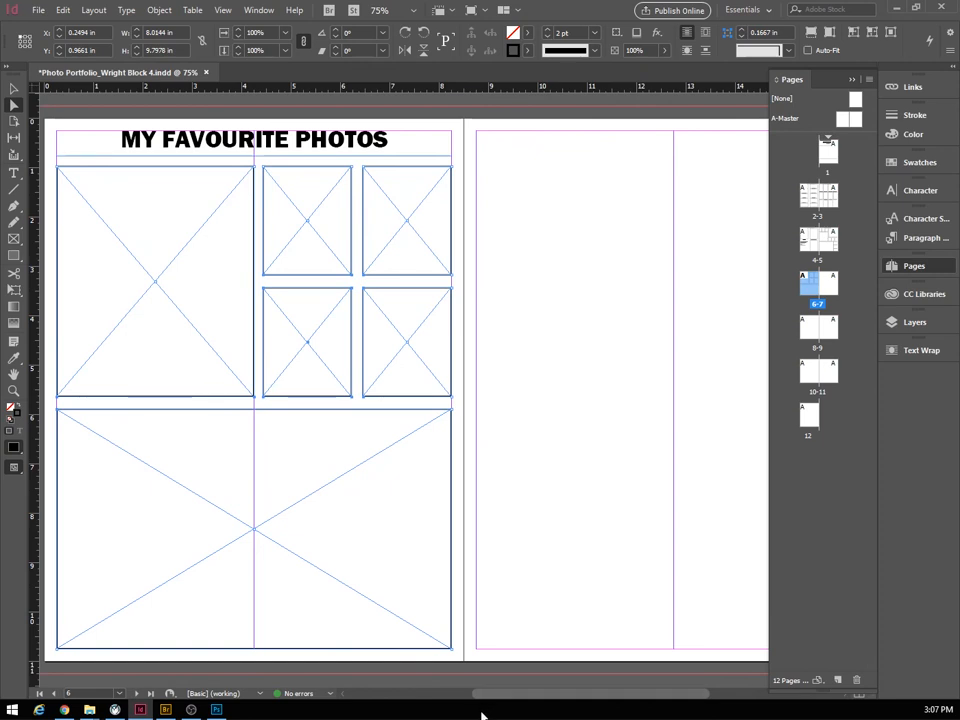
drag(489, 699, 539, 701)
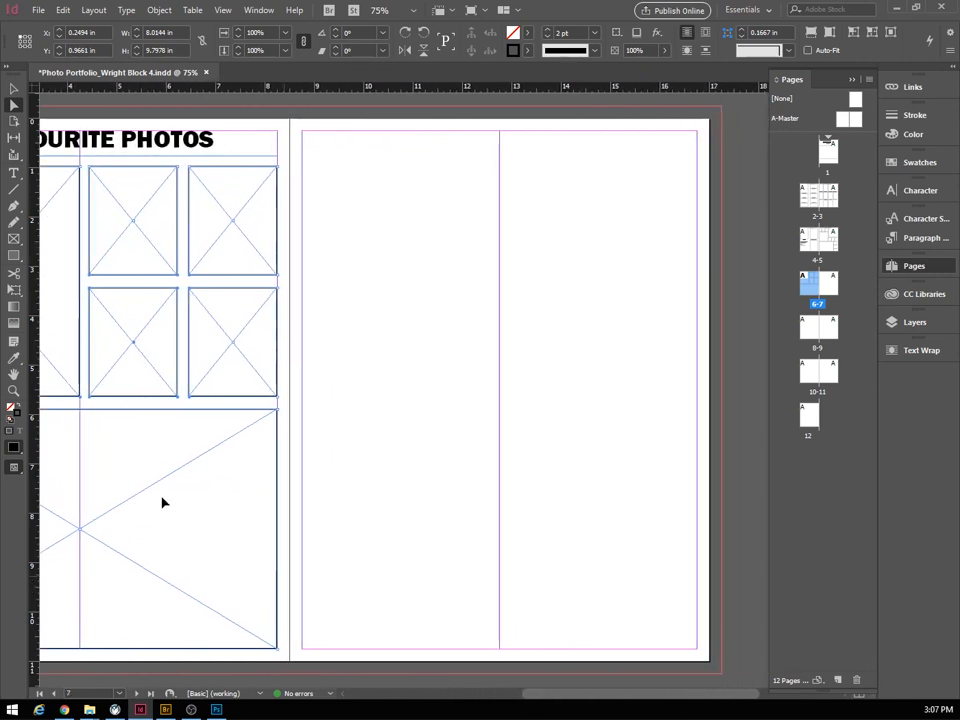
click(14, 239)
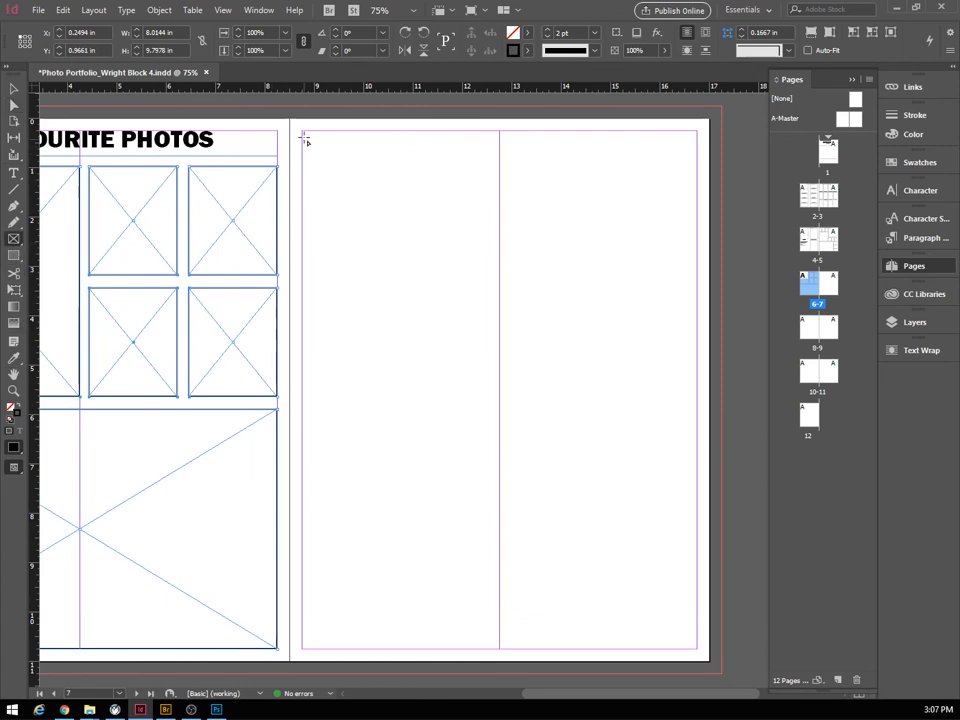
drag(303, 133, 697, 649)
key(Up)
key(ctrl+Right)
key(ctrl+Right)
key(ctrl+Up)
key(ctrl+Up)
key(ctrl+Up)
key(ctrl+Right)
key(ctrl+Up)
key(ctrl+Up)
key(ctrl+Up)
key(ctrl+Up)
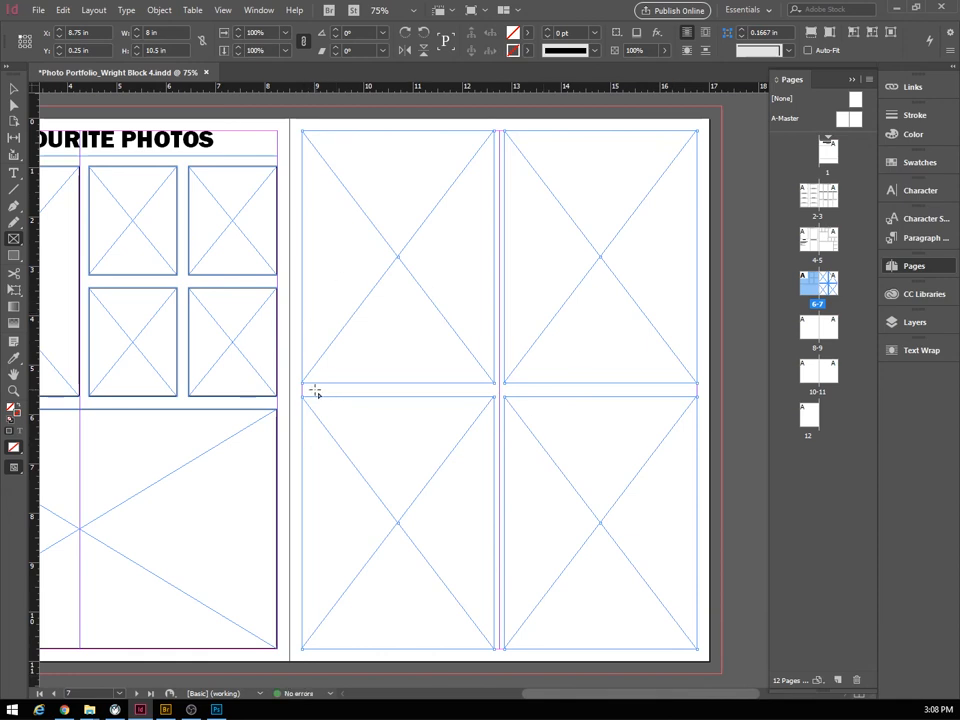
Apply a 2 pt stroke to the four picture frames on page 7.
click(598, 34)
click(572, 176)
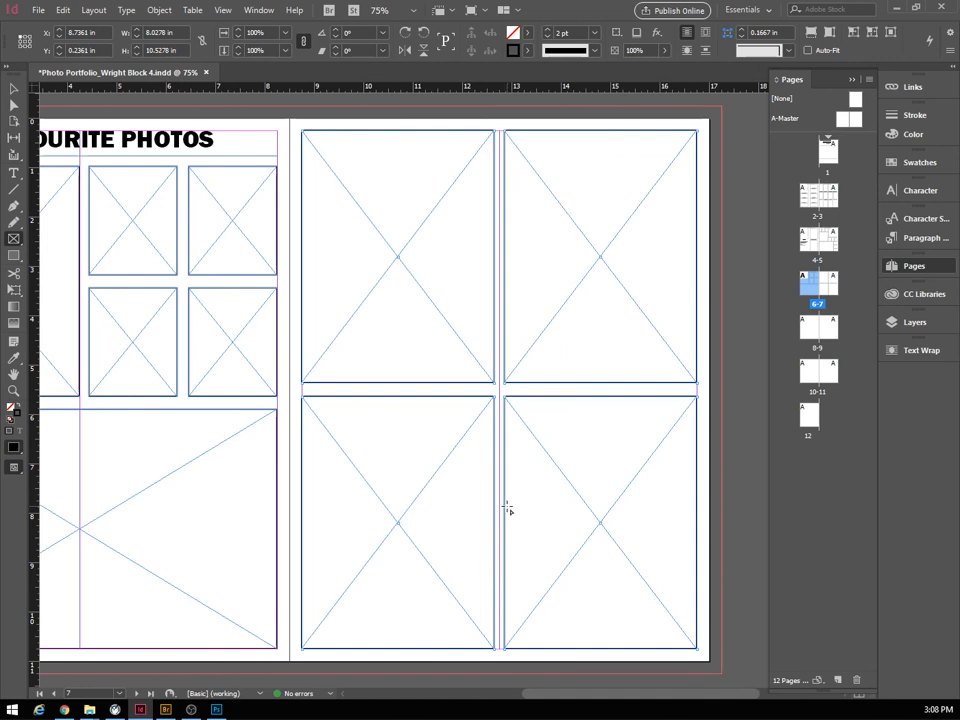
click(14, 390)
alt+click(190, 366)
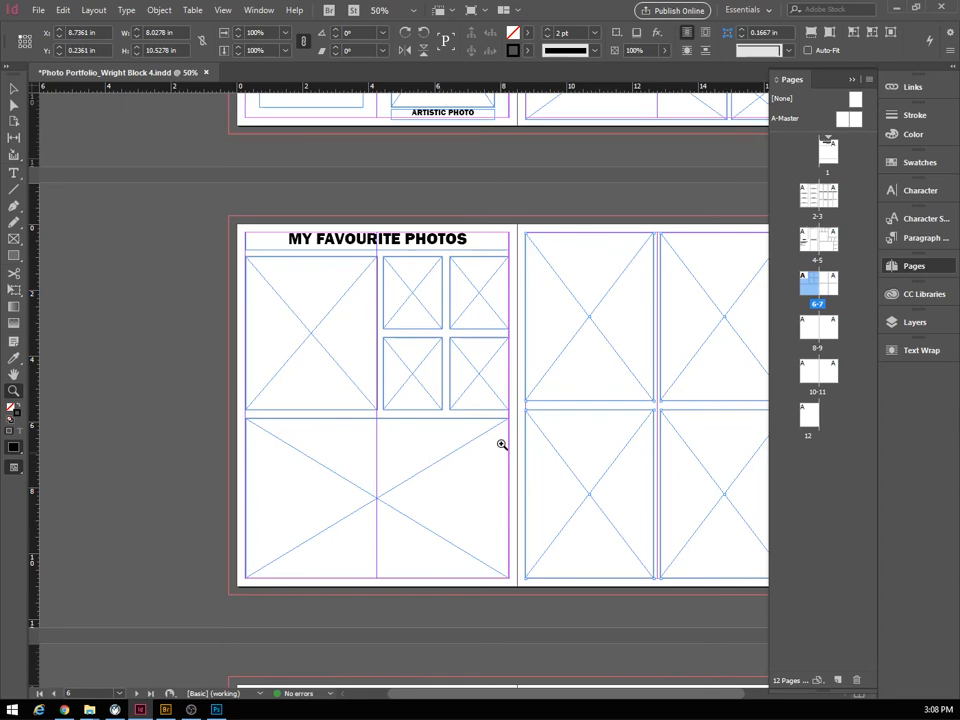
Paste the HDR PHOTOS heading frame on page 8 and align it with the page's top margin.
drag(506, 420, 401, 407)
click(401, 407)
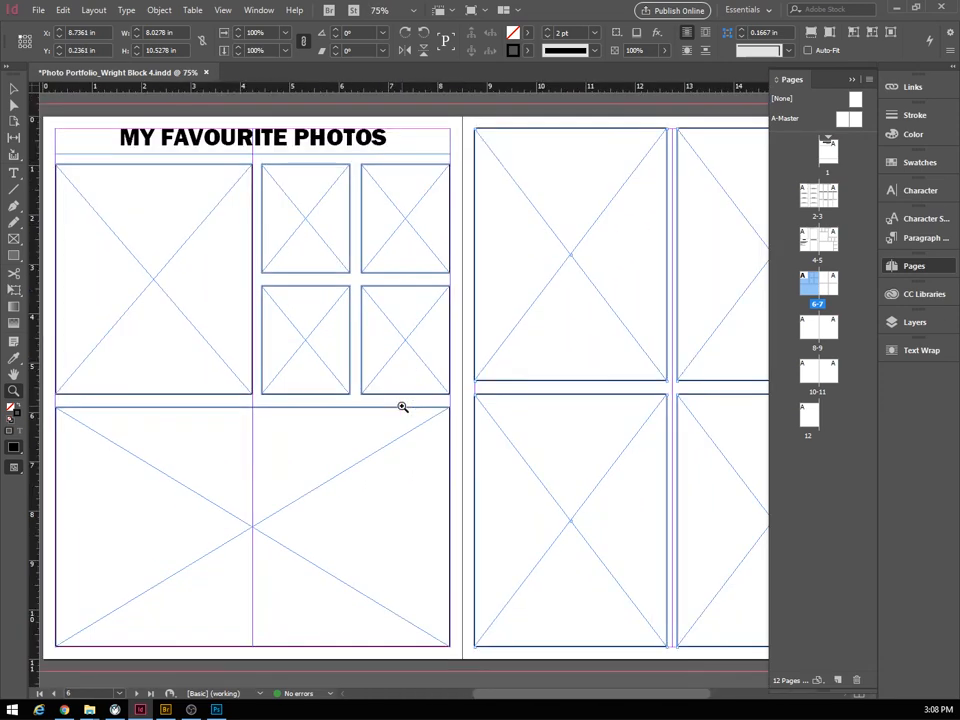
click(853, 79)
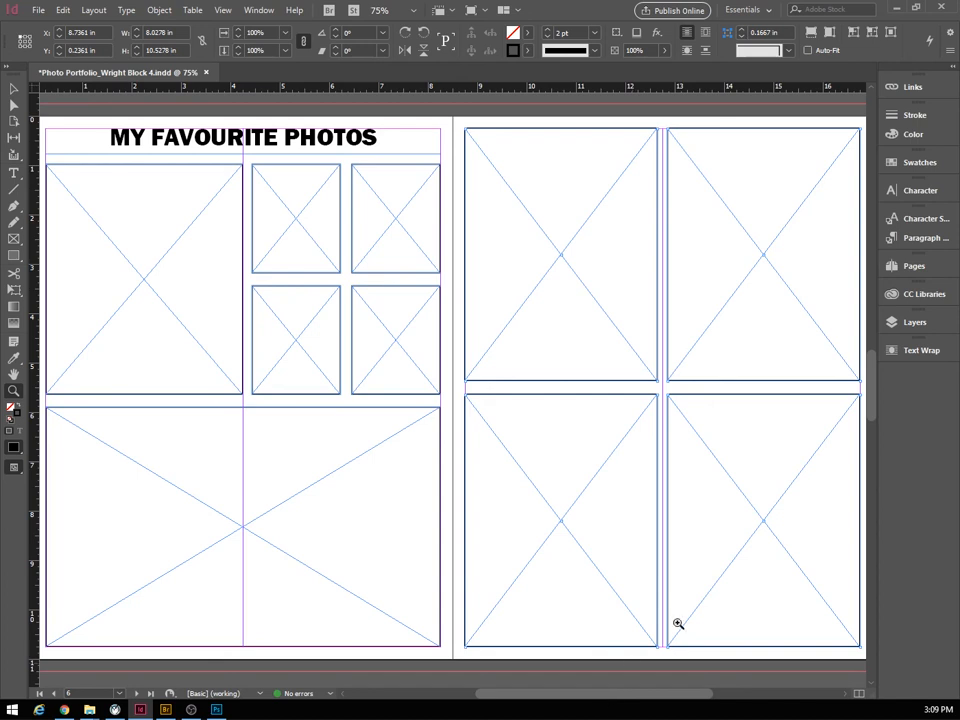
click(895, 267)
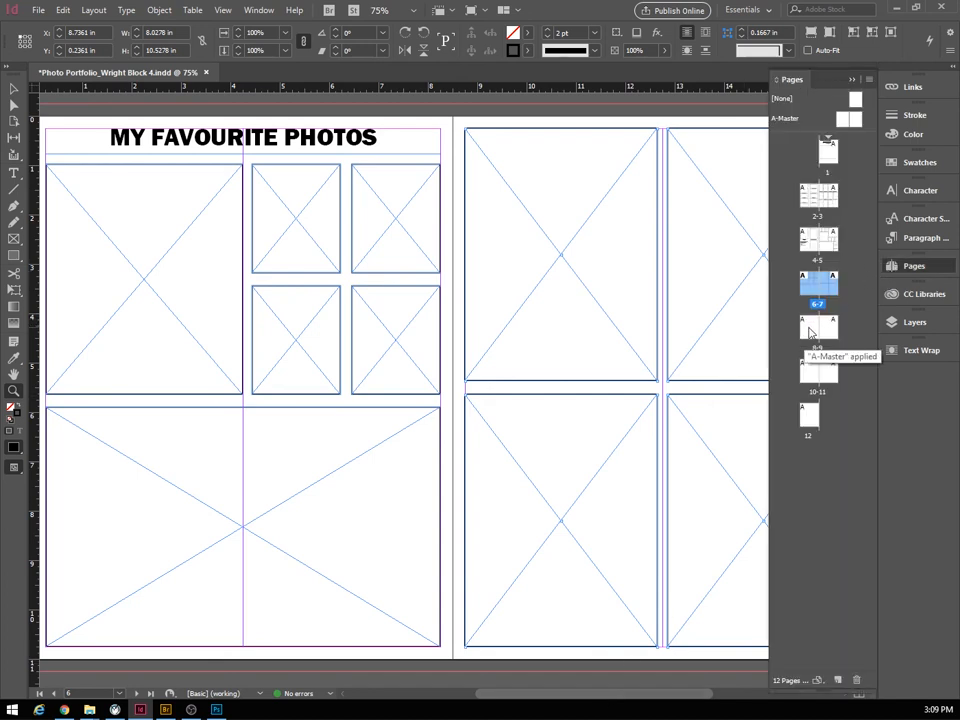
double_click(811, 327)
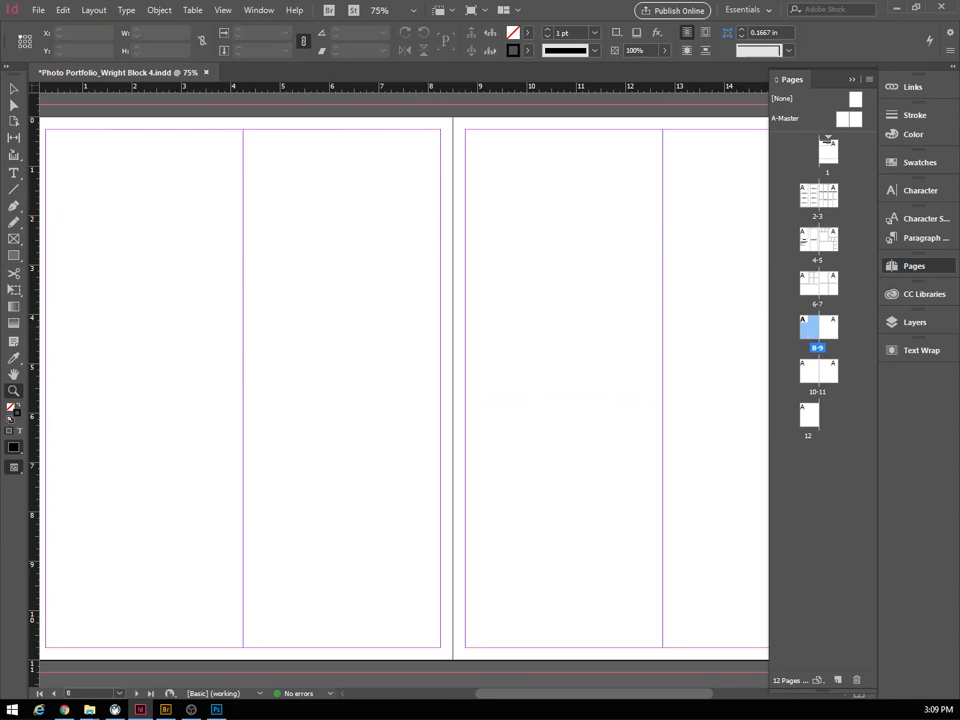
click(166, 709)
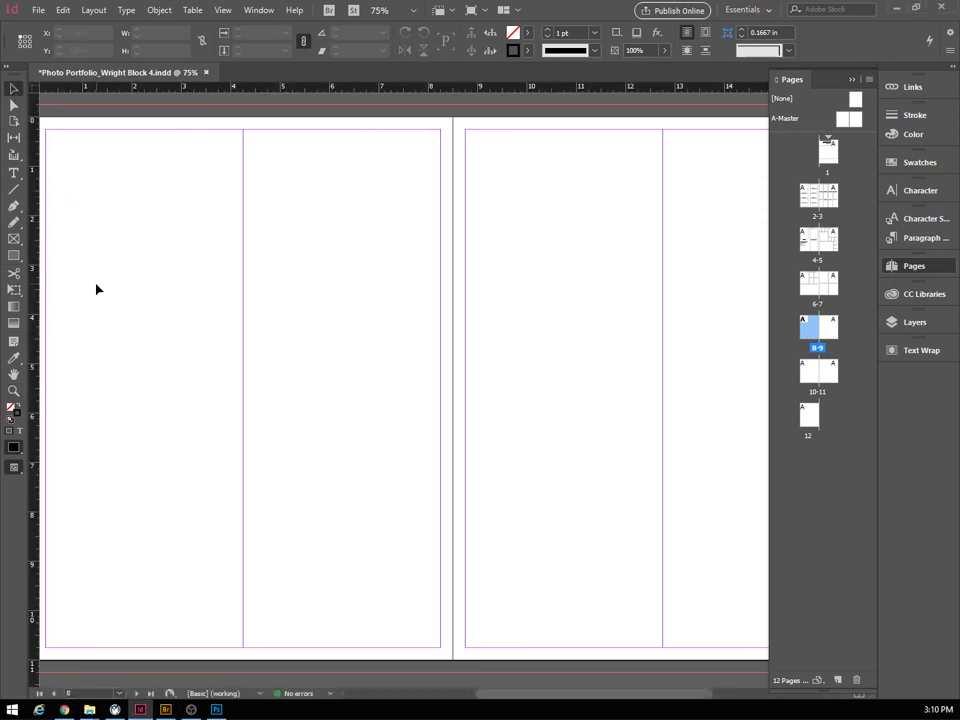
key(ctrl+v)
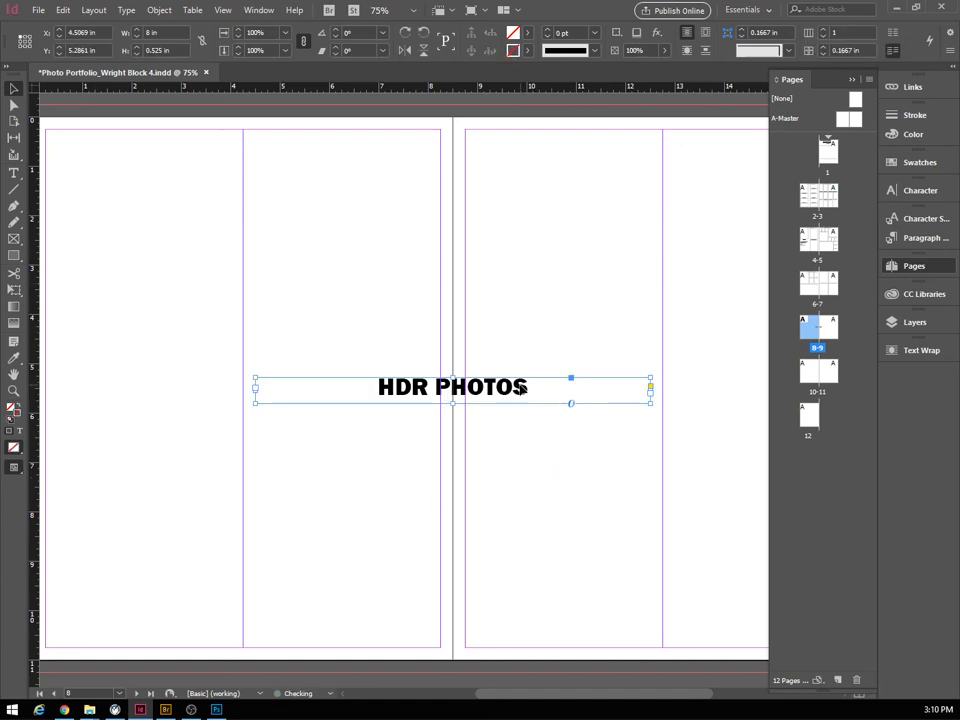
drag(507, 379, 310, 140)
Replace HDR in page 8's heading so that it reads FOCUS AND EXPOSURE PHOTOS.
double_click(217, 137)
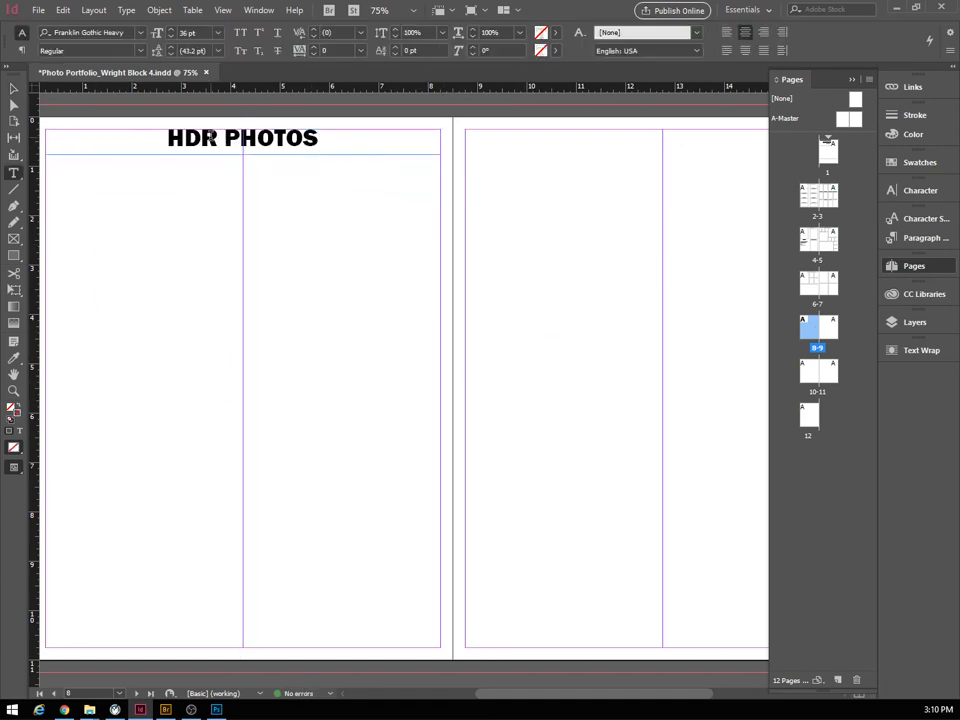
drag(221, 139, 133, 144)
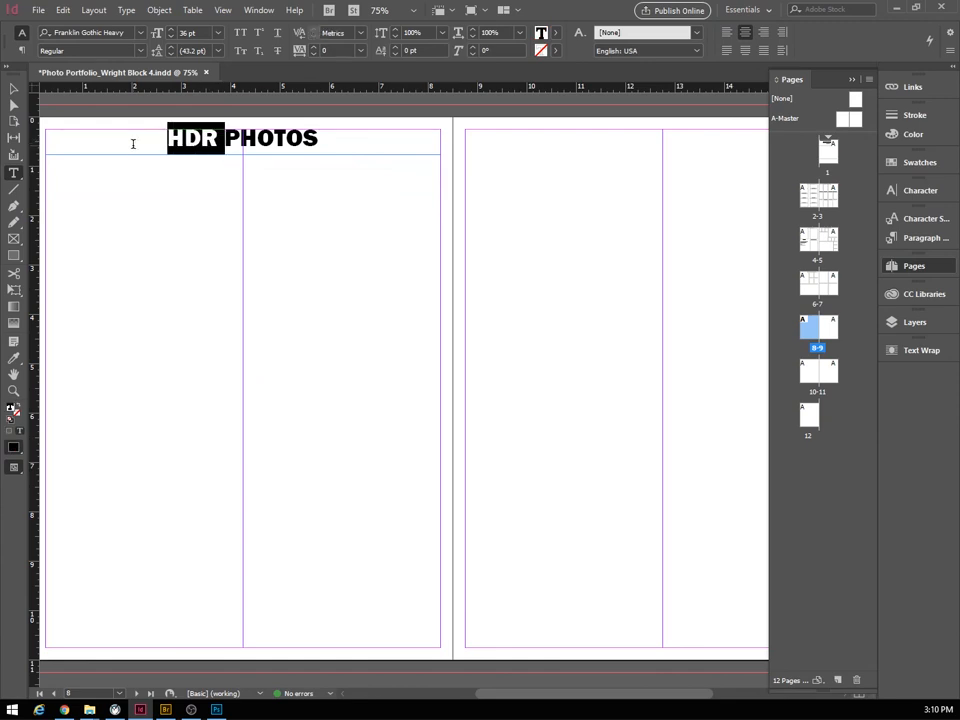
text(FOCUS )
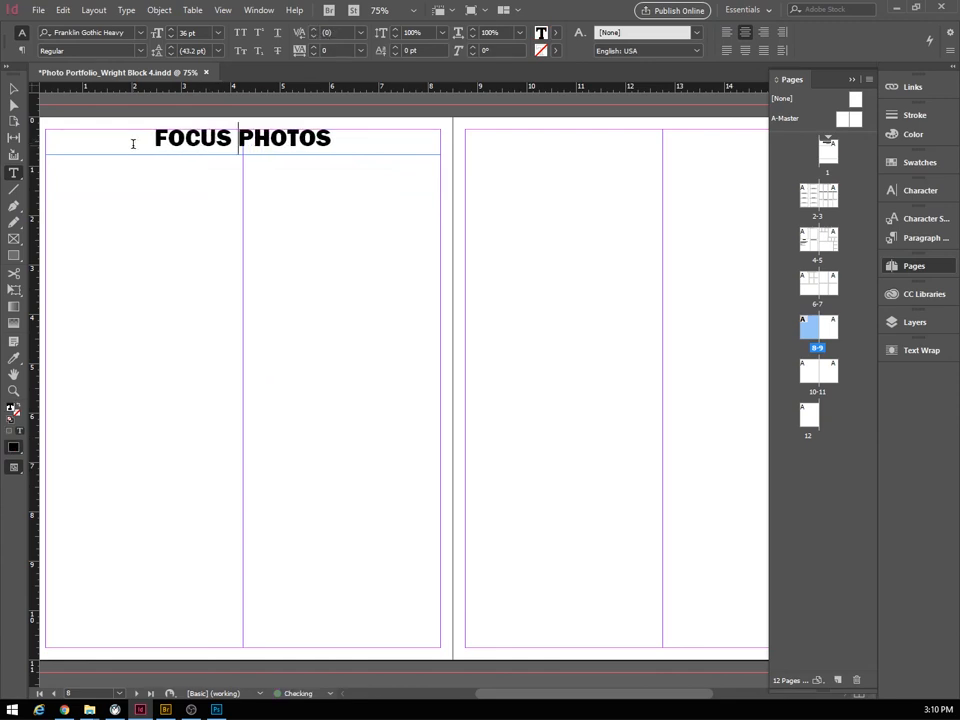
text(AND EXP)
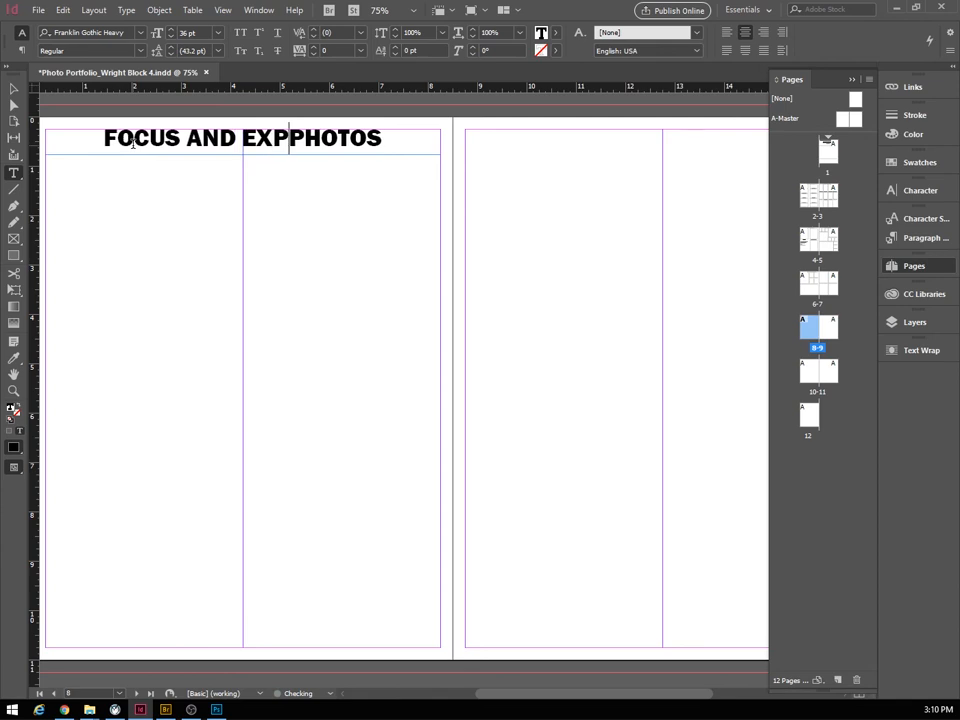
text(OSURE)
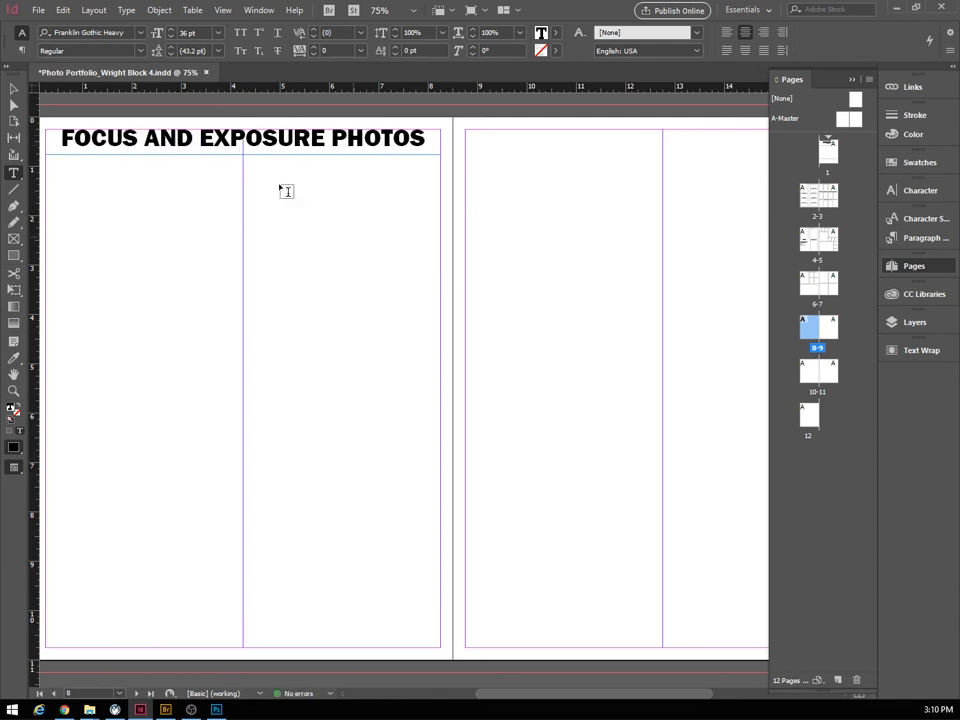
key(Escape)
click(319, 262)
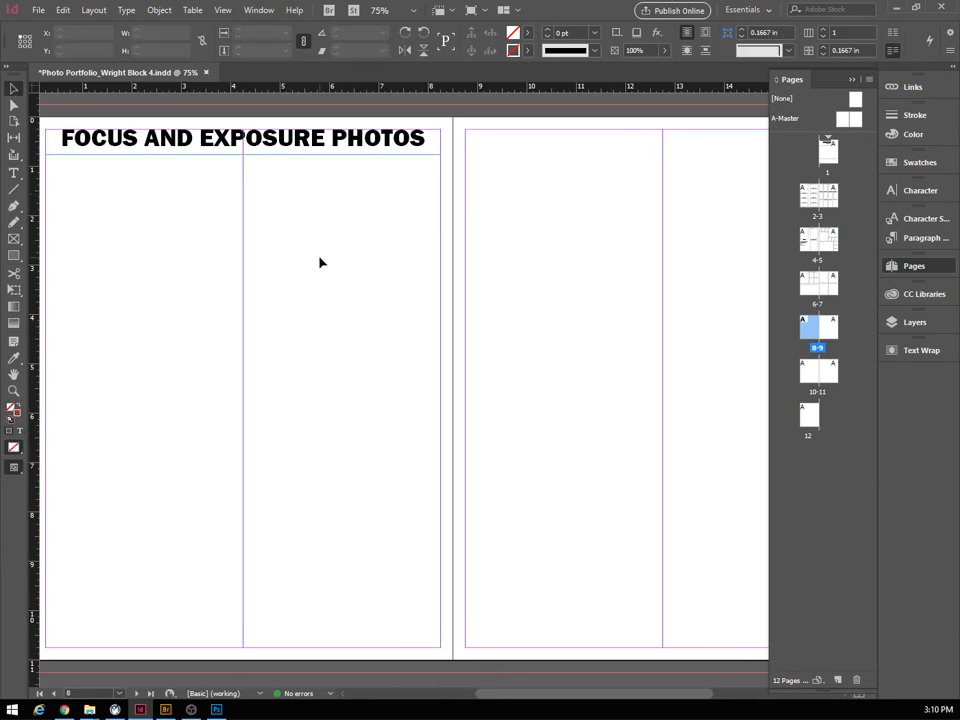
Paste another HDR PHOTOS heading onto the 8-9 spread and reword it as HIGH KEY LOW KEY PHOTOS.
key(ctrl+v)
double_click(382, 389)
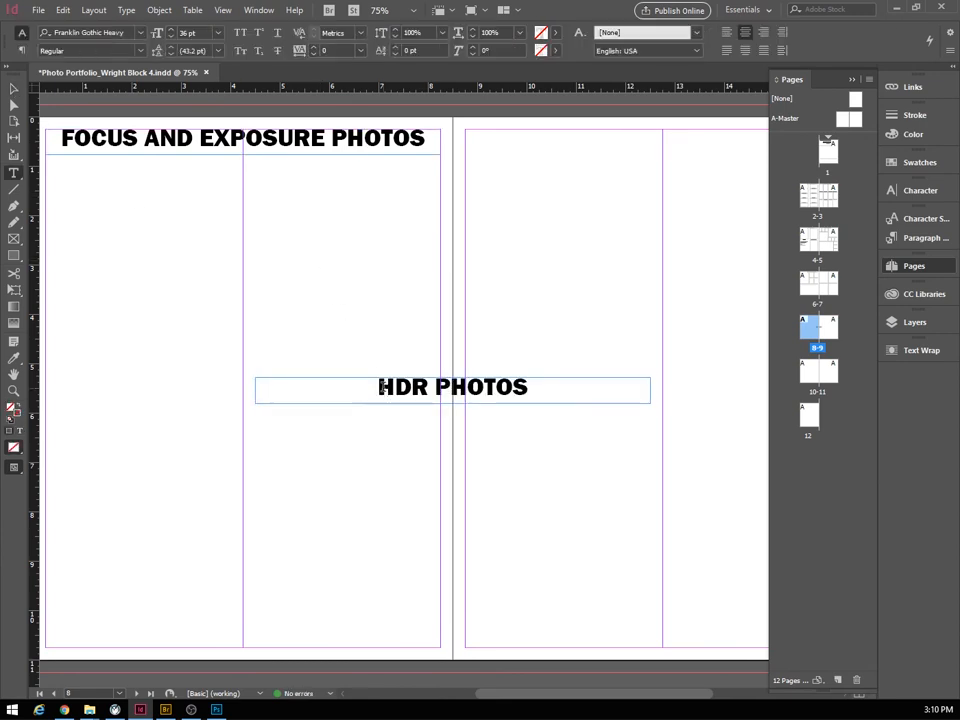
drag(382, 388, 430, 388)
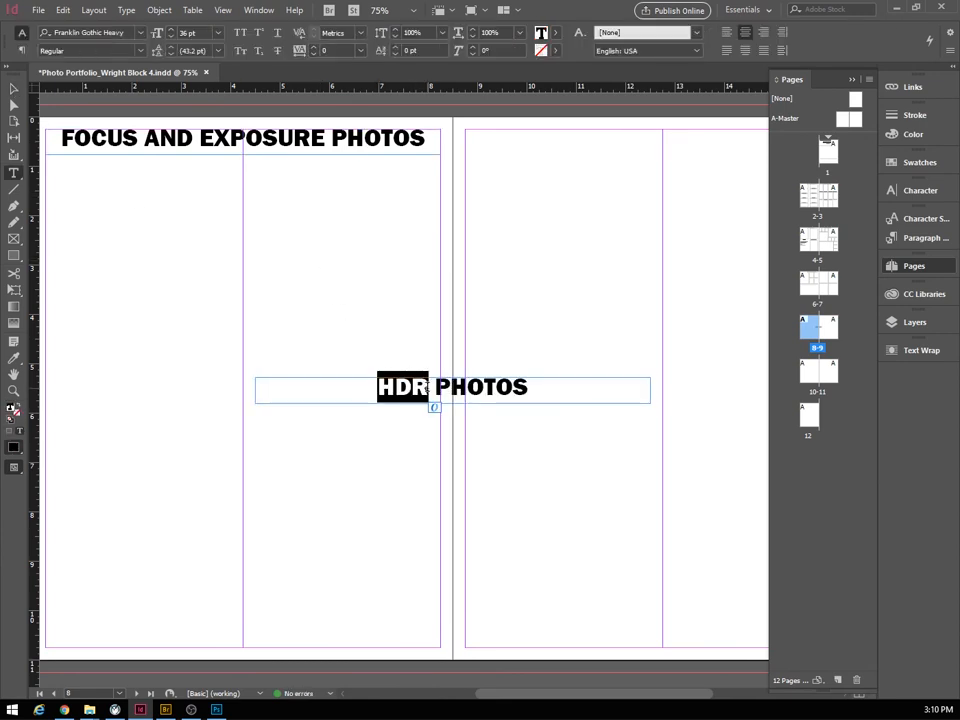
text(HIGH )
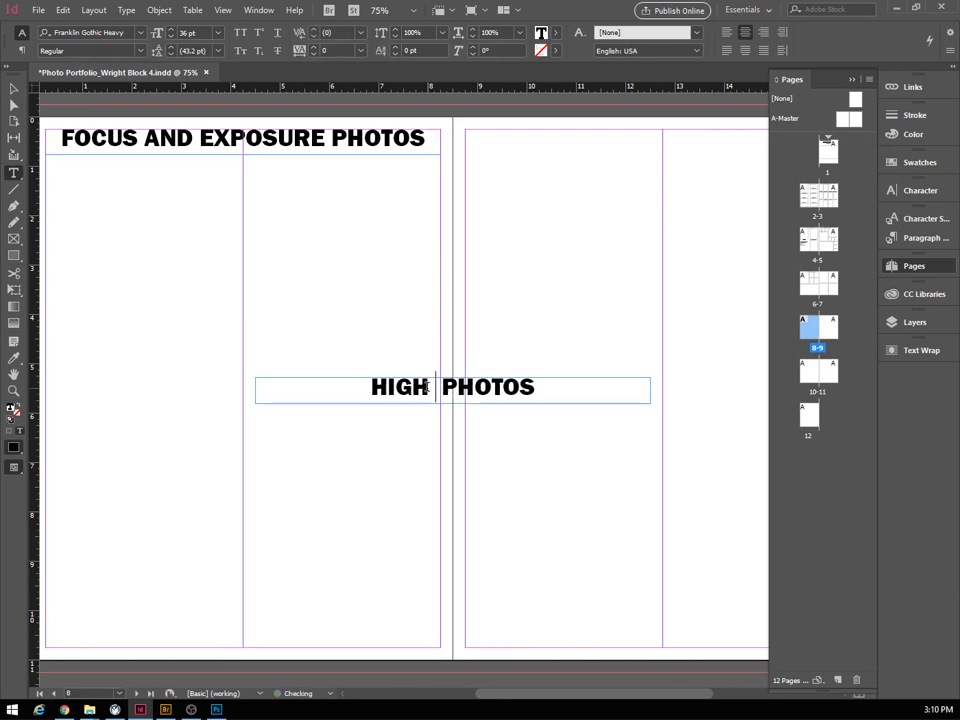
text(KEY LO)
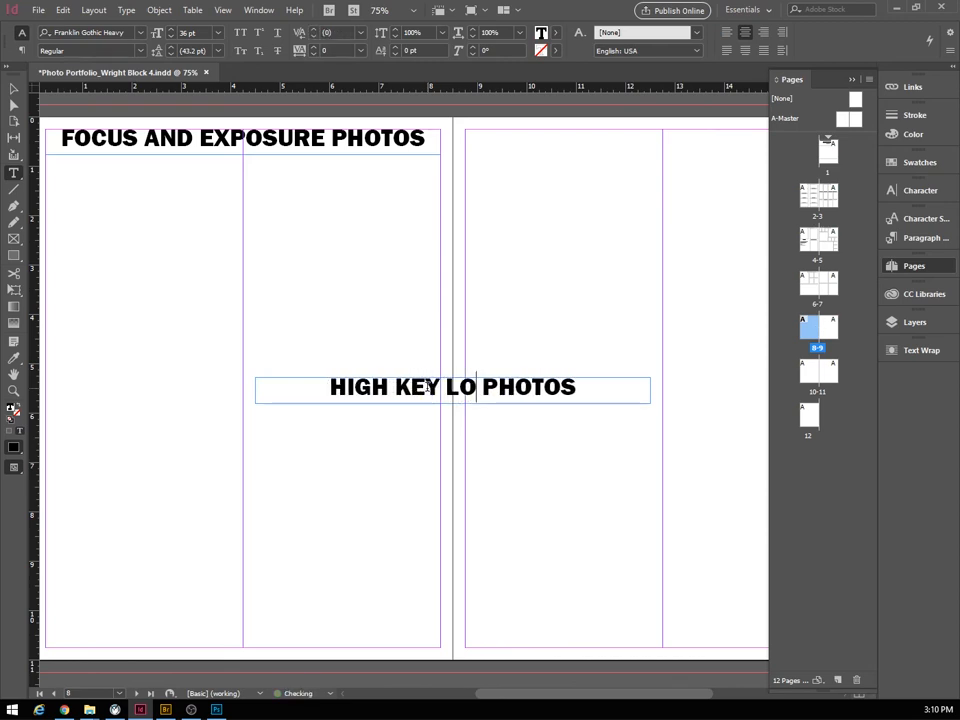
text(W K)
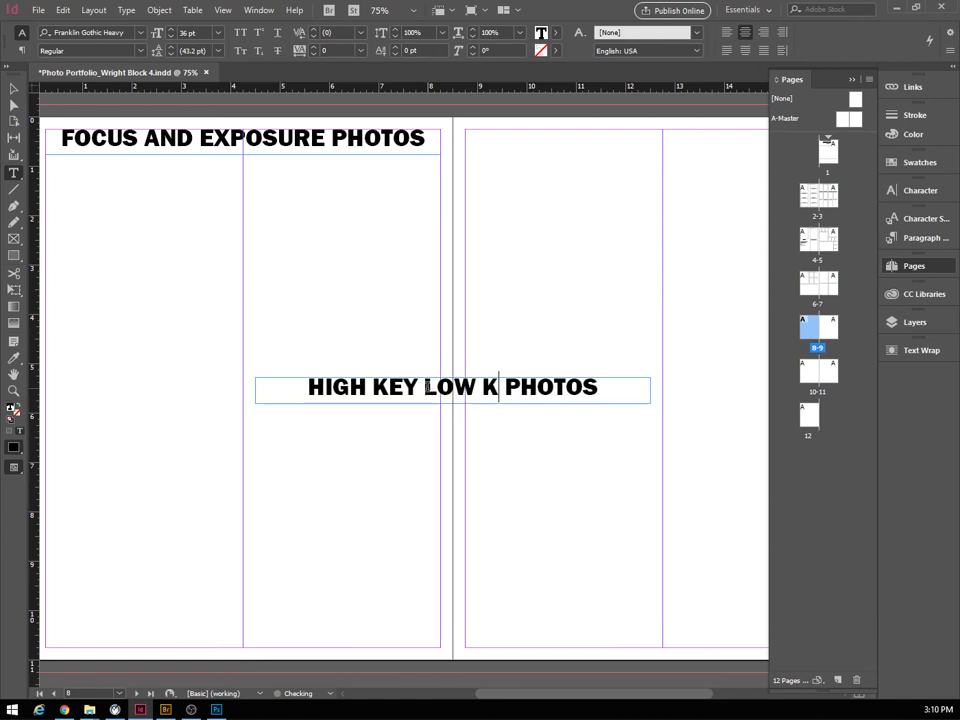
text(EY)
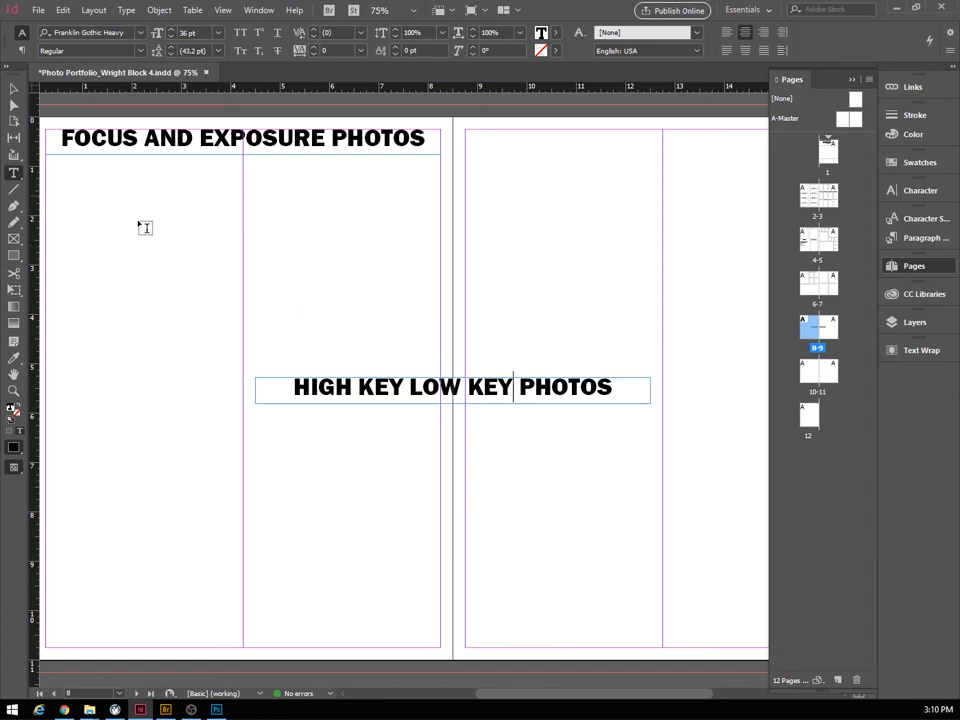
Reword the second heading as PANORAMA PHOTOS and place it at page 9's top margin.
drag(514, 386, 293, 377)
text(PA)
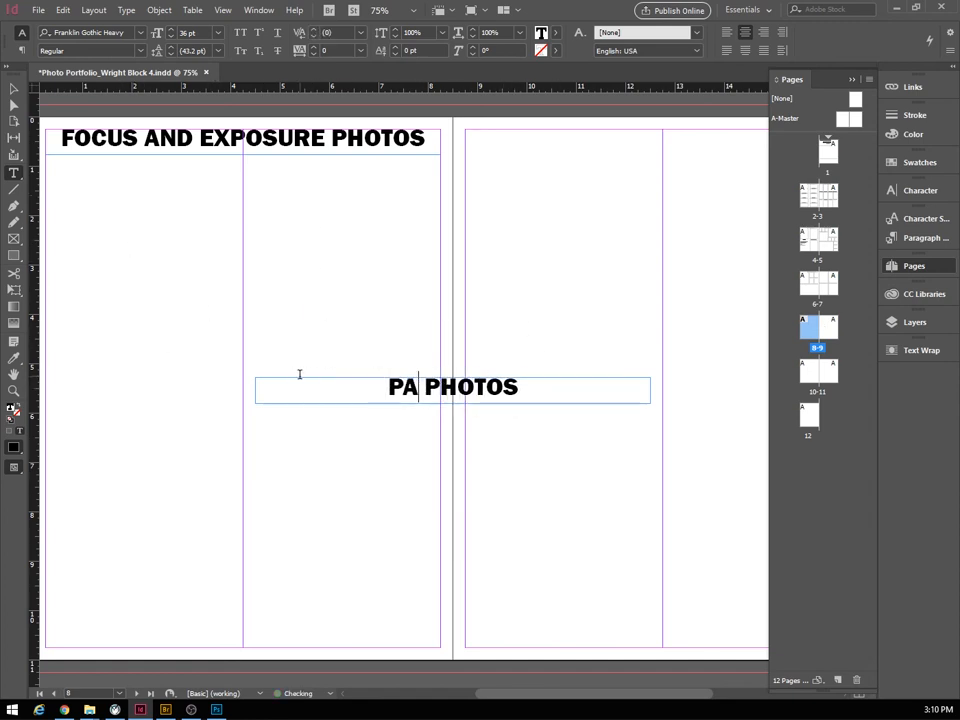
text(NORAMA)
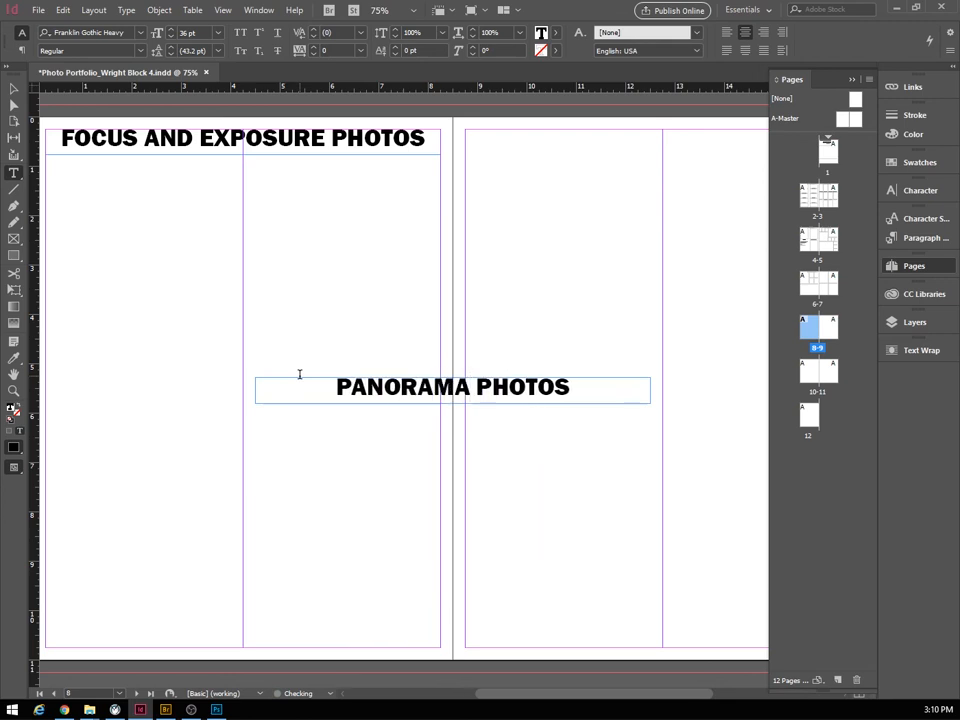
click(13, 90)
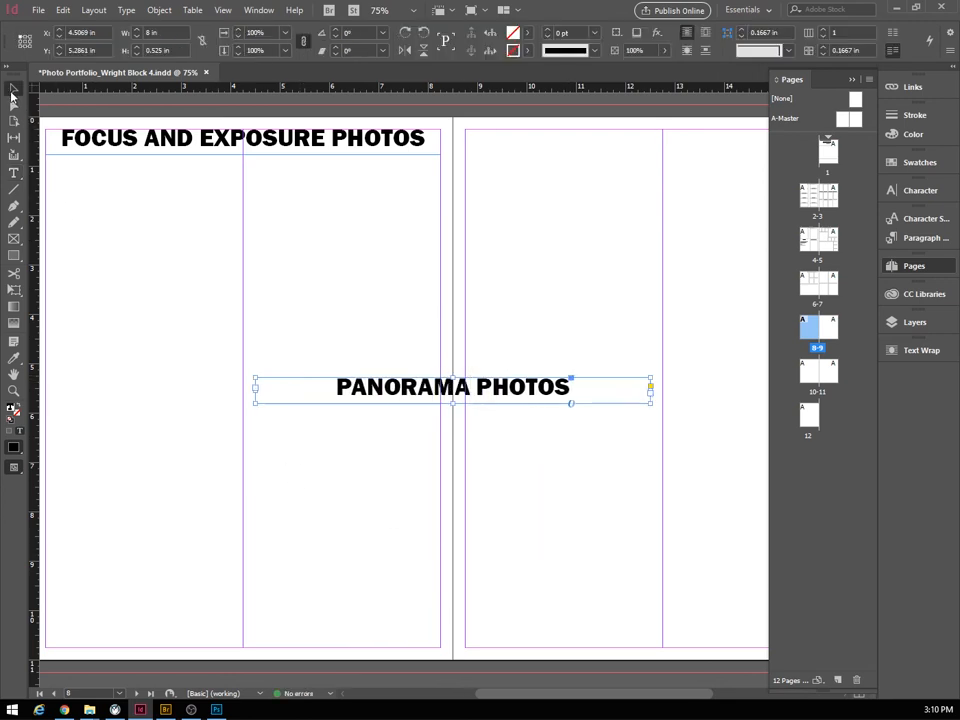
drag(354, 392, 560, 152)
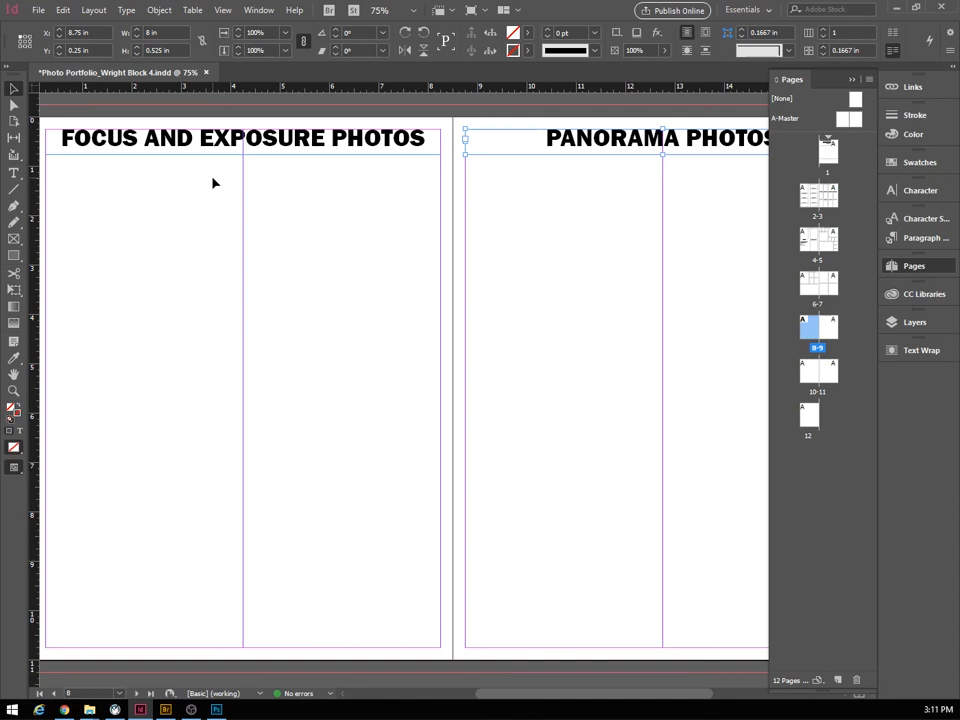
Draw a grid of picture frames, three columns by five rows and 8 × 9.975 in overall, below page 8's heading.
click(13, 241)
mouse_move(47, 158)
mouse_down()
mouse_move(322, 462)
mouse_move(441, 649)
mouse_up()
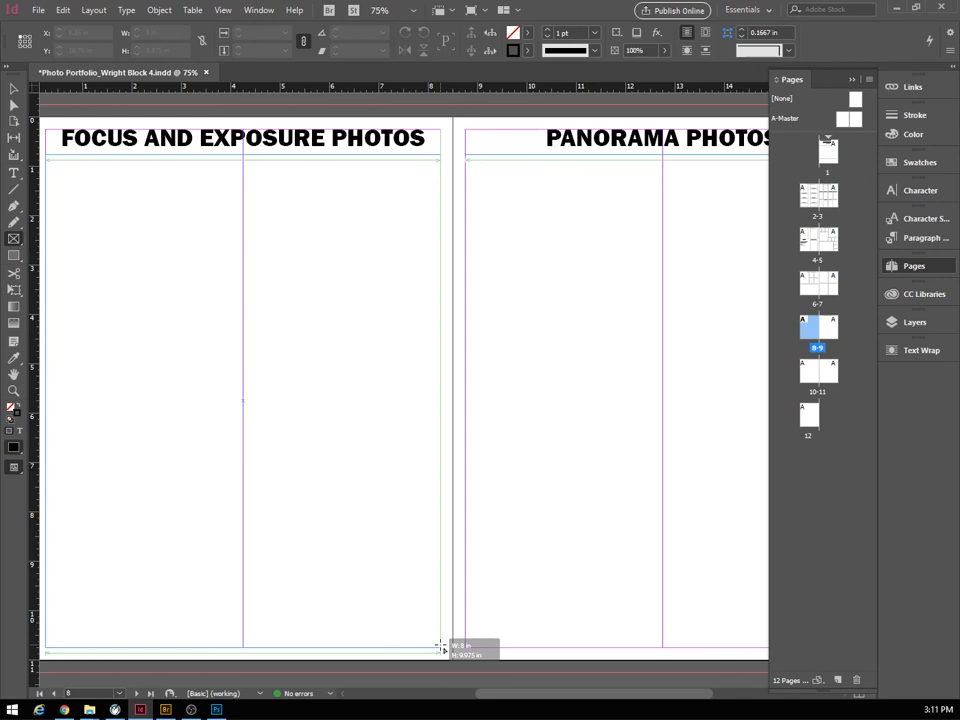
key(Right)
key(Right)
drag(441, 649, 441, 649)
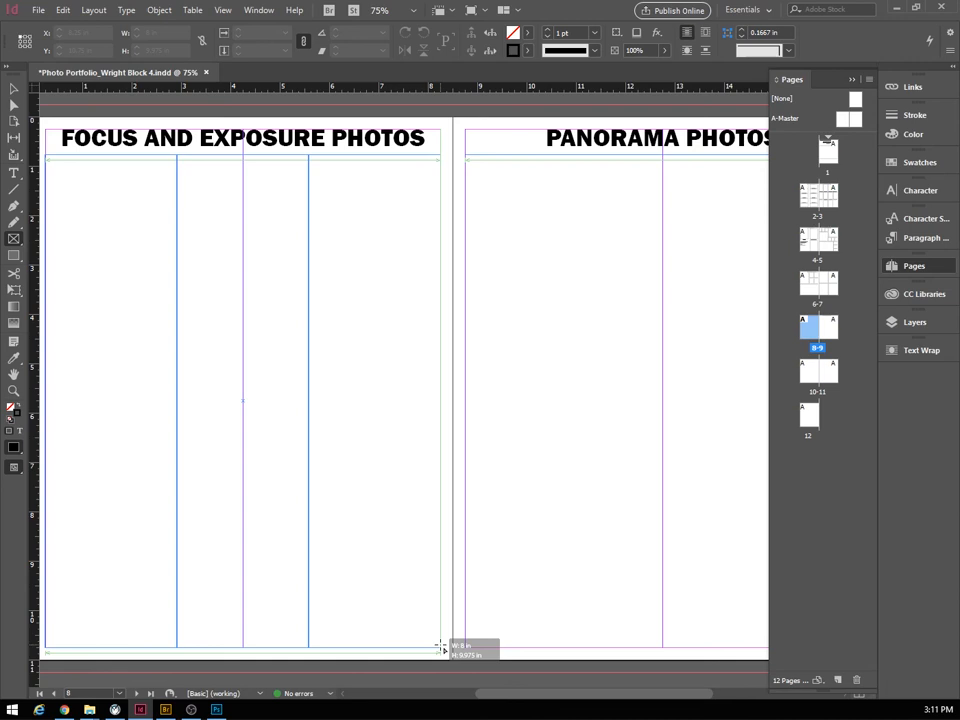
key(Up)
key(Up)
key(Up)
key(Up)
drag(441, 649, 441, 649)
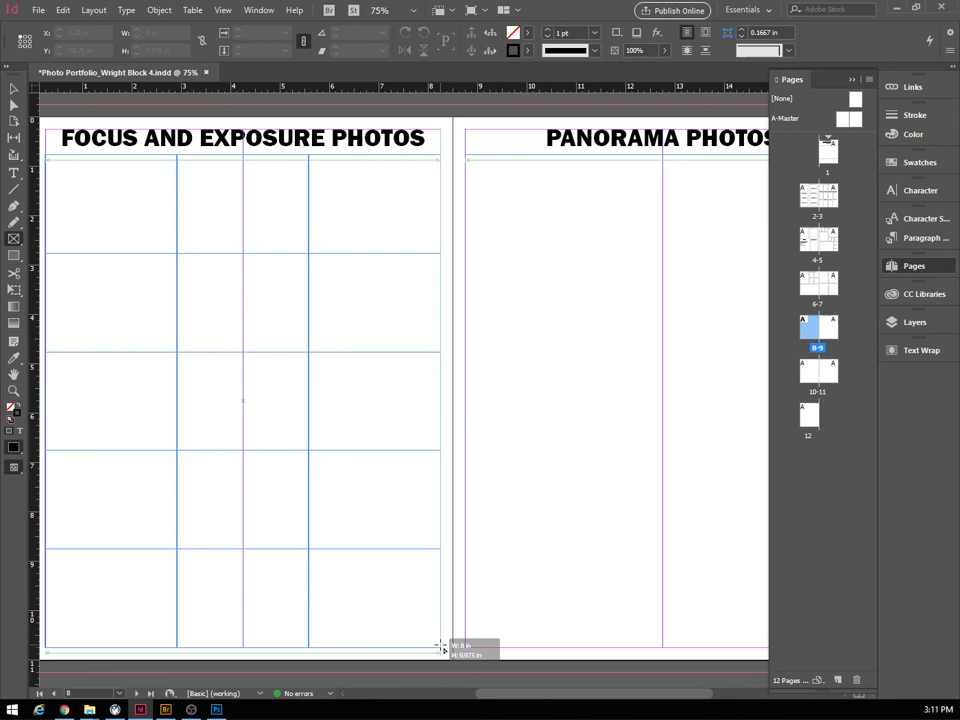
Widen the row and column gaps of page 8's frame grid and place the fifteen frames.
key(ctrl+Up)
key(ctrl+Up)
key(ctrl+Up)
key(ctrl+Up)
key(ctrl+Up)
key(ctrl+Up)
key(ctrl+Up)
key(ctrl+Up)
key(ctrl+Up)
drag(441, 648, 441, 648)
key(ctrl+Right)
key(ctrl+Right)
key(ctrl+Right)
key(ctrl+Right)
key(ctrl+Right)
key(ctrl+Right)
key(ctrl+Right)
key(ctrl+Right)
key(ctrl+Right)
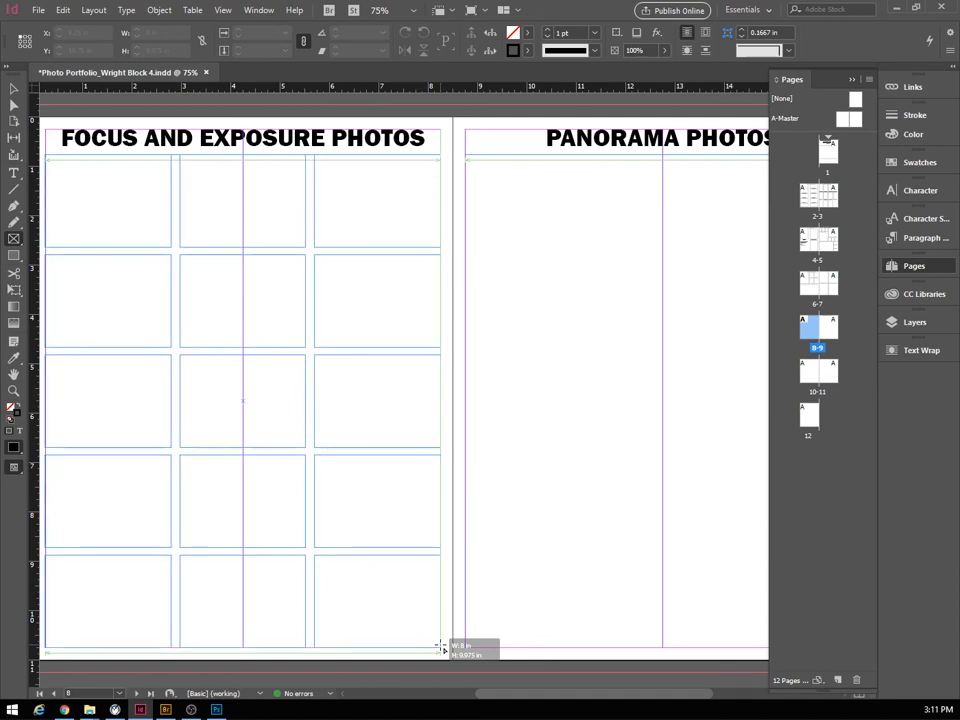
drag(441, 648, 441, 648)
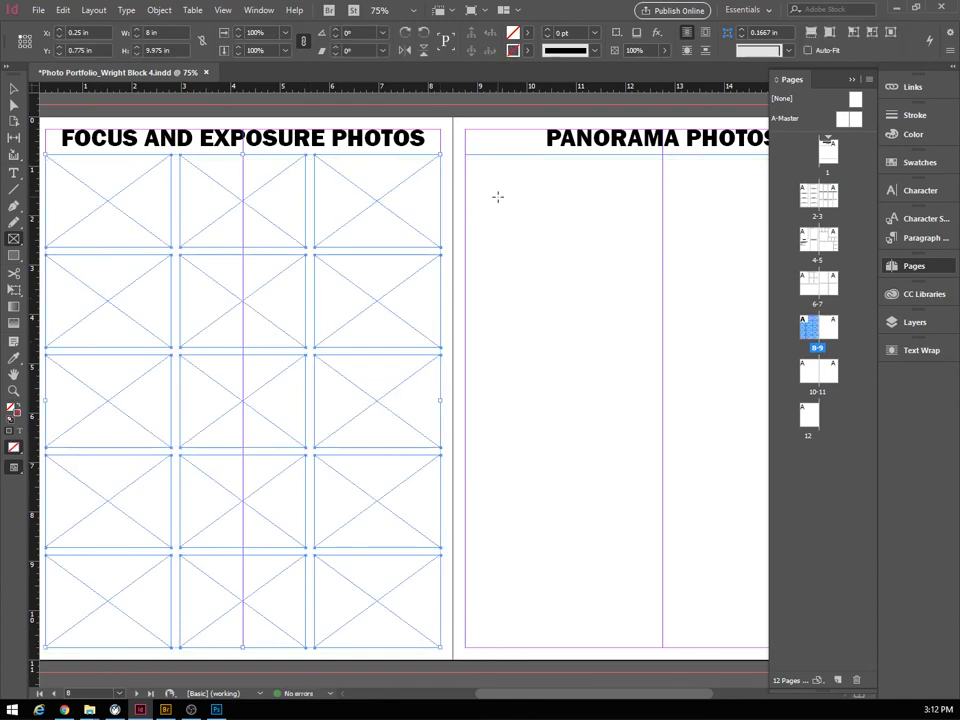
Apply a 2 pt stroke to the fifteen picture frames on page 8.
click(594, 33)
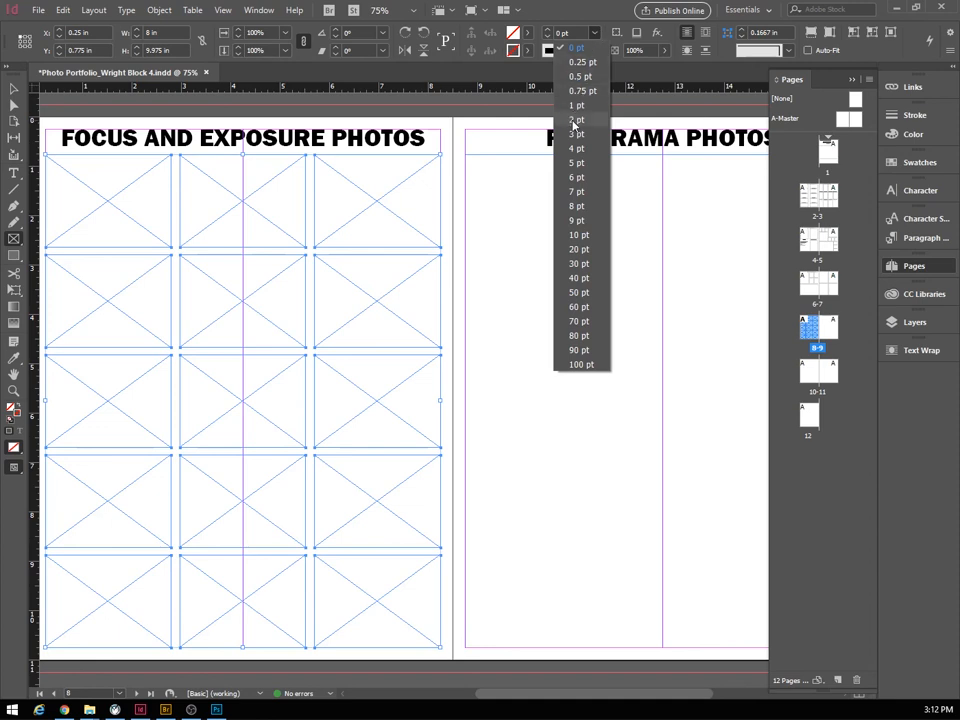
click(576, 119)
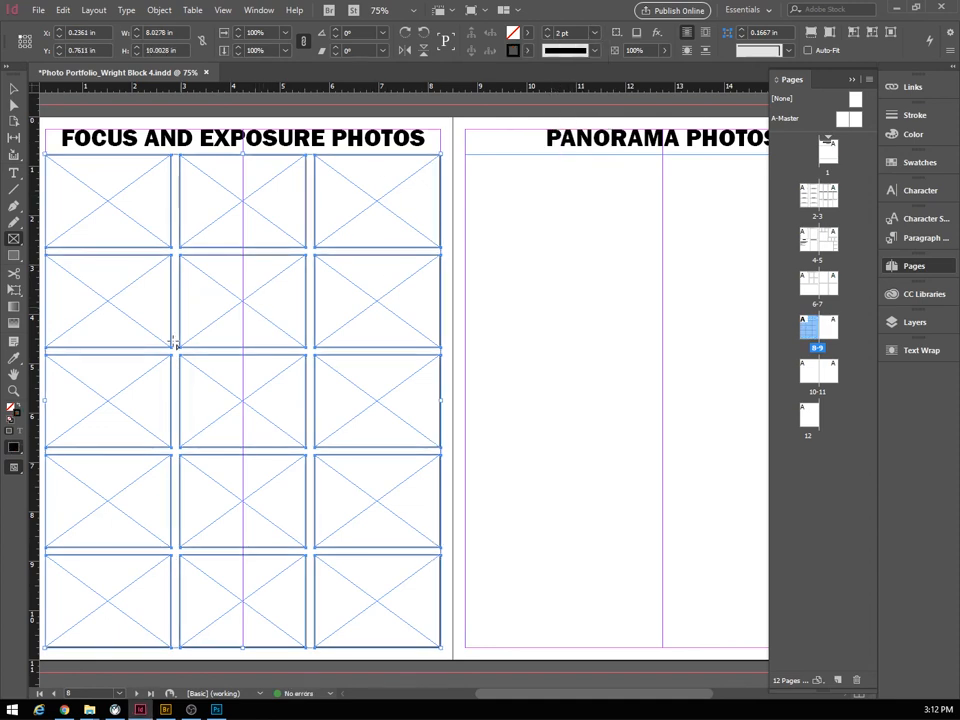
click(13, 88)
click(447, 347)
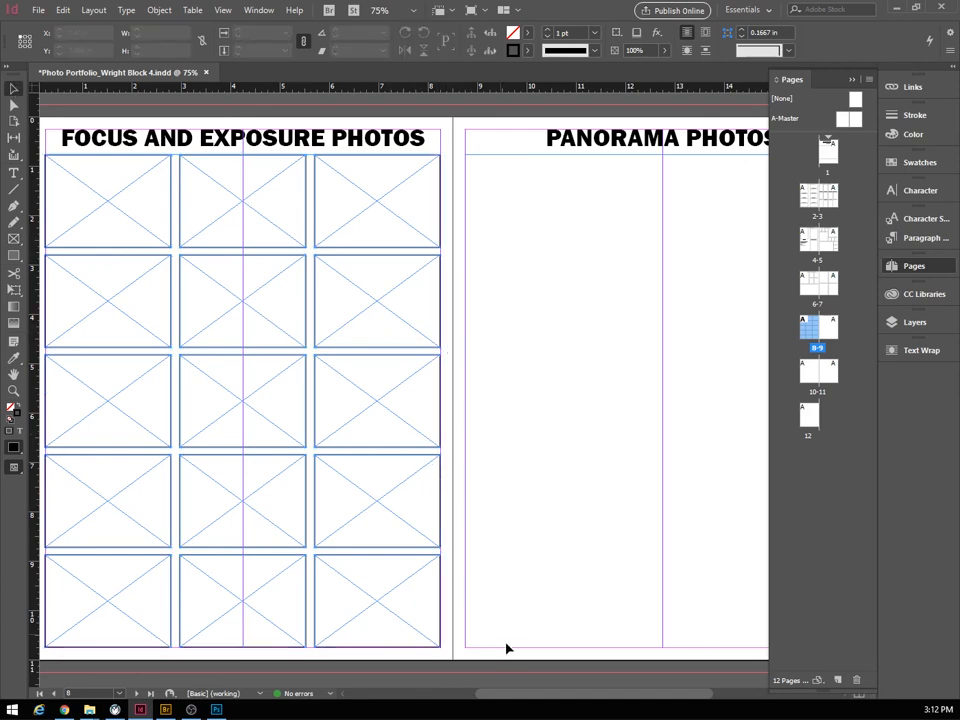
Draw three side-by-side picture frames below page 9's heading, filling the margins at 8 in wide by about 10 in tall overall.
drag(519, 697, 511, 696)
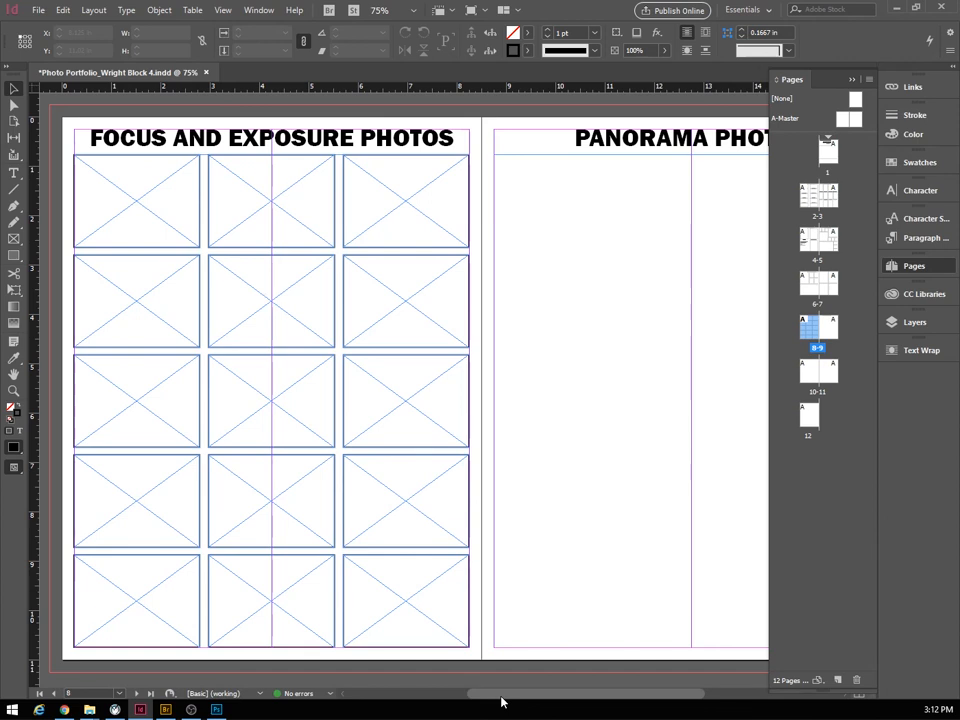
drag(502, 703, 573, 709)
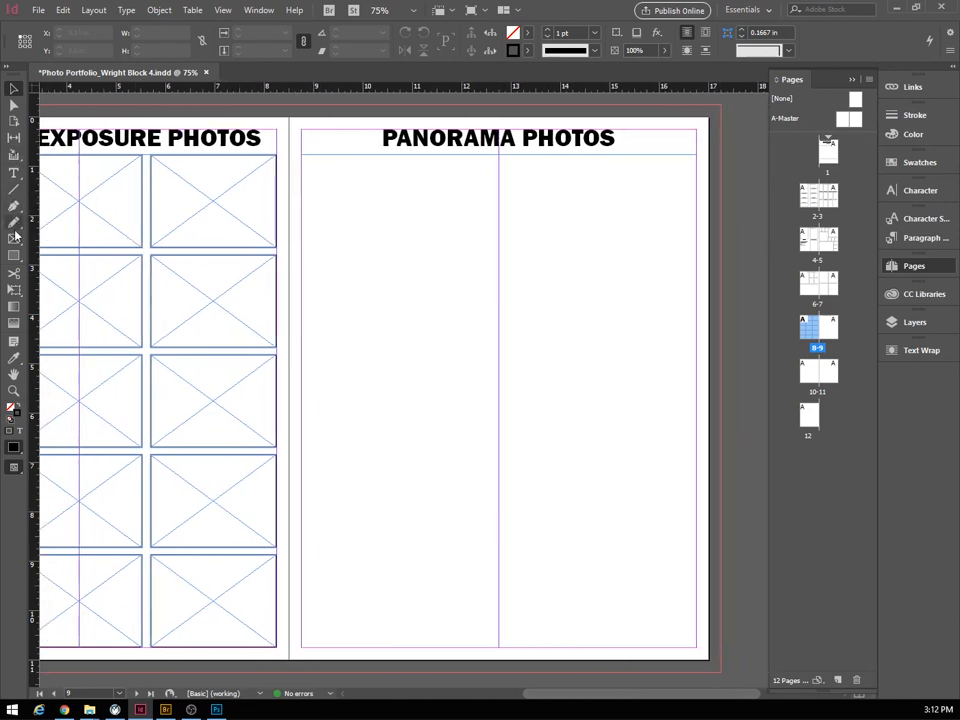
click(14, 238)
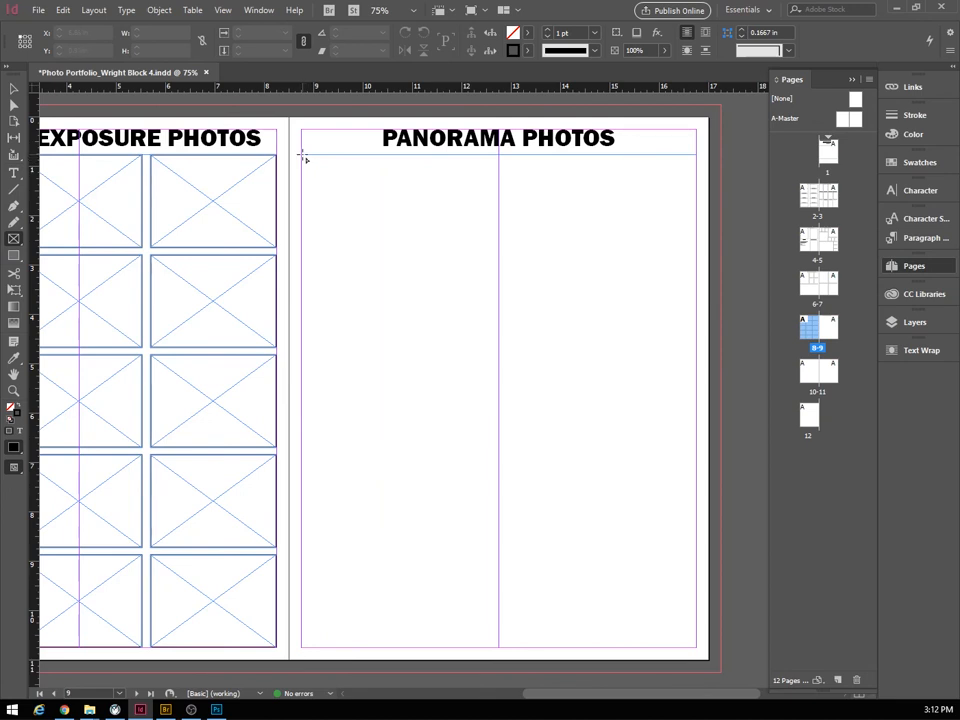
drag(303, 155, 699, 650)
key(Right)
key(Right)
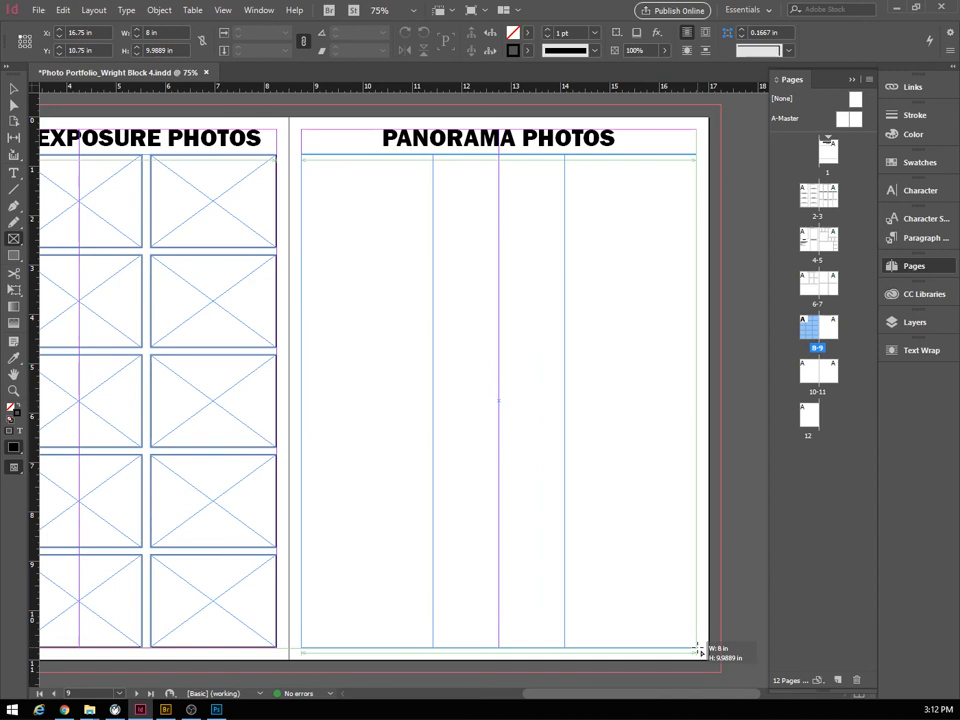
Widen the column gaps between page 9's three panorama frames and place the frames.
key(ctrl+Right)
key(ctrl+Right)
key(ctrl+Right)
key(ctrl+Right)
key(ctrl+Right)
key(ctrl+Right)
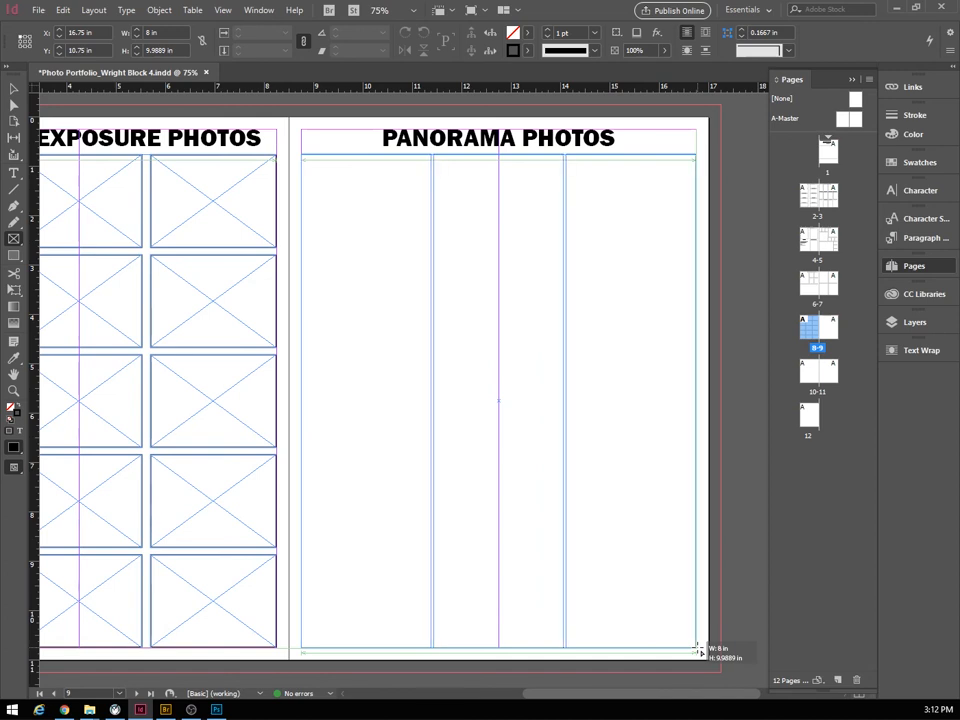
key(ctrl+Right)
key(ctrl+Right)
drag(699, 650, 699, 651)
Apply a 2 pt stroke to the three panorama frames on page 9 and deselect them.
key(slash)
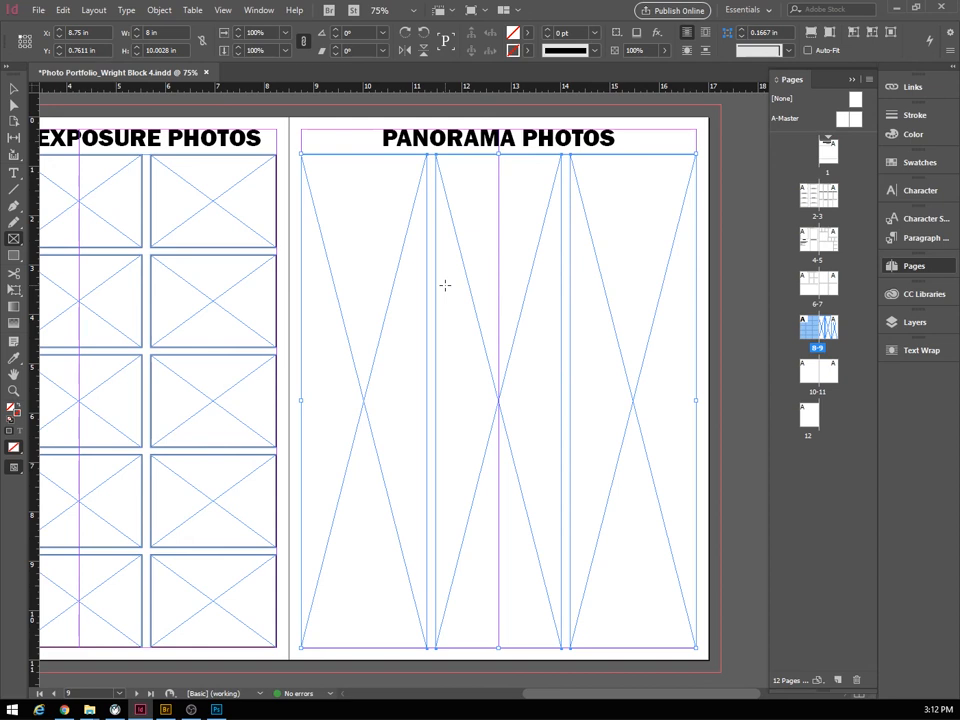
click(594, 33)
click(576, 119)
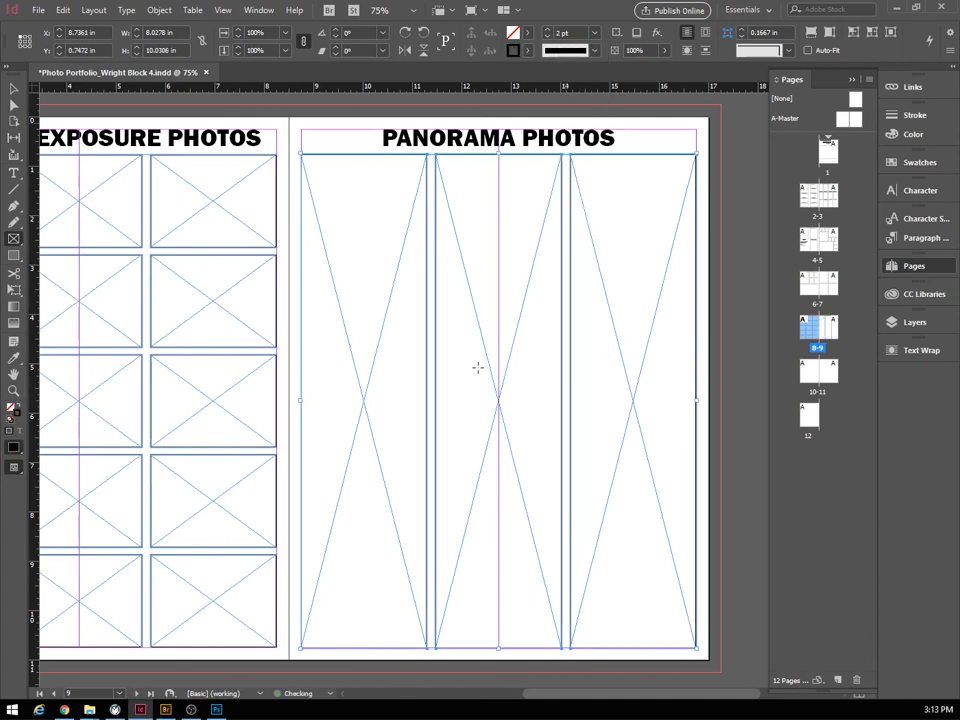
click(14, 88)
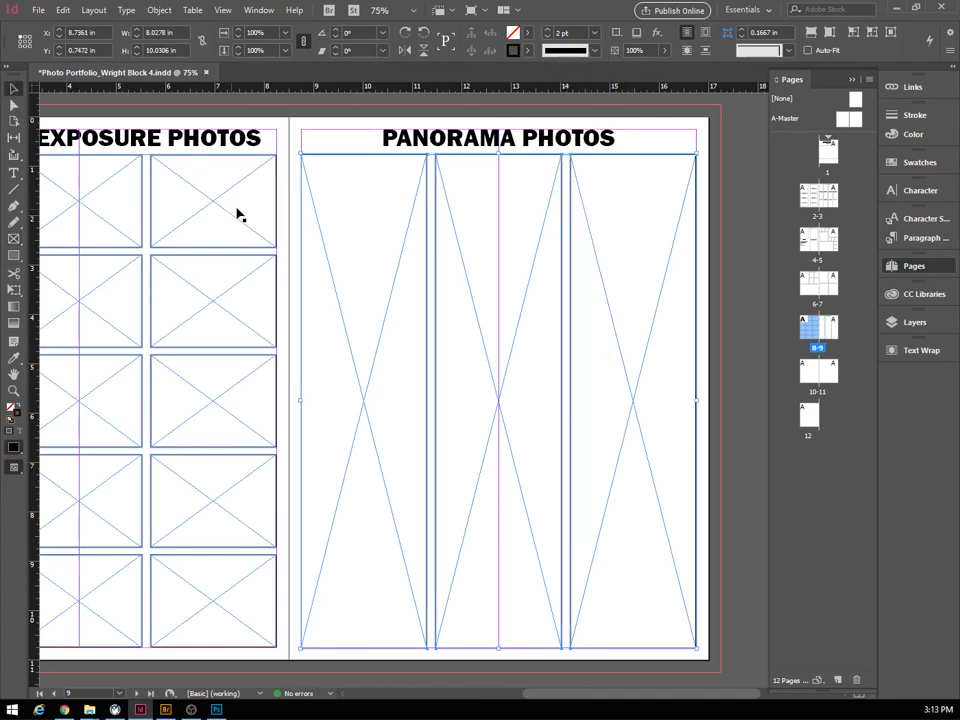
click(288, 190)
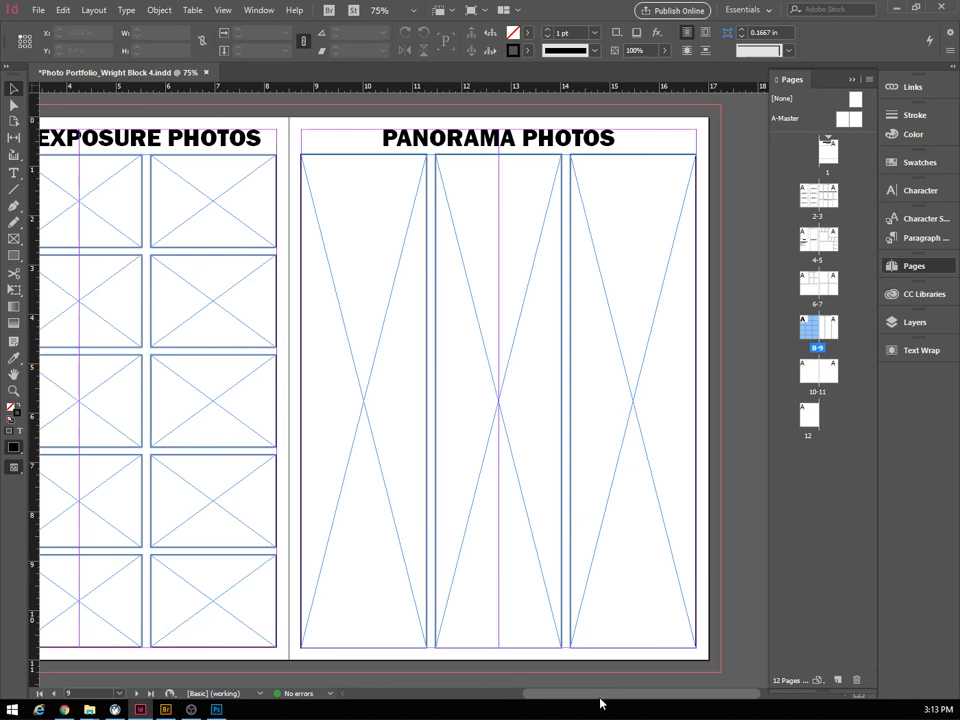
Paste the copied heading at page 10's top margin and reword it as HIGH KEY LOW KEY PHOTOS.
double_click(813, 378)
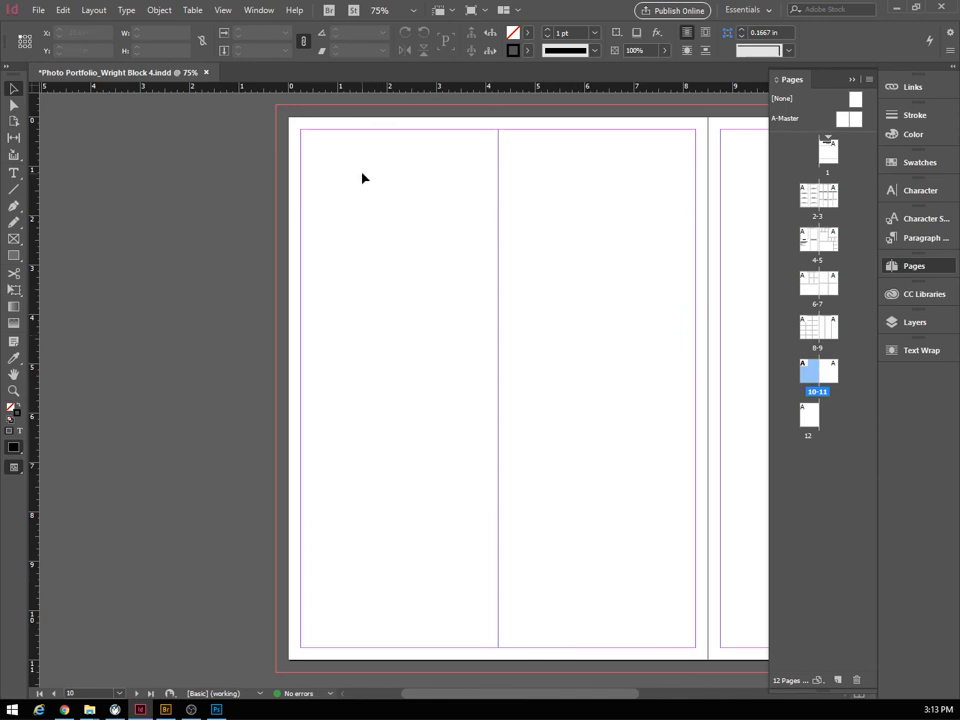
key(ctrl+v)
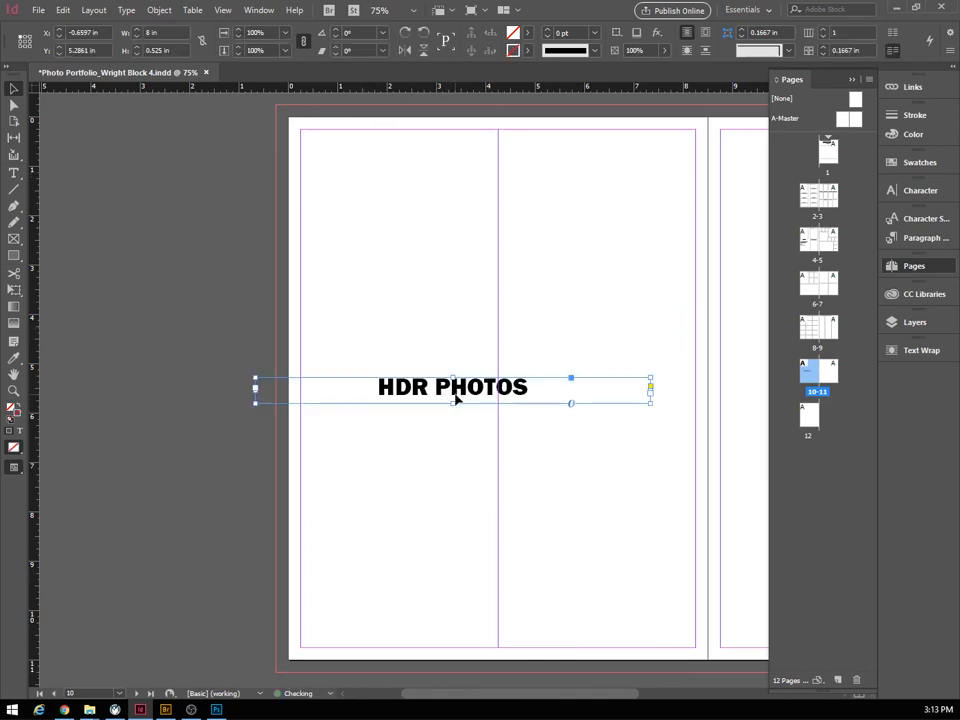
drag(456, 396, 414, 141)
double_click(477, 138)
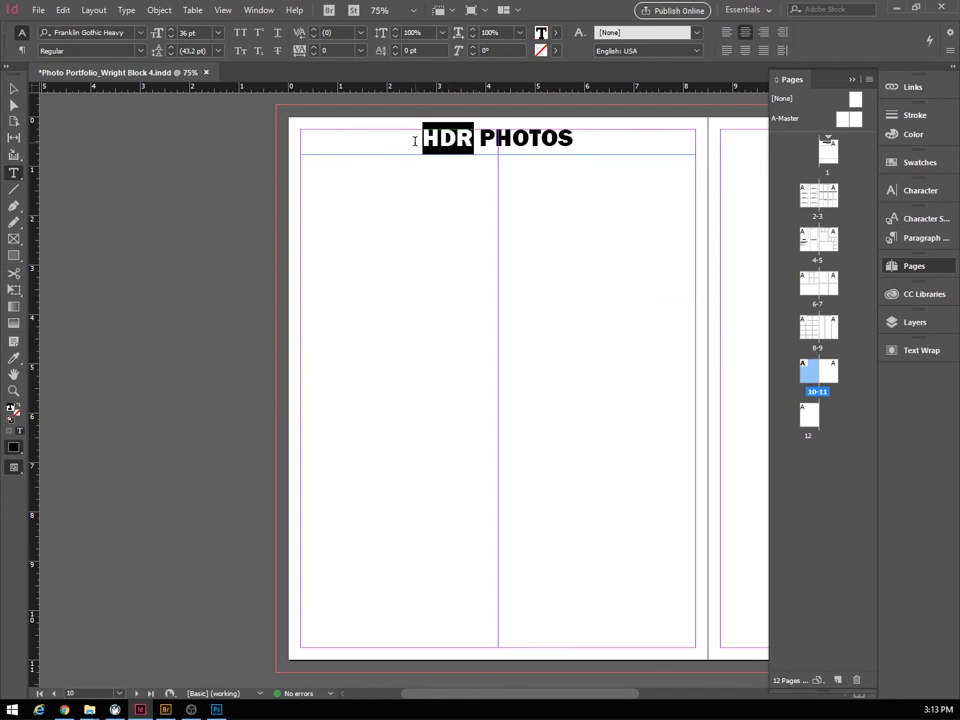
text(HIGH KEY )
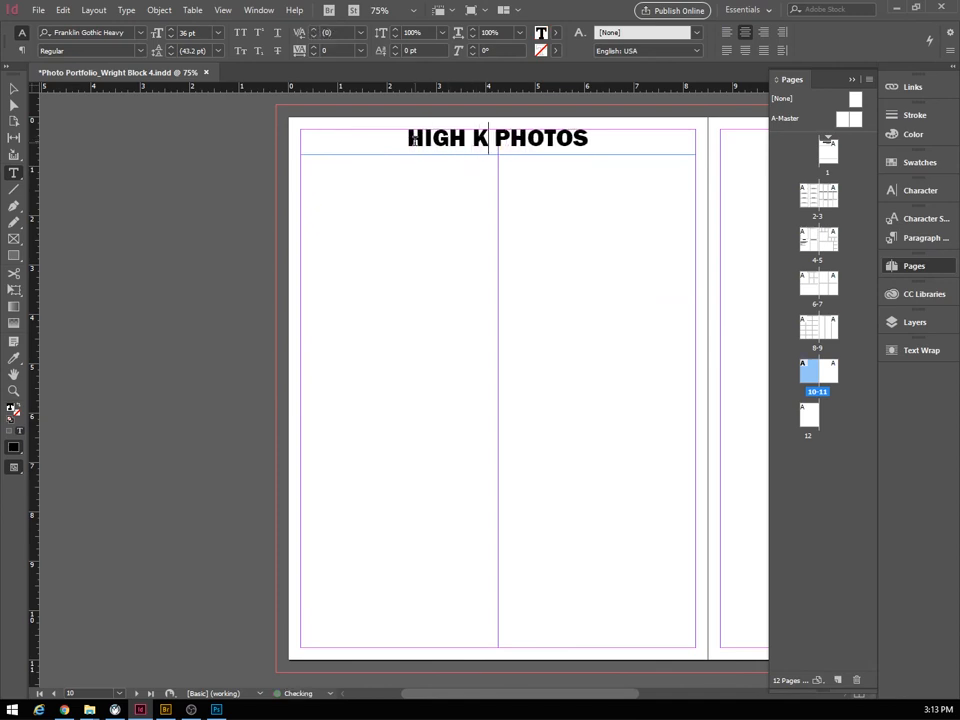
text(LOW KEY)
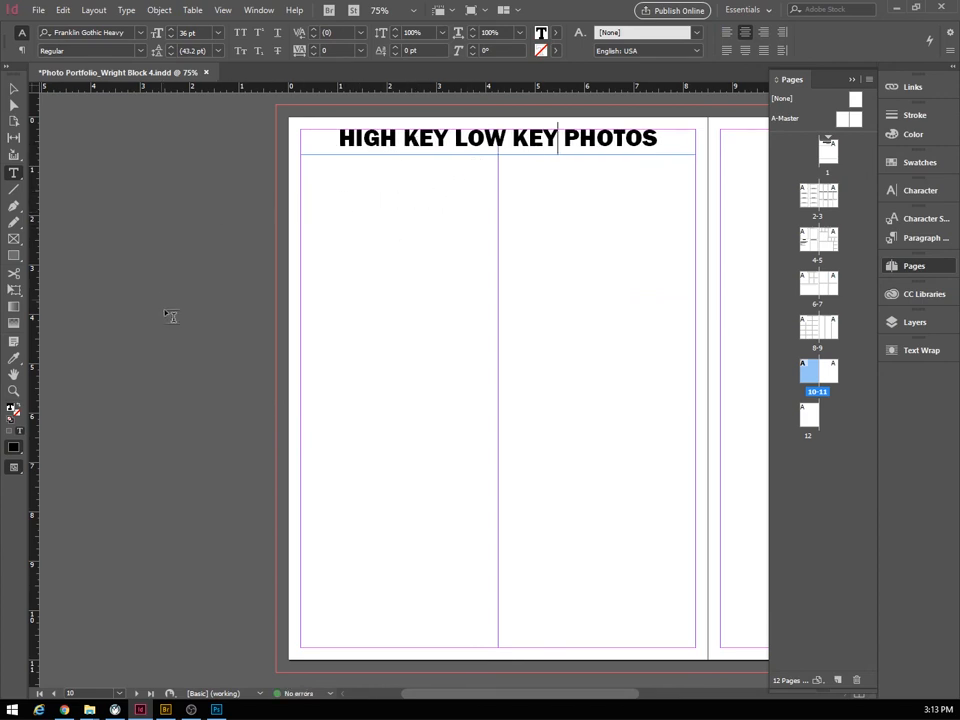
Draw a grid of picture frames, three columns by two rows and 8 × 9.89 in overall, below page 10's heading.
click(14, 239)
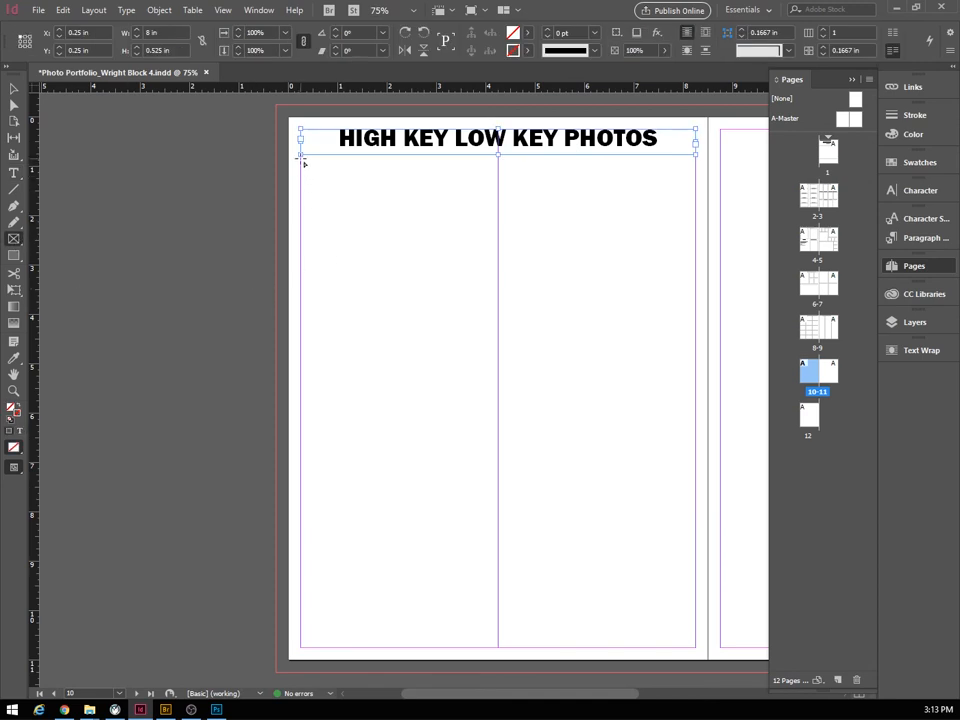
drag(302, 159, 697, 651)
key(Right)
key(Right)
key(Up)
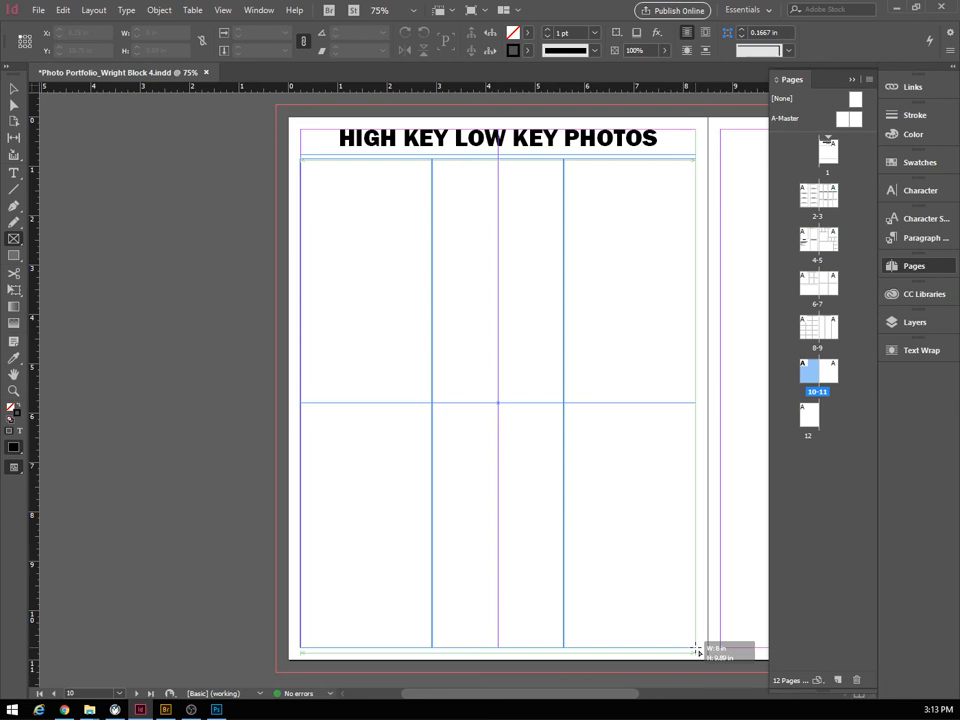
Widen the column and row gaps of page 10's frame grid and place the six frames.
drag(697, 651, 697, 651)
key(ctrl+Right)
key(ctrl+Right)
key(ctrl+Right)
key(ctrl+Right)
key(ctrl+Right)
key(ctrl+Right)
key(ctrl+Right)
key(ctrl+Up)
key(ctrl+Up)
key(ctrl+Up)
key(ctrl+Up)
key(ctrl+Up)
key(ctrl+Up)
key(ctrl+Up)
key(ctrl+Up)
key(ctrl+Up)
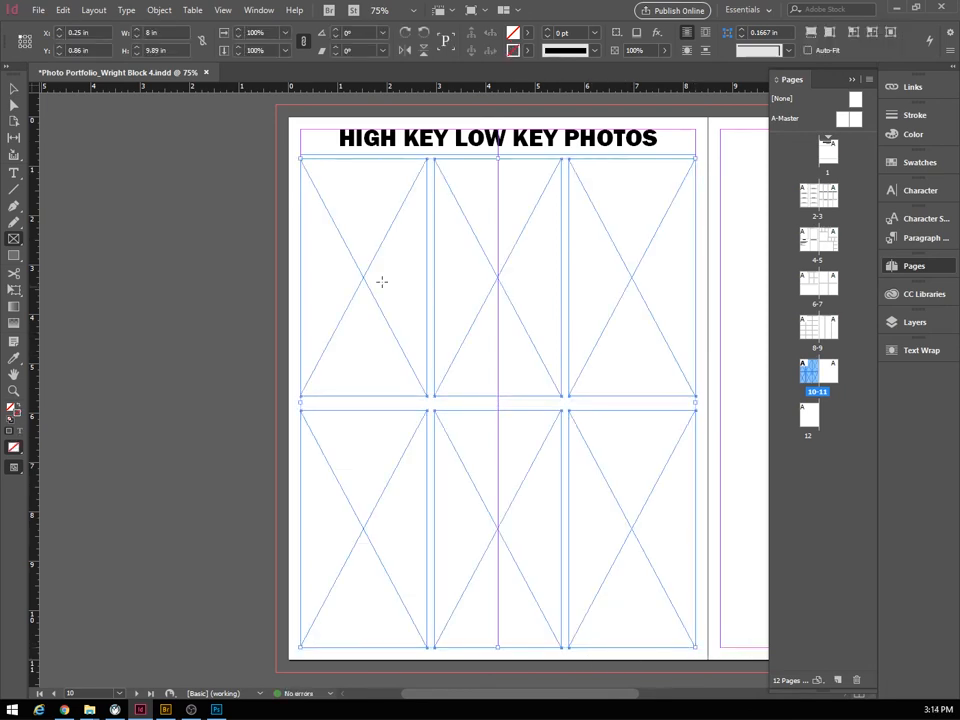
Apply a 2 pt stroke to the six picture frames on page 10.
click(594, 33)
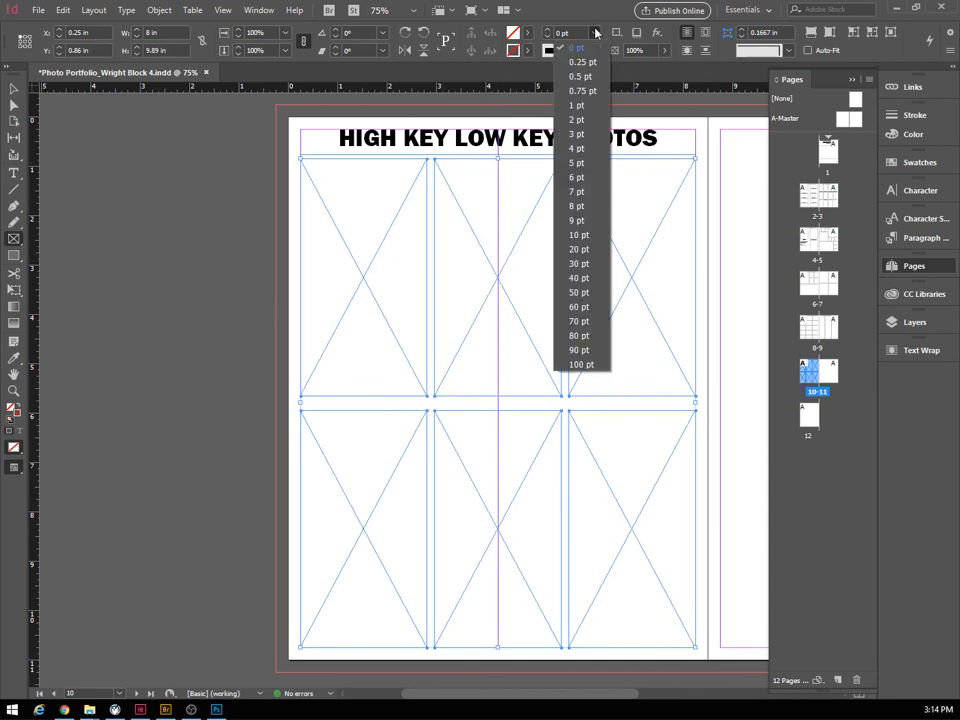
click(573, 120)
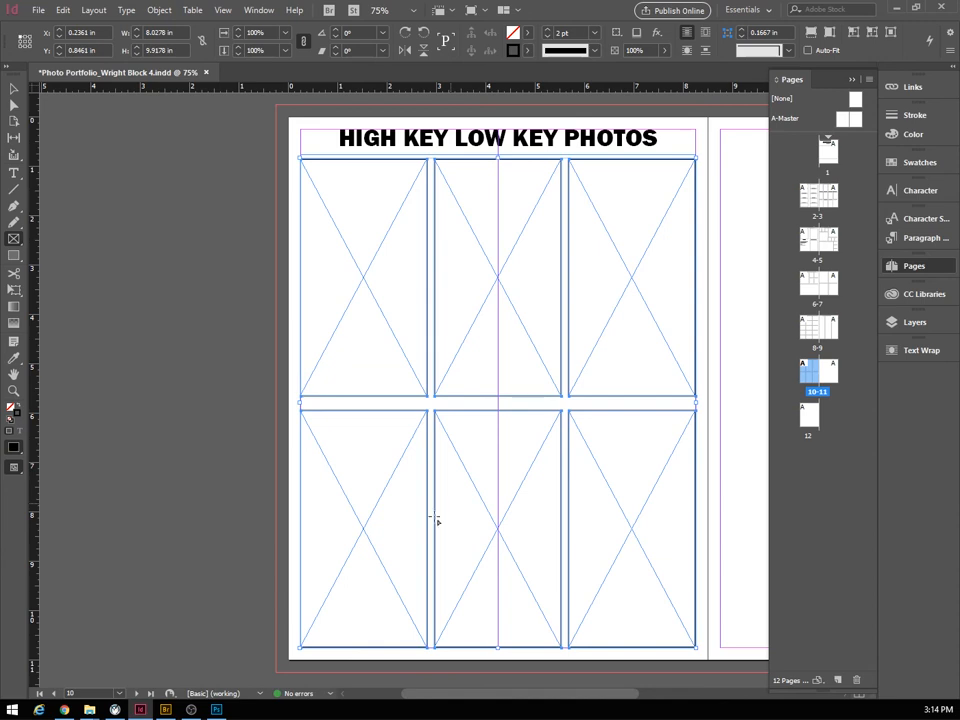
drag(424, 698, 468, 700)
click(14, 90)
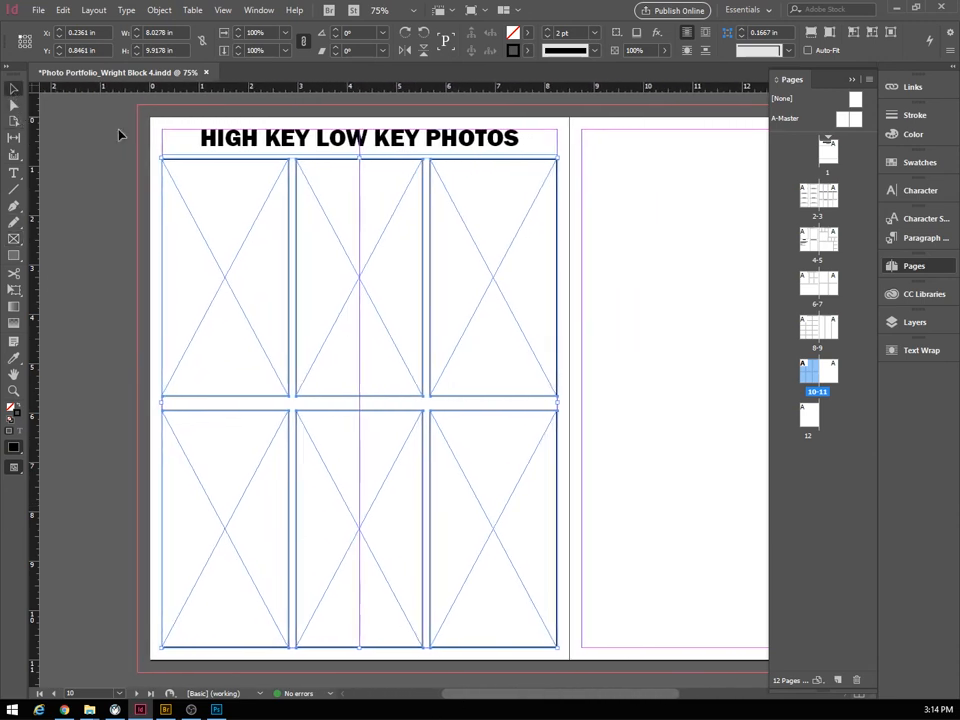
Copy the HIGH KEY LOW KEY PHOTOS heading and paste it onto page 11.
click(240, 145)
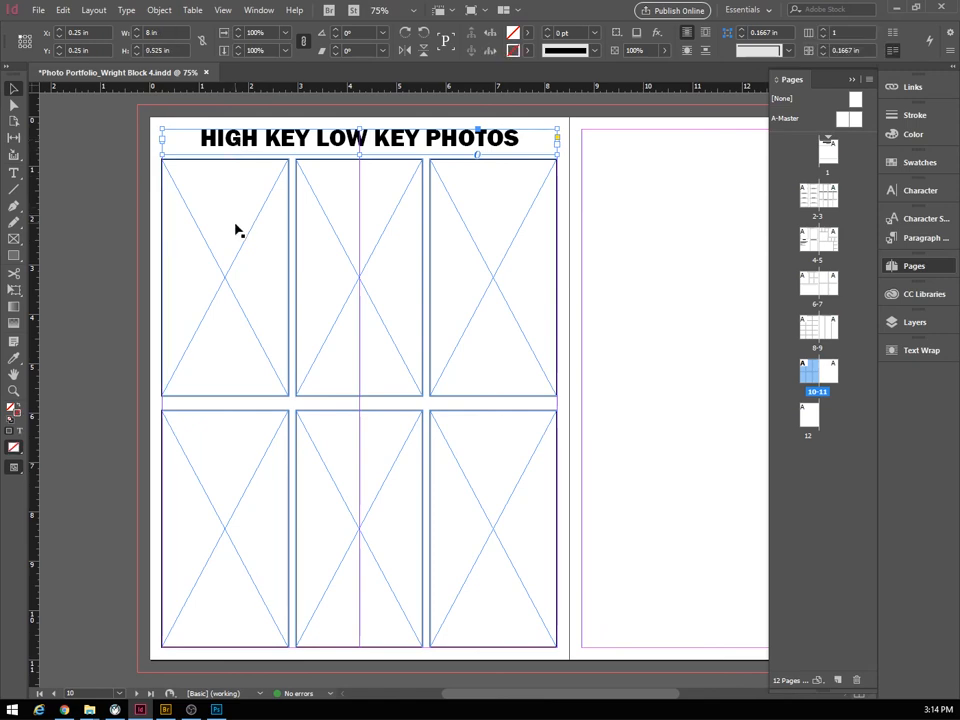
drag(508, 699, 588, 700)
click(370, 256)
key(ctrl+v)
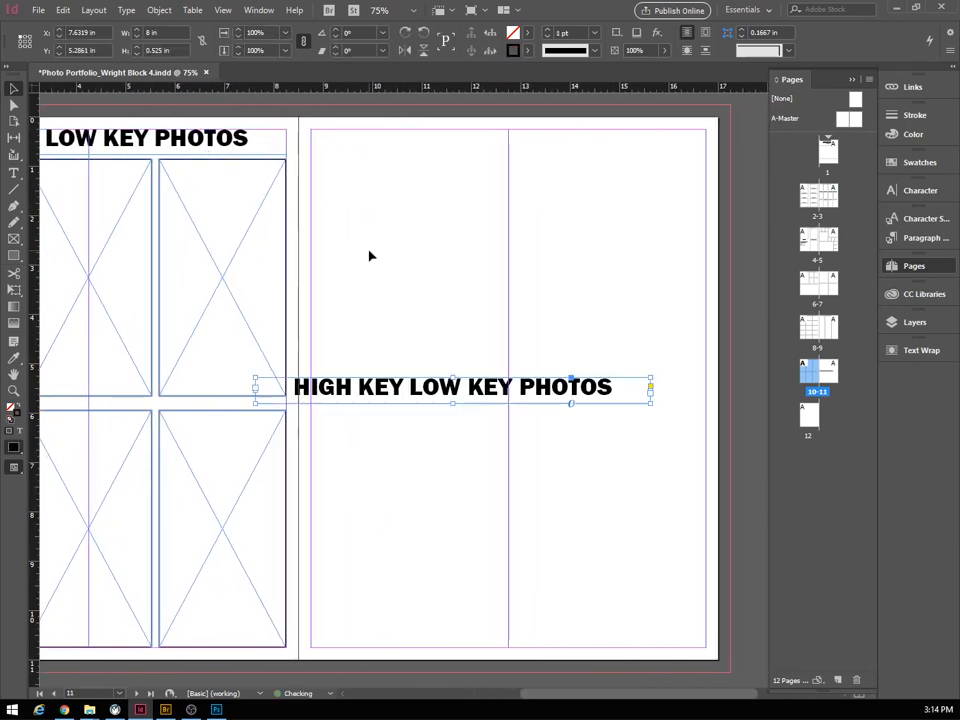
Reword the pasted heading as MY FAVOURITE PHOTO and place it at page 11's top margin.
double_click(342, 386)
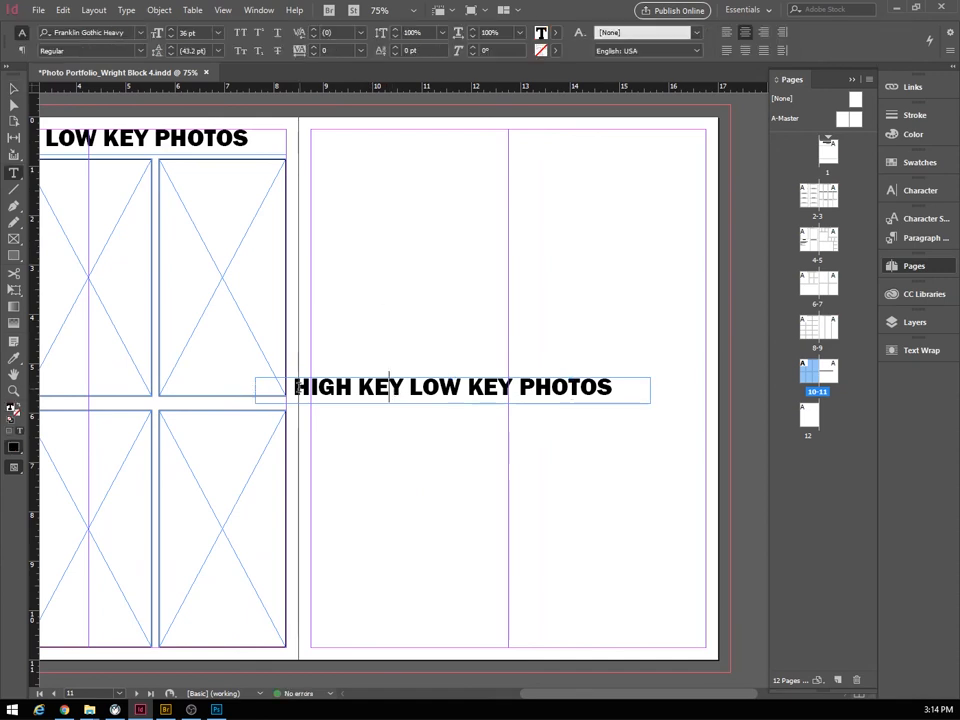
drag(294, 387, 616, 424)
text(M)
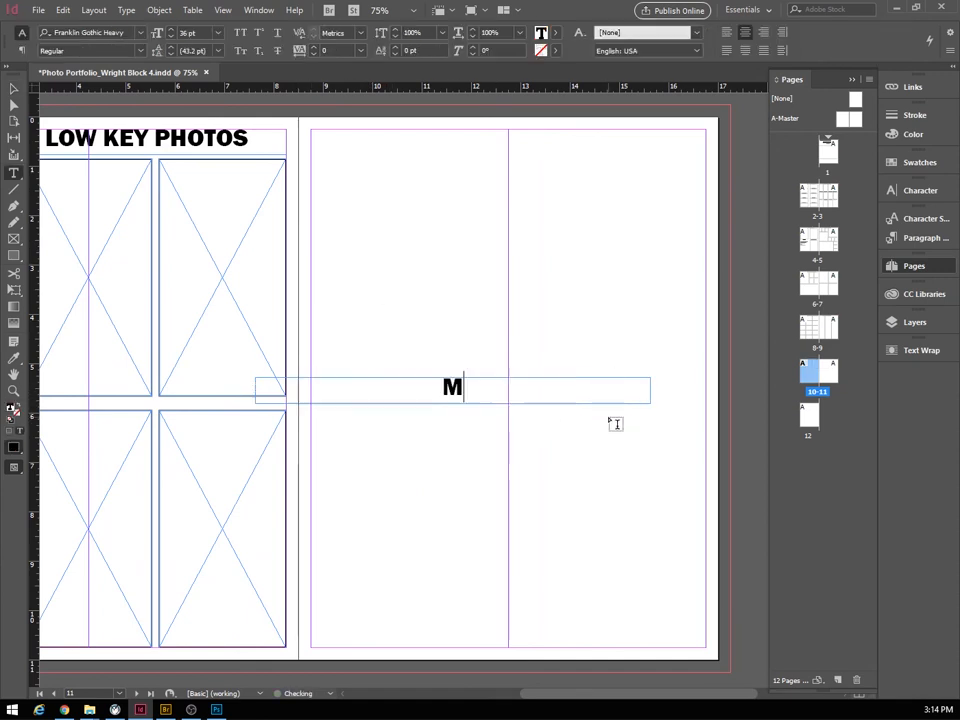
text(Y FAV)
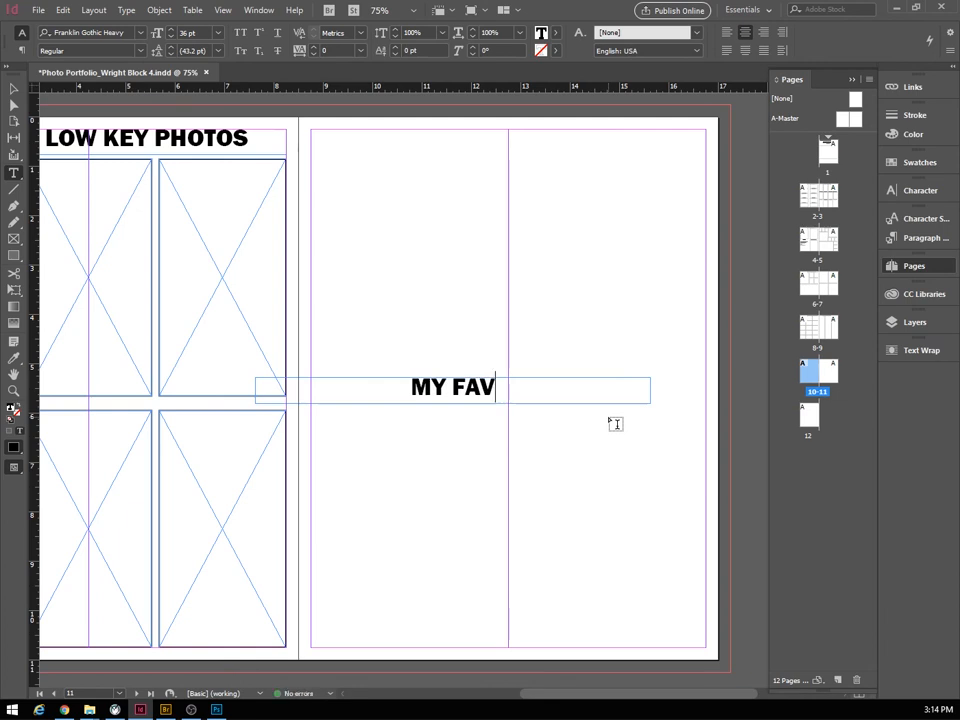
text(OURI)
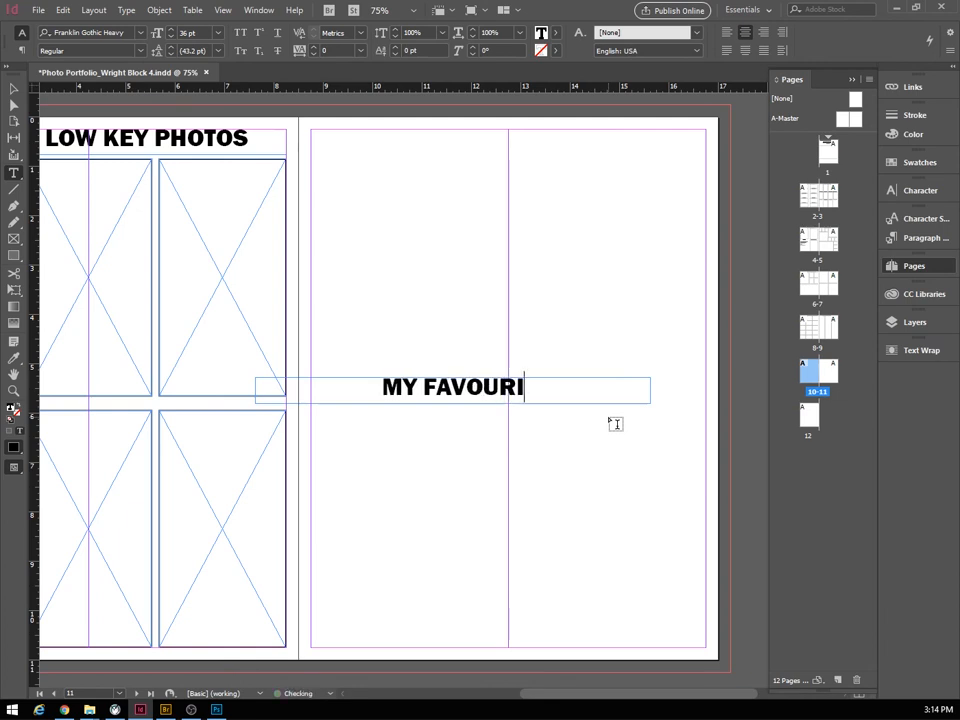
text(TE P)
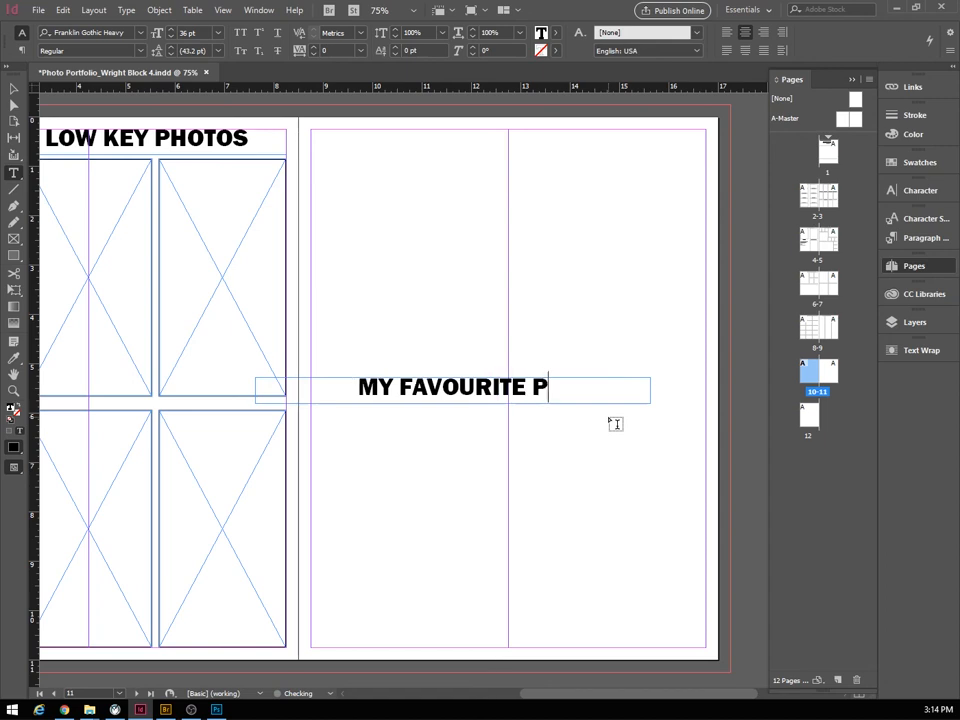
text(HOTO)
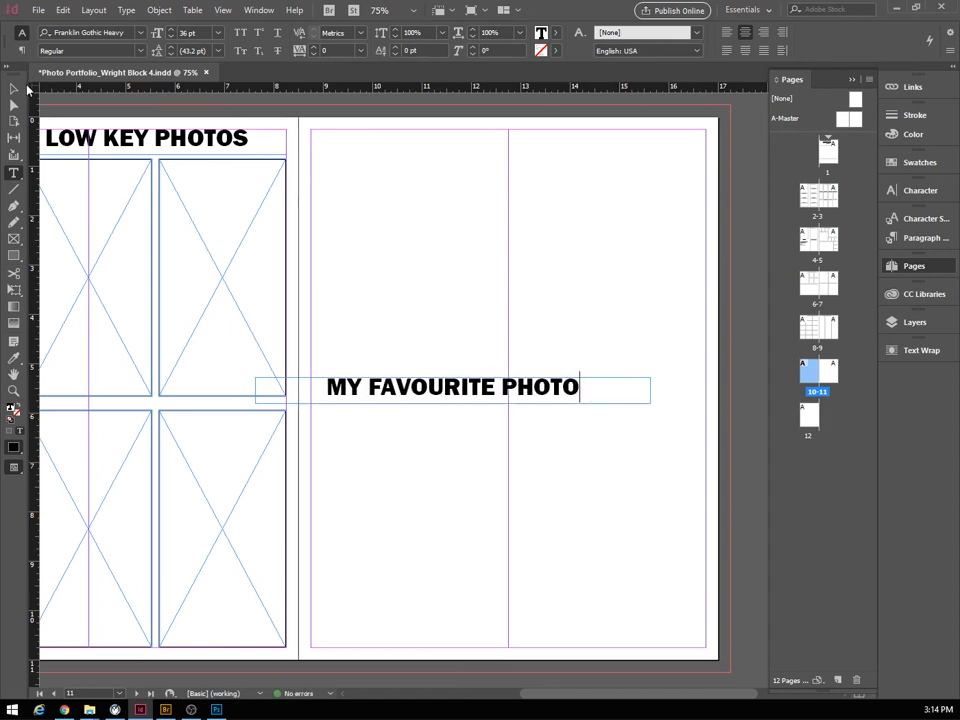
click(14, 89)
drag(509, 397, 565, 150)
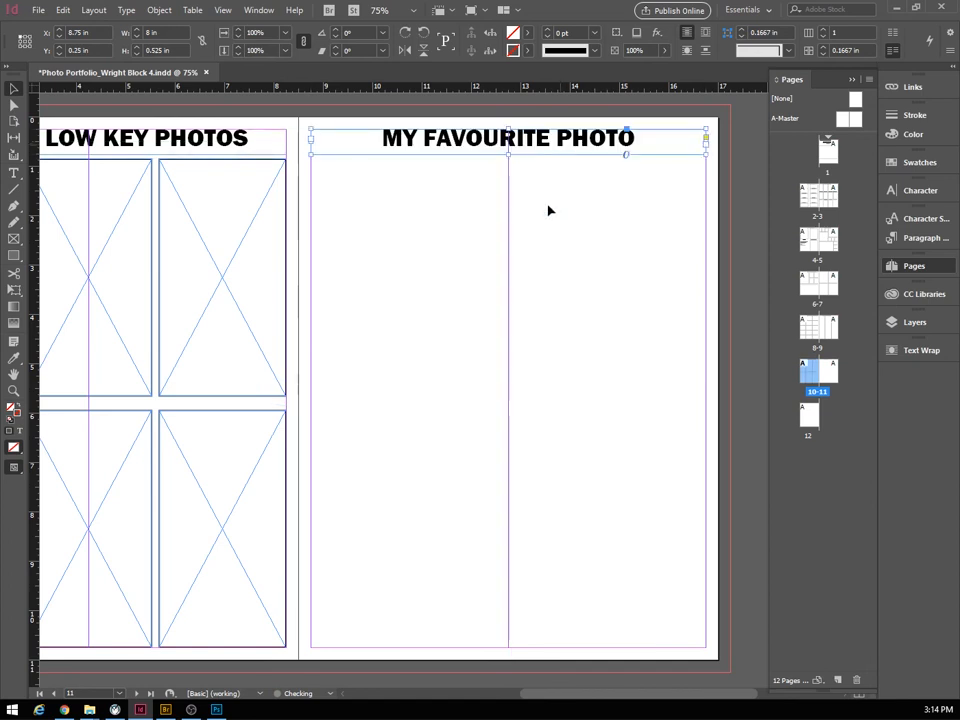
Draw one large picture frame, about 8 × 9.9 in, below page 11's heading and give it a 2 pt stroke.
click(14, 238)
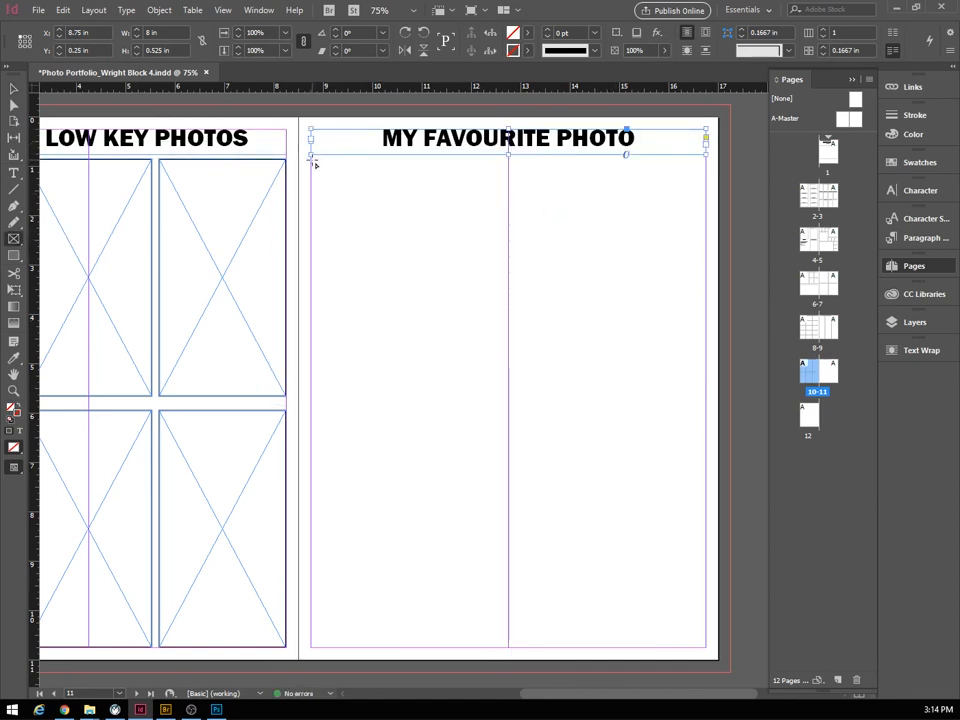
drag(311, 160, 705, 648)
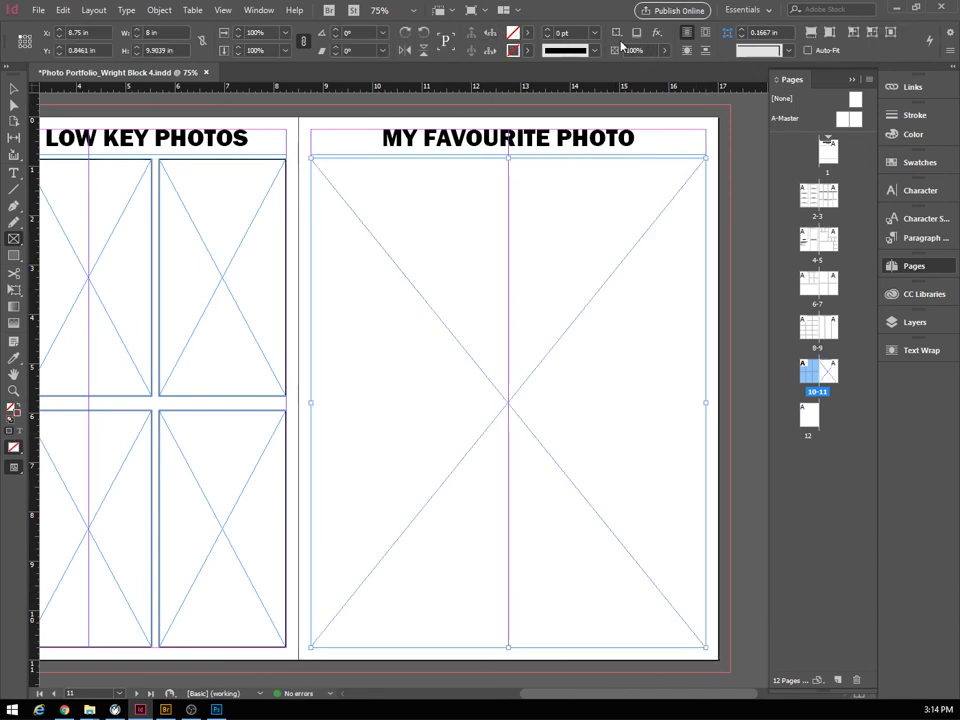
click(596, 33)
click(580, 111)
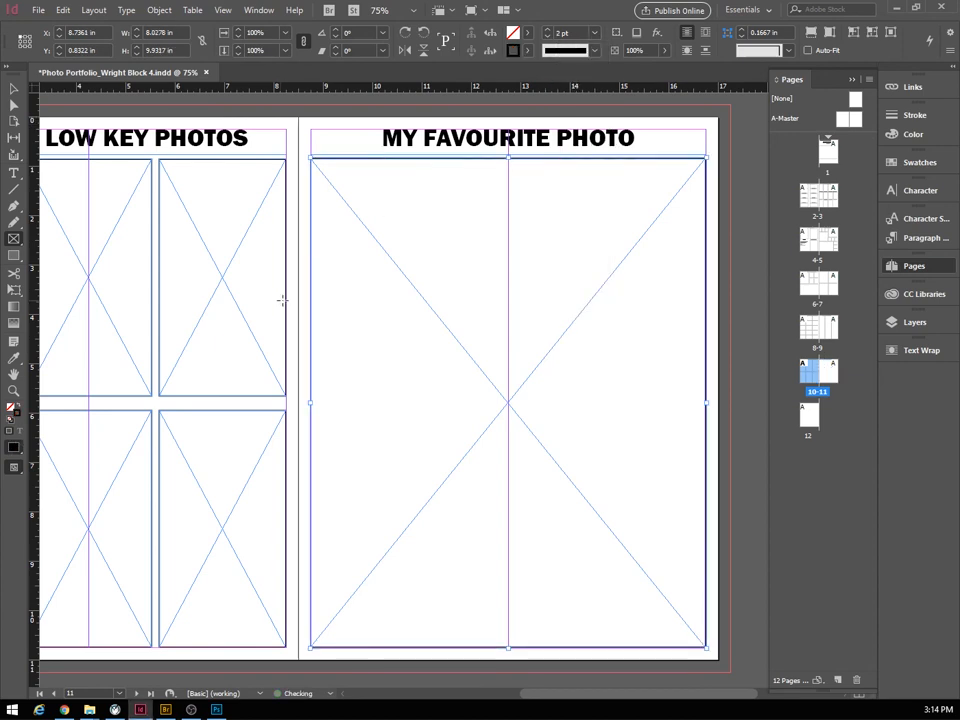
click(13, 89)
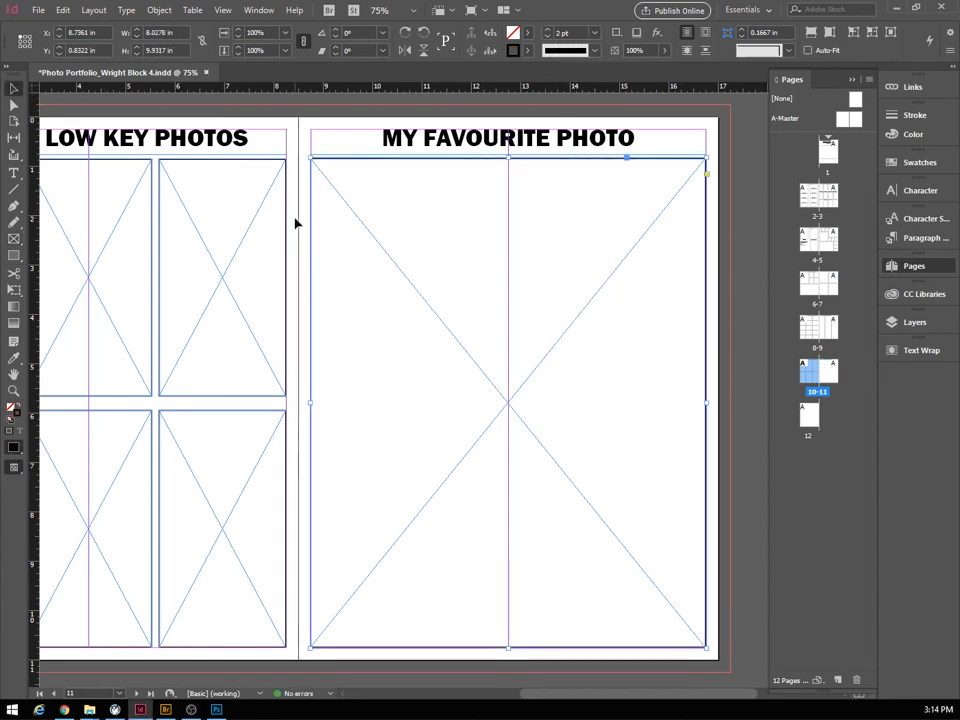
click(295, 228)
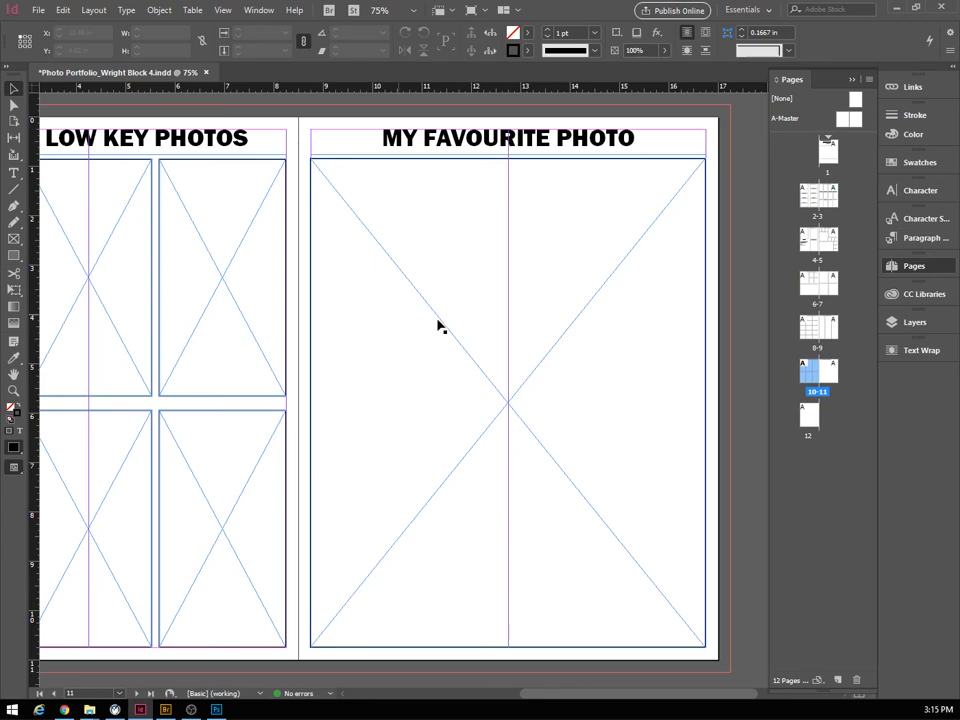
Try placing ruleofthirds6.jpg across page 12 from the upper margin corner, in a frame about 8 × 9.22 in.
double_click(810, 418)
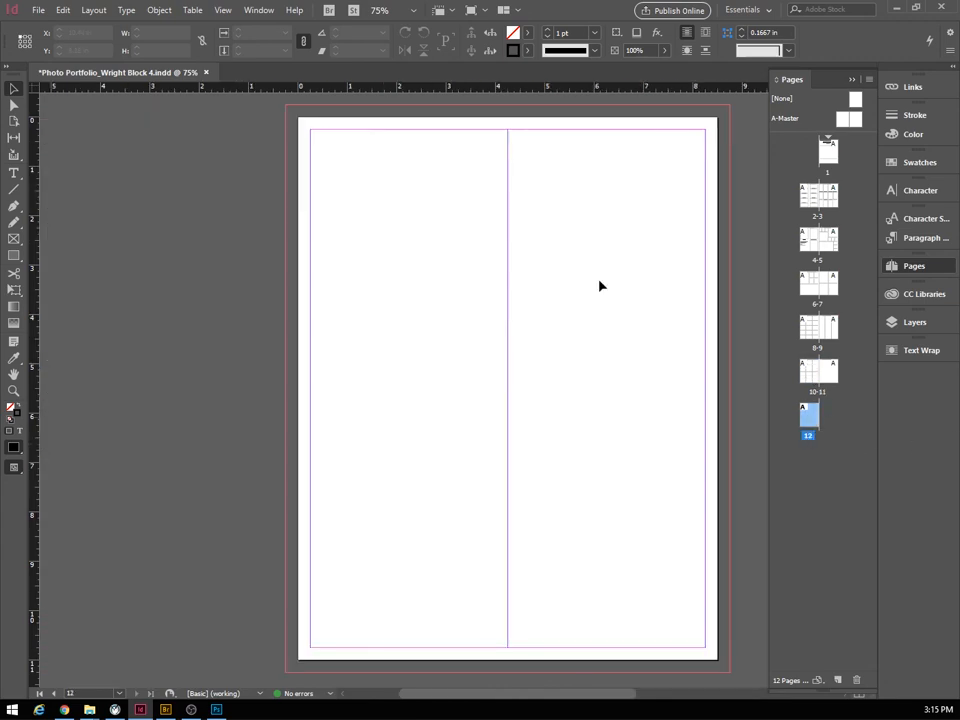
click(37, 11)
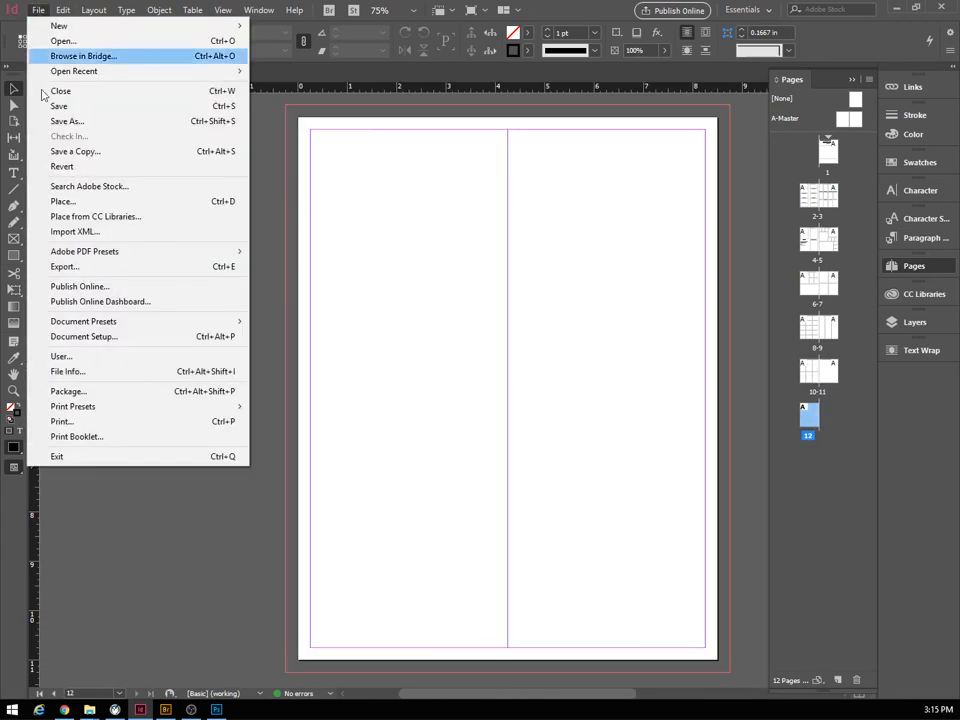
click(62, 200)
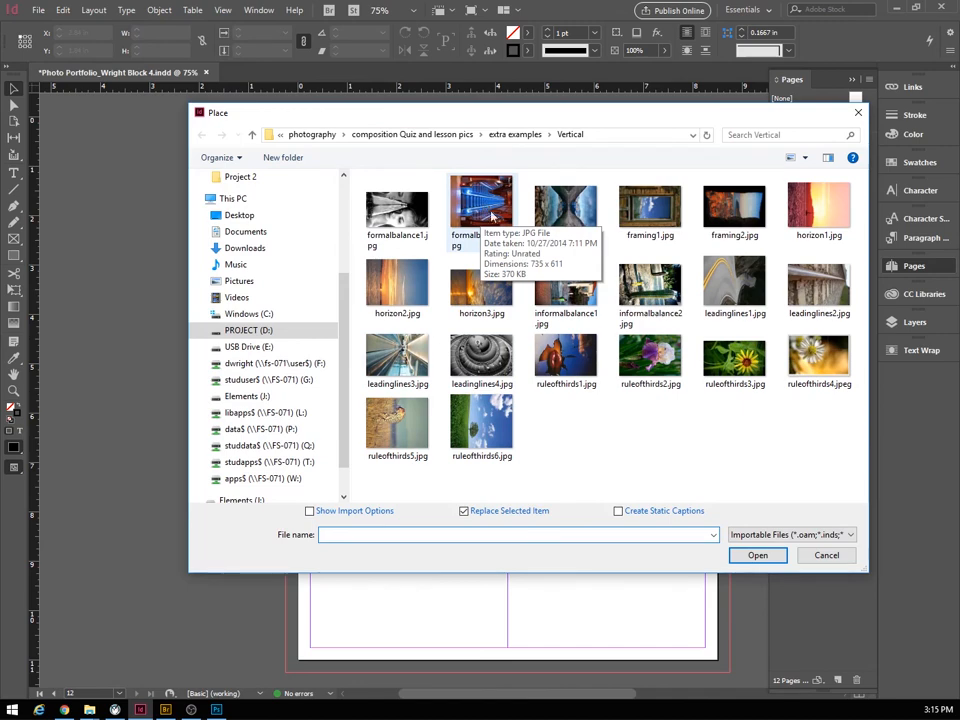
double_click(490, 430)
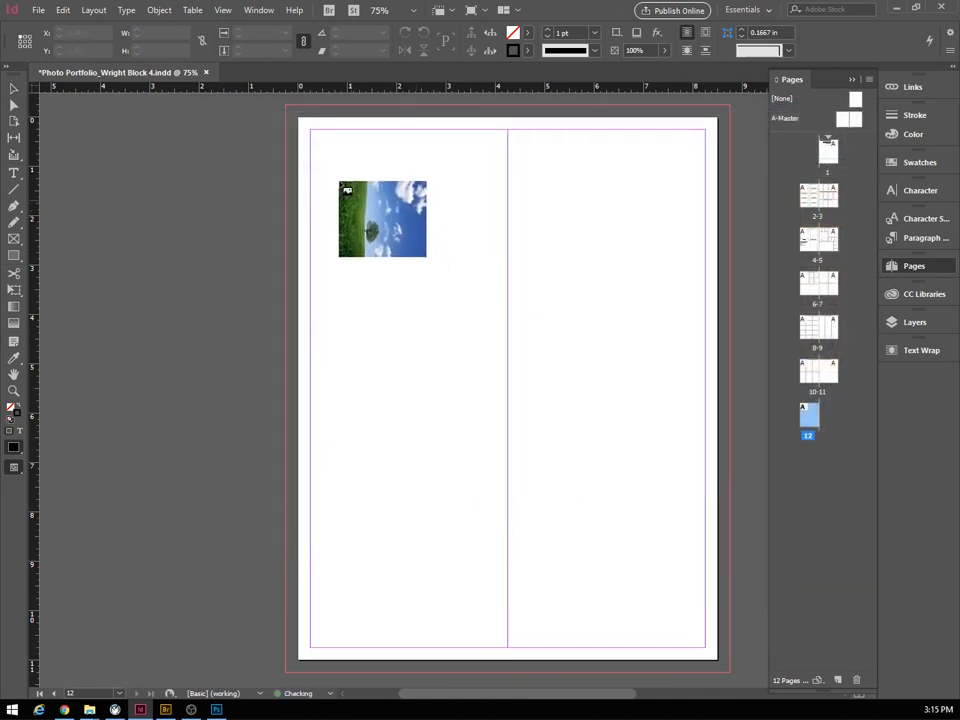
drag(311, 130, 656, 584)
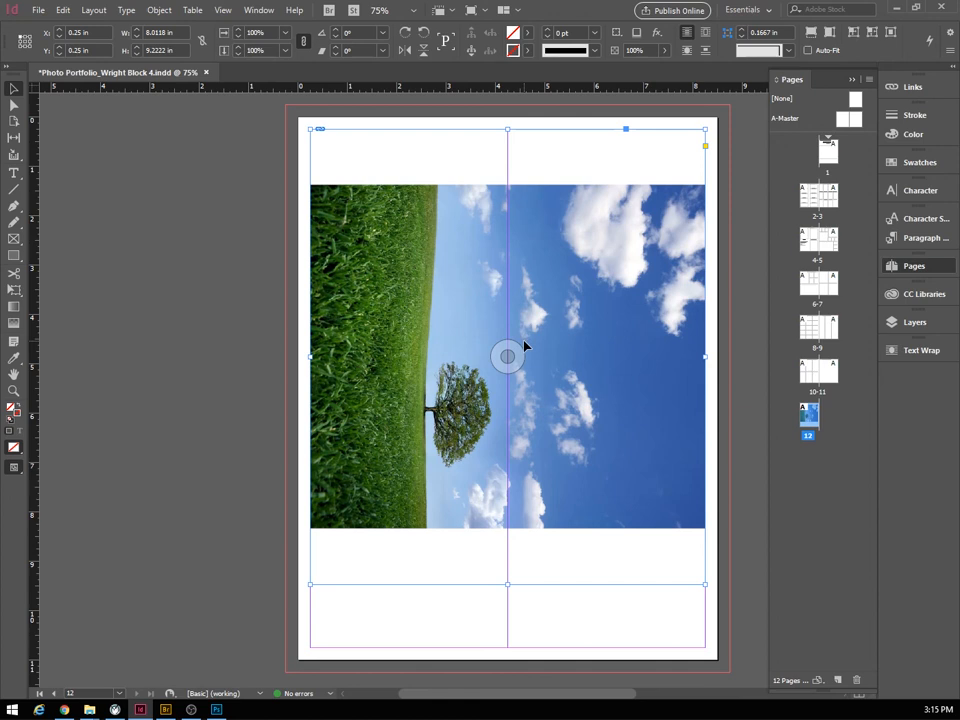
key(ctrl+z)
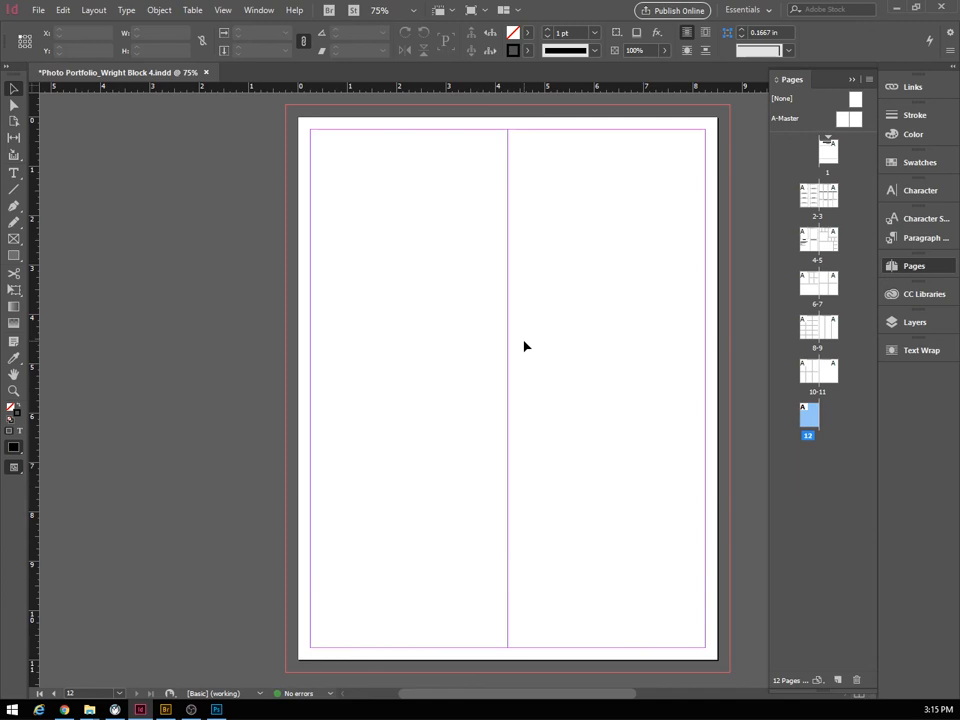